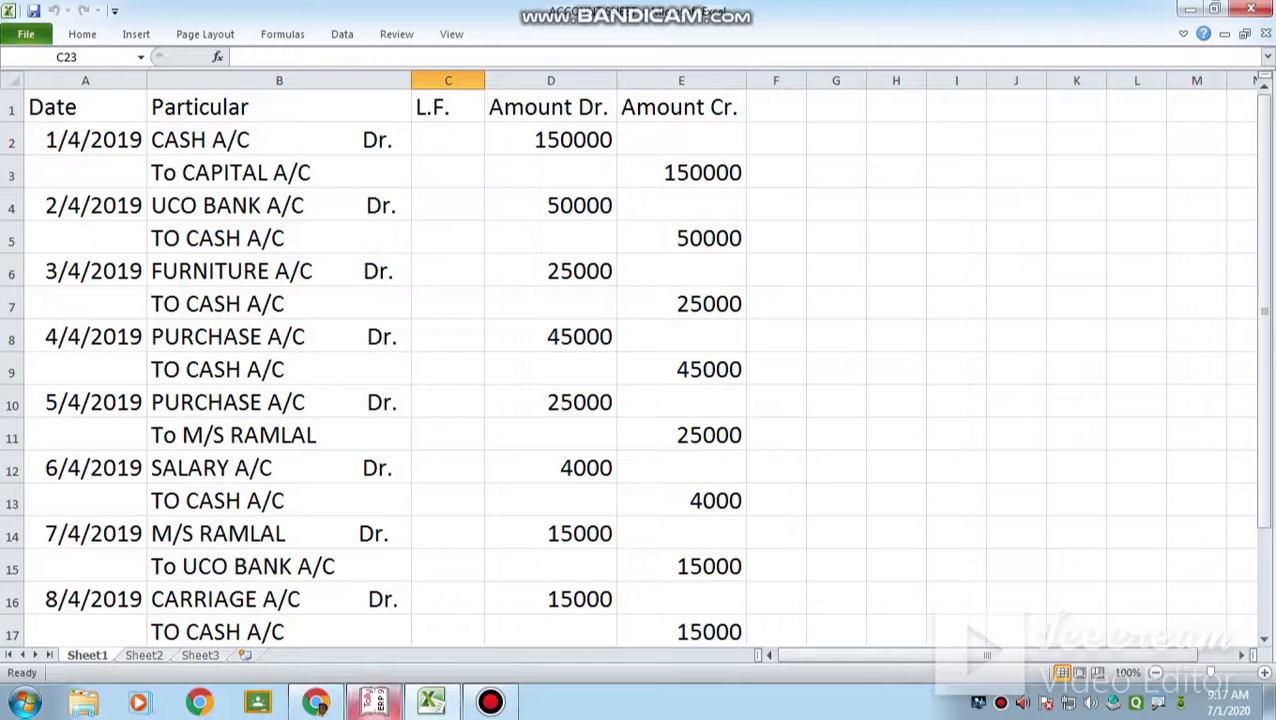
Switch to Tally.ERP 9 and open the form for creating a new company
{"action": "left_click", "coordinate": [374, 702]}
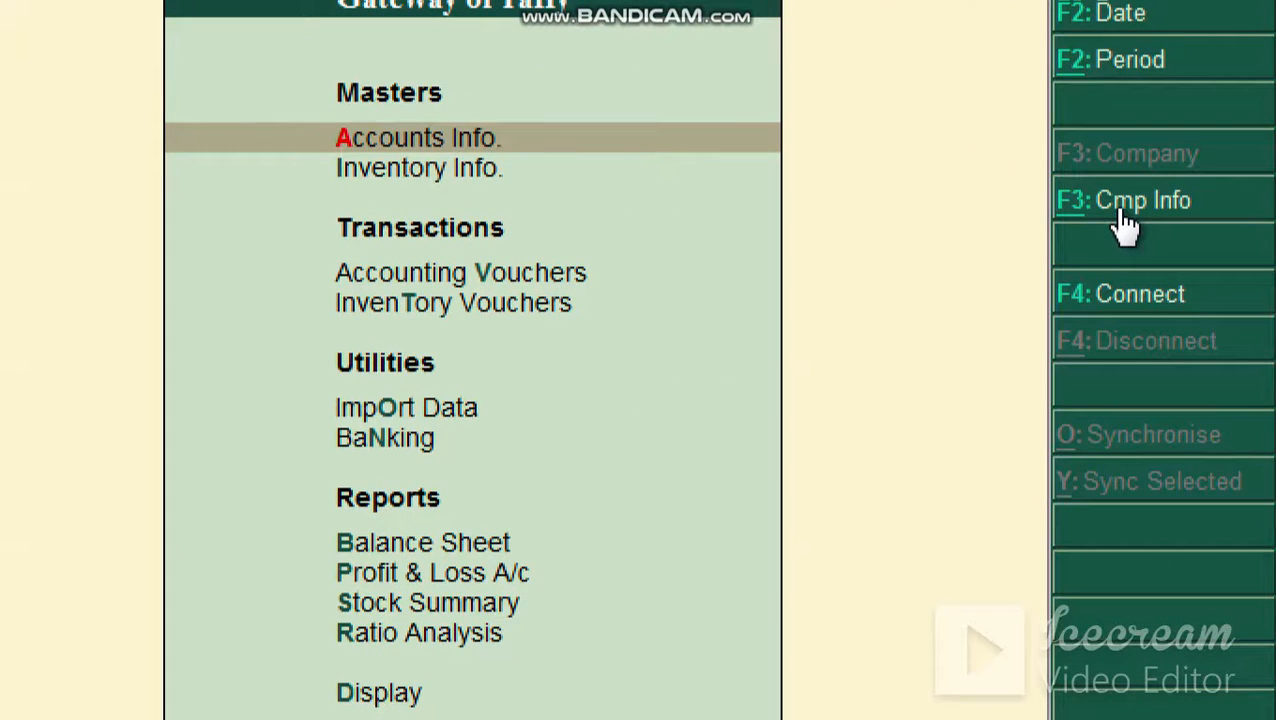
{"action": "left_click", "coordinate": [1122, 210]}
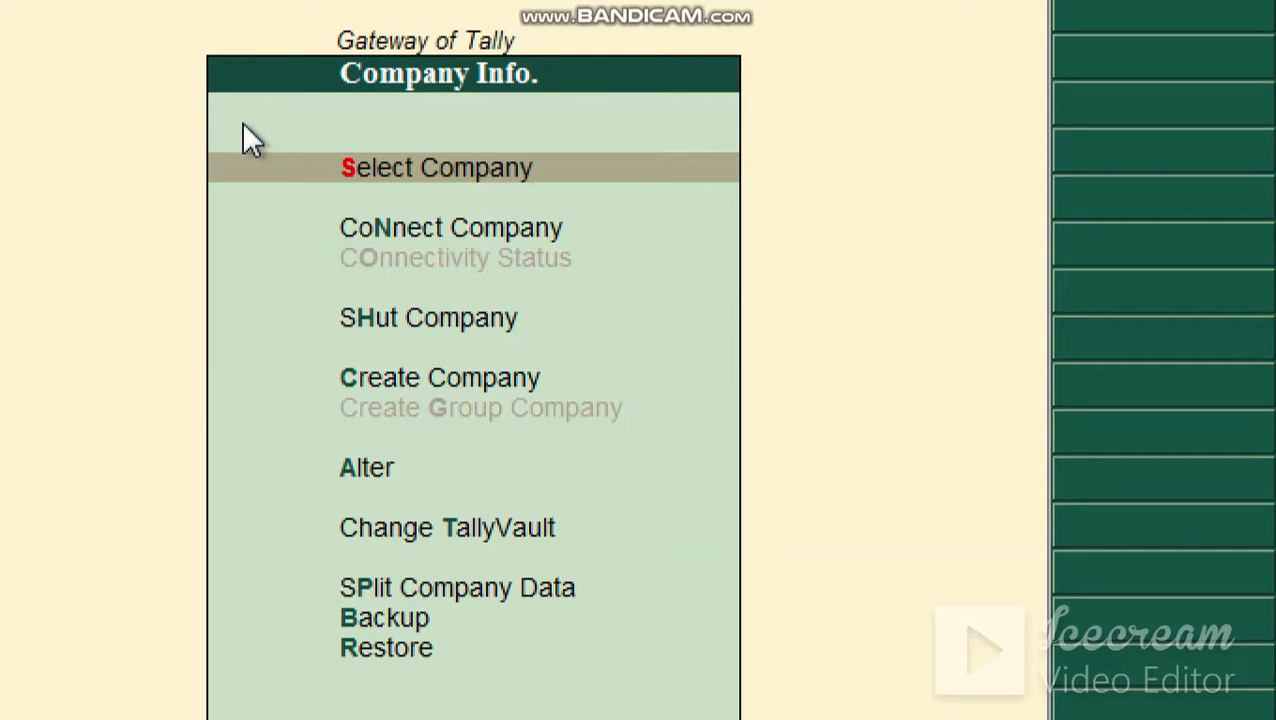
{"action": "key", "text": "Down"}
{"action": "key", "text": "Down"}
{"action": "key", "text": "Down"}
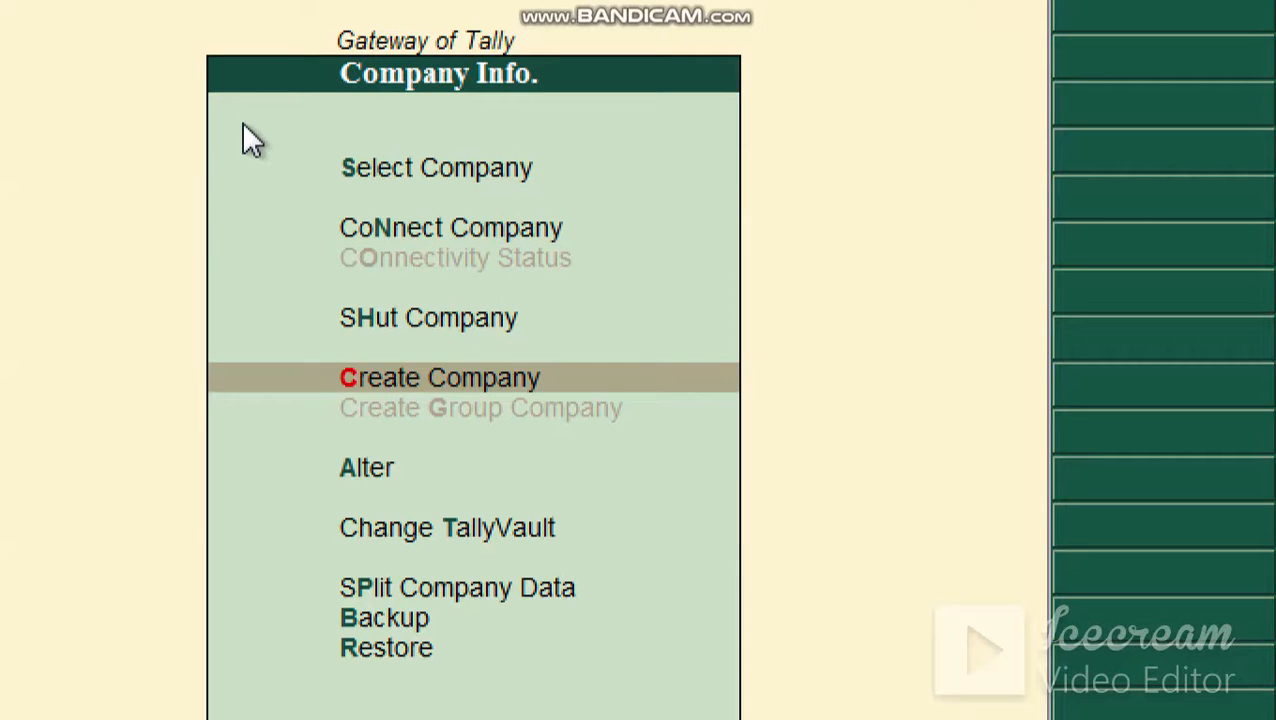
{"action": "key", "text": "Return"}
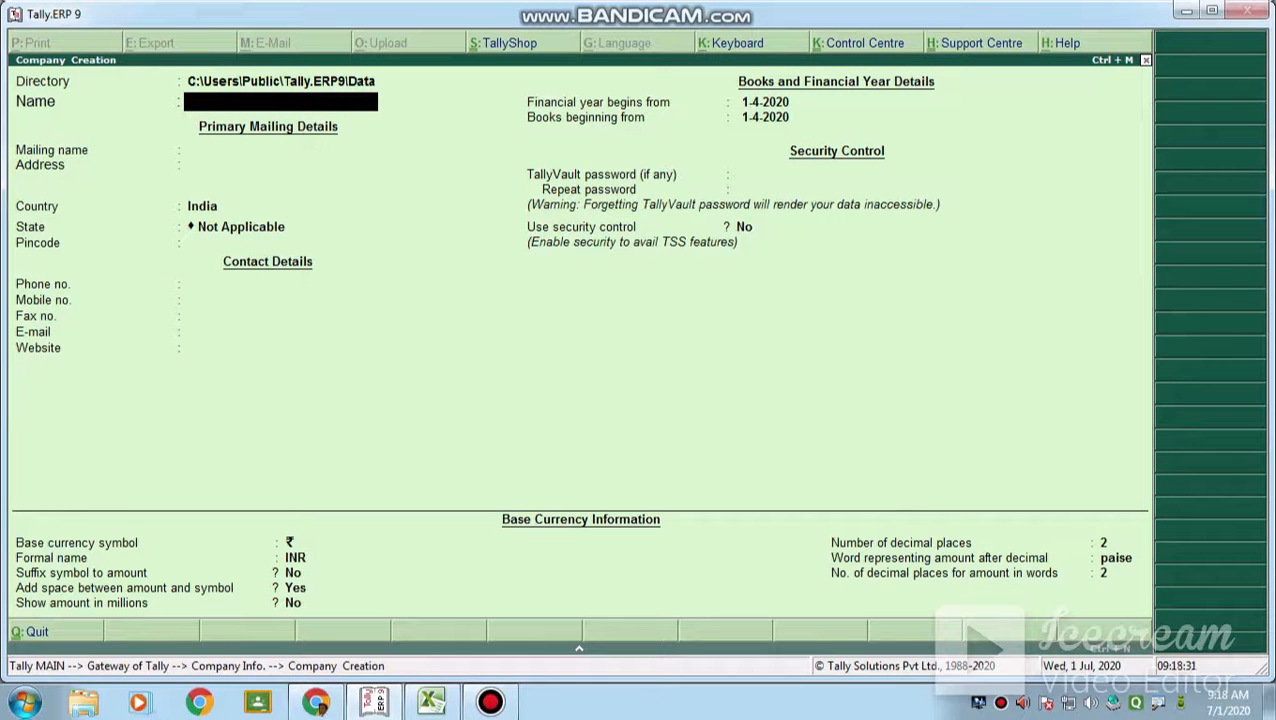
Name the new company Soc Store, keep the same mailing name, and enter Gwalior as its address
{"action": "type", "text": "Soc Store"}
{"action": "key", "text": "Return"}
{"action": "key", "text": "Return"}
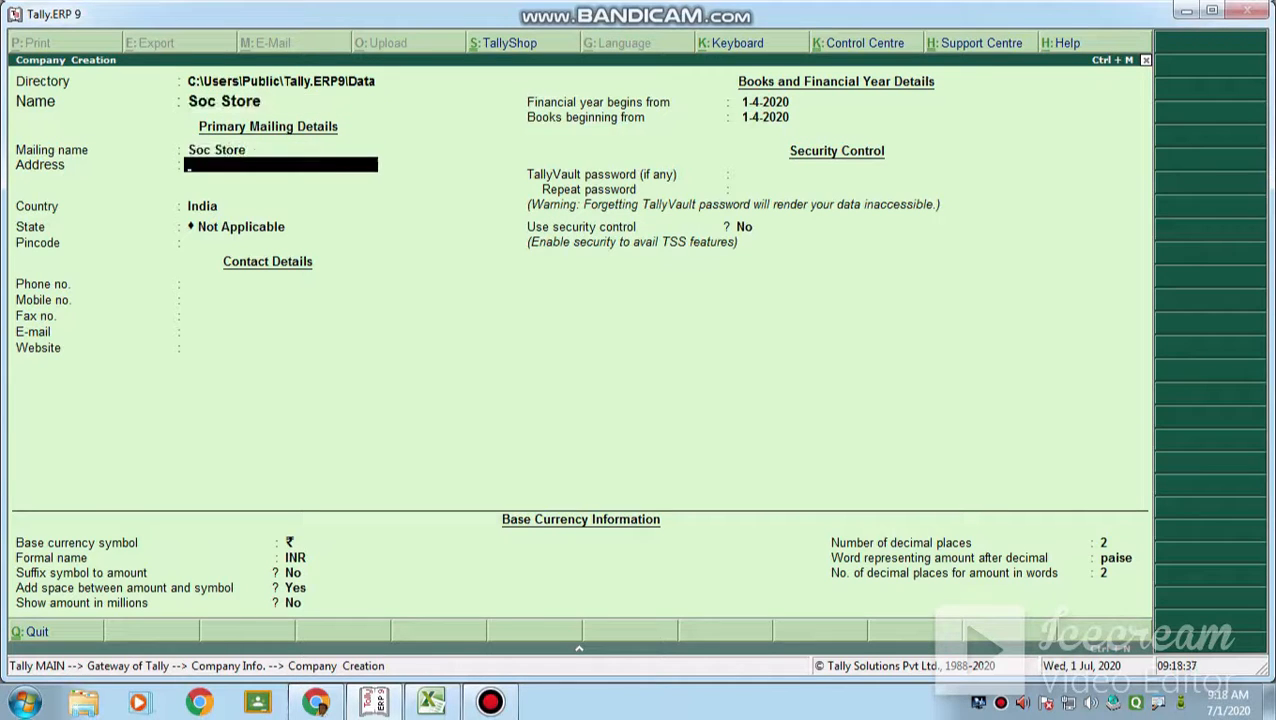
{"action": "type", "text": "Gwalior"}
{"action": "key", "text": "Return"}
{"action": "key", "text": "Return"}
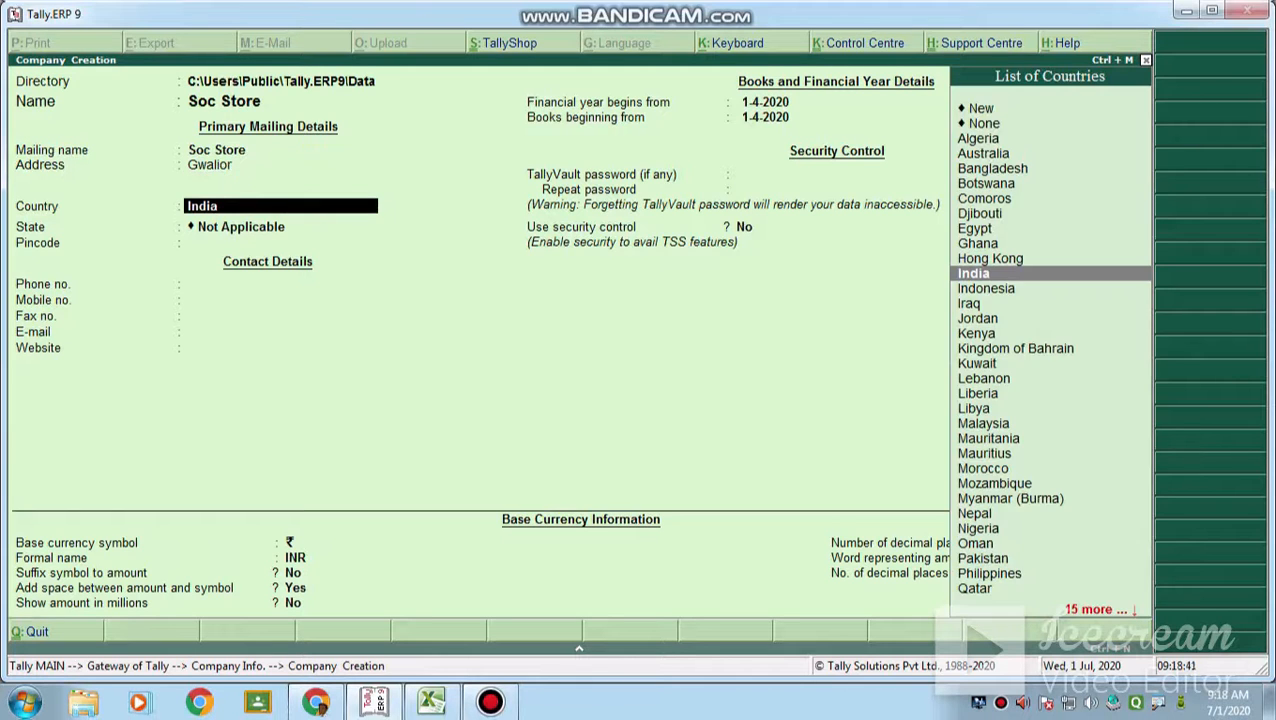
Keep India as the country, set the state to Madhya Pradesh, and leave the pincode and contact details blank
{"action": "key", "text": "Return"}
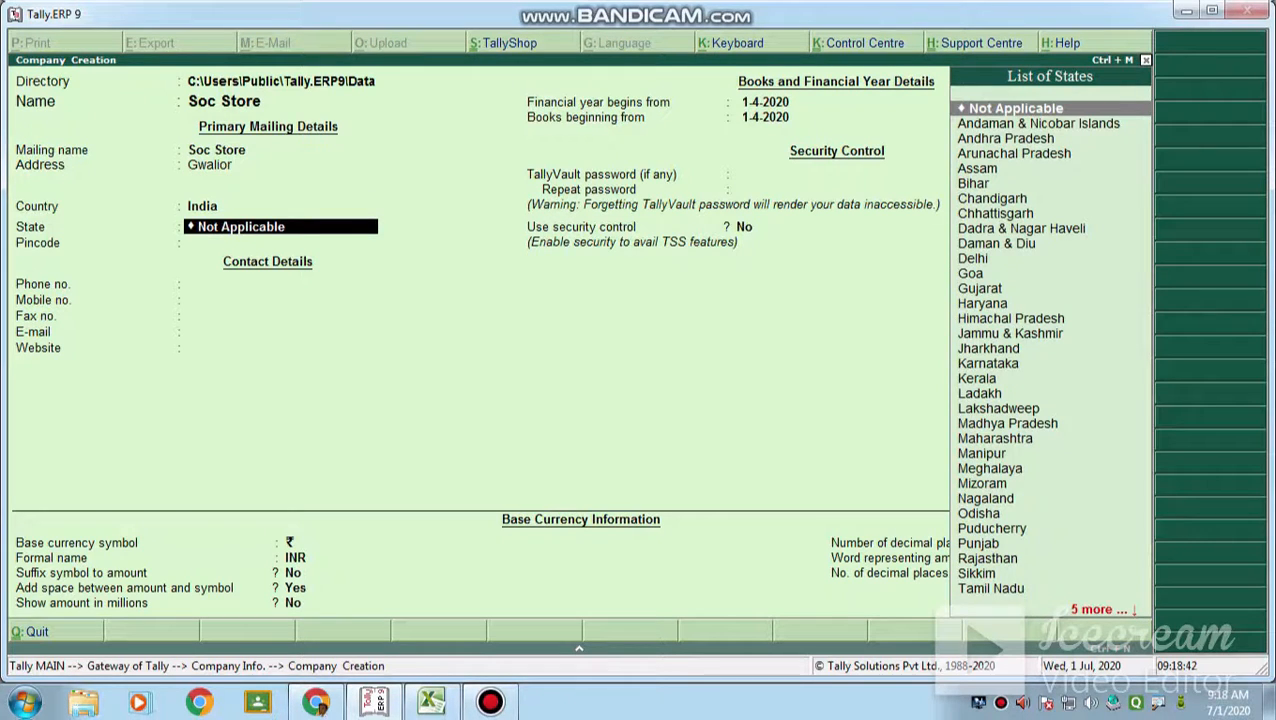
{"action": "type", "text": "M"}
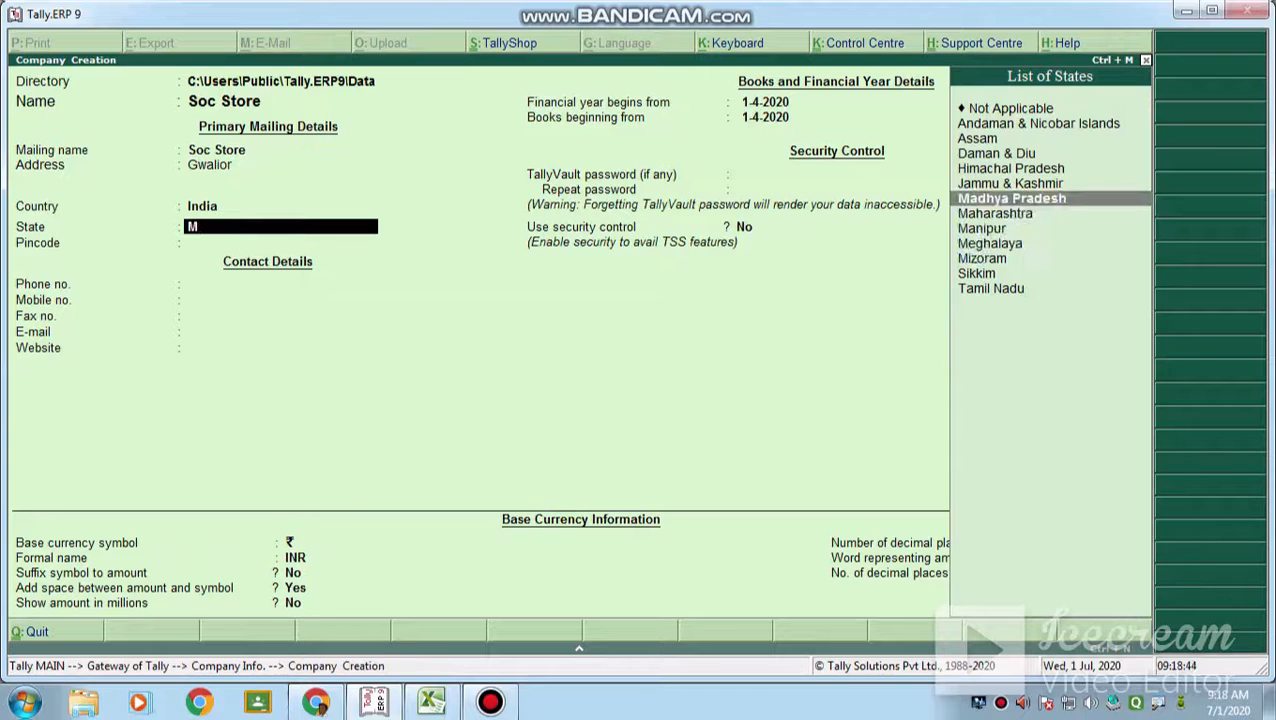
{"action": "key", "text": "Return"}
{"action": "key", "text": "Return"}
{"action": "key", "text": "Return"}
{"action": "key", "text": "Return"}
{"action": "key", "text": "Return"}
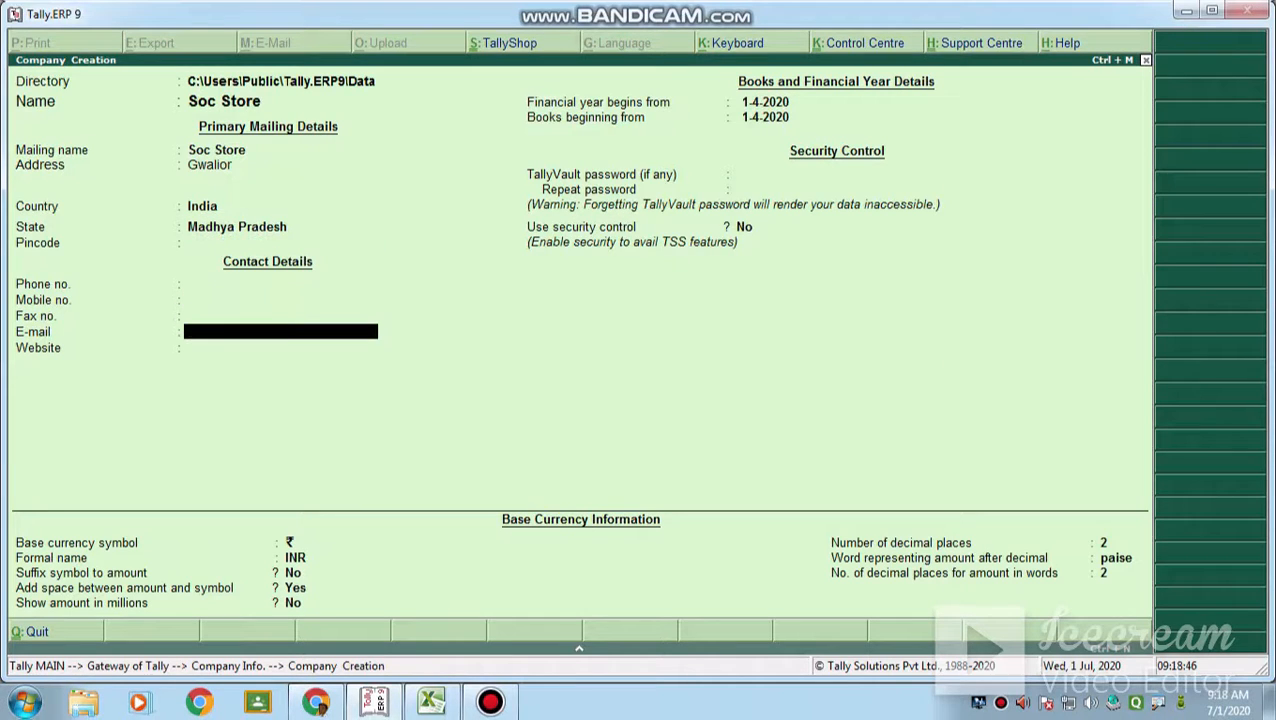
{"action": "key", "text": "Return"}
{"action": "key", "text": "Return"}
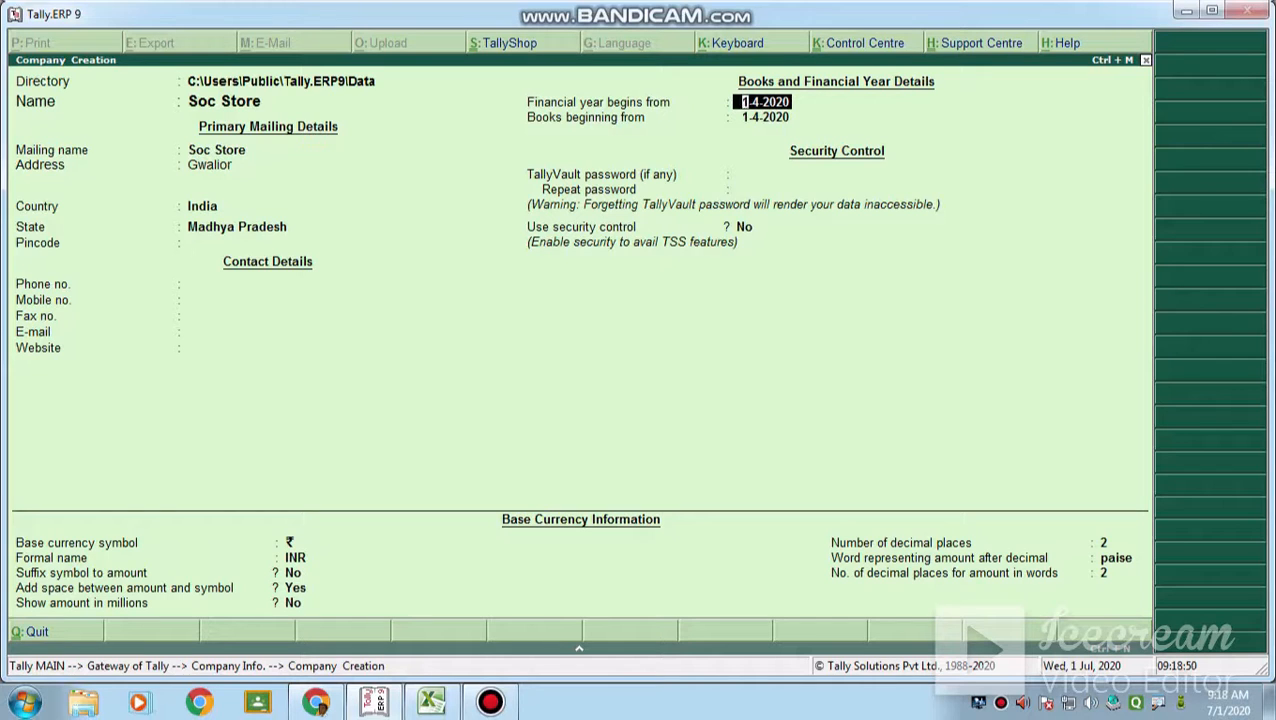
Accept the 1-4-2020 financial year, security and base currency defaults, save the company, and return to the Gateway of Tally
{"action": "key", "text": "Return"}
{"action": "key", "text": "Return"}
{"action": "key", "text": "Return"}
{"action": "key", "text": "Return"}
{"action": "key", "text": "Return"}
{"action": "key", "text": "Return"}
{"action": "key", "text": "Return"}
{"action": "key", "text": "Return"}
{"action": "key", "text": "Return"}
{"action": "key", "text": "Return"}
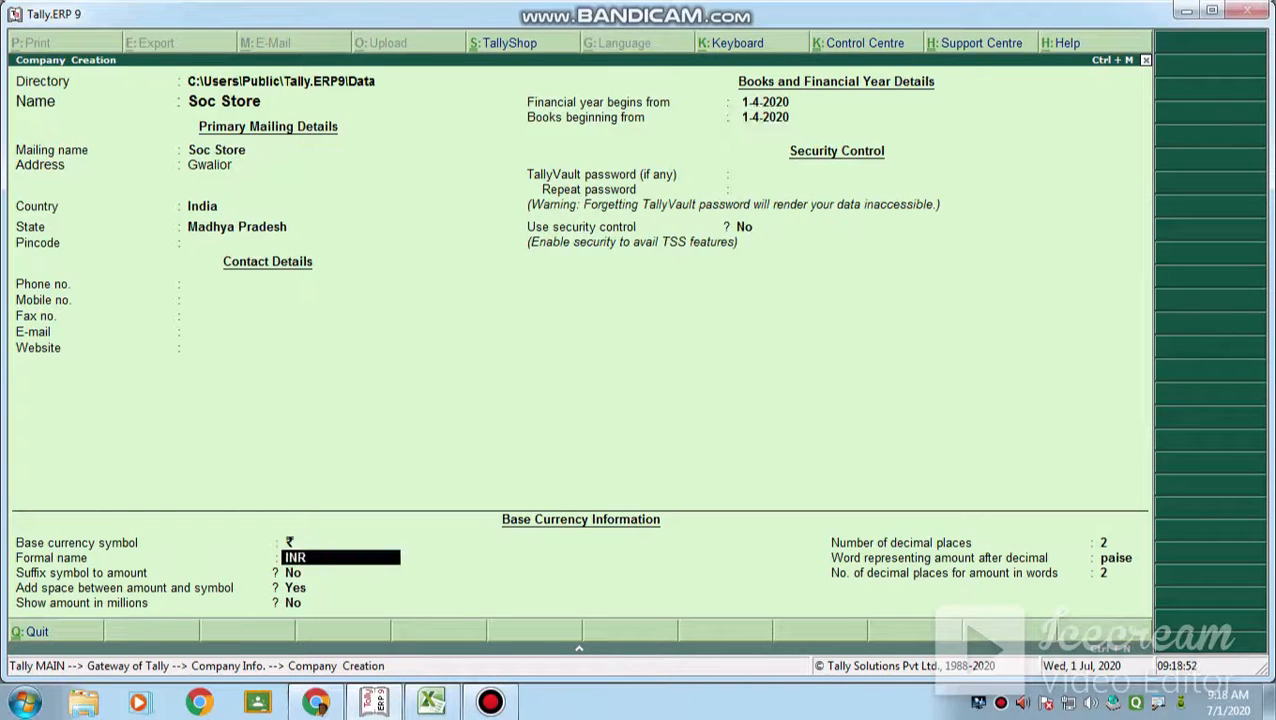
{"action": "key", "text": "Return"}
{"action": "key", "text": "Return"}
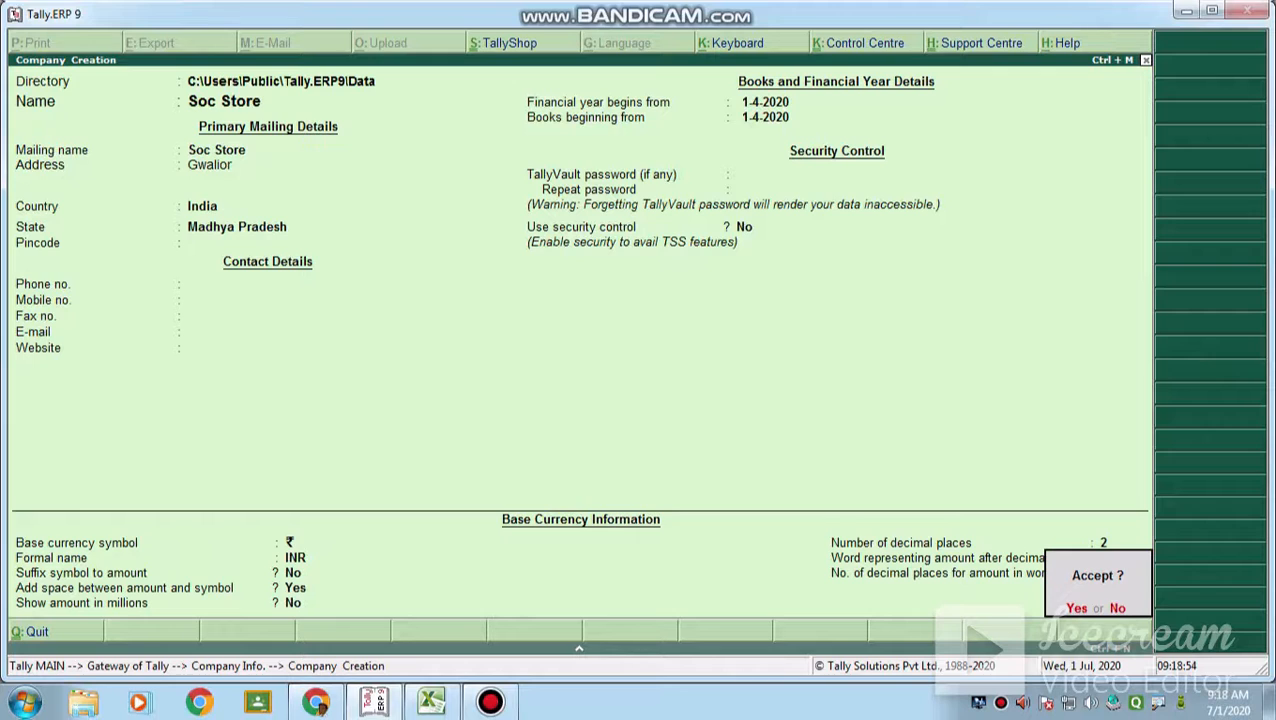
{"action": "key", "text": "Return"}
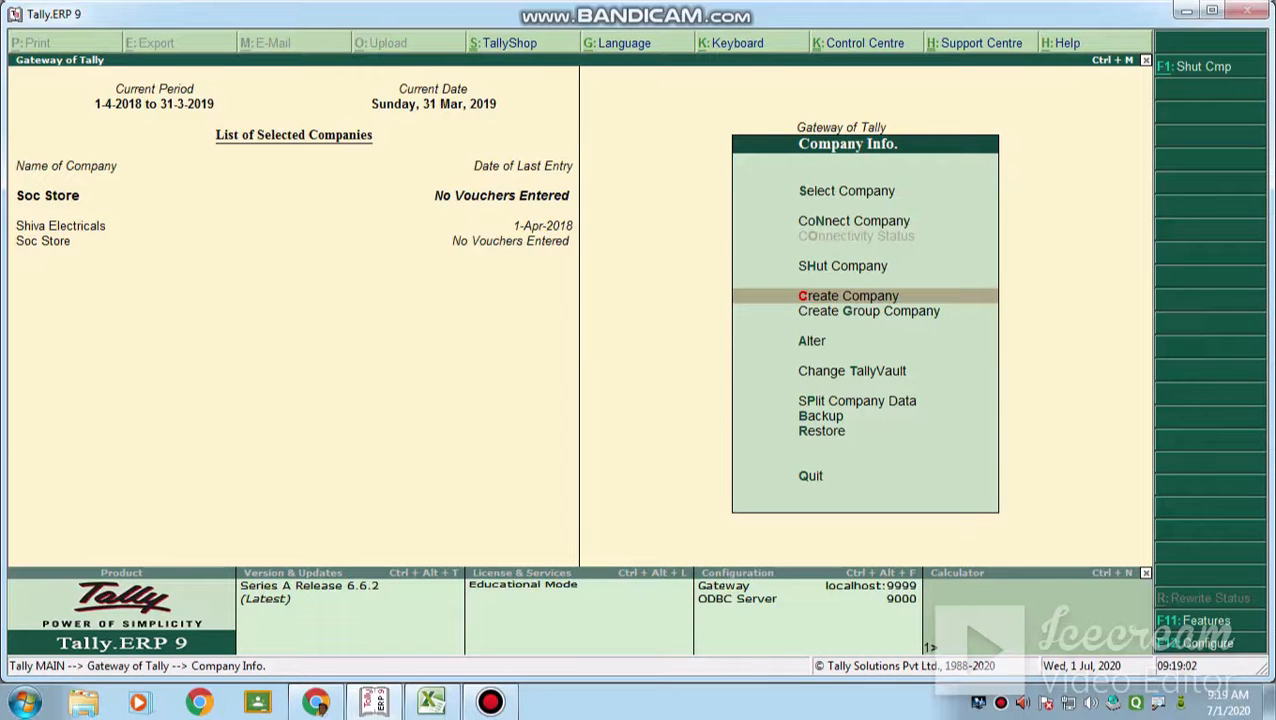
{"action": "key", "text": "Escape"}
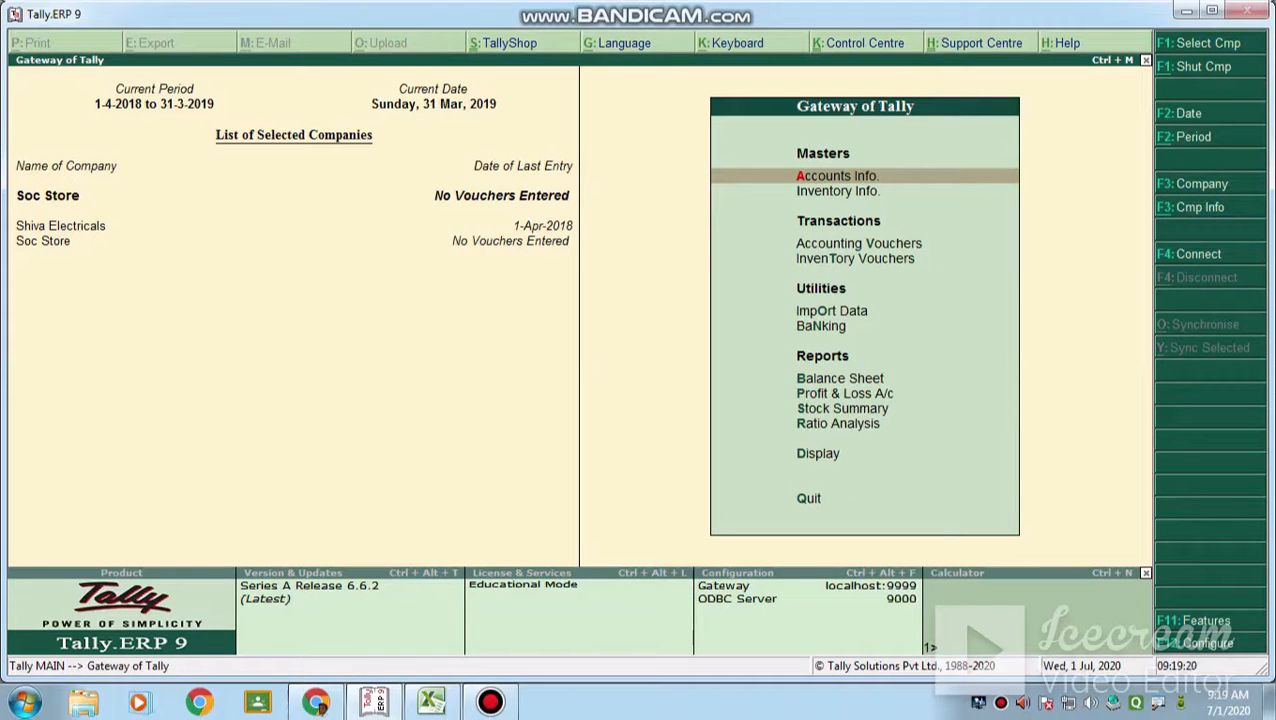
Shut the company Shiva Electricals so that only Soc Store stays loaded
{"action": "key", "text": "alt+F1"}
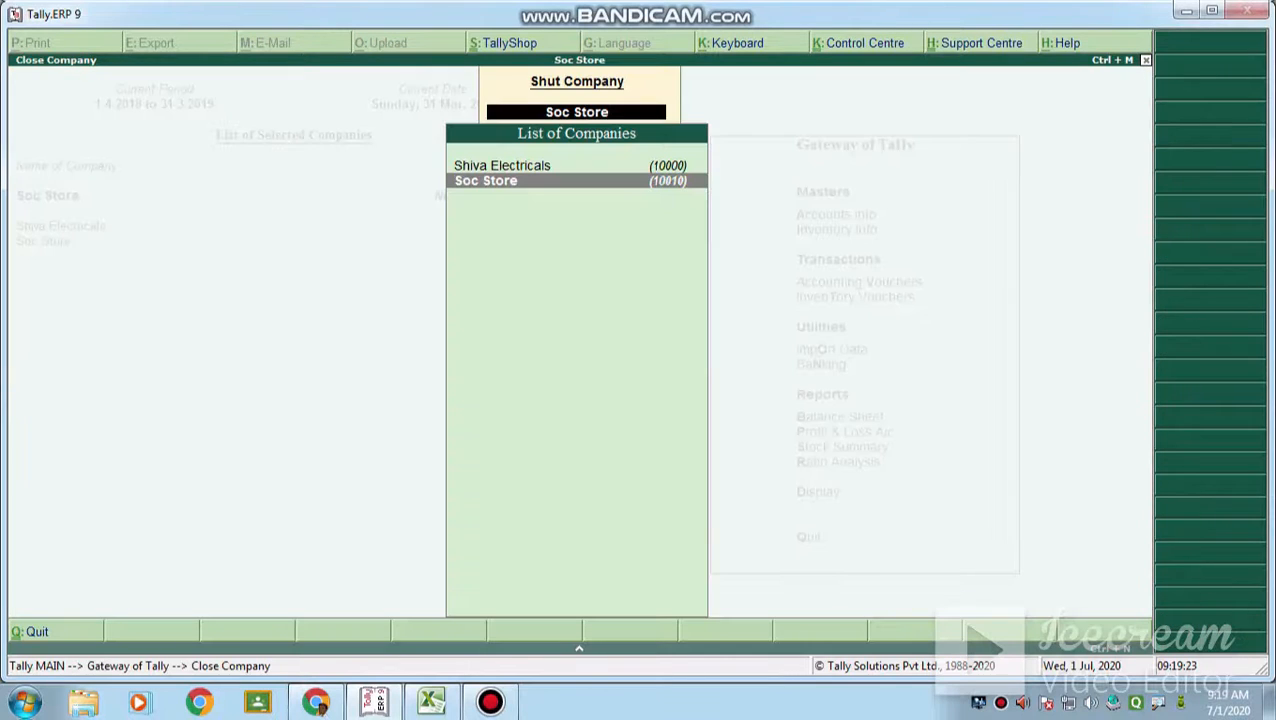
{"action": "key", "text": "Up"}
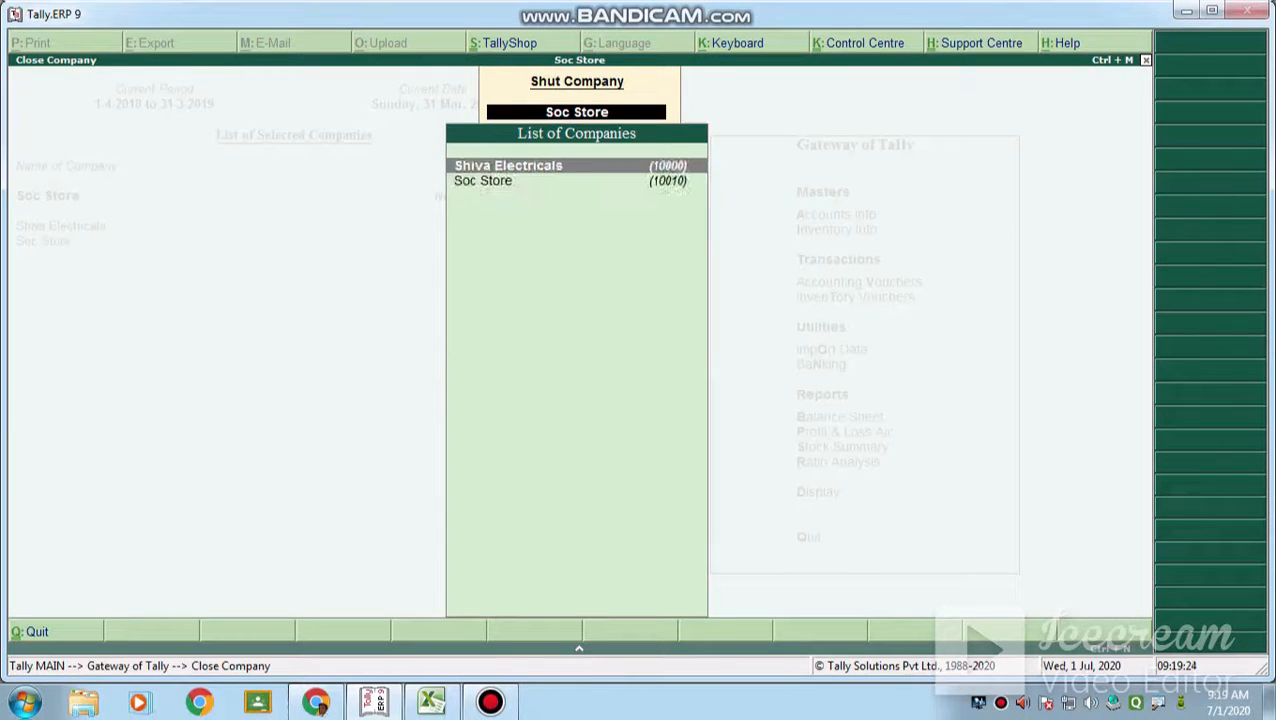
{"action": "key", "text": "Return"}
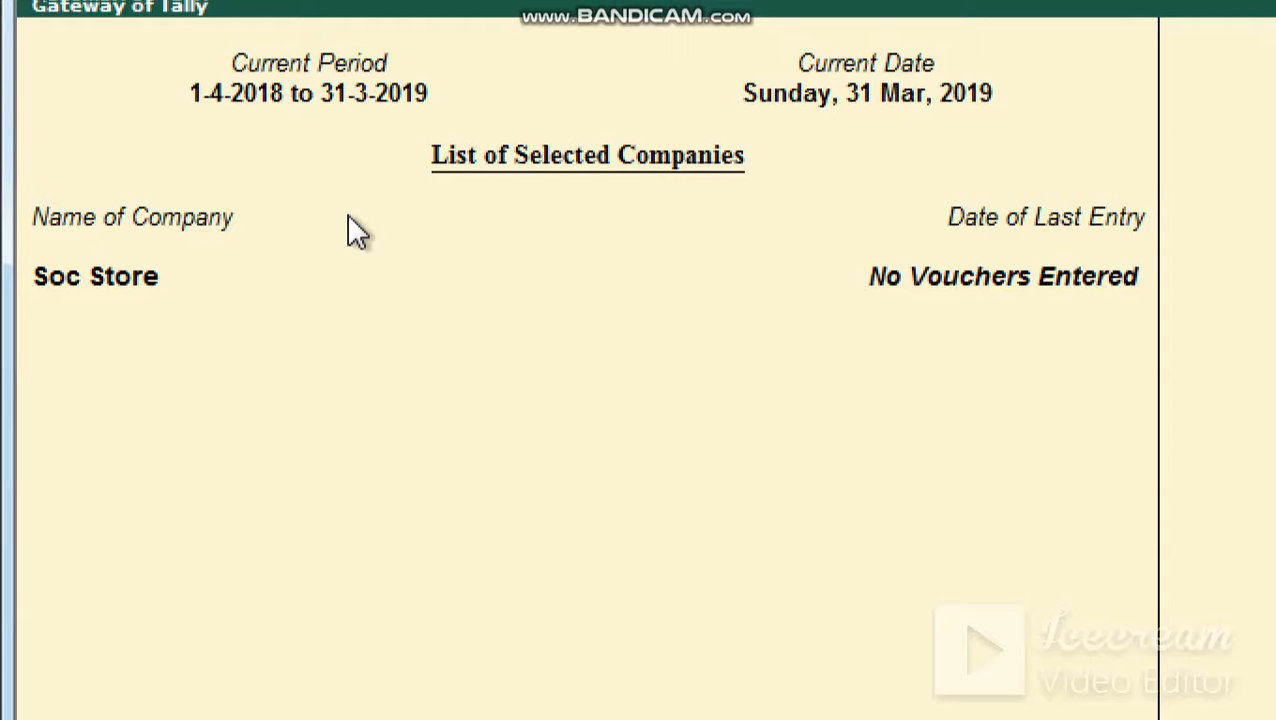
Change Soc Store's current period to run from 1-4-2020 to 31-3-2021
{"action": "key", "text": "alt+F2"}
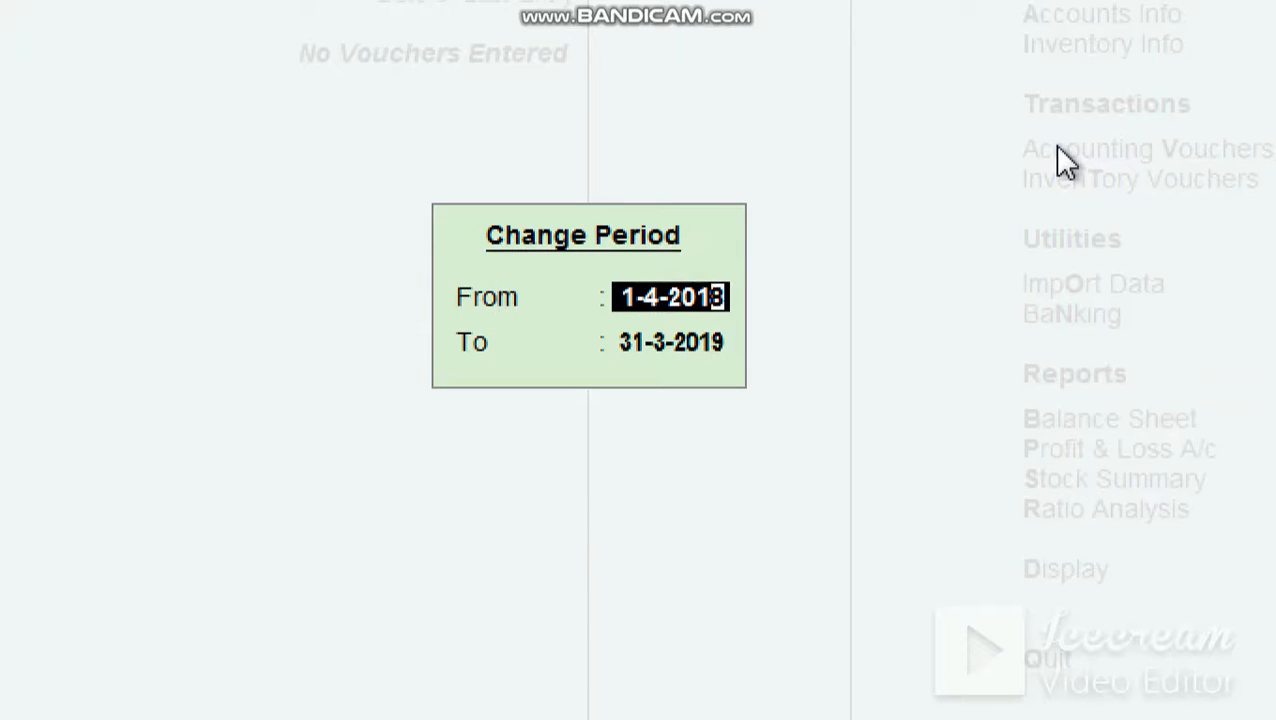
{"action": "key", "text": "BackSpace"}
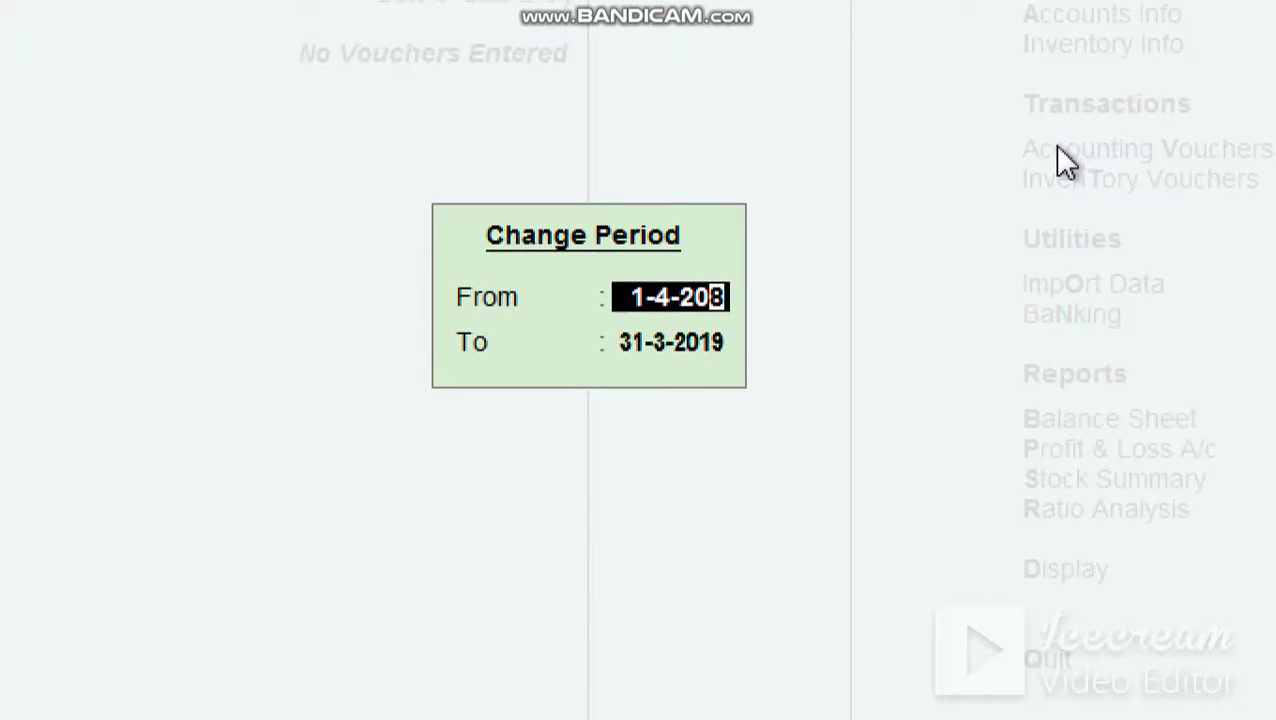
{"action": "key", "text": "BackSpace"}
{"action": "type", "text": "20"}
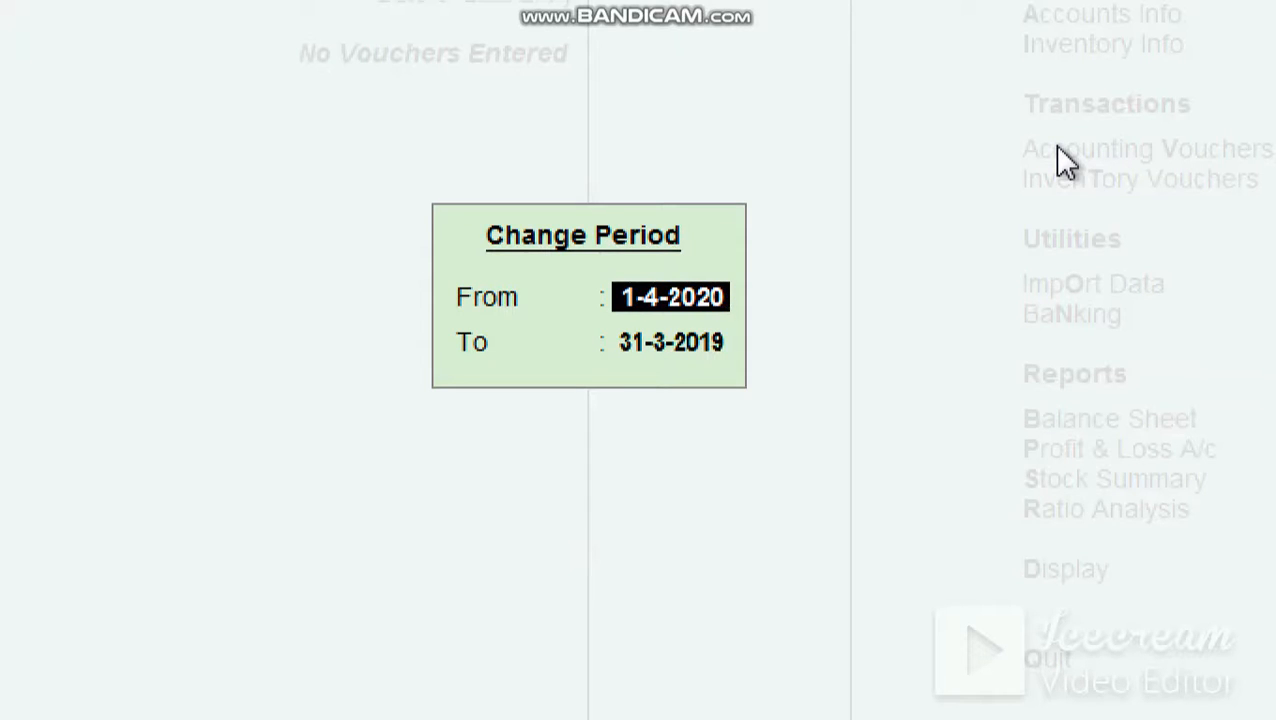
{"action": "key", "text": "Return"}
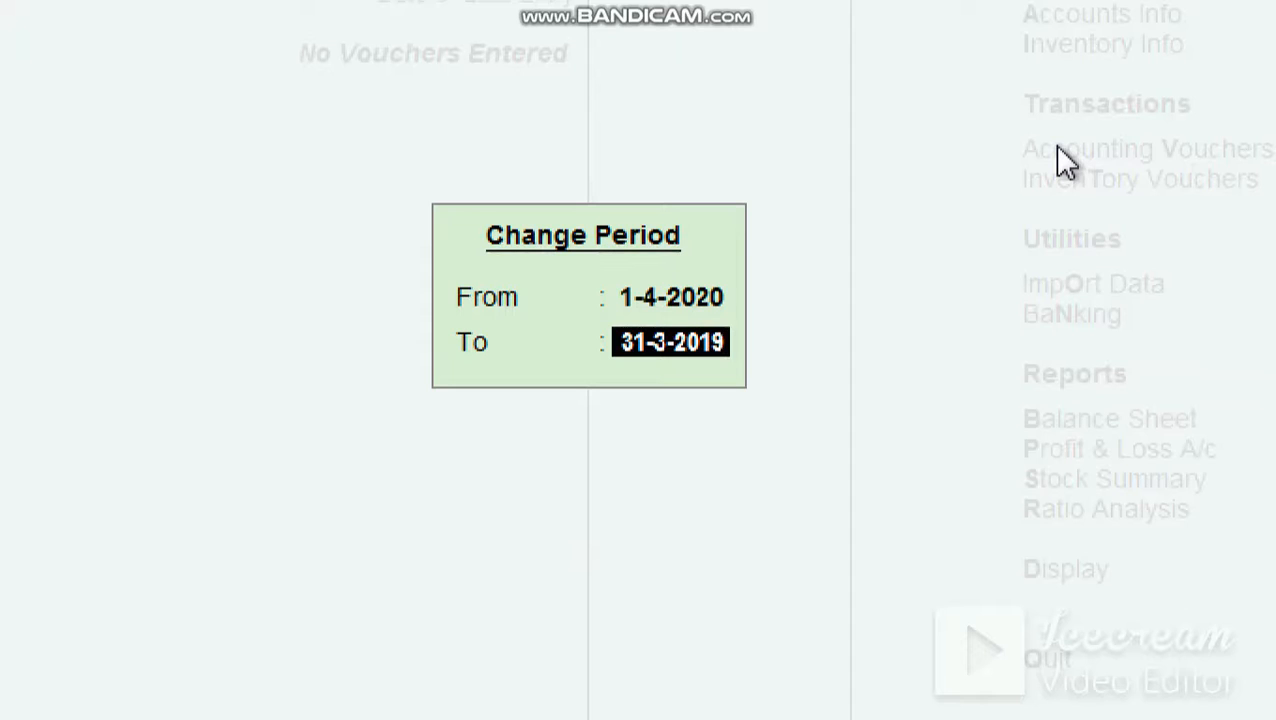
{"action": "key", "text": "BackSpace"}
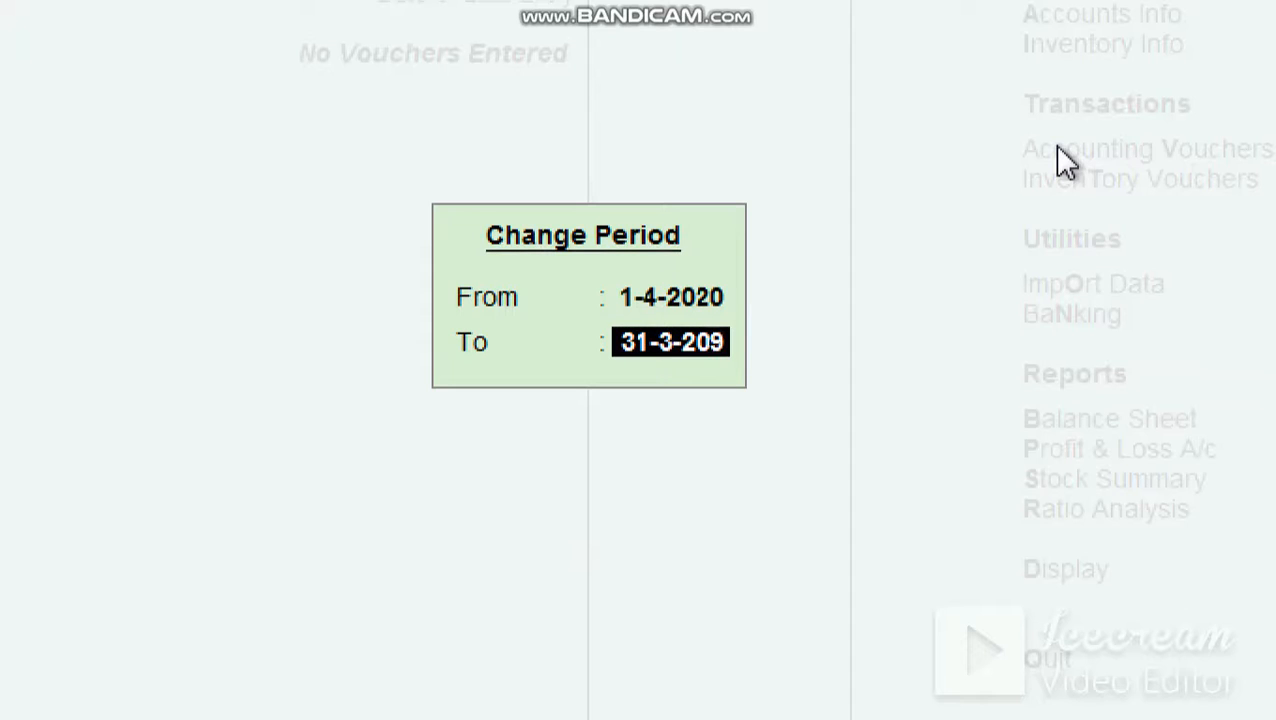
{"action": "key", "text": "BackSpace"}
{"action": "type", "text": "21"}
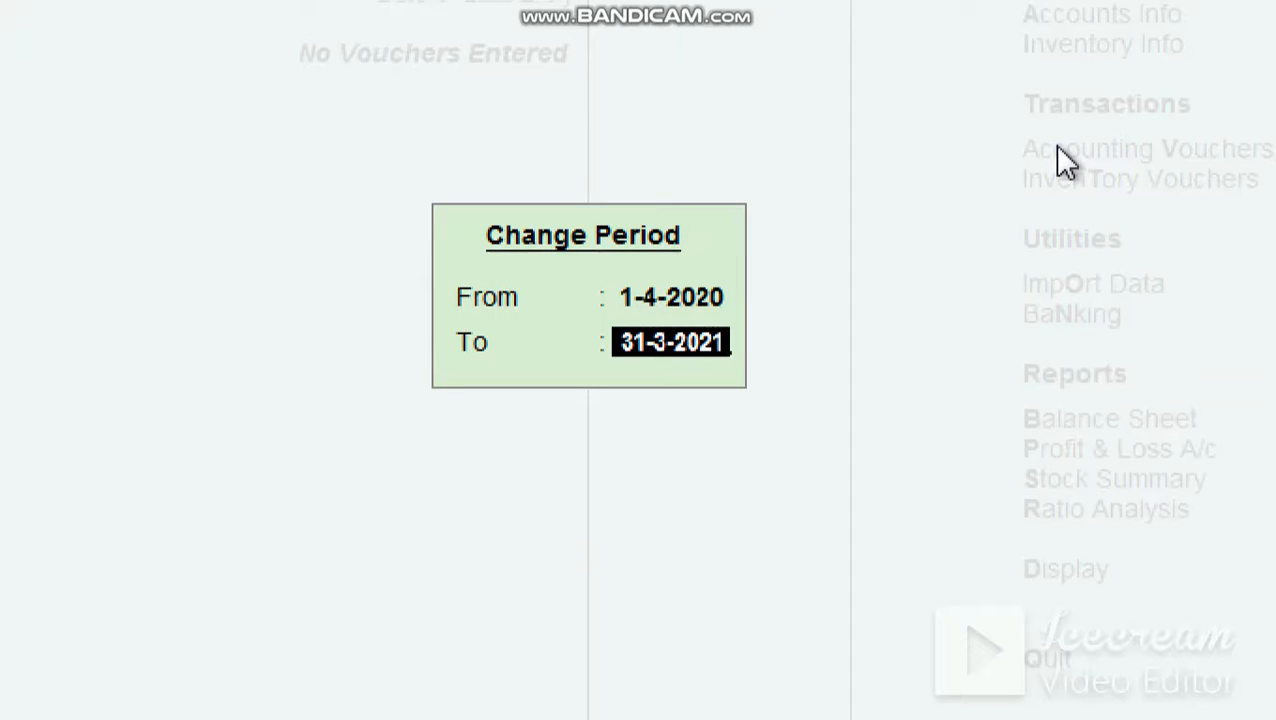
{"action": "key", "text": "Return"}
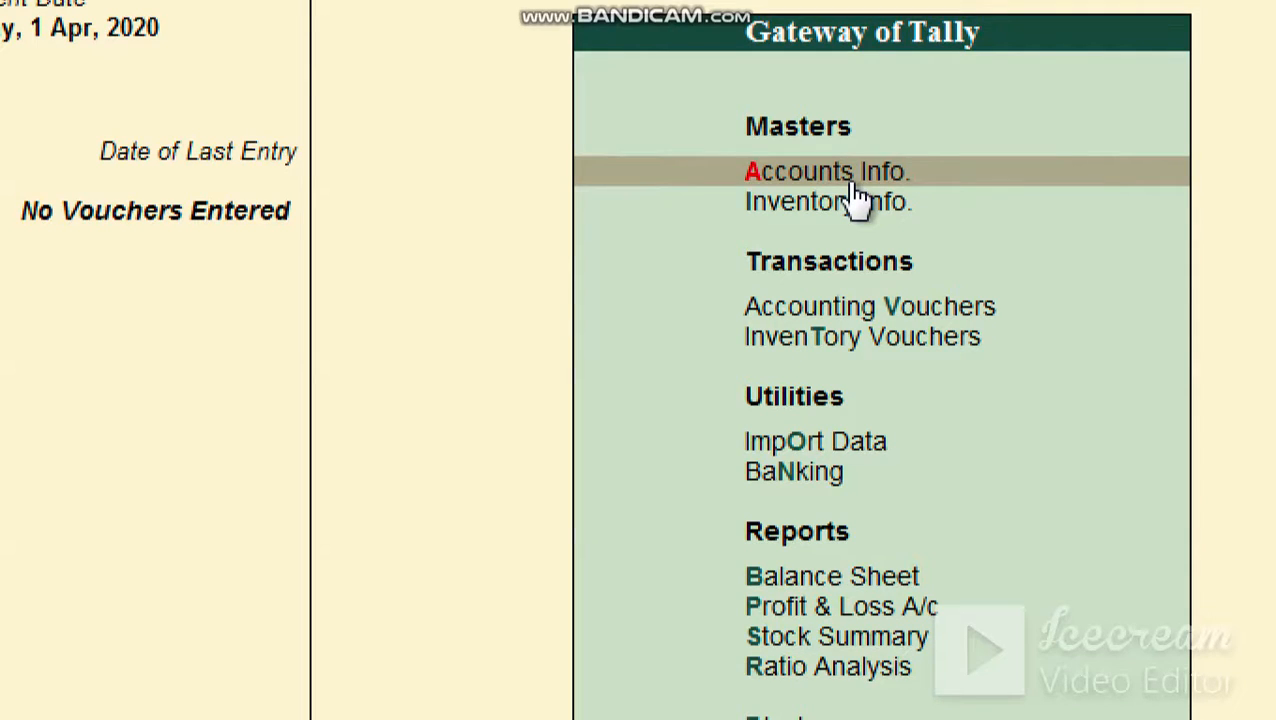
Open the single ledger creation form from the accounts masters
{"action": "left_click", "coordinate": [853, 182]}
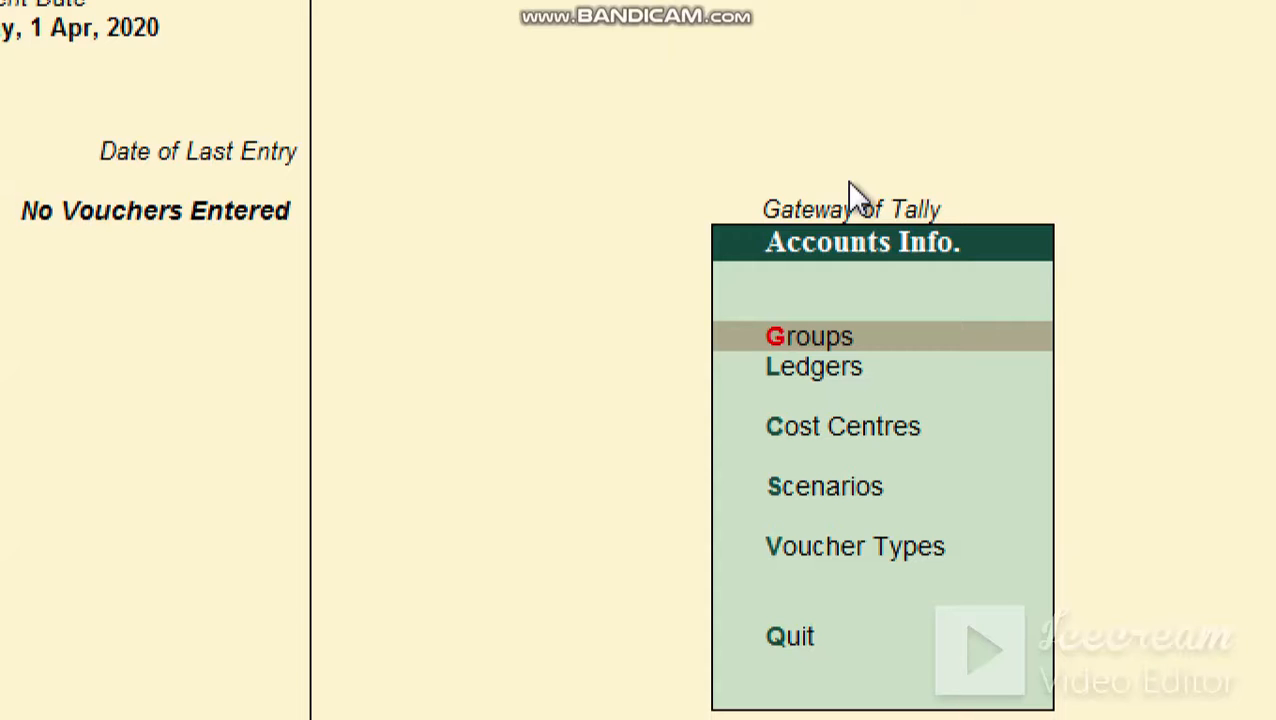
{"action": "key", "text": "Down"}
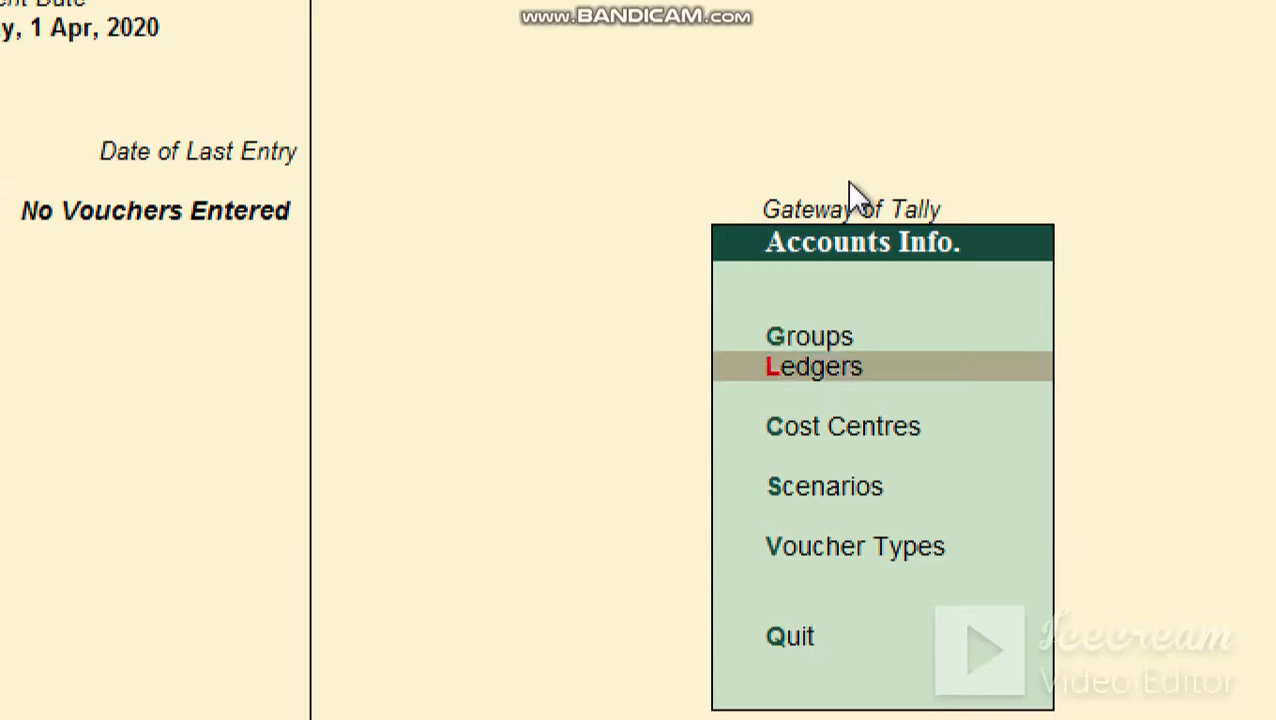
{"action": "key", "text": "Return"}
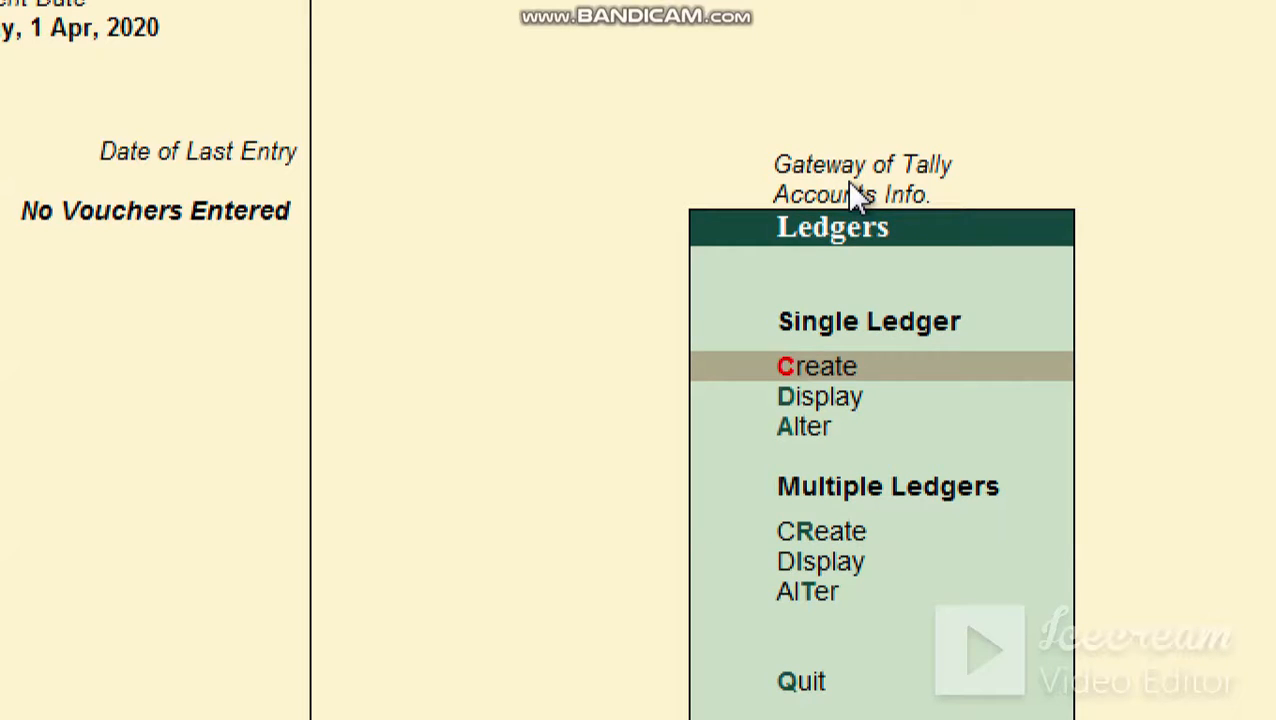
{"action": "key", "text": "Return"}
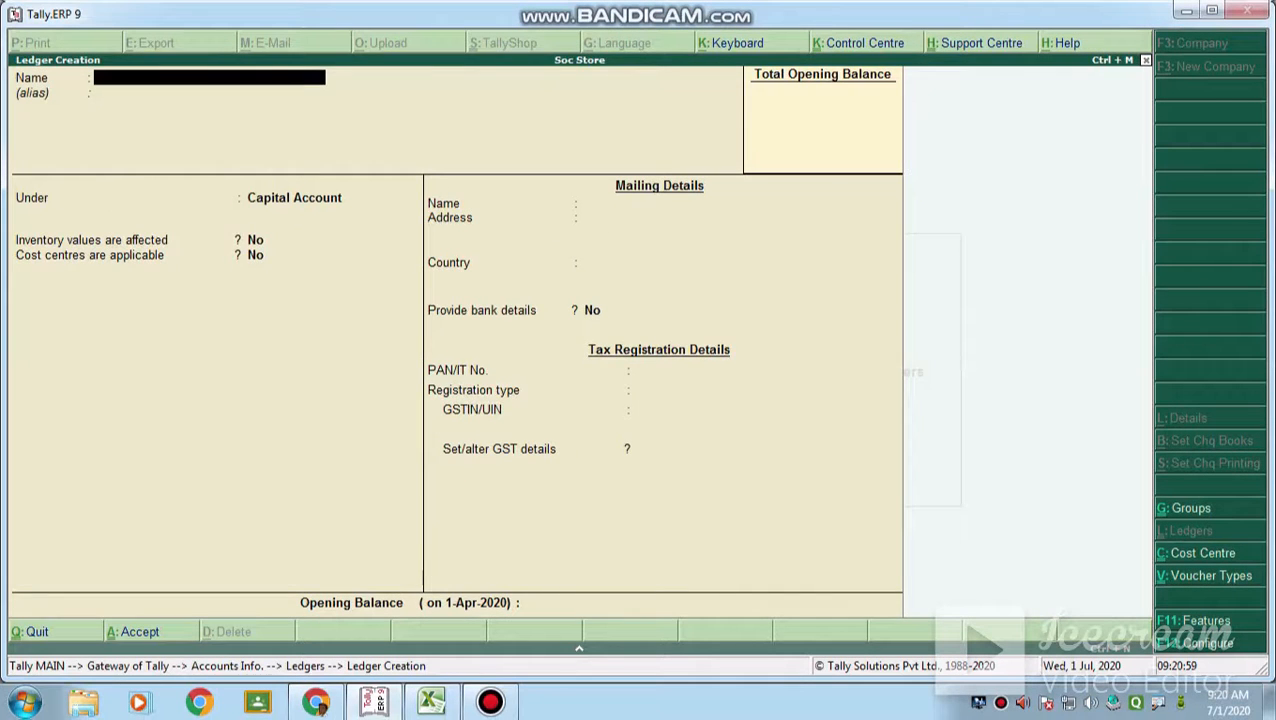
In the company's accounting features, set Maintain cost centres and Enable invoicing to No, and accept the changes
{"action": "key", "text": "F11"}
{"action": "key", "text": "Return"}
{"action": "key", "text": "Return"}
{"action": "key", "text": "Return"}
{"action": "key", "text": "Return"}
{"action": "key", "text": "Return"}
{"action": "key", "text": "Return"}
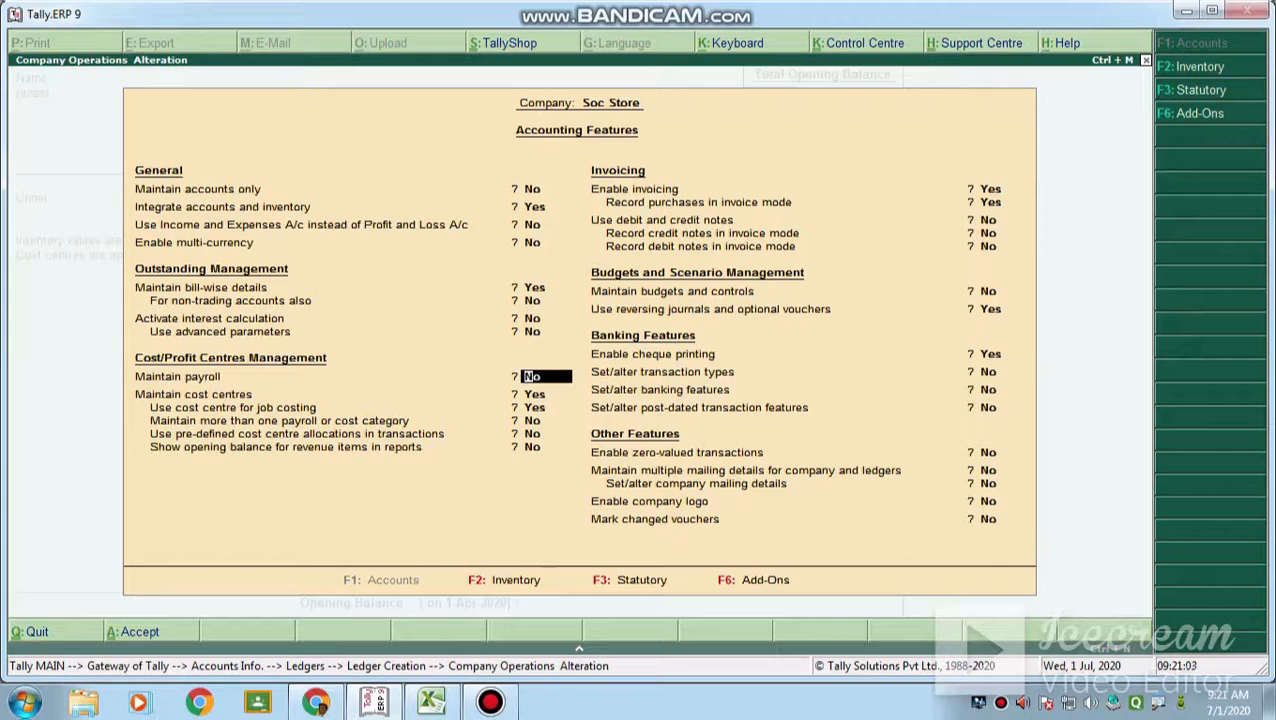
{"action": "key", "text": "Return"}
{"action": "type", "text": "n"}
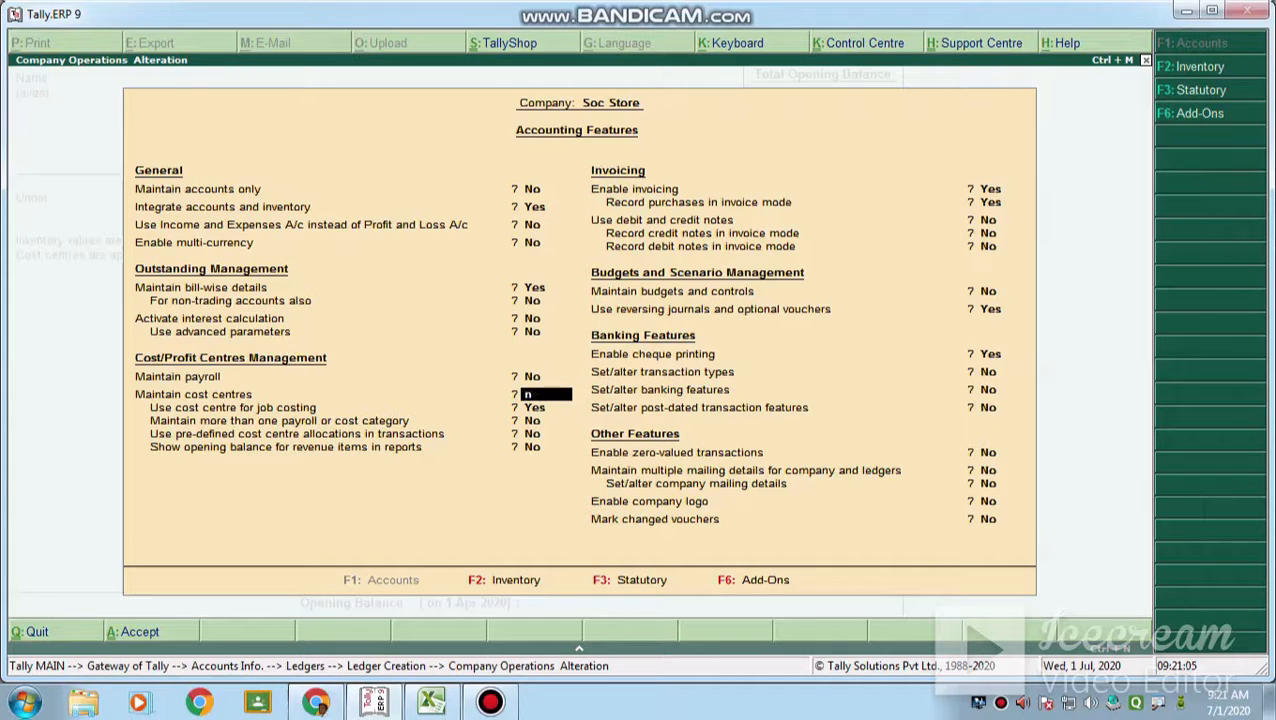
{"action": "key", "text": "Return"}
{"action": "type", "text": "n"}
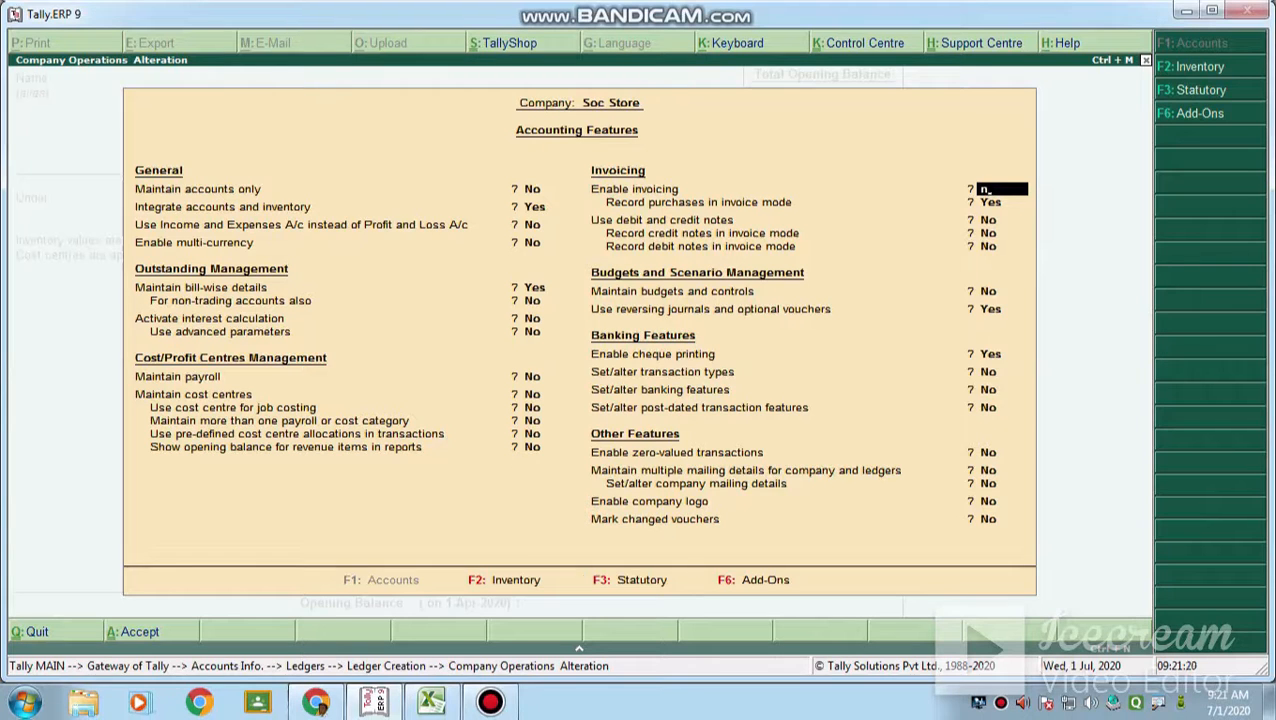
{"action": "key", "text": "ctrl+a"}
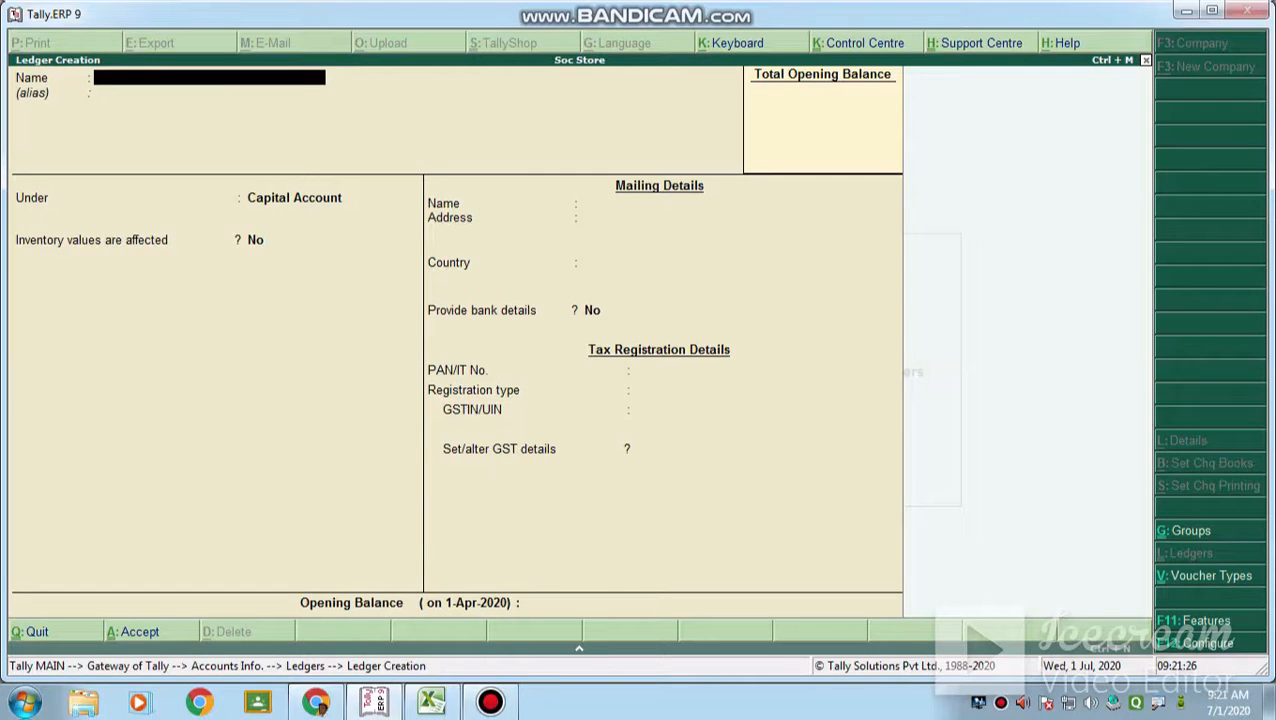
Create the ledger Capital A/c under the Capital Account group, keeping the inventory values setting at No
{"action": "type", "text": "Capital a/c"}
{"action": "key", "text": "Return"}
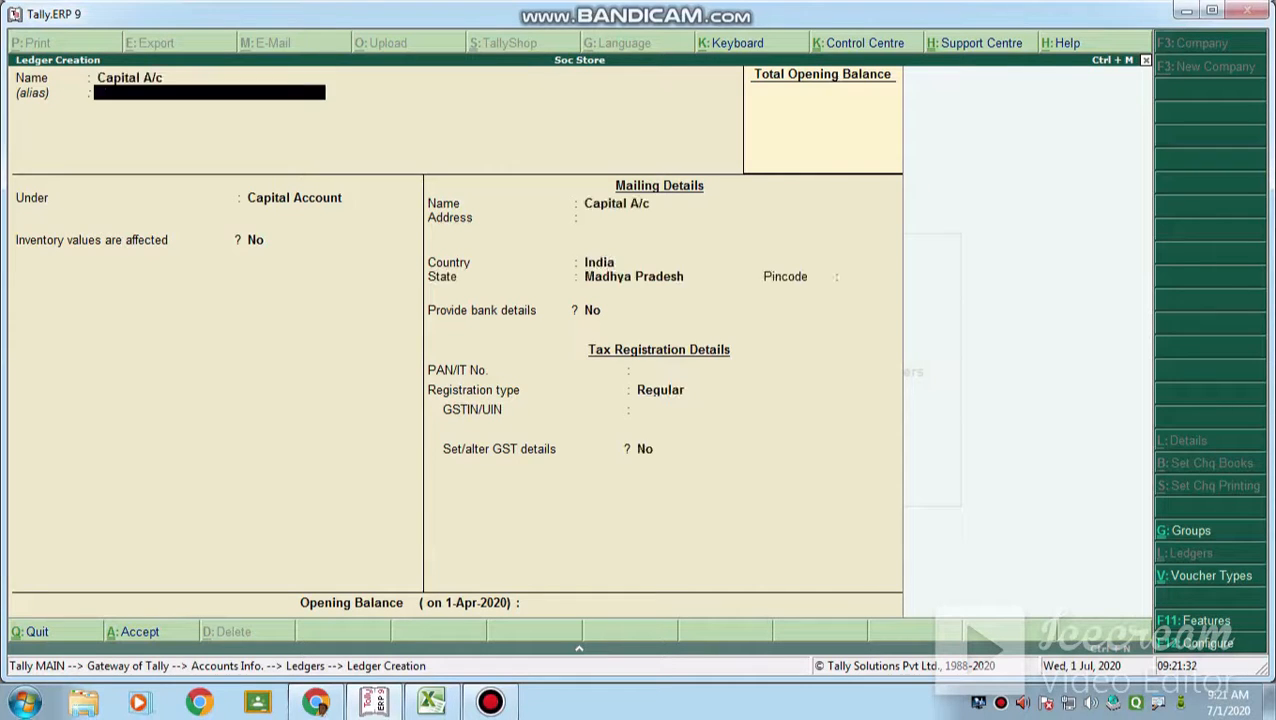
{"action": "key", "text": "Return"}
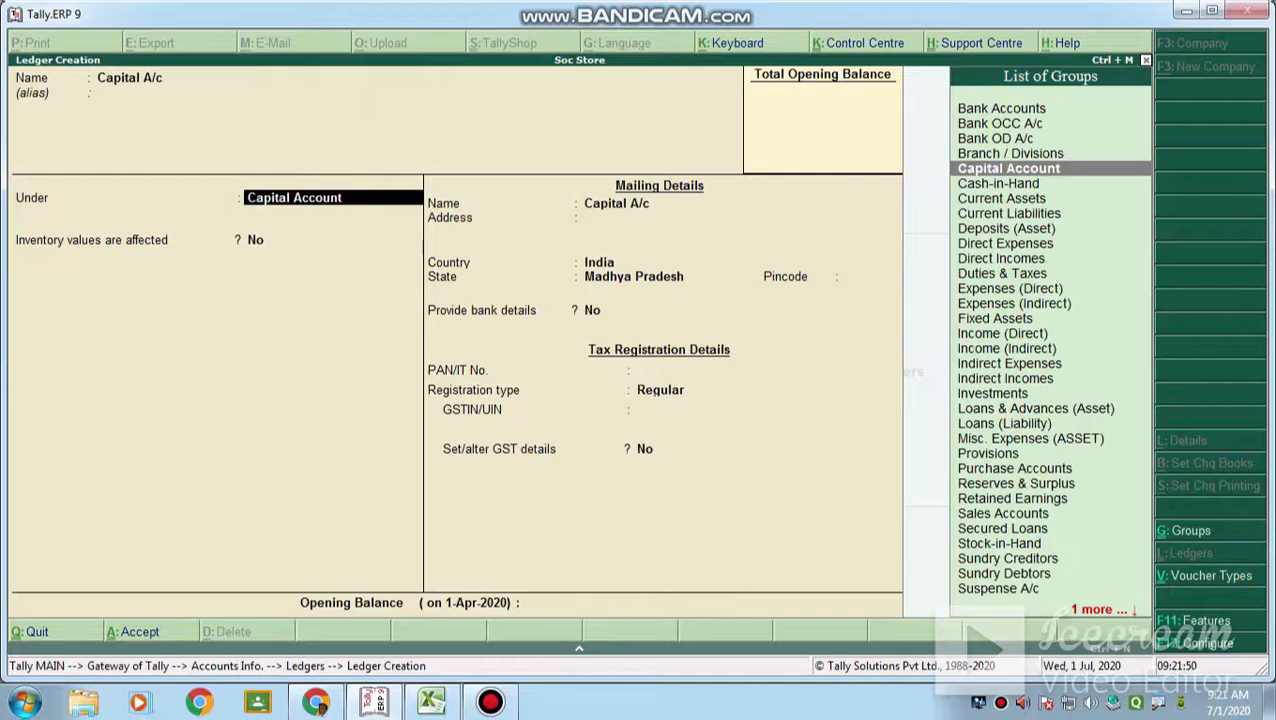
{"action": "key", "text": "Return"}
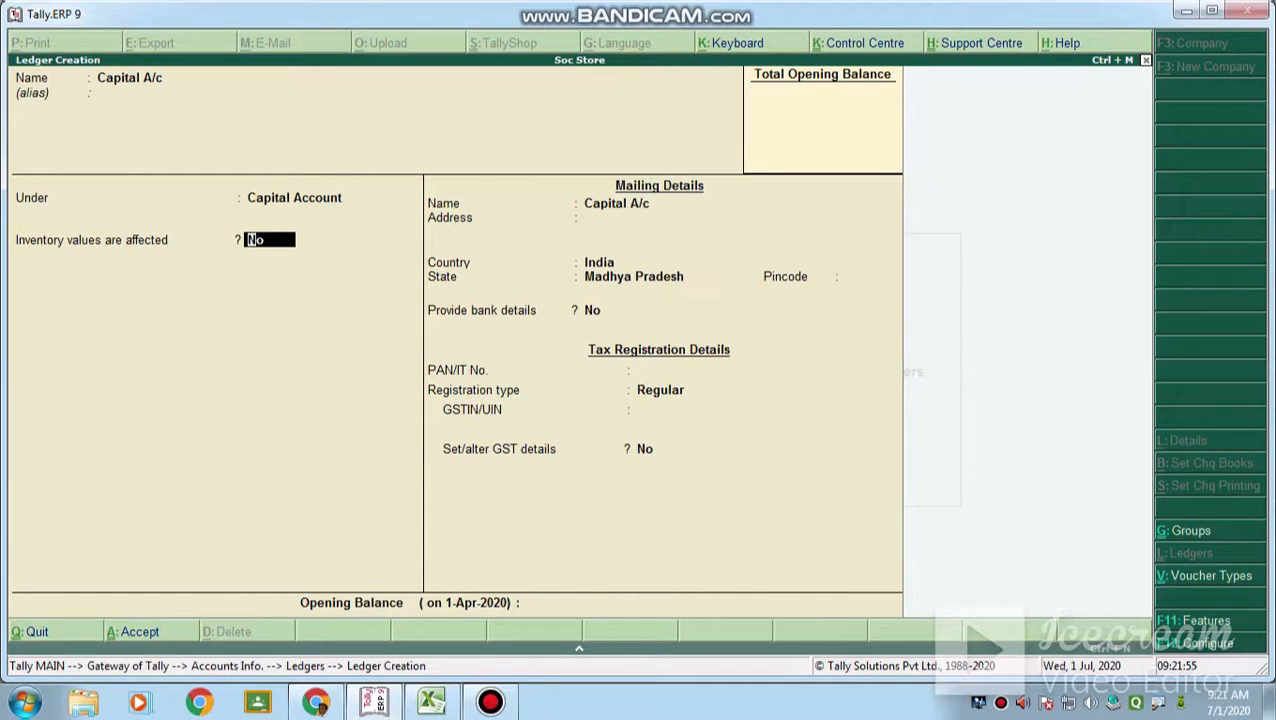
{"action": "key", "text": "ctrl+a"}
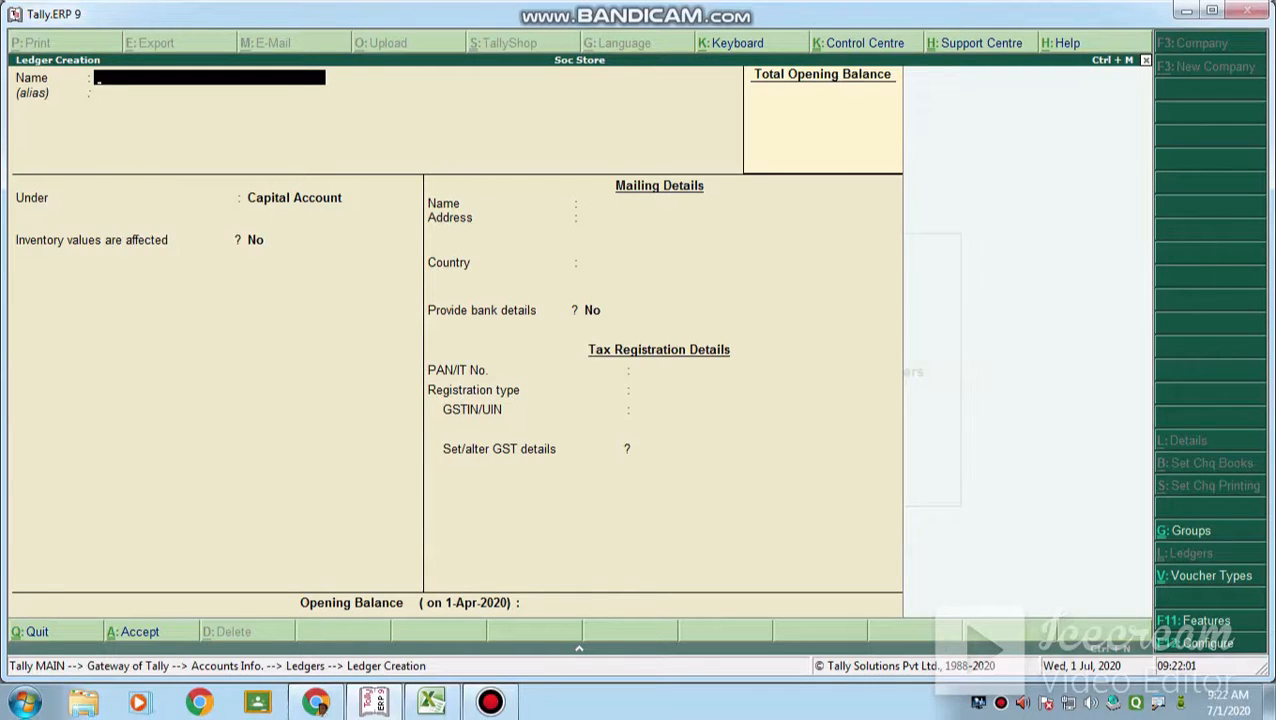
Create the ledger Shop Rent A/c under the Expenses (Indirect) group and accept it with the default settings
{"action": "type", "text": "Shop Rent A/c"}
{"action": "key", "text": "Return"}
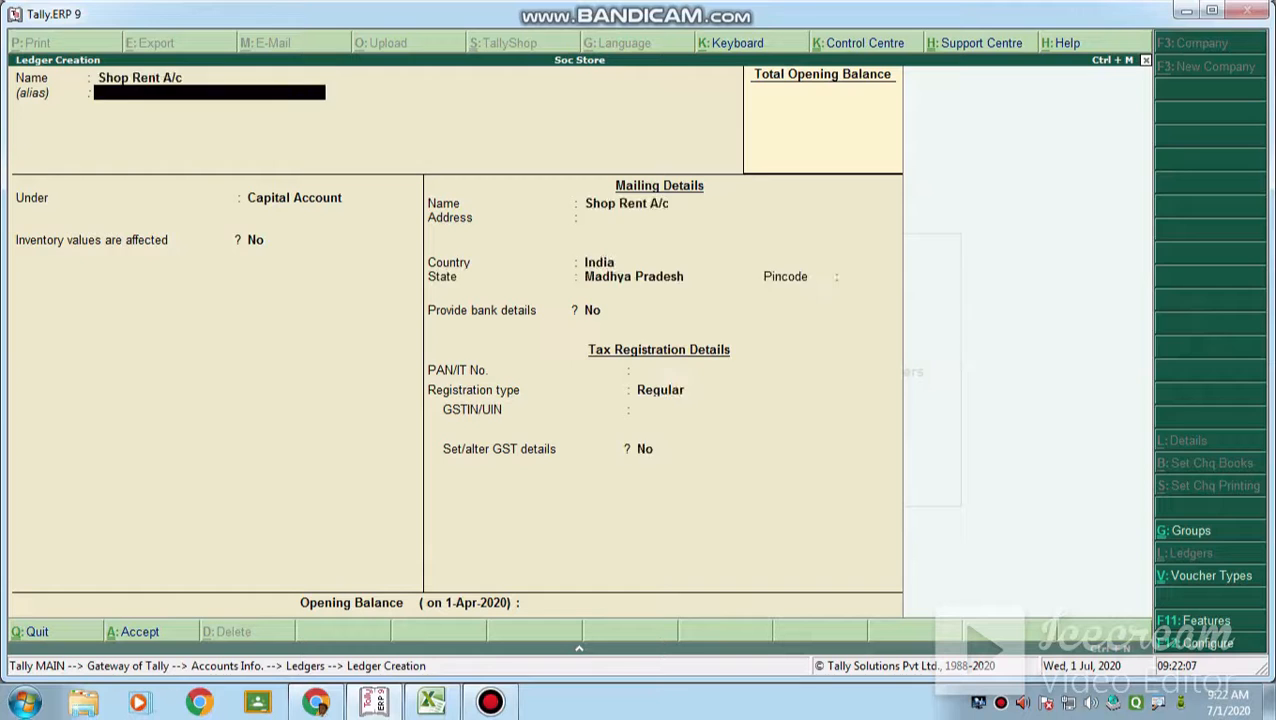
{"action": "key", "text": "Return"}
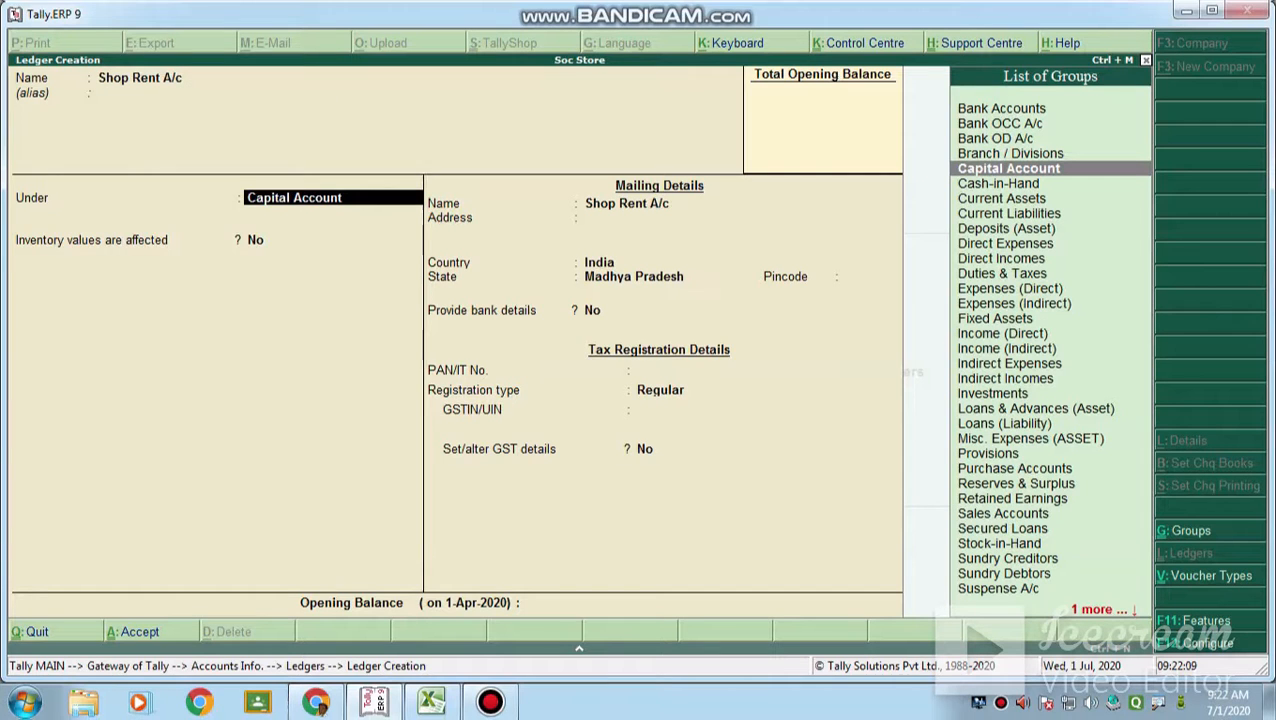
{"action": "type", "text": "E"}
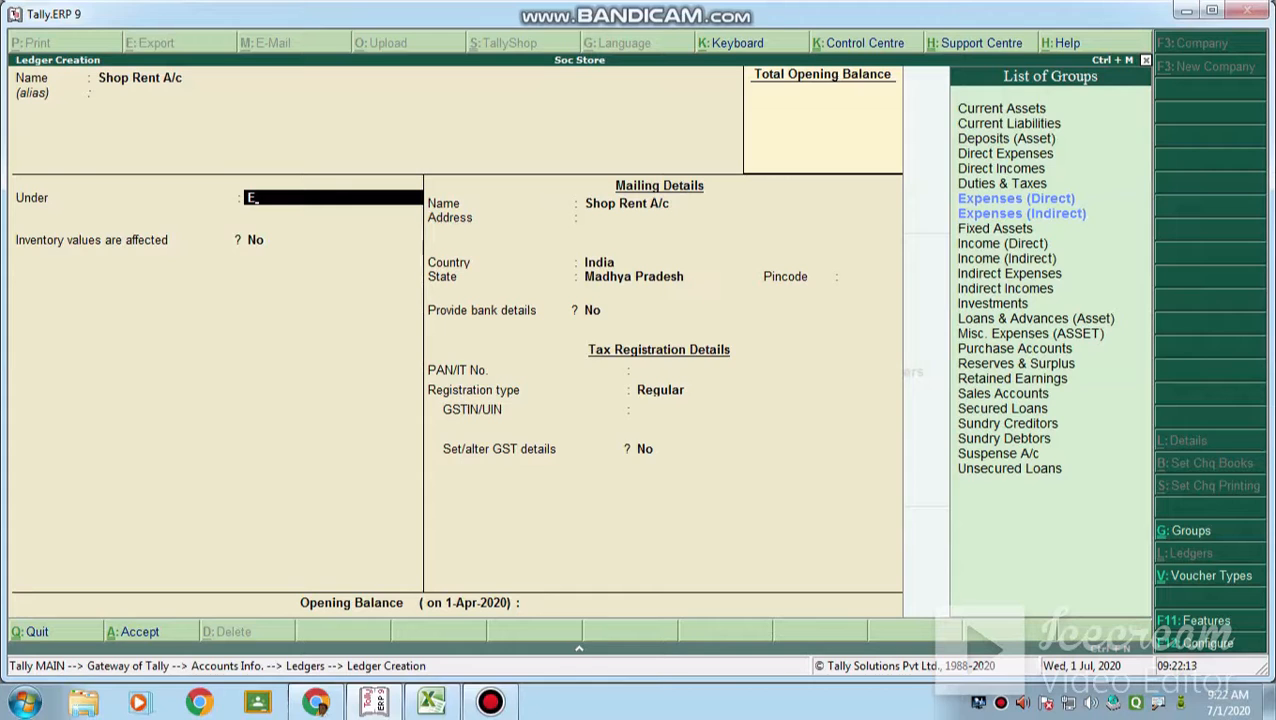
{"action": "key", "text": "Down"}
{"action": "key", "text": "Down"}
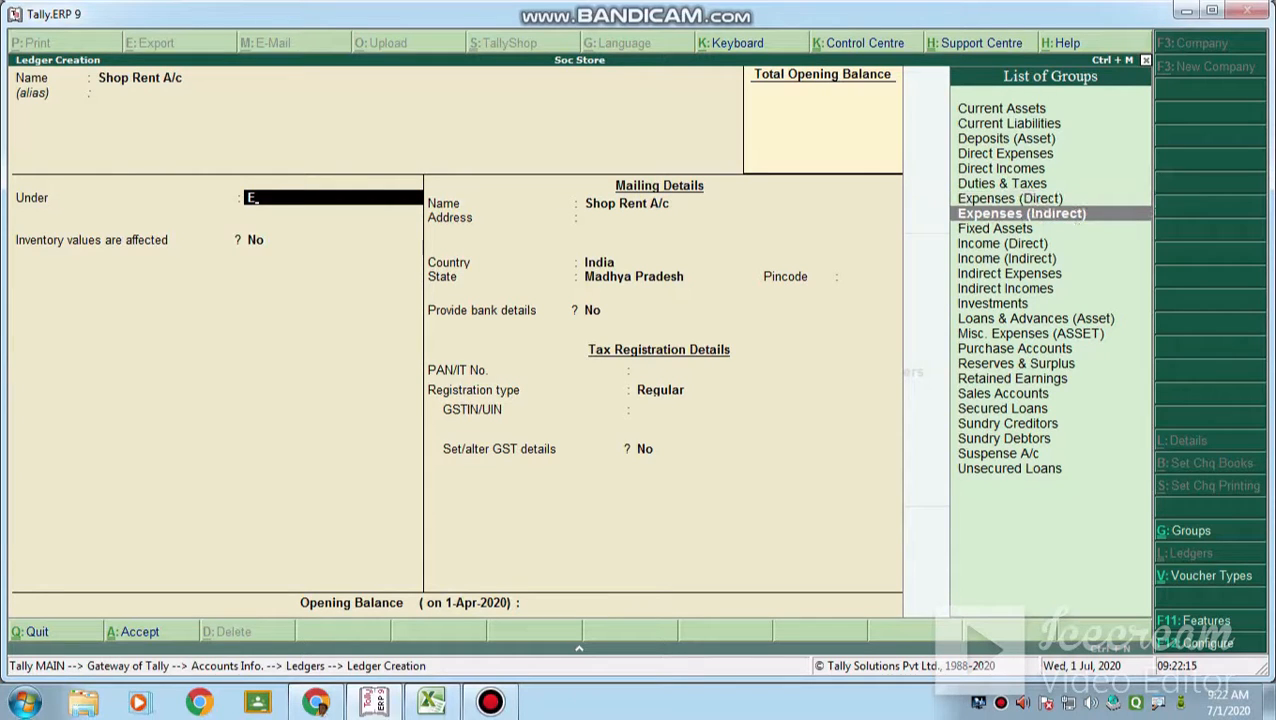
{"action": "key", "text": "Return"}
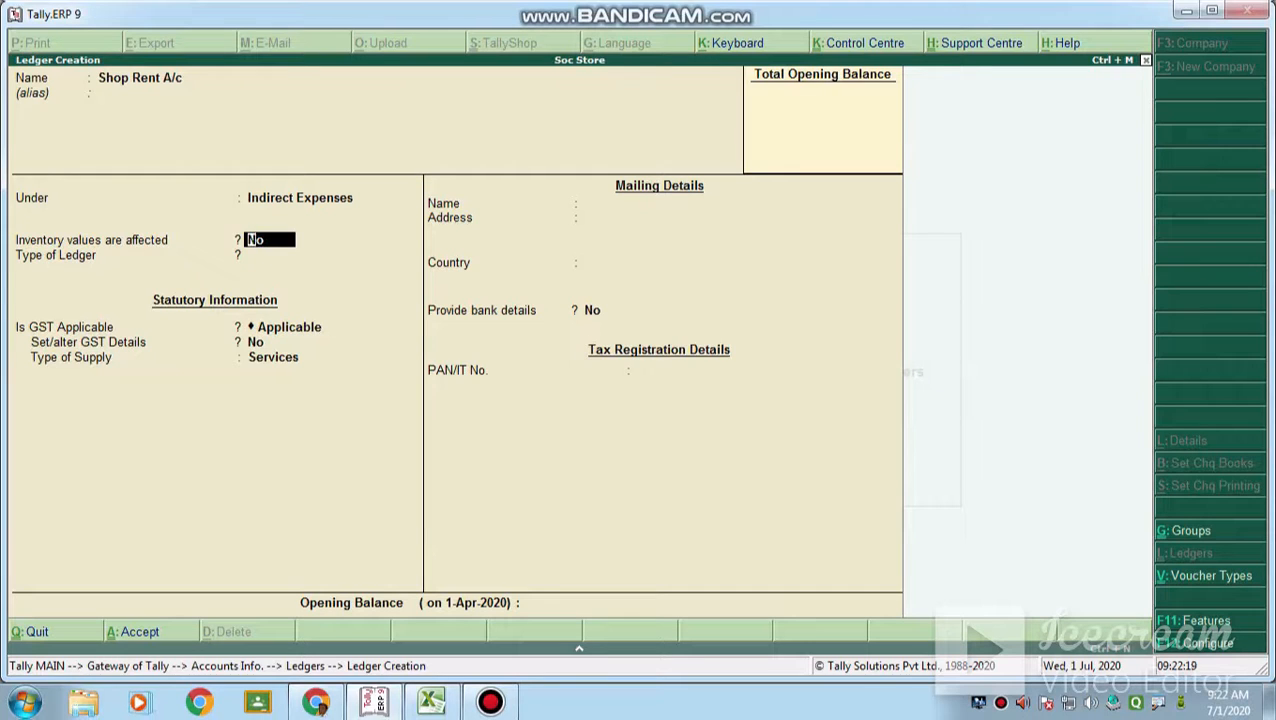
{"action": "key", "text": "ctrl+a"}
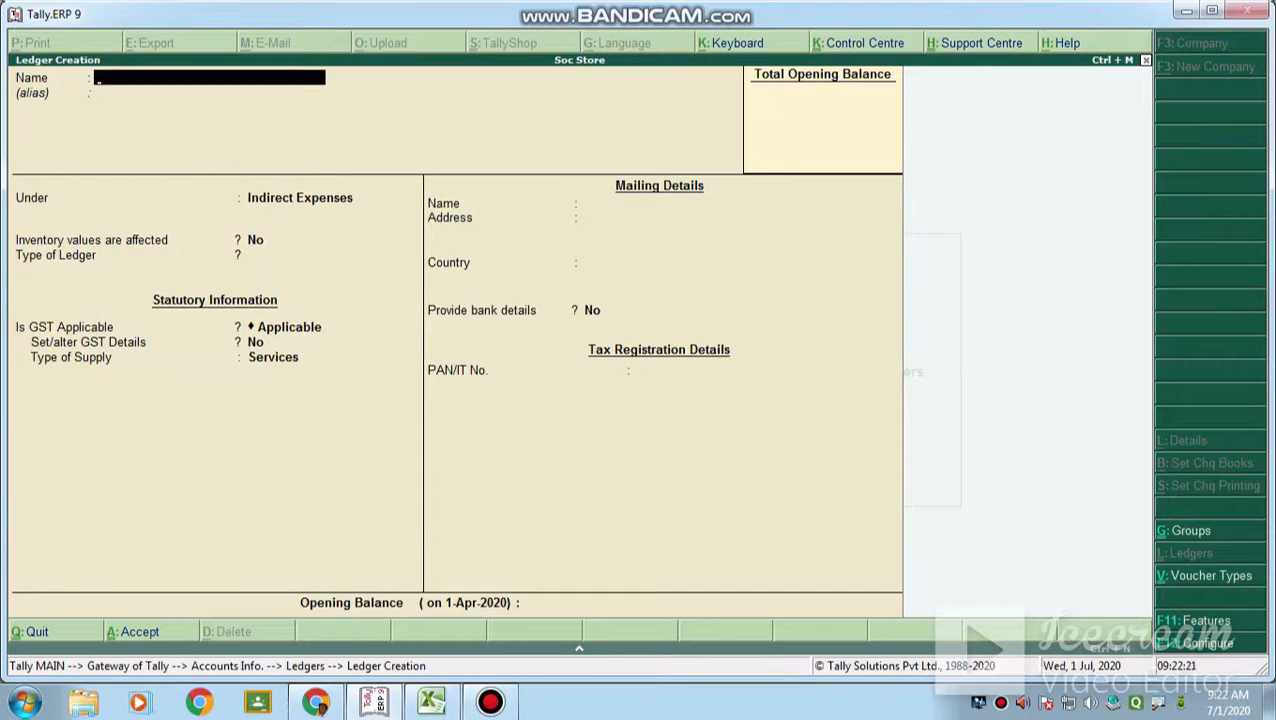
Check the journal entries in Excel, and back in Tally create the ledger Uco Bank A/c under Bank Accounts with no account number
{"action": "left_click", "coordinate": [431, 702]}
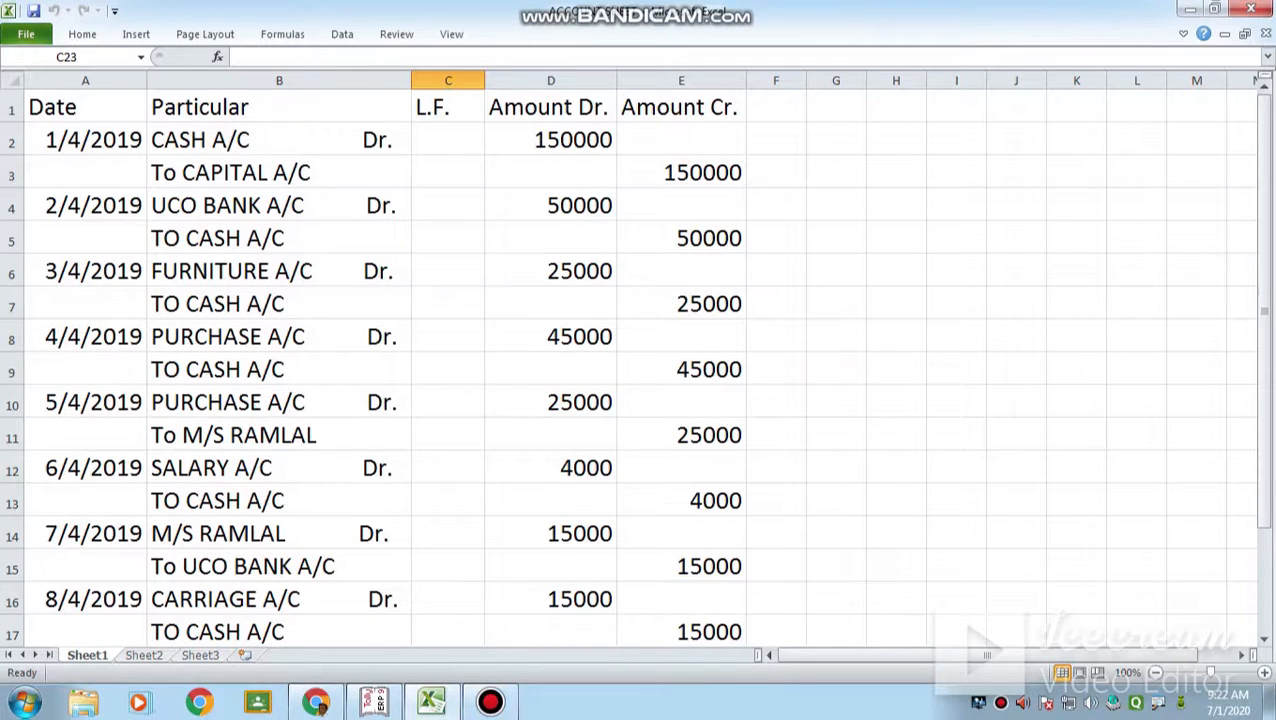
{"action": "left_click", "coordinate": [374, 702]}
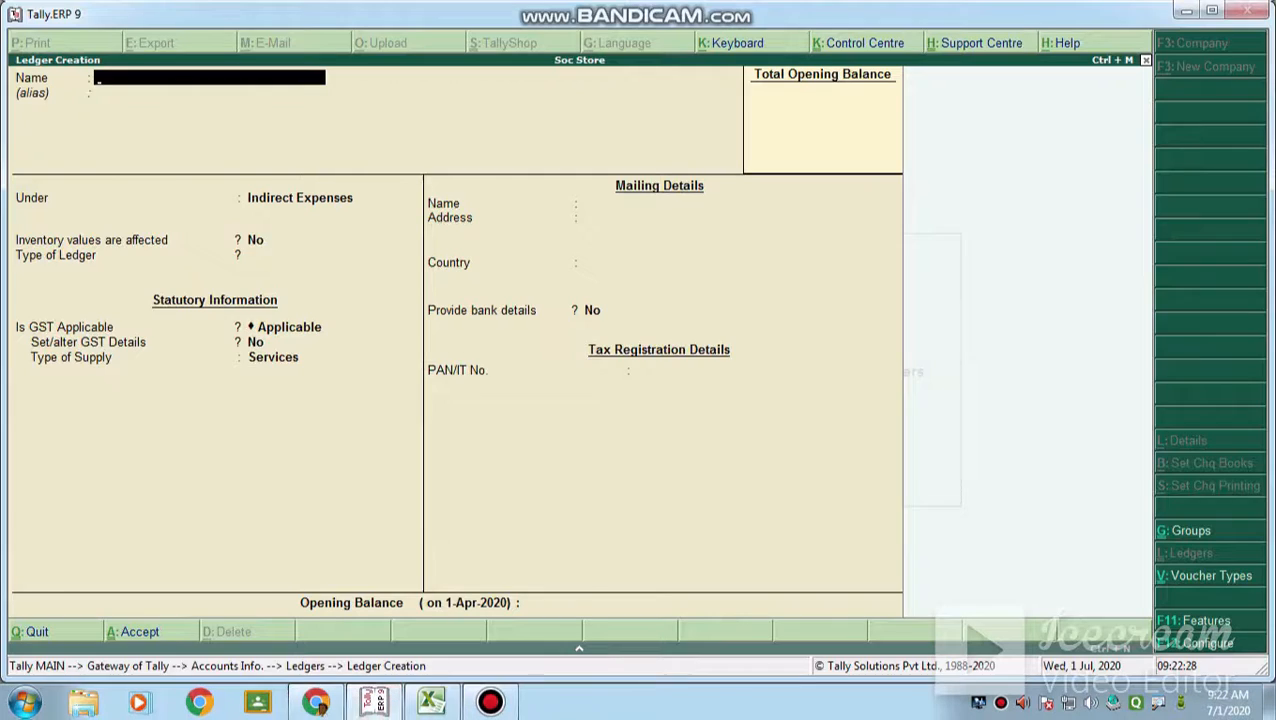
{"action": "type", "text": "Uco Bank a/c"}
{"action": "key", "text": "Return"}
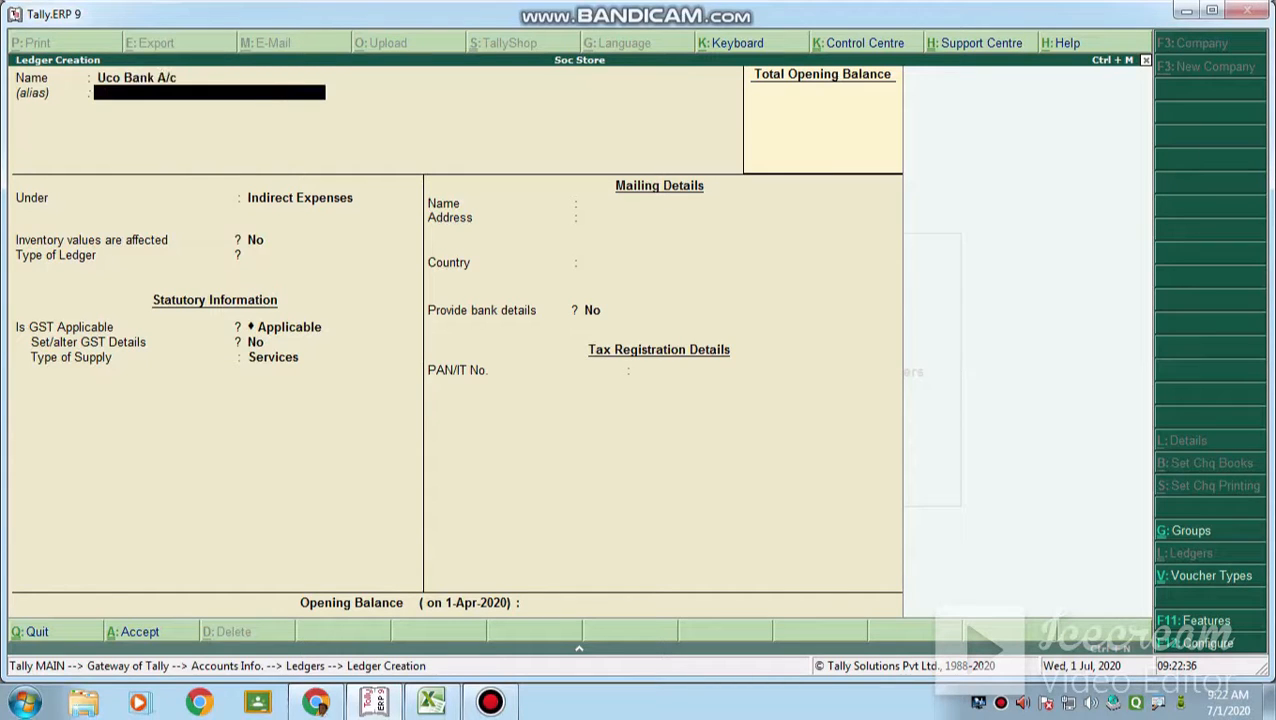
{"action": "key", "text": "Return"}
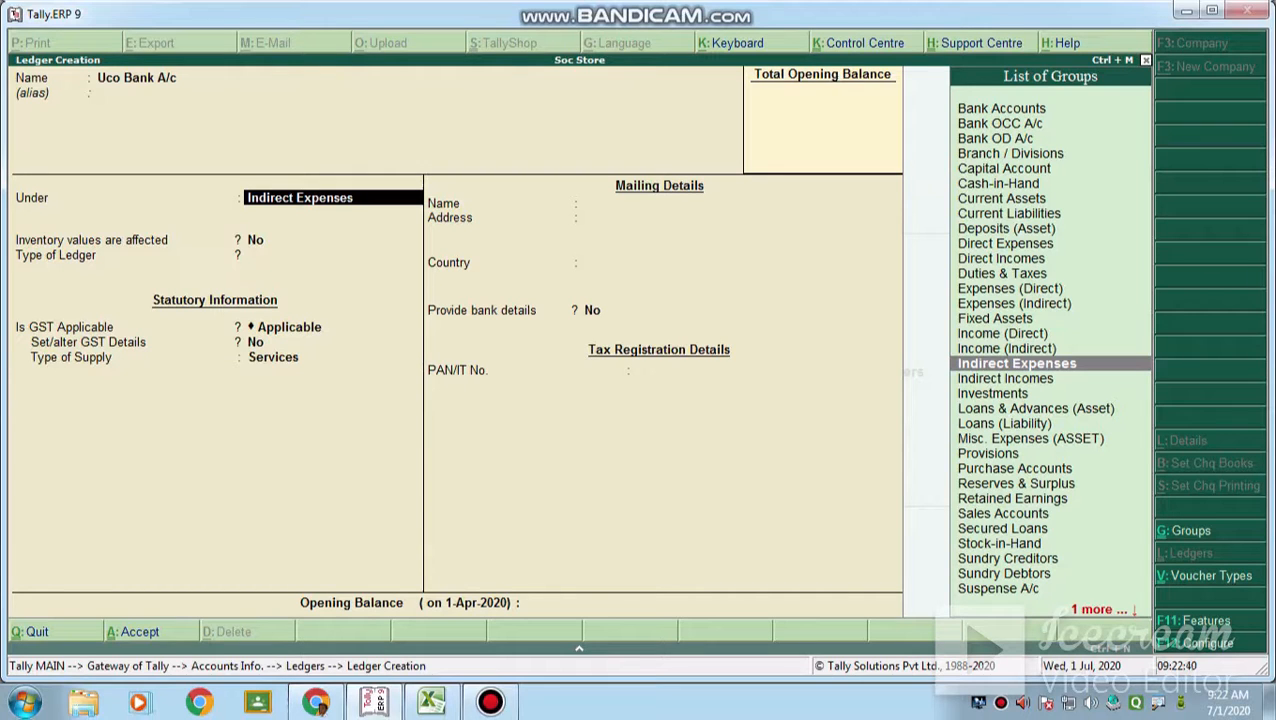
{"action": "key", "text": "Up"}
{"action": "key", "text": "Up"}
{"action": "key", "text": "Up"}
{"action": "key", "text": "Up"}
{"action": "key", "text": "Up"}
{"action": "key", "text": "Up"}
{"action": "key", "text": "Up"}
{"action": "key", "text": "Up"}
{"action": "key", "text": "Up"}
{"action": "key", "text": "Up"}
{"action": "key", "text": "Up"}
{"action": "key", "text": "Up"}
{"action": "key", "text": "Up"}
{"action": "key", "text": "Up"}
{"action": "key", "text": "Up"}
{"action": "key", "text": "Up"}
{"action": "key", "text": "Up"}
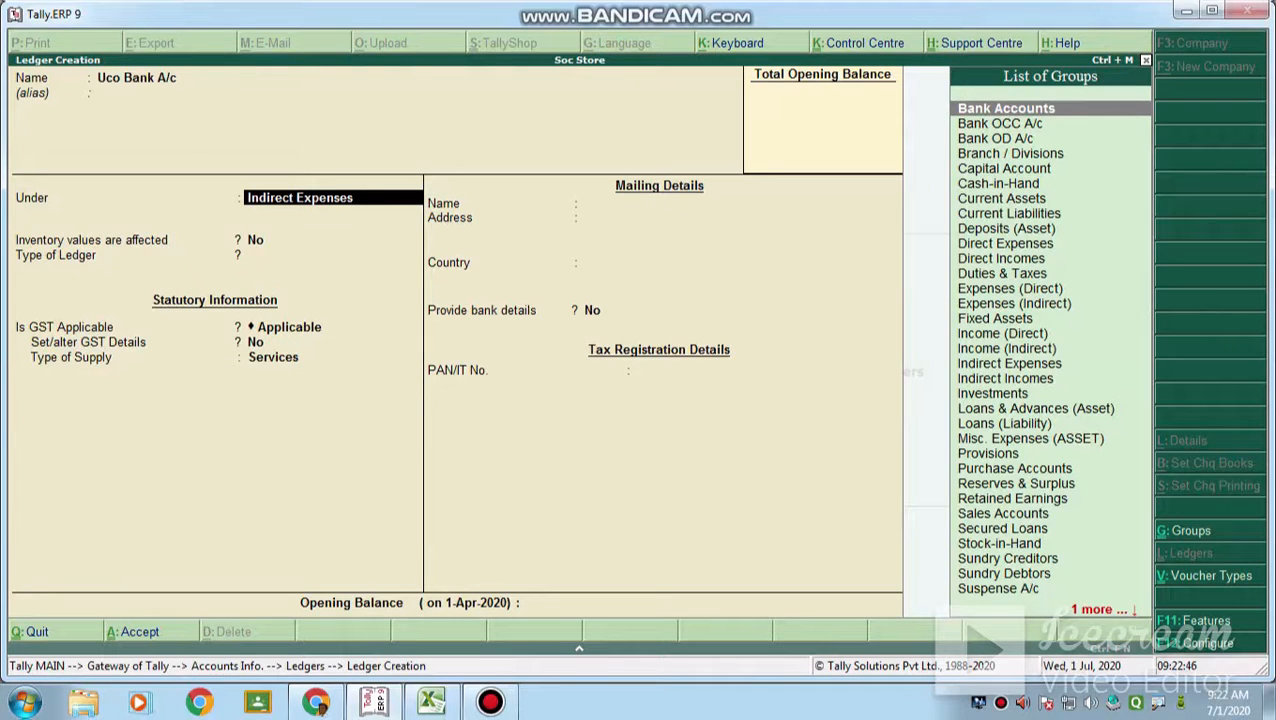
{"action": "key", "text": "Return"}
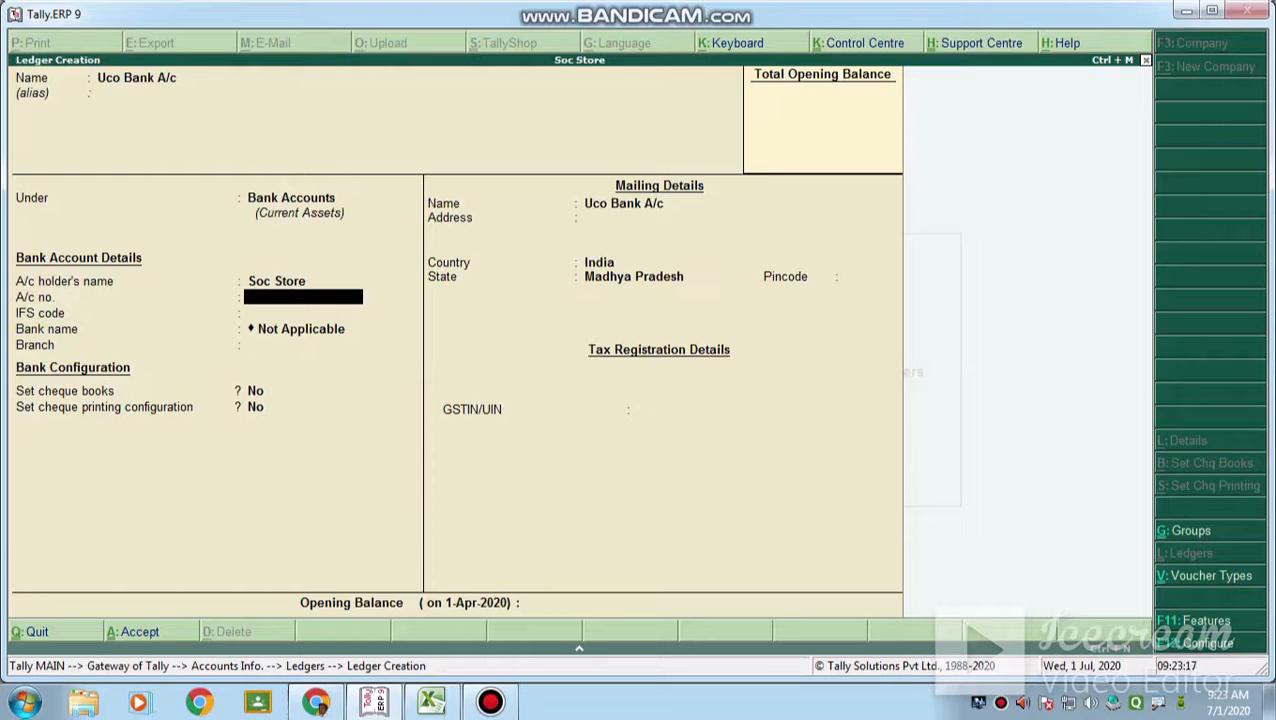
{"action": "key", "text": "ctrl+a"}
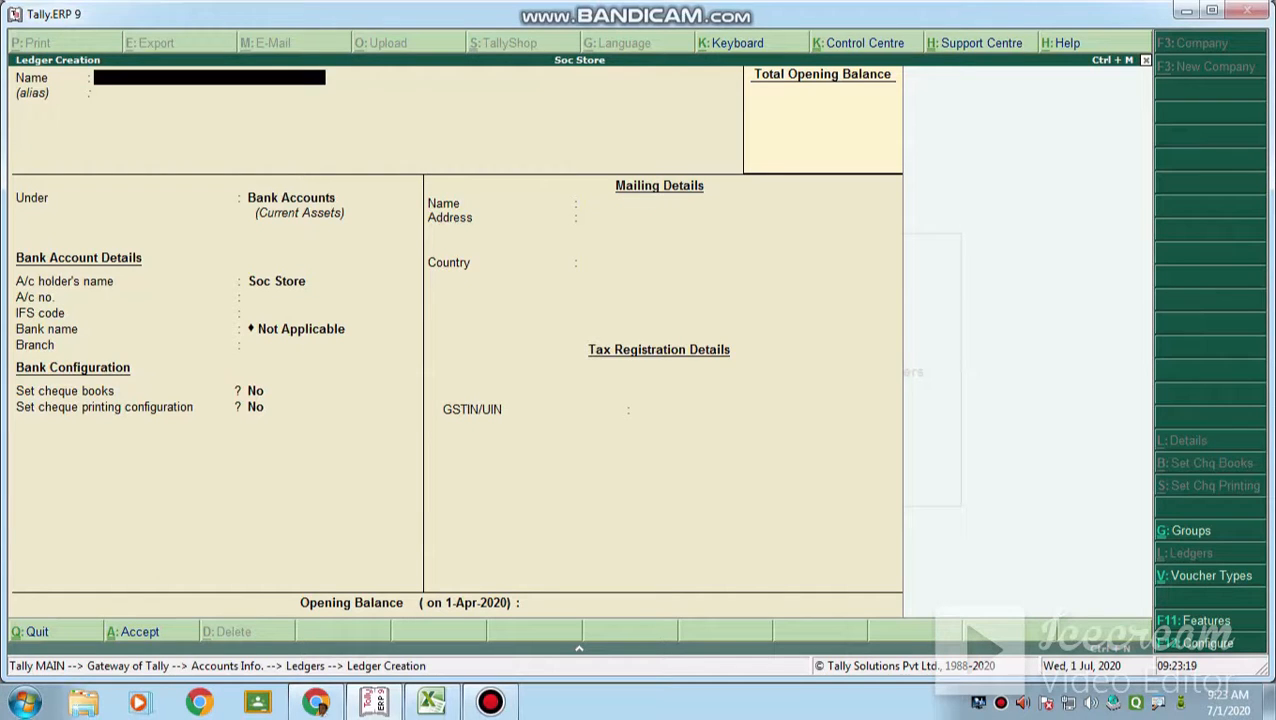
Consult the Excel journal again, and in Tally create the ledger Furniture A/c under the Fixed Assets group
{"action": "left_click", "coordinate": [431, 701]}
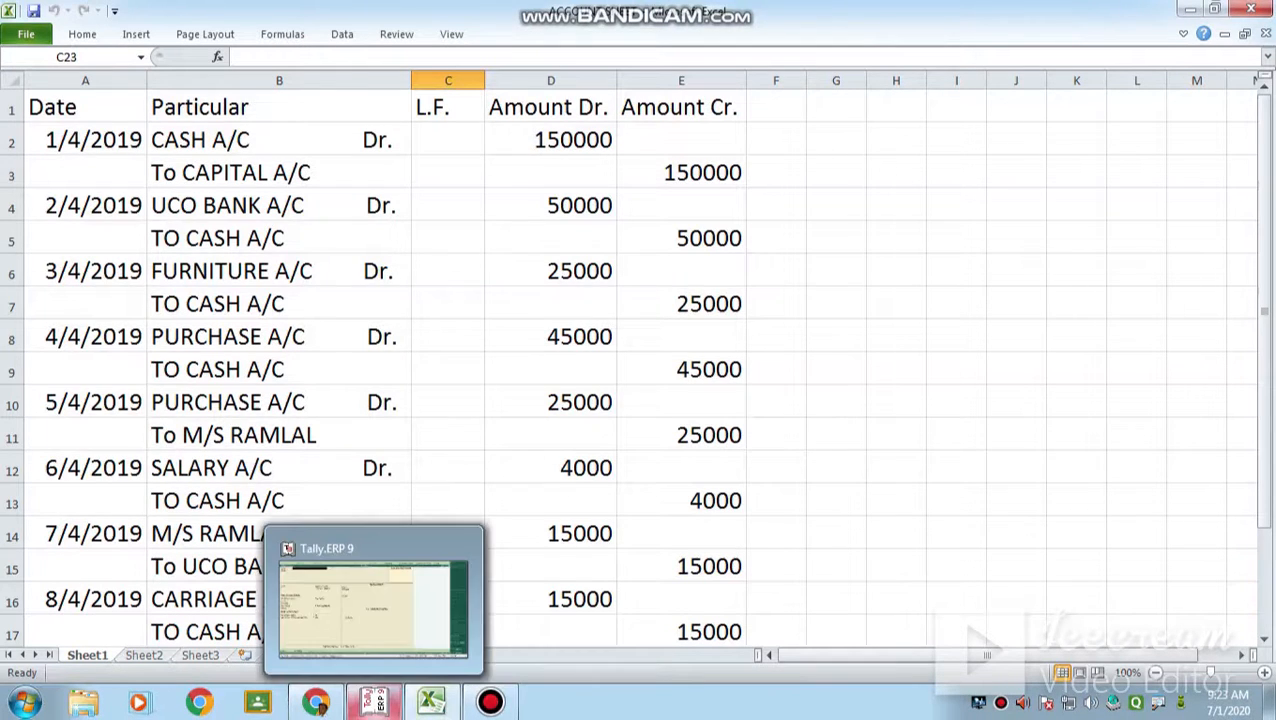
{"action": "left_click", "coordinate": [373, 701]}
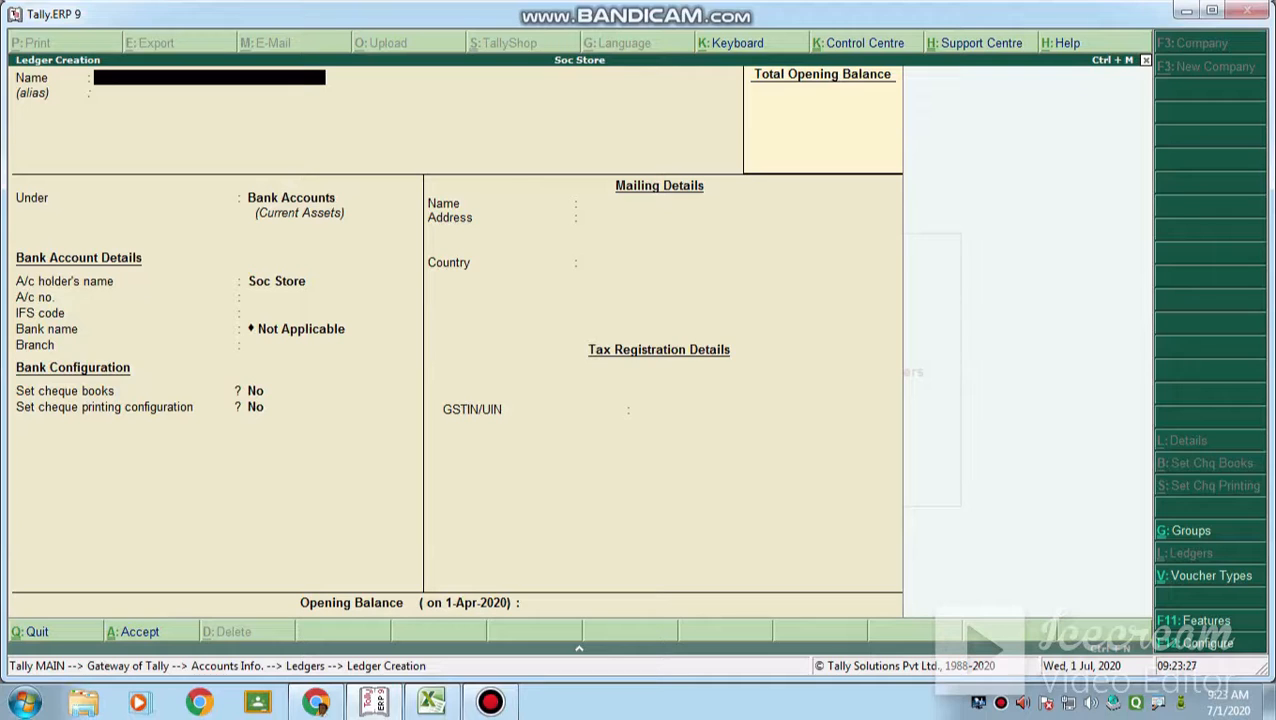
{"action": "type", "text": "Furniture A/c"}
{"action": "key", "text": "Return"}
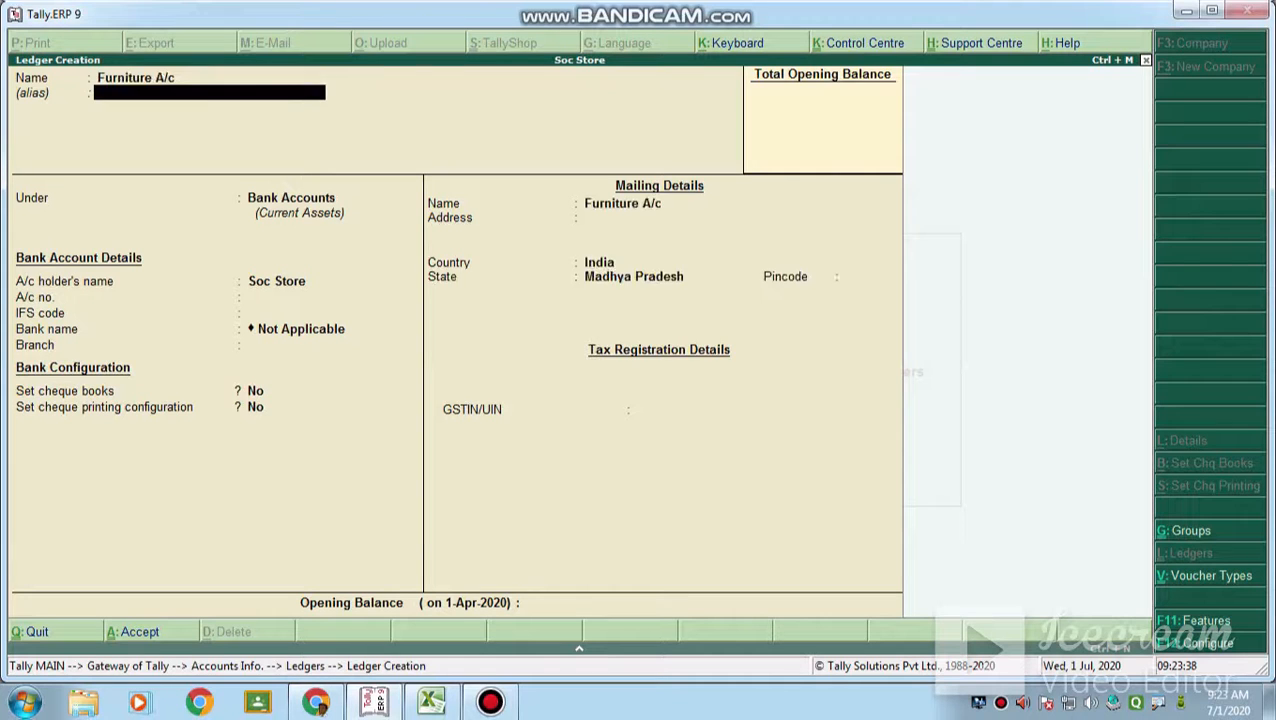
{"action": "key", "text": "Return"}
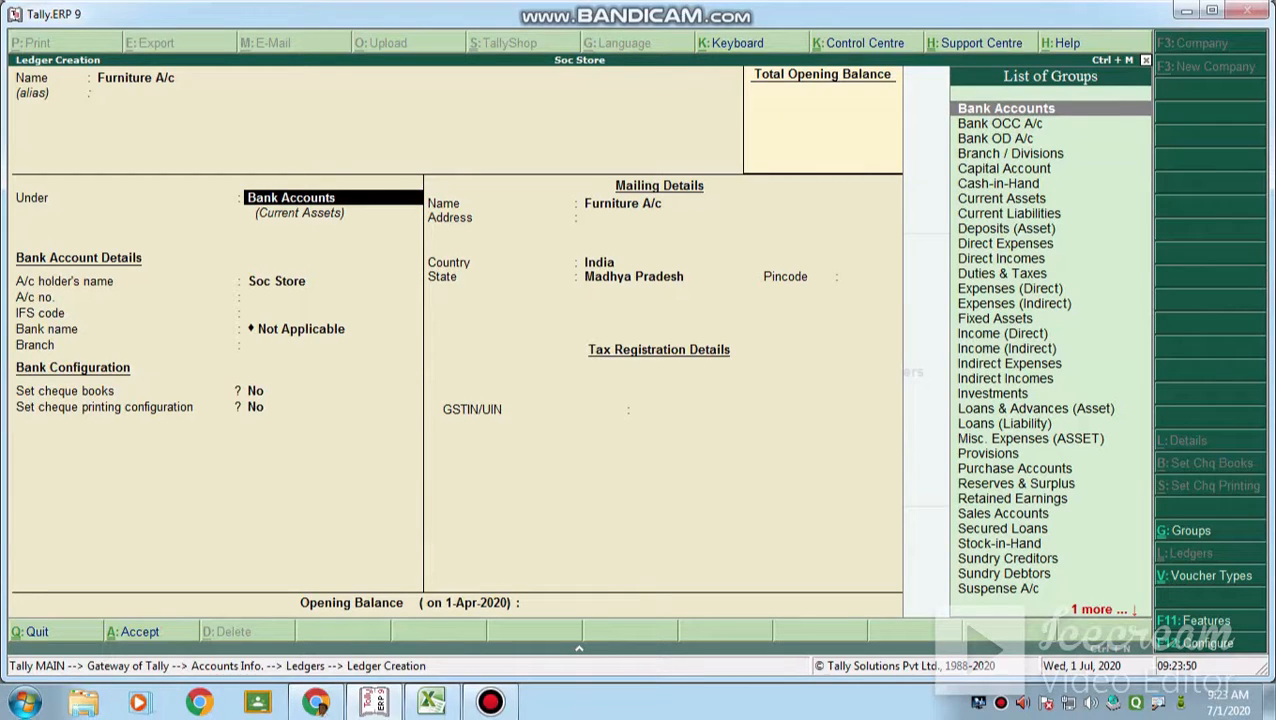
{"action": "type", "text": "F"}
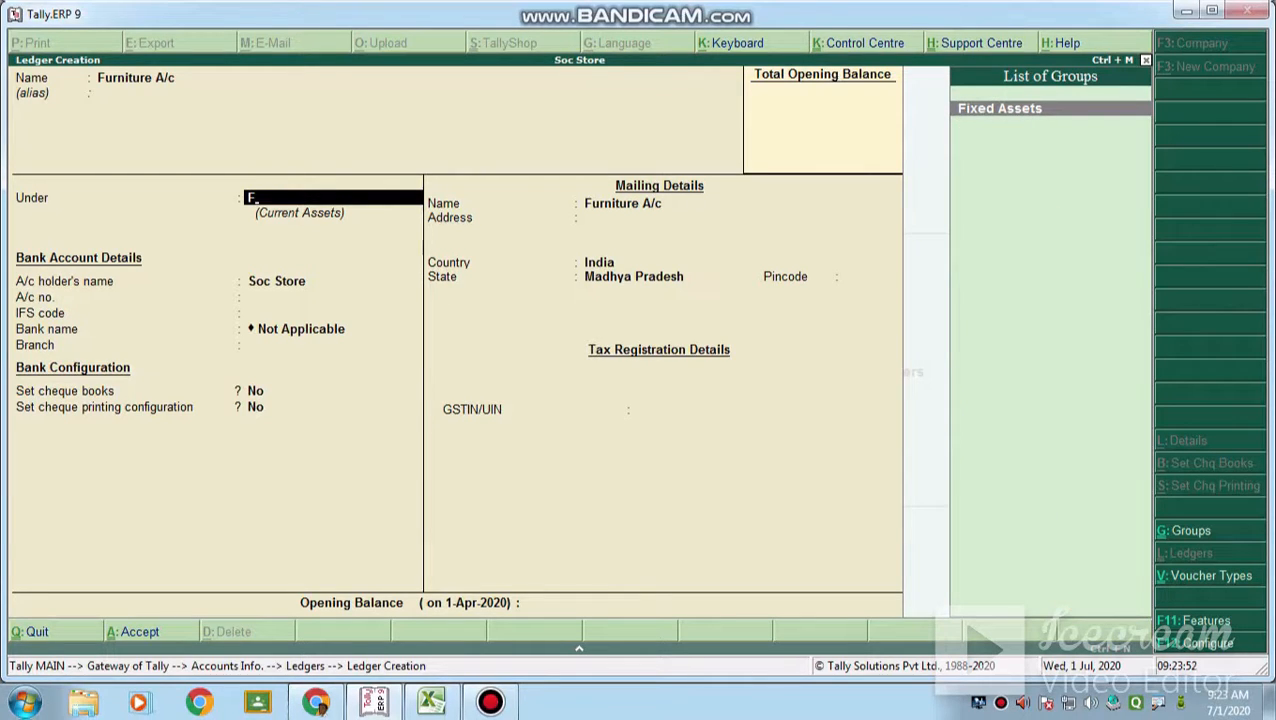
{"action": "key", "text": "Return"}
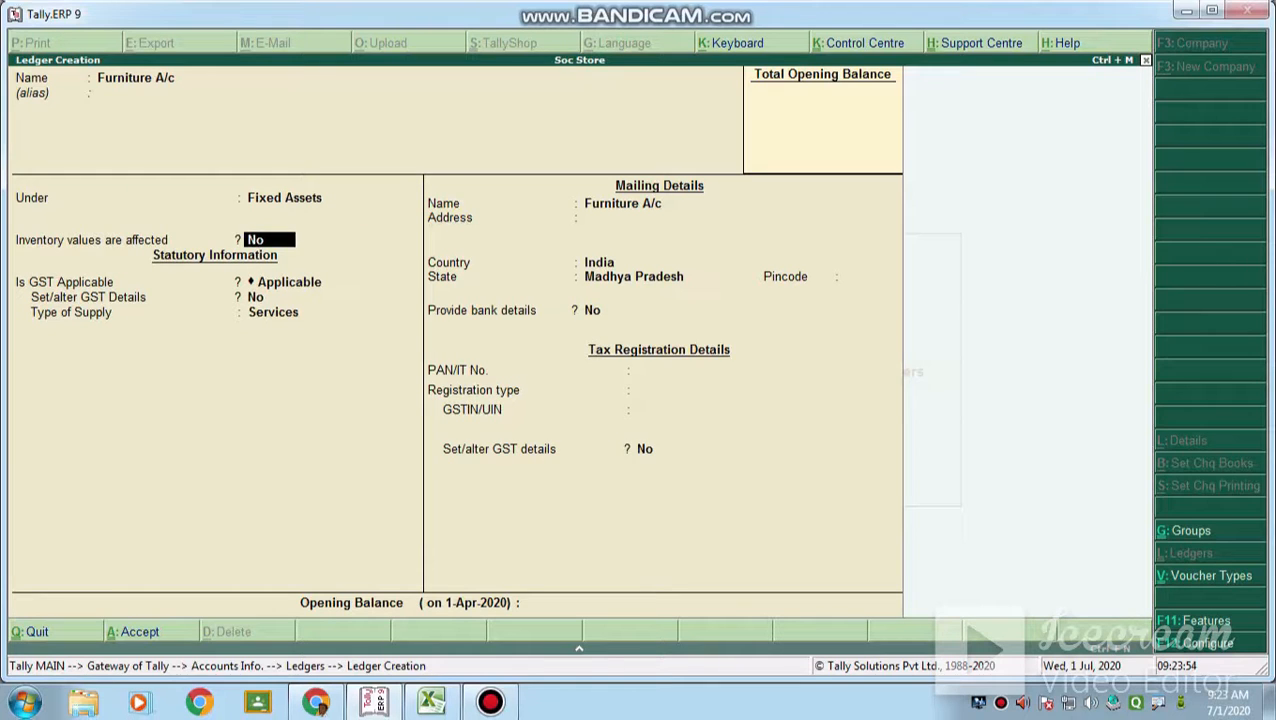
{"action": "key", "text": "ctrl+a"}
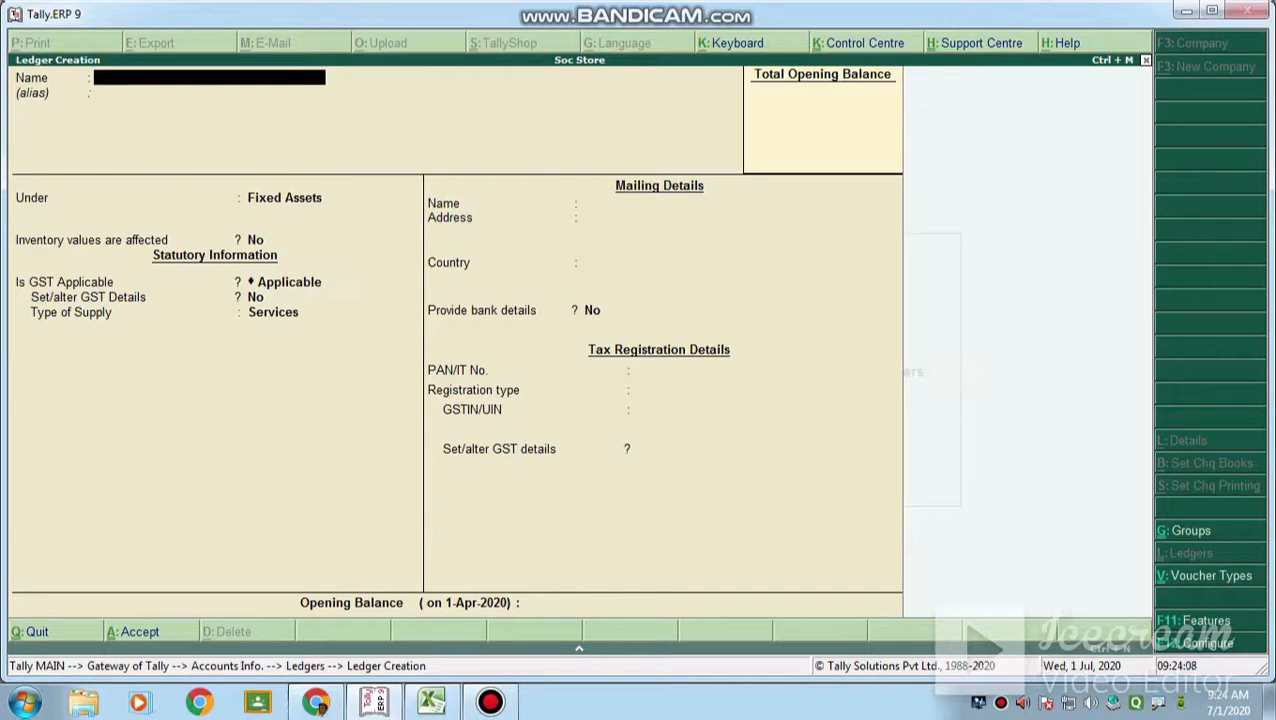
Look up the next account in the Excel journal, and in Tally create the ledger Purchase A/c under Purchase Accounts
{"action": "left_click", "coordinate": [432, 702]}
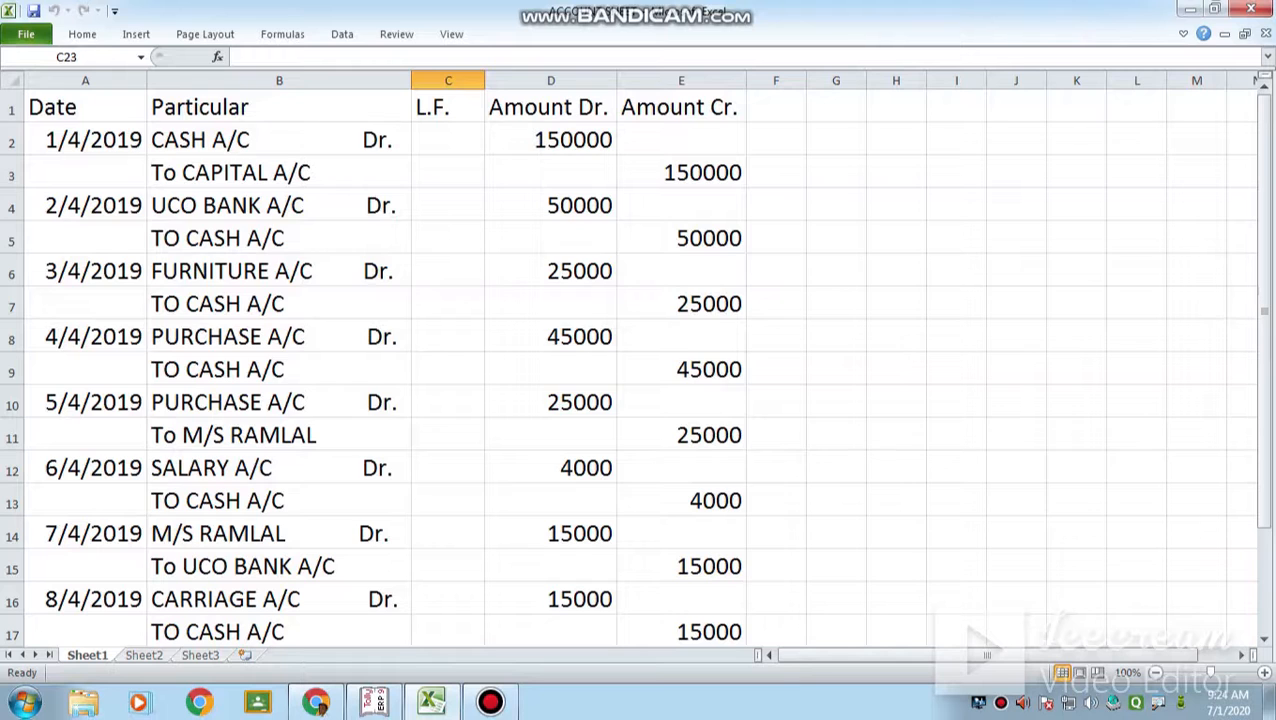
{"action": "left_click", "coordinate": [374, 702]}
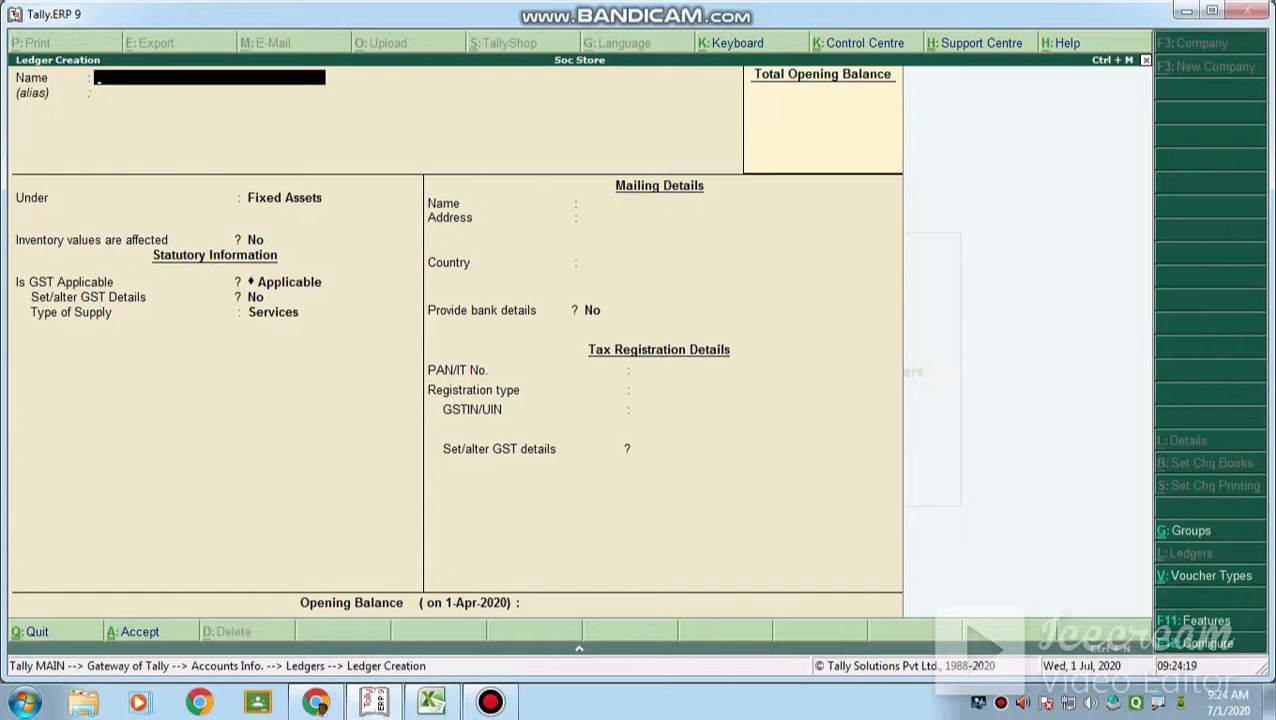
{"action": "type", "text": "Purchase a/c"}
{"action": "key", "text": "Return"}
{"action": "key", "text": "Return"}
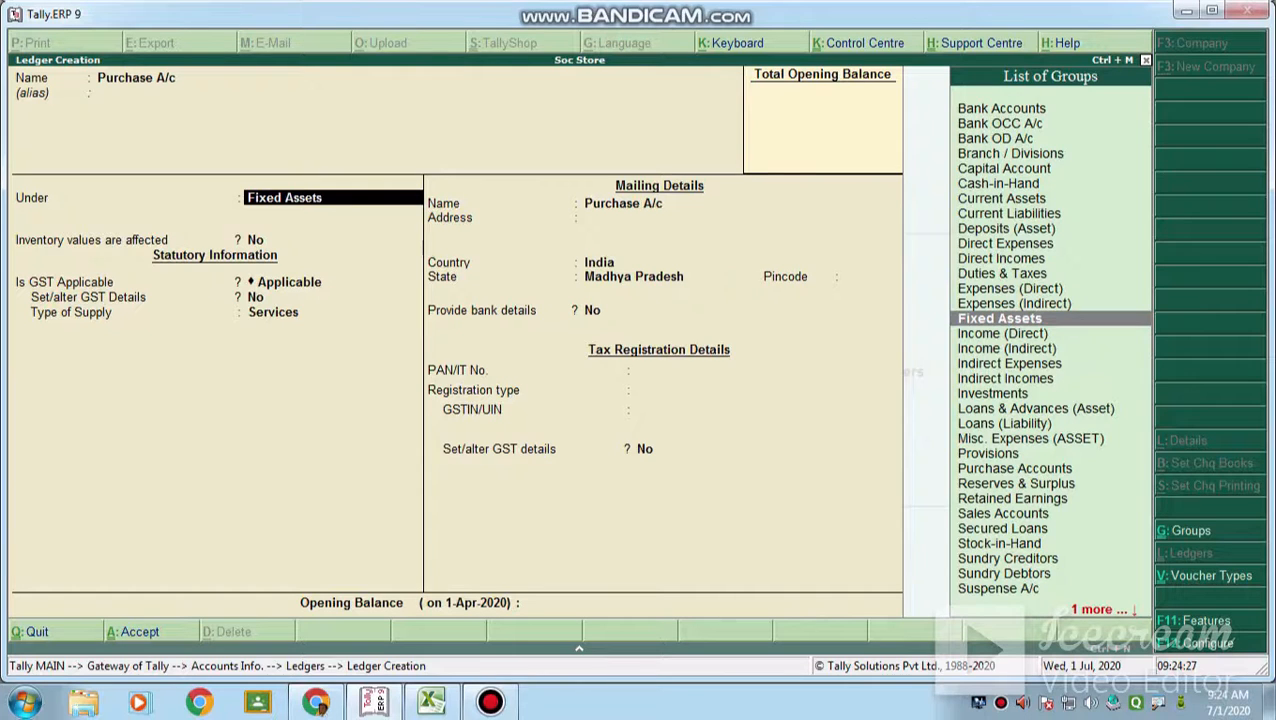
{"action": "type", "text": "P"}
{"action": "key", "text": "Down"}
{"action": "key", "text": "Return"}
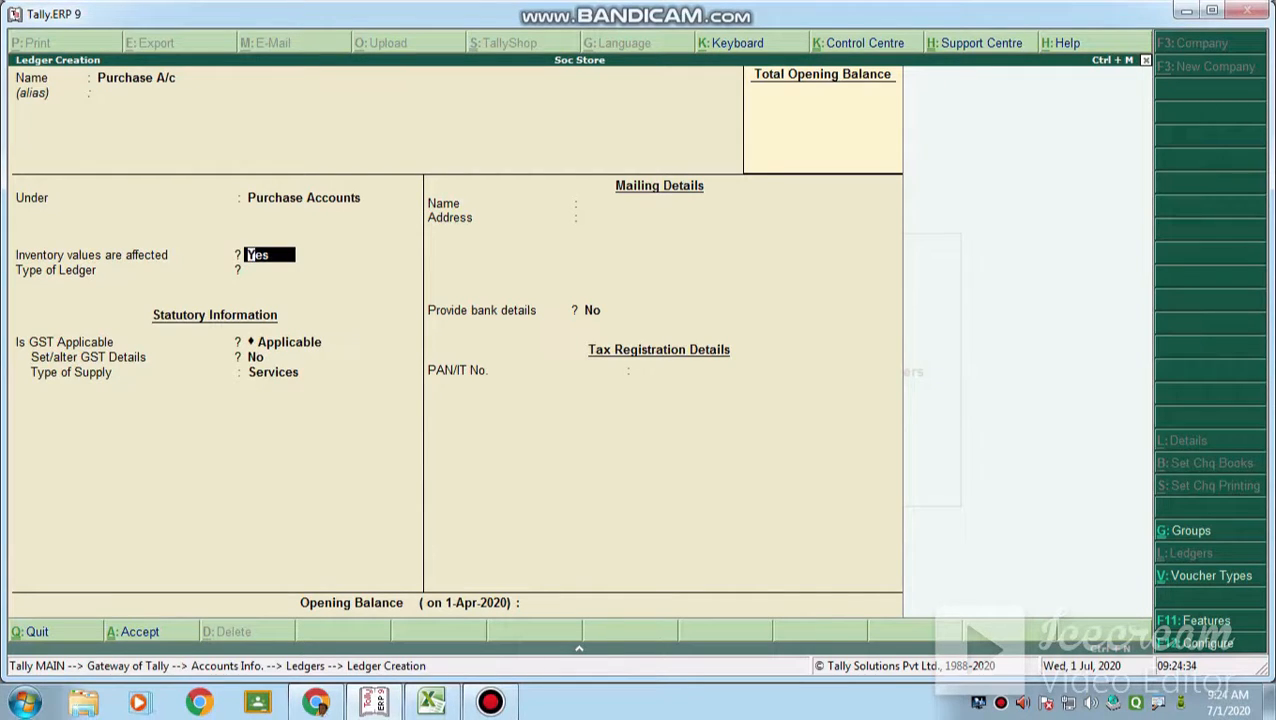
{"action": "key", "text": "ctrl+a"}
Create the ledger Sales A/c under the Sales Accounts group
{"action": "type", "text": "Sa"}
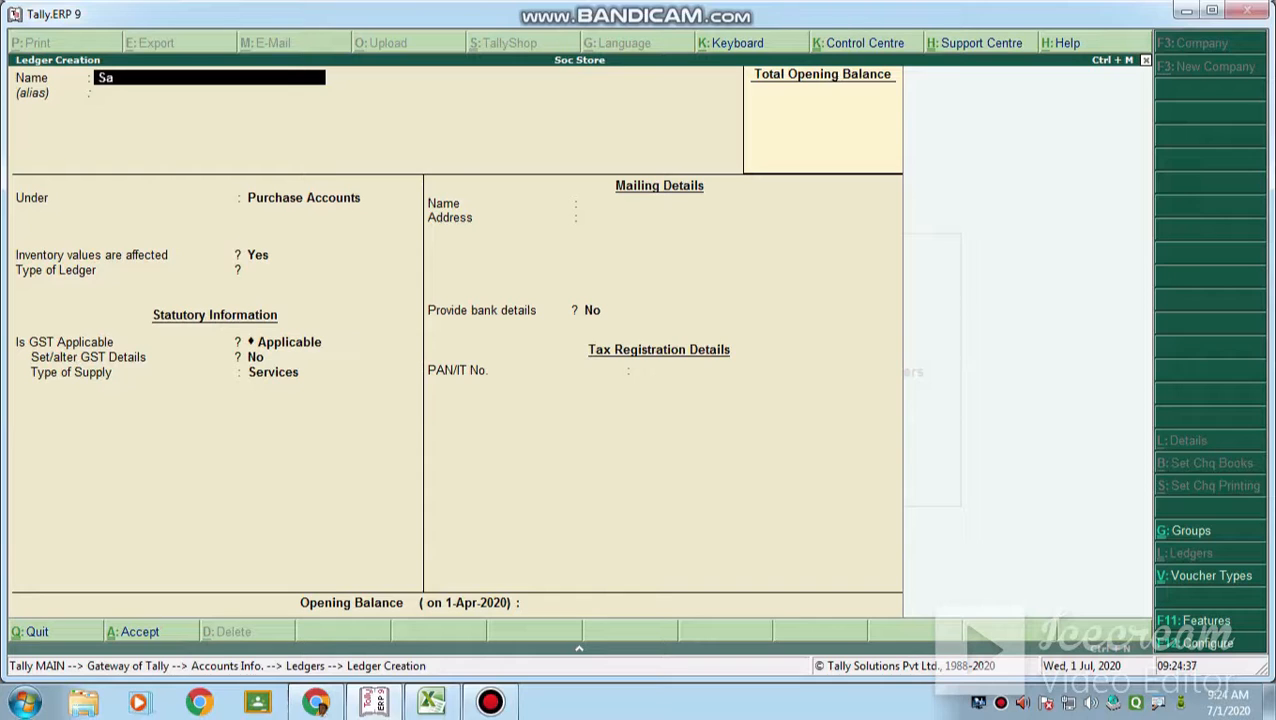
{"action": "type", "text": "les a/c"}
{"action": "key", "text": "Return"}
{"action": "key", "text": "Return"}
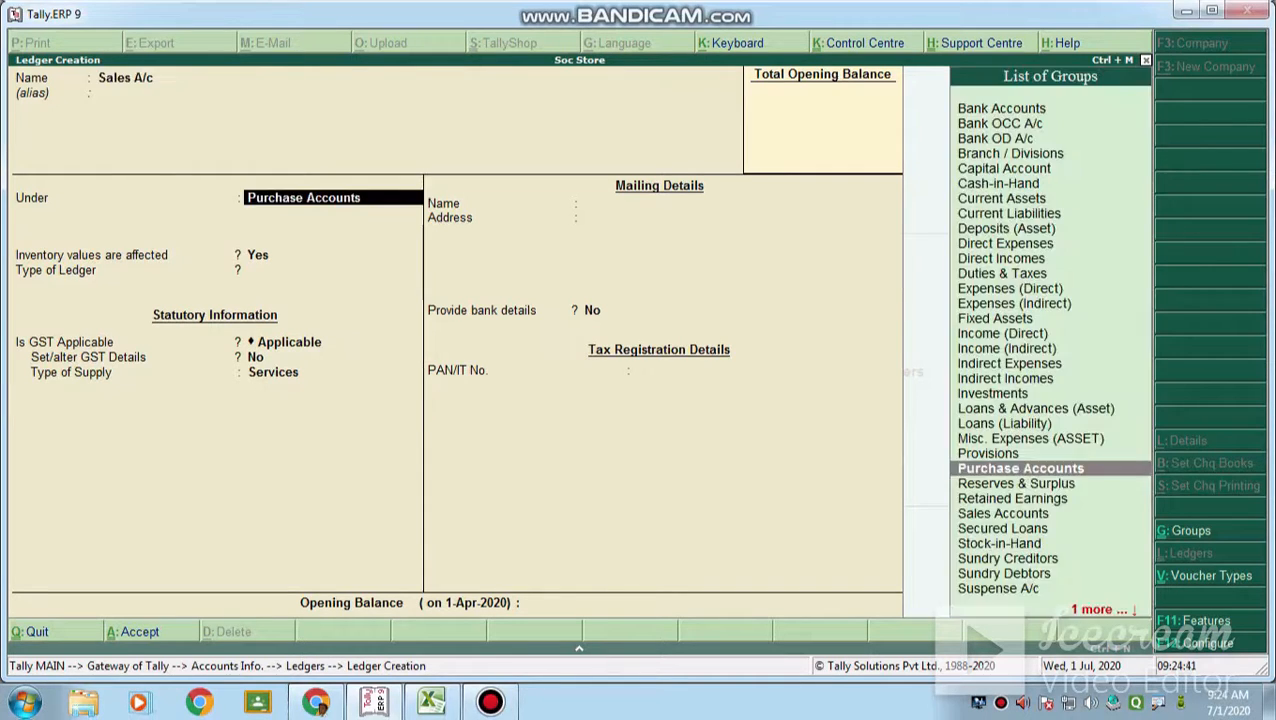
{"action": "type", "text": "S"}
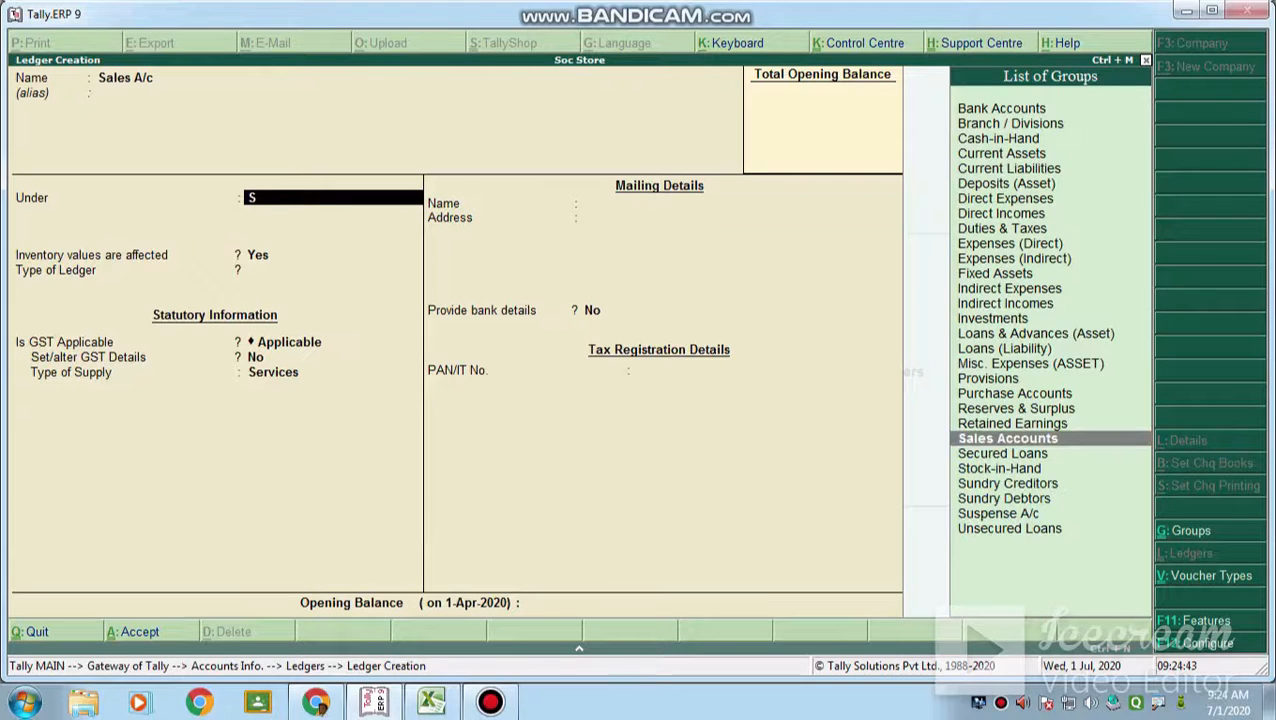
{"action": "key", "text": "Return"}
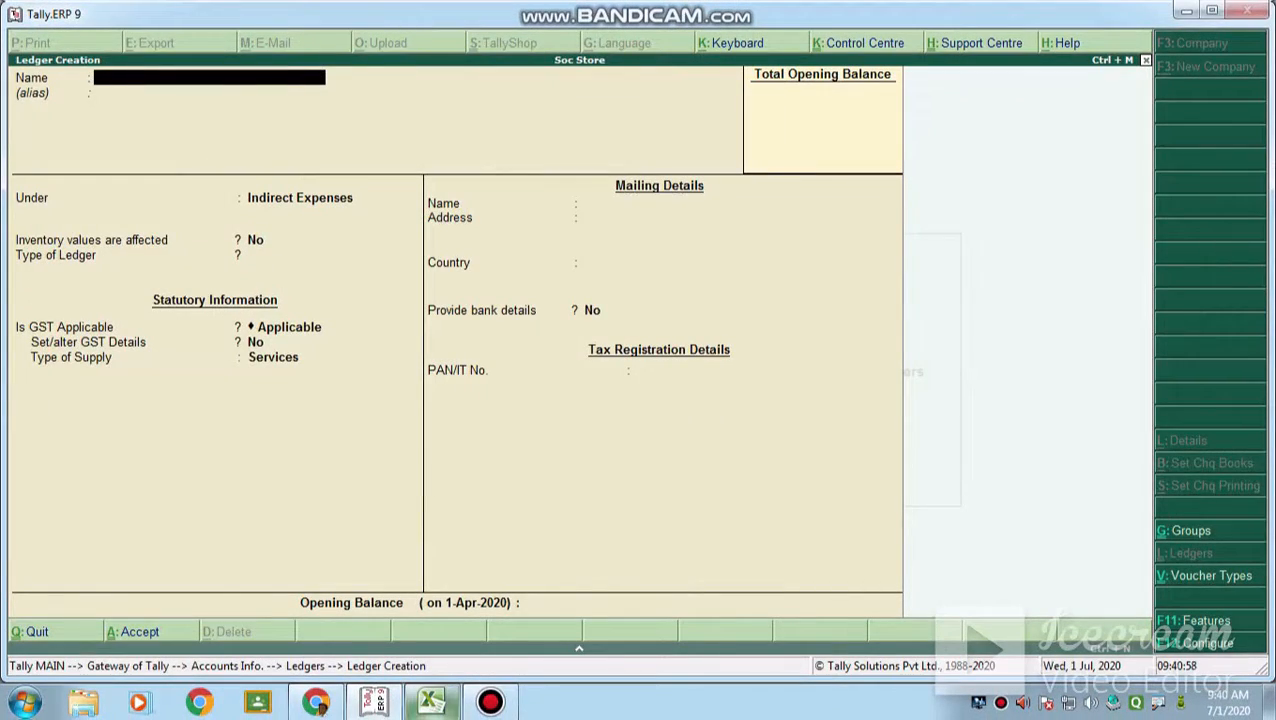
Look up the next account in the Excel journal, and in Tally create the ledger M/s Ramlal under the Sundry Creditors group
{"action": "key", "text": "alt+Tab"}
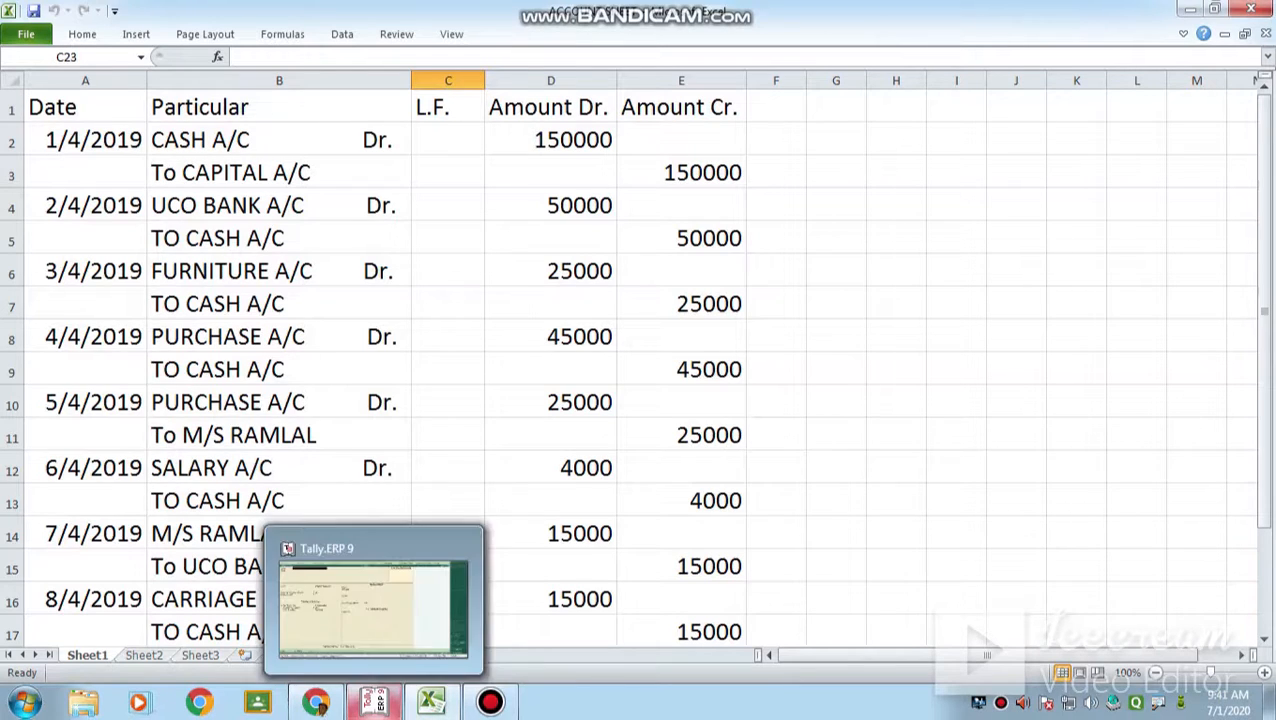
{"action": "left_click", "coordinate": [373, 702]}
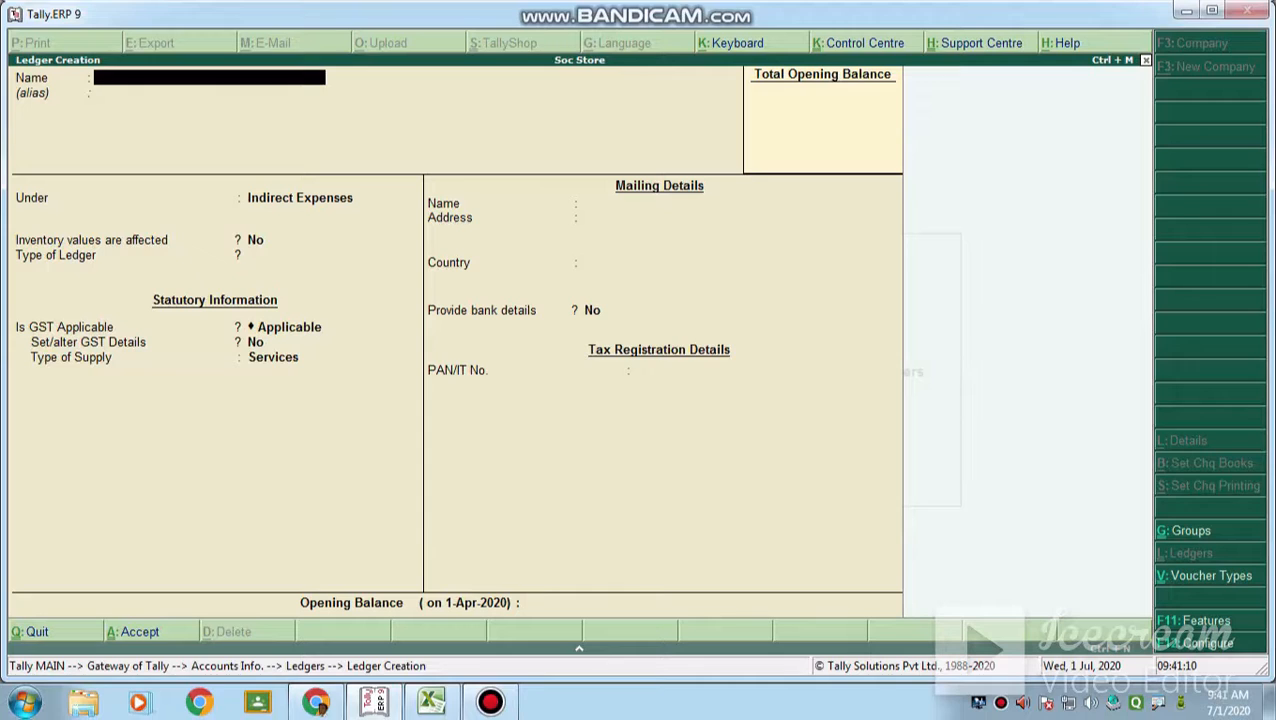
{"action": "type", "text": "M/s Ramlal"}
{"action": "key", "text": "Return"}
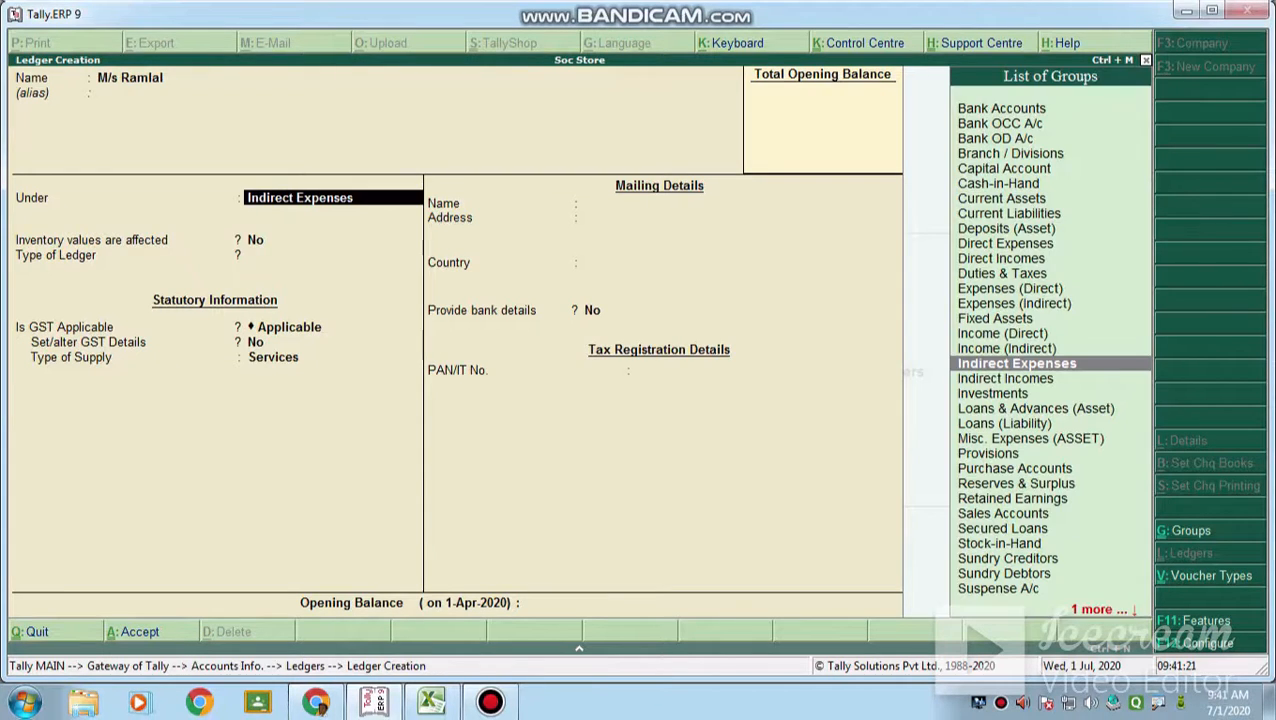
{"action": "type", "text": "S"}
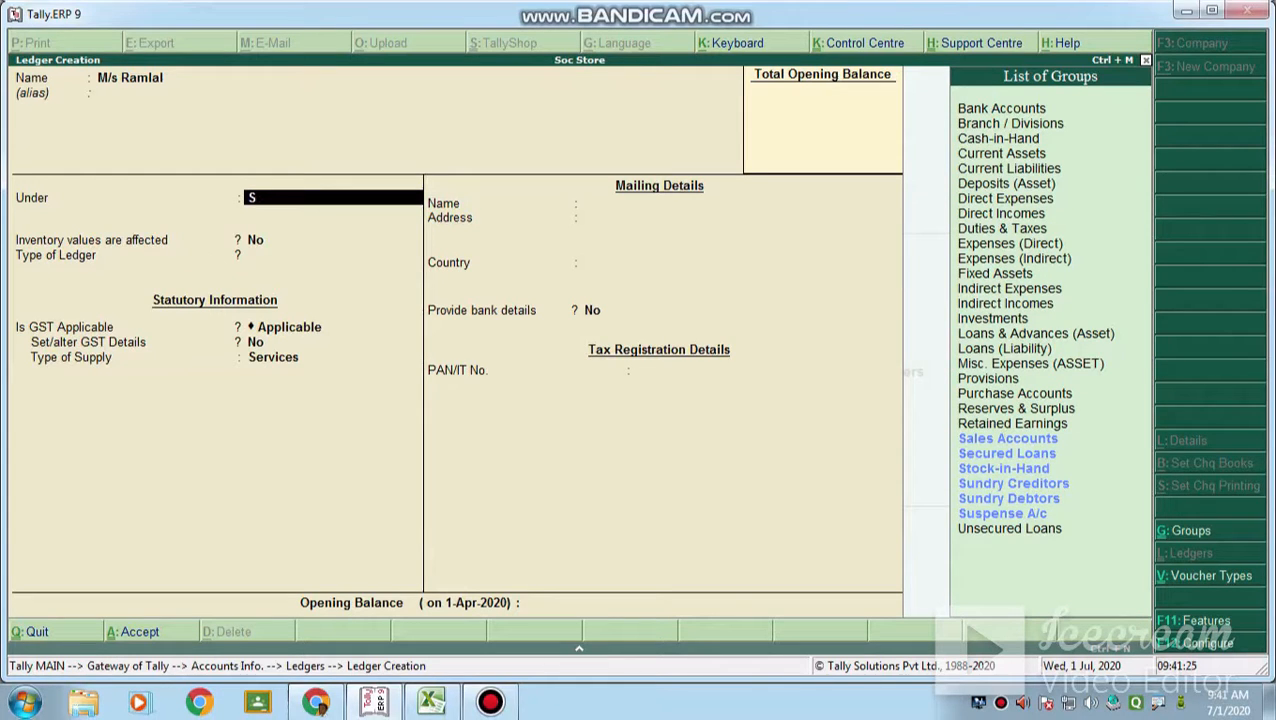
{"action": "key", "text": "Down"}
{"action": "key", "text": "Down"}
{"action": "key", "text": "Down"}
{"action": "key", "text": "Down"}
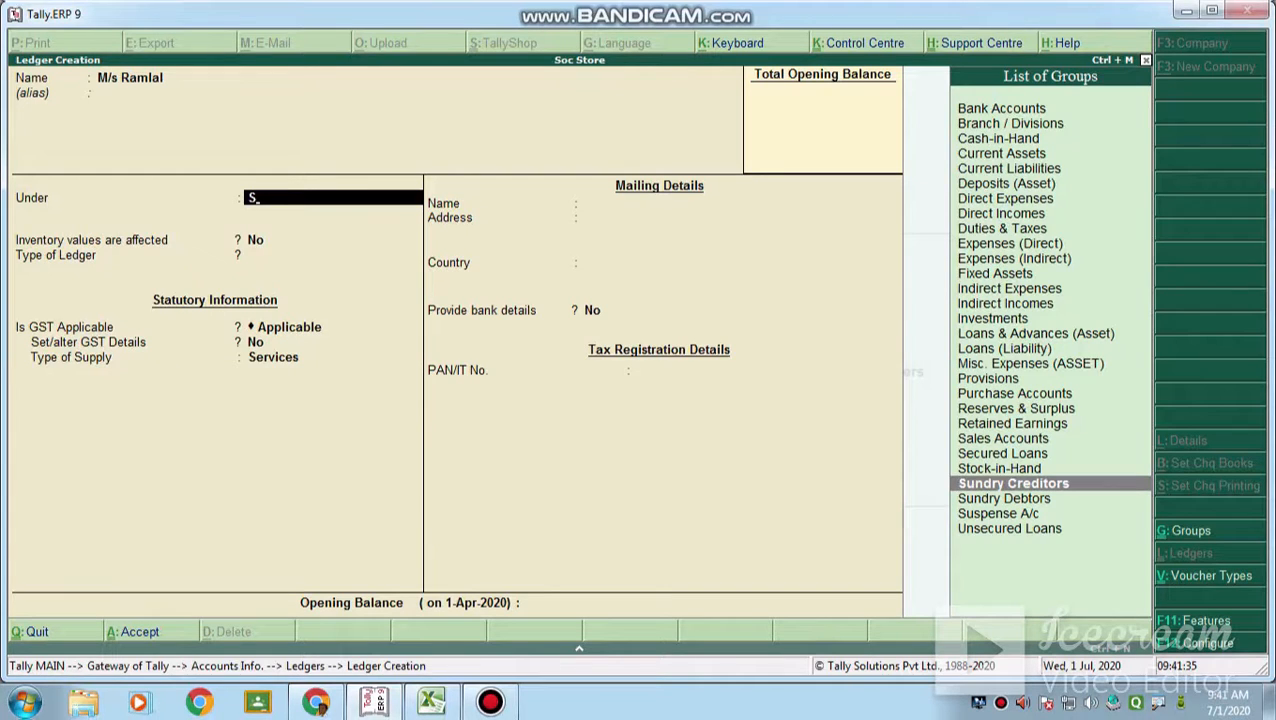
{"action": "key", "text": "Return"}
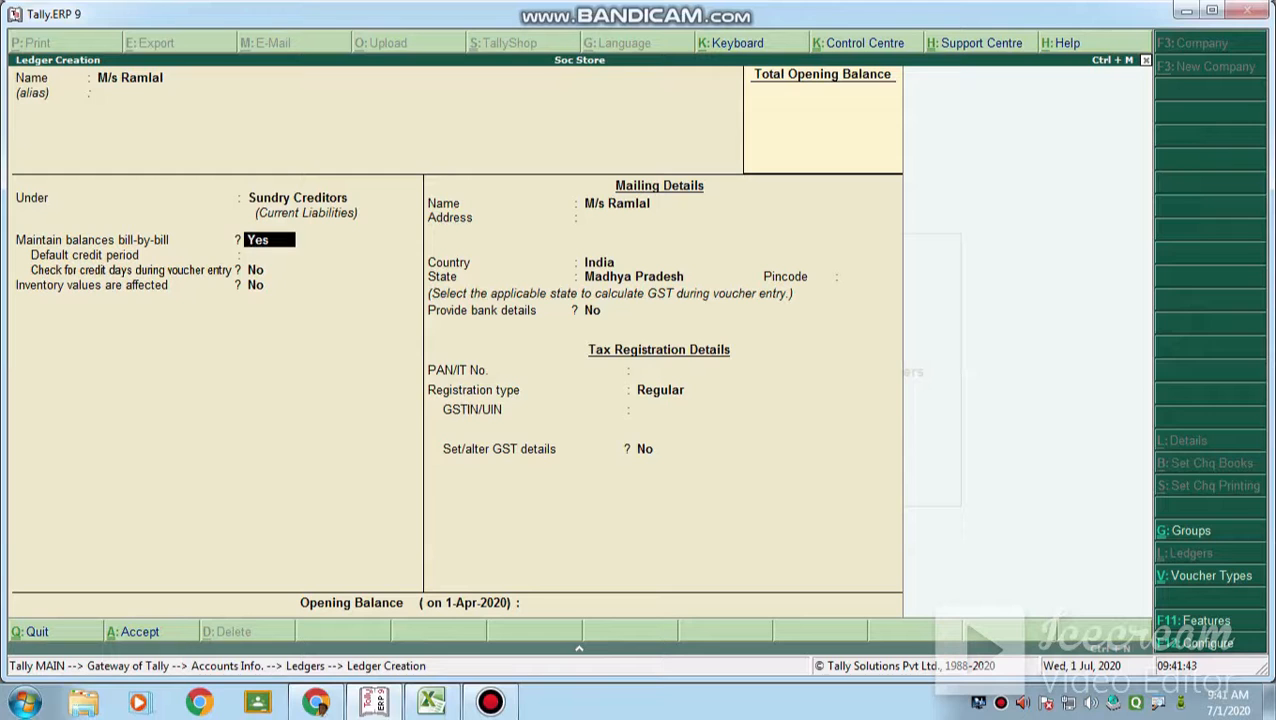
{"action": "key", "text": "ctrl+a"}
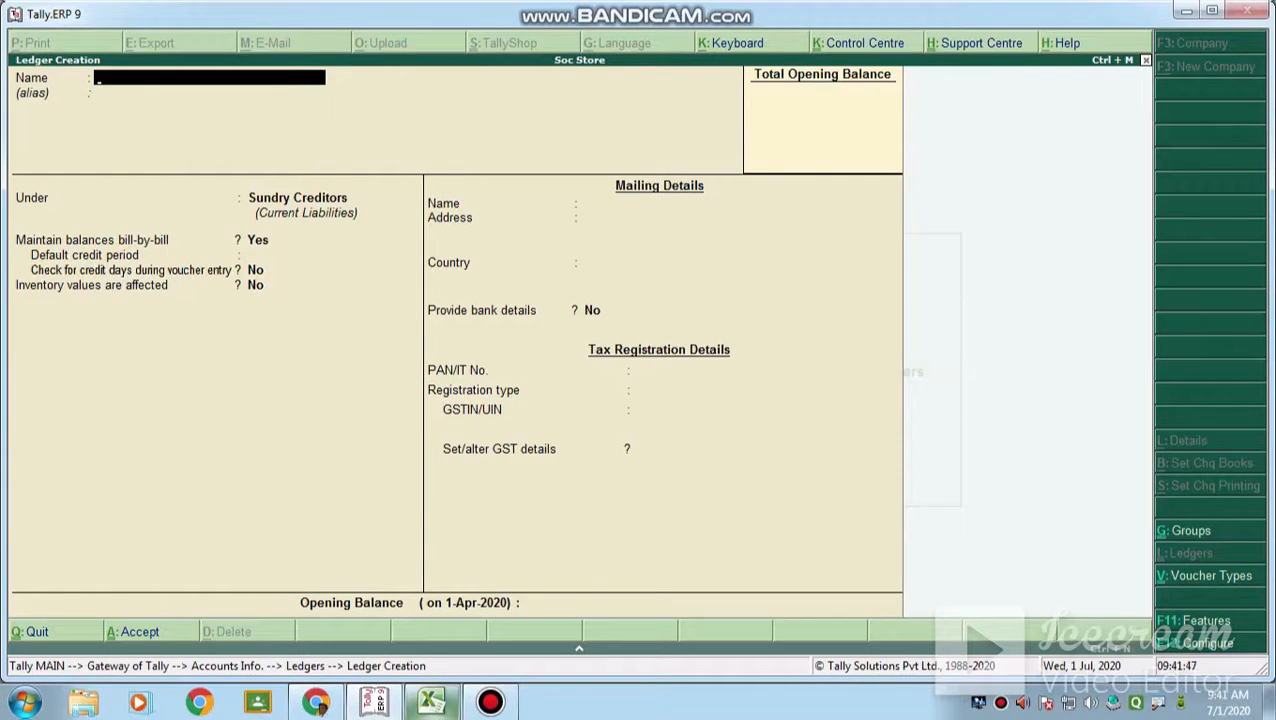
Compare Tally's list of existing ledgers with the accounts in the Excel journal to find which ones are still missing
{"action": "left_click", "coordinate": [432, 702]}
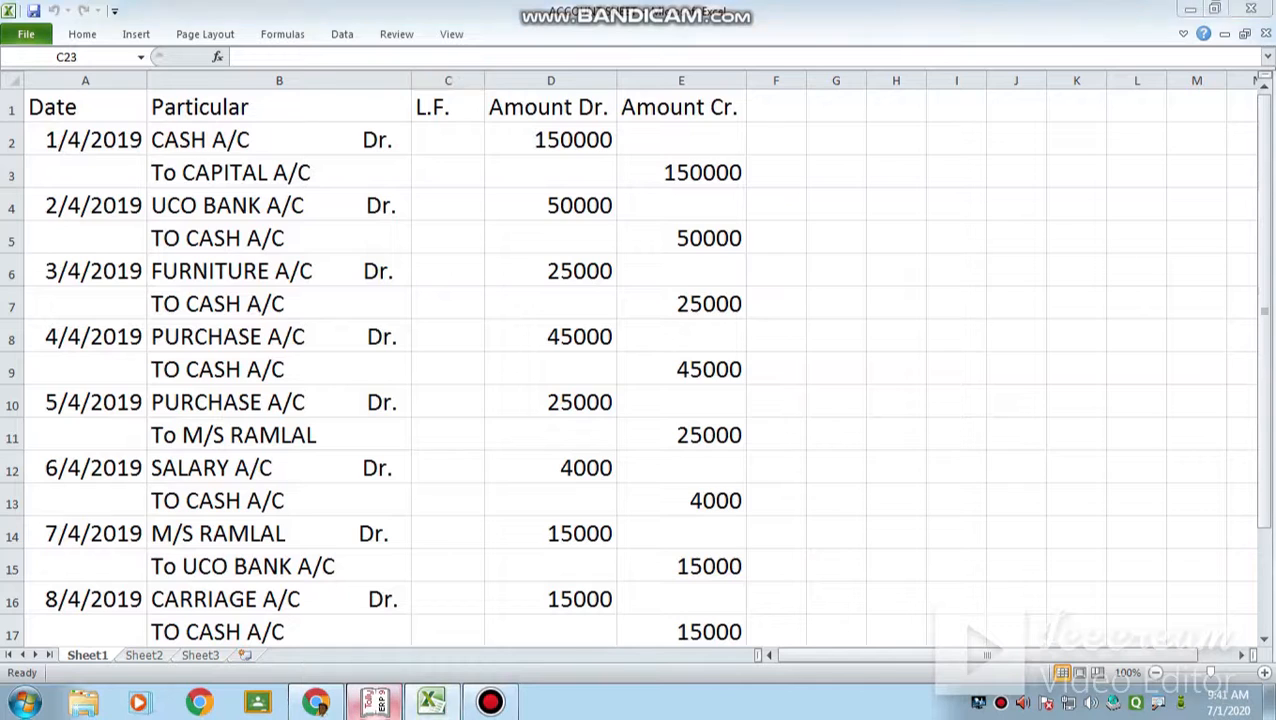
{"action": "left_click", "coordinate": [374, 702]}
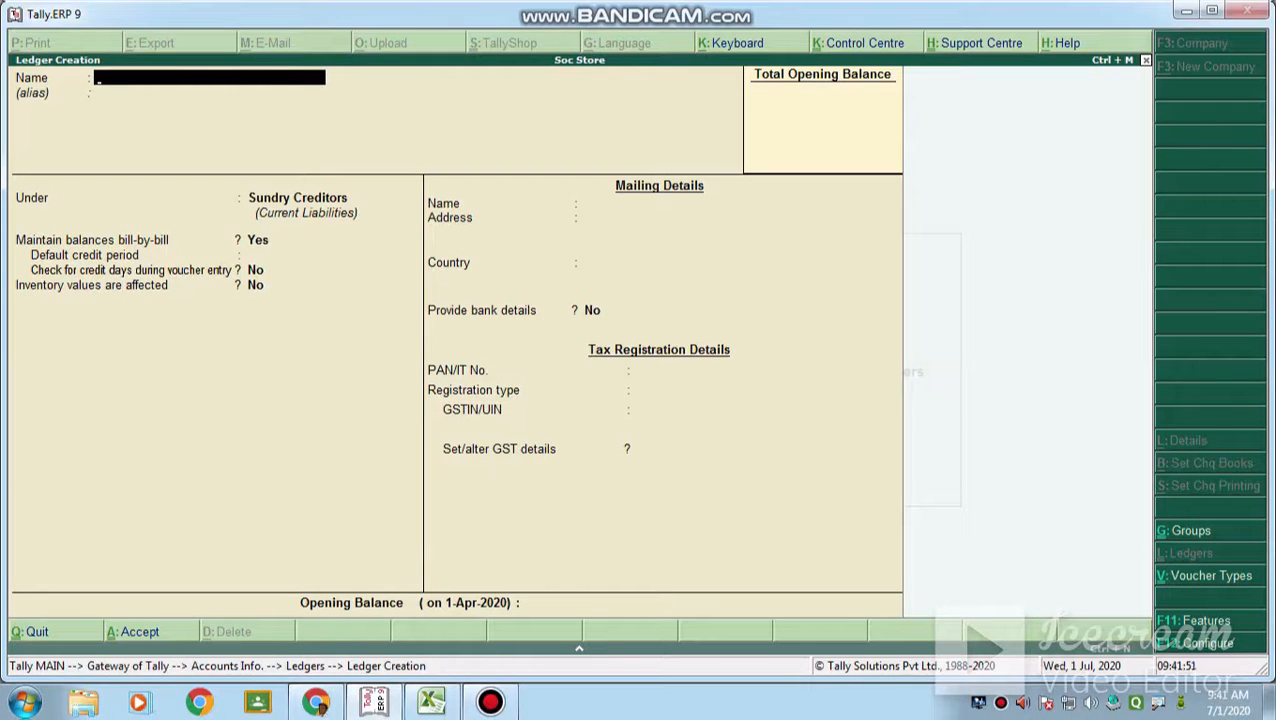
{"action": "key", "text": "Escape"}
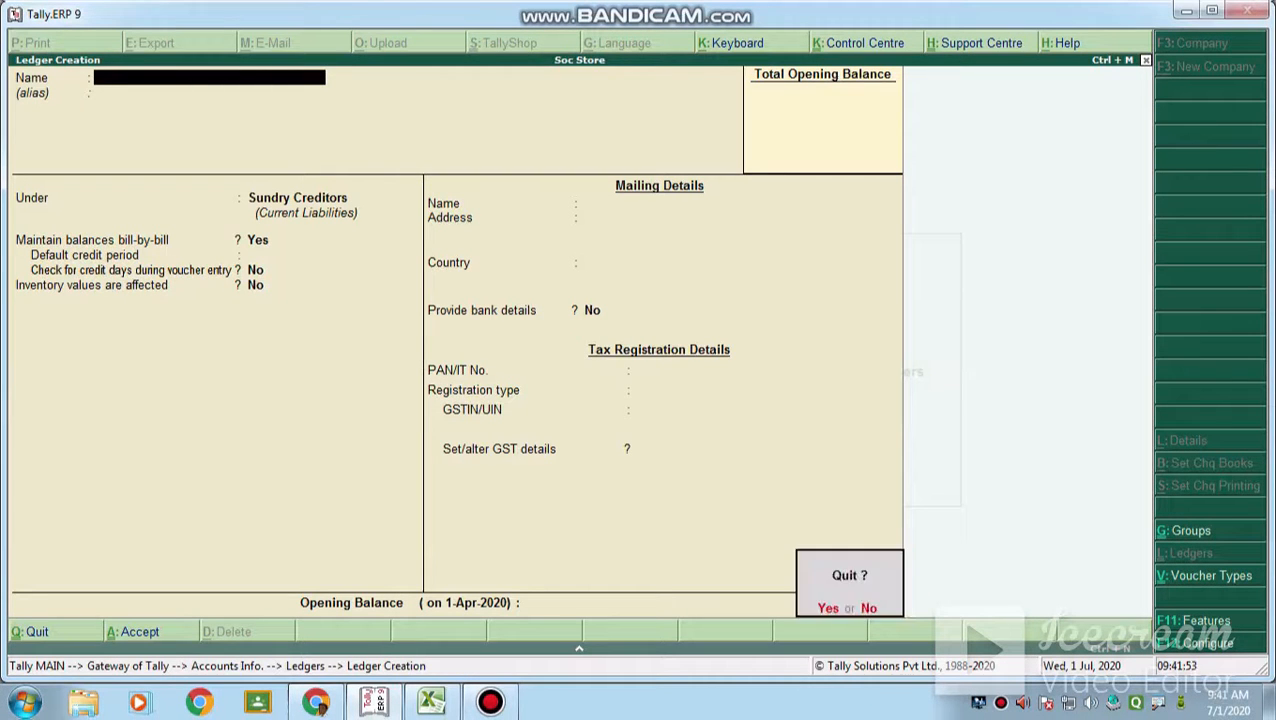
{"action": "key", "text": "Return"}
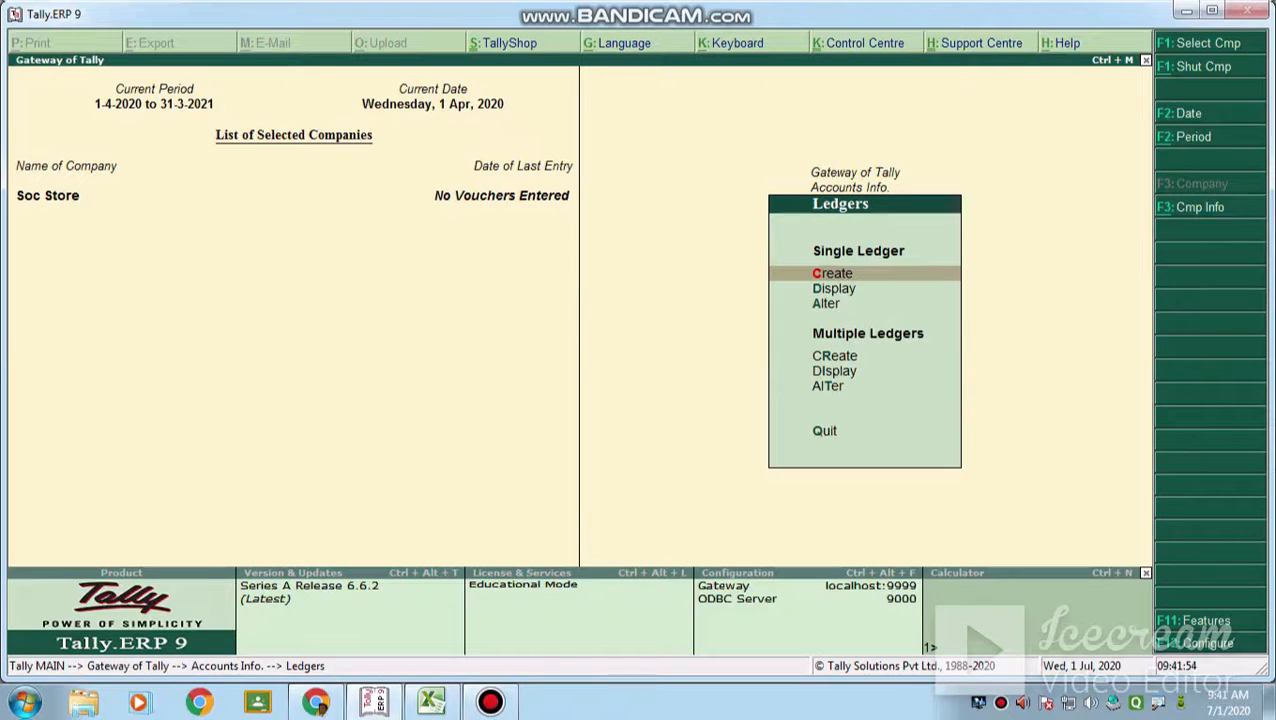
{"action": "key", "text": "Down"}
{"action": "key", "text": "Return"}
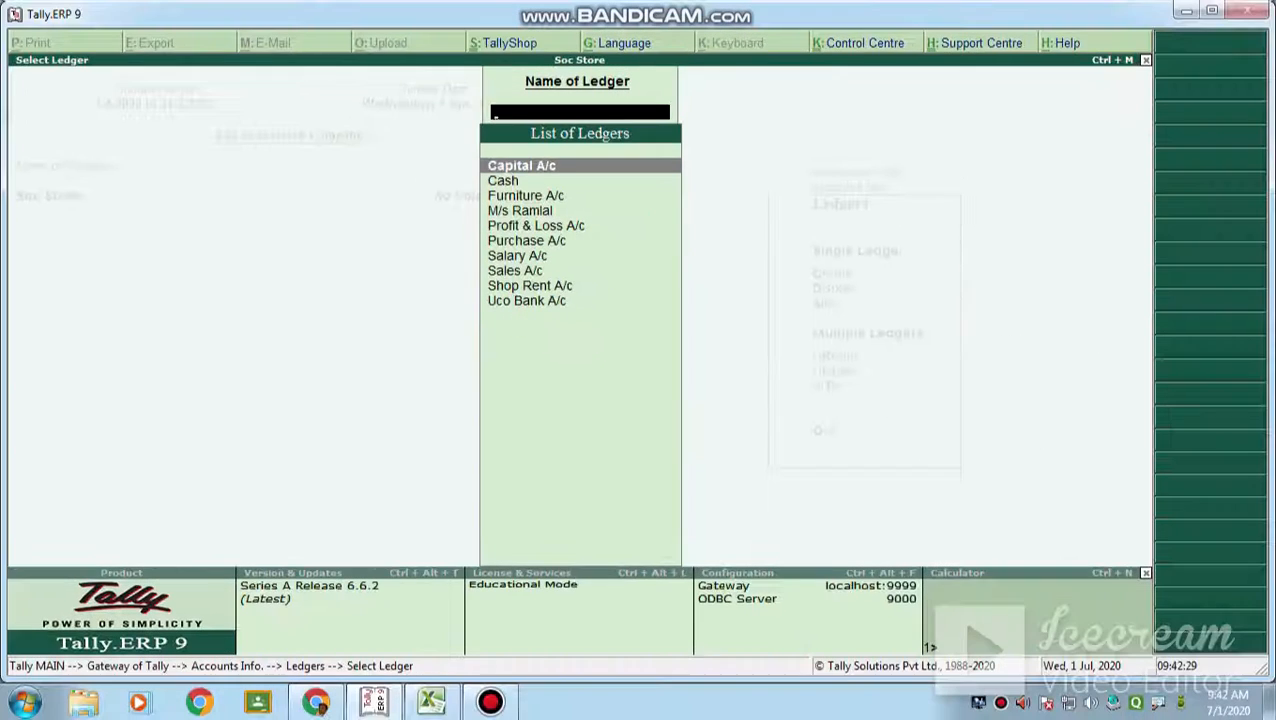
{"action": "left_click", "coordinate": [431, 702]}
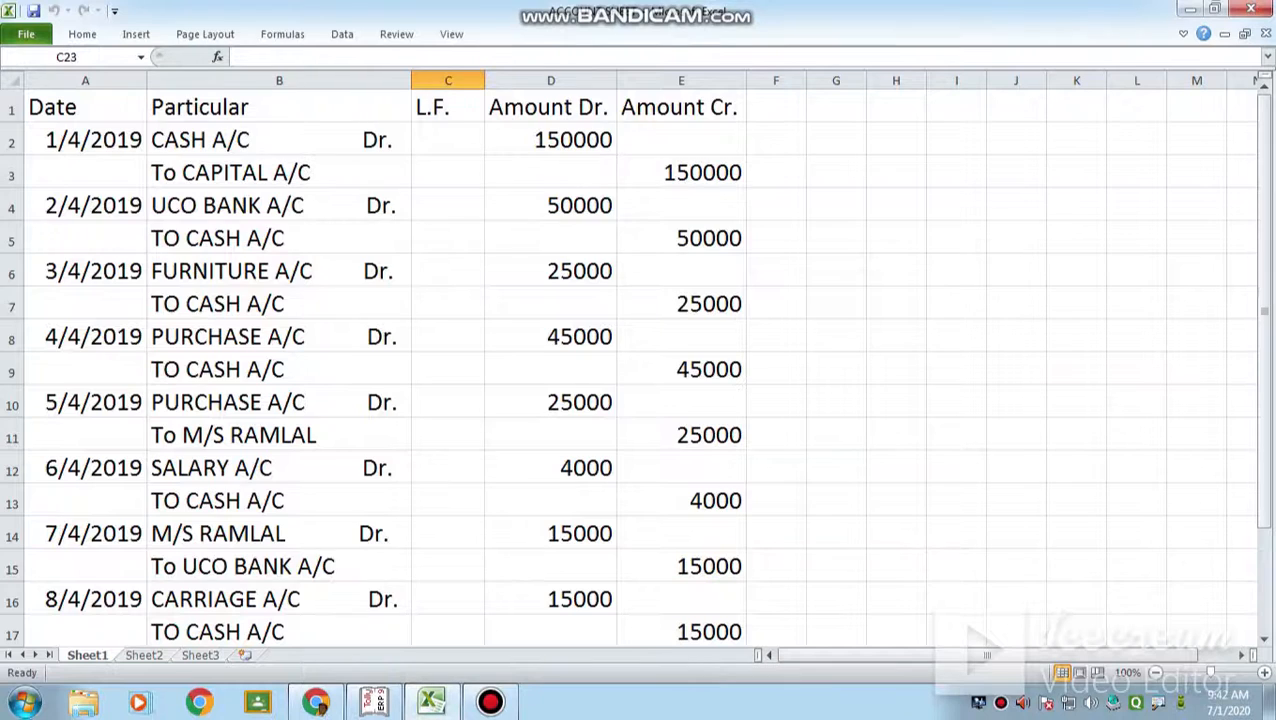
{"action": "scroll", "coordinate": [640, 360], "scroll_direction": "down", "scroll_amount": 2}
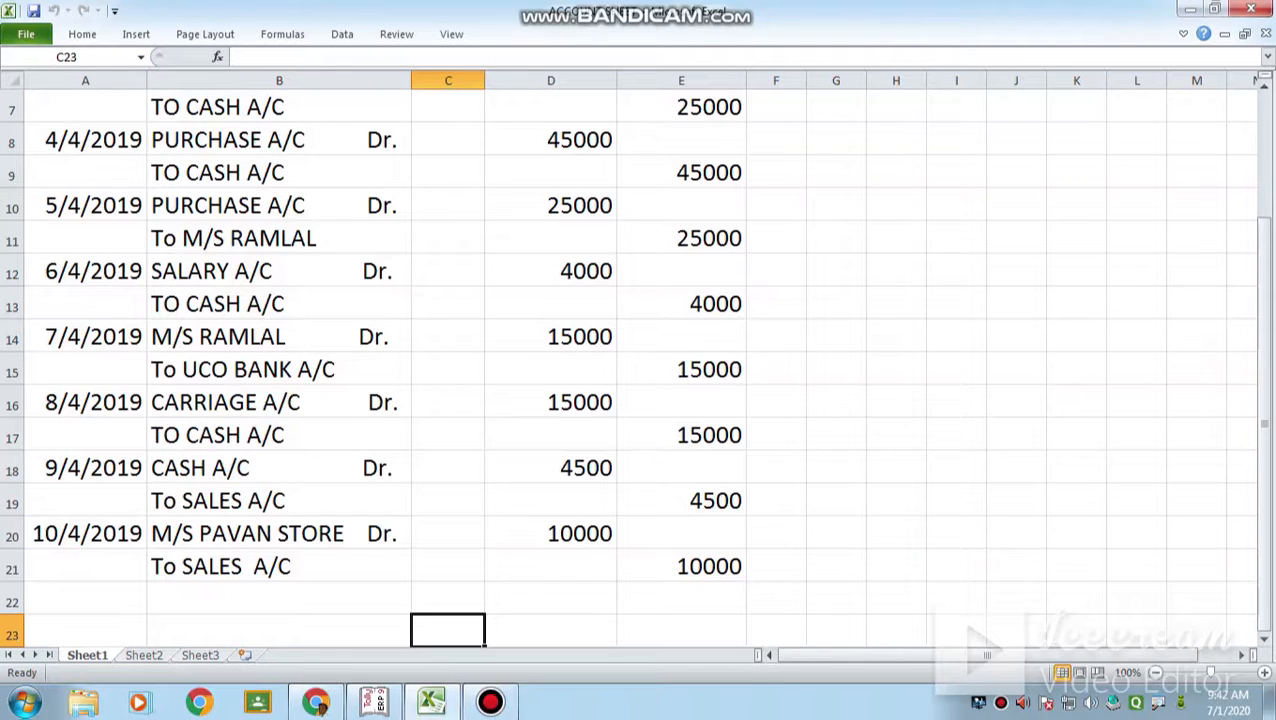
{"action": "mouse_move", "coordinate": [374, 702]}
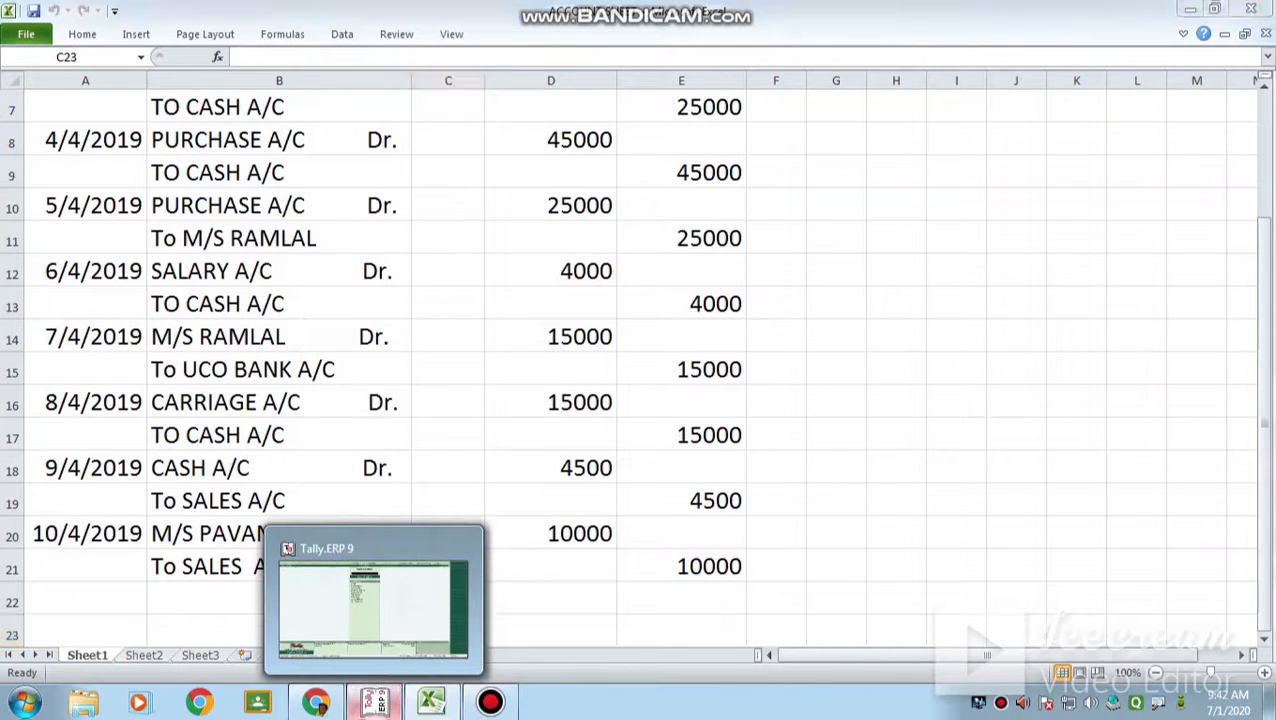
{"action": "left_click", "coordinate": [374, 702]}
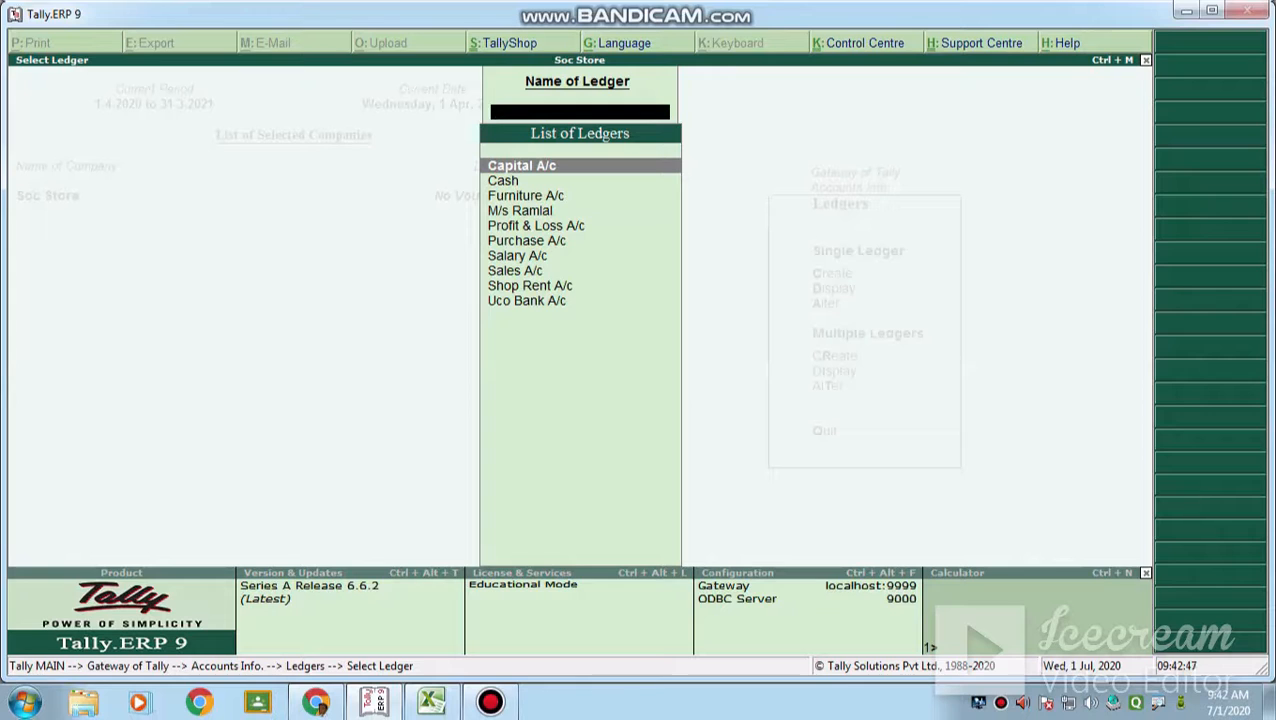
Create the ledger M/s Pavan Store under the Sundry Debtors group
{"action": "key", "text": "Escape"}
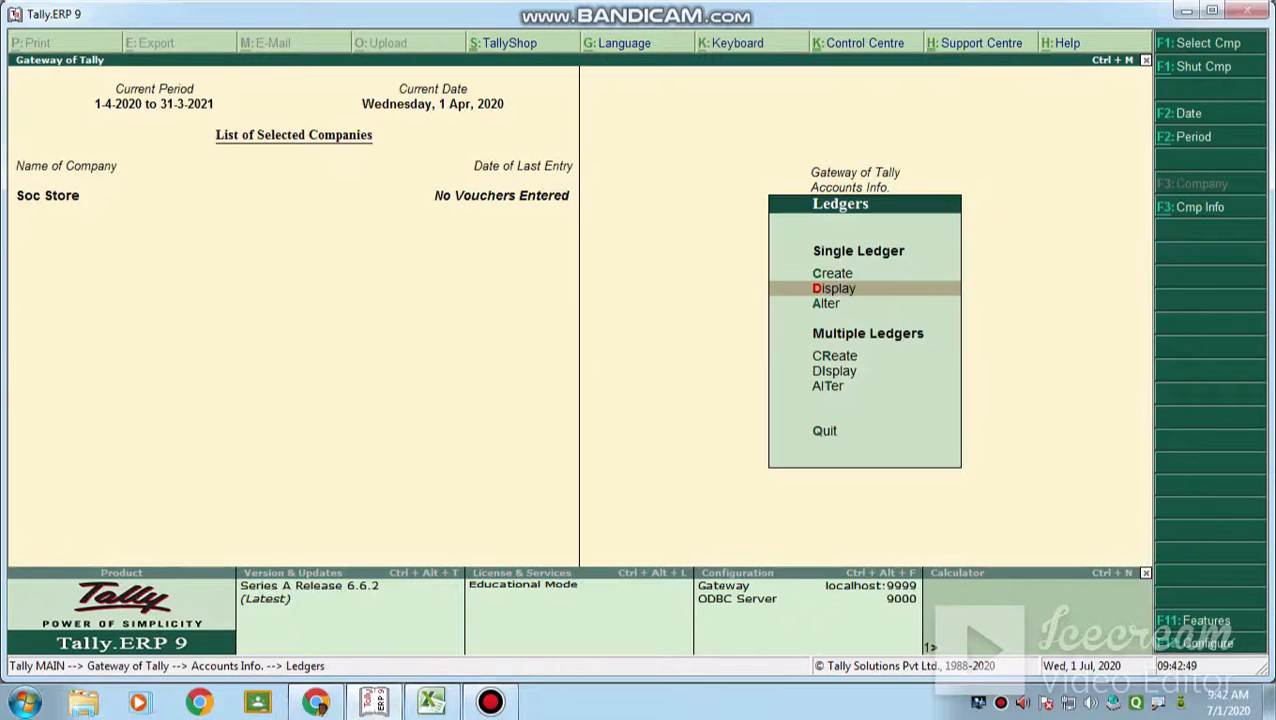
{"action": "key", "text": "Up"}
{"action": "key", "text": "Return"}
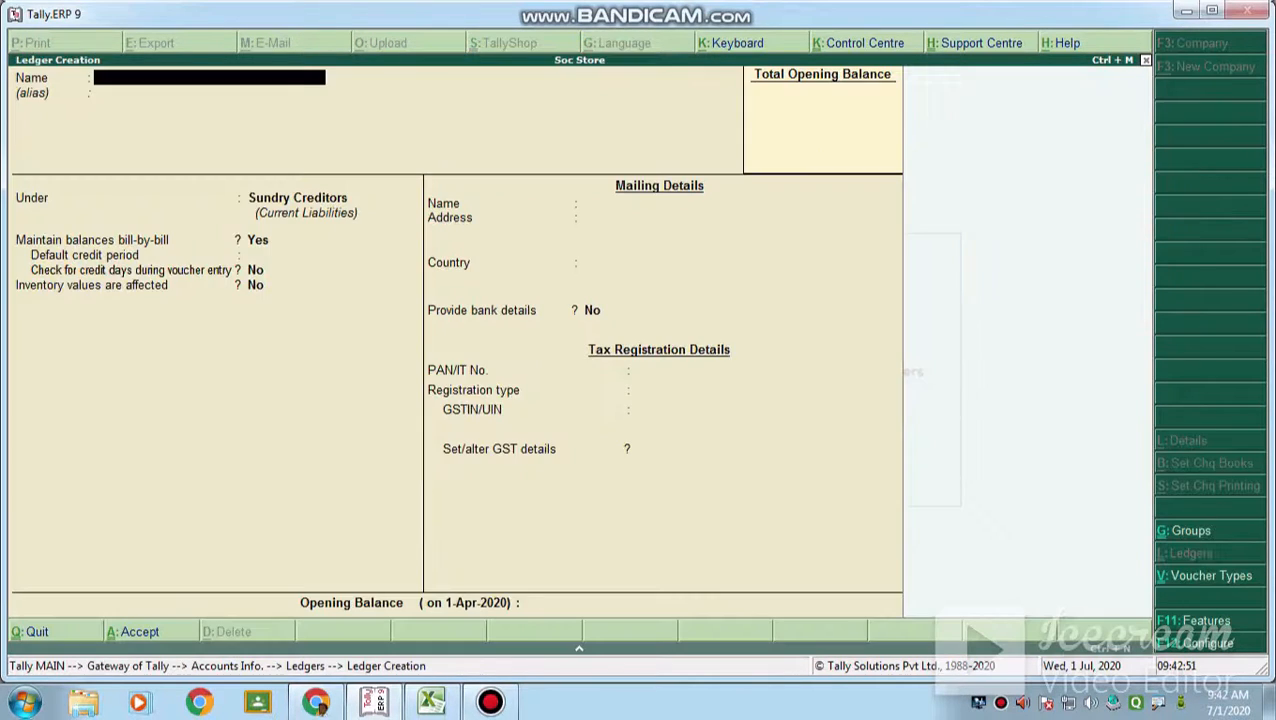
{"action": "type", "text": "M/s"}
{"action": "type", "text": "Pavan S"}
{"action": "type", "text": "tor"}
{"action": "key", "text": "BackSpace"}
{"action": "type", "text": "re"}
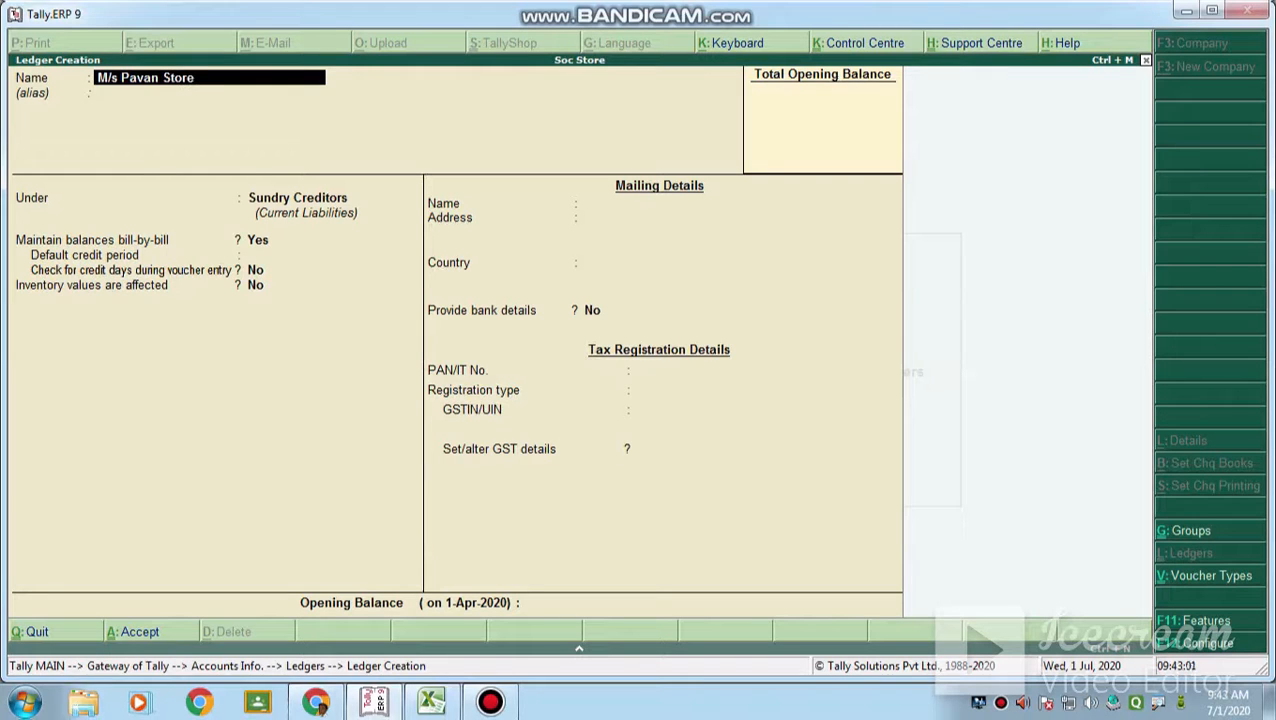
{"action": "key", "text": "Return"}
{"action": "key", "text": "Return"}
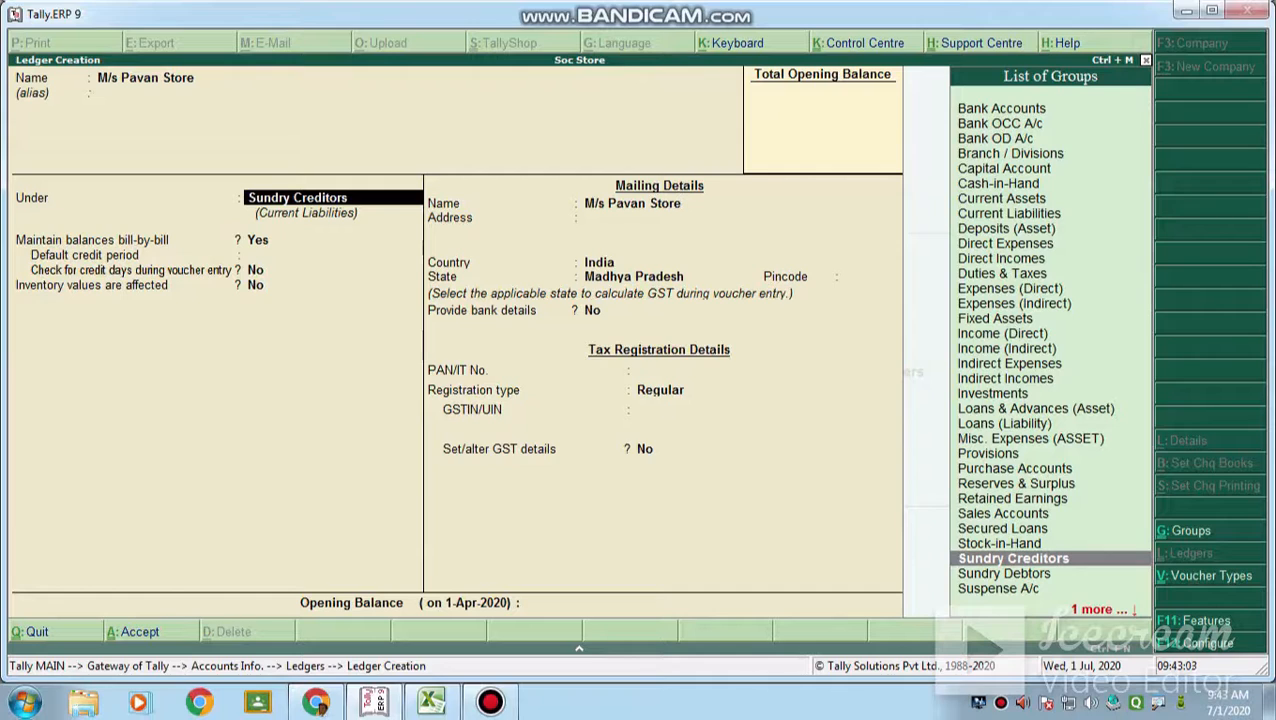
{"action": "key", "text": "Down"}
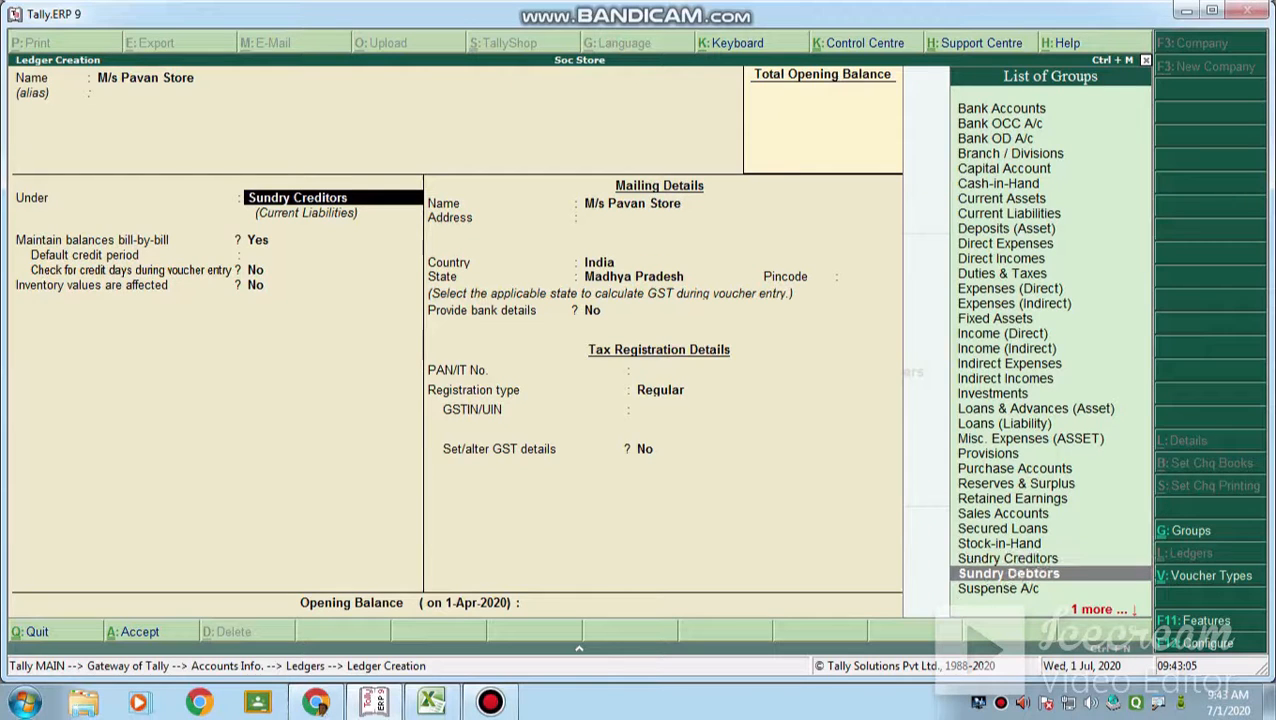
{"action": "key", "text": "Return"}
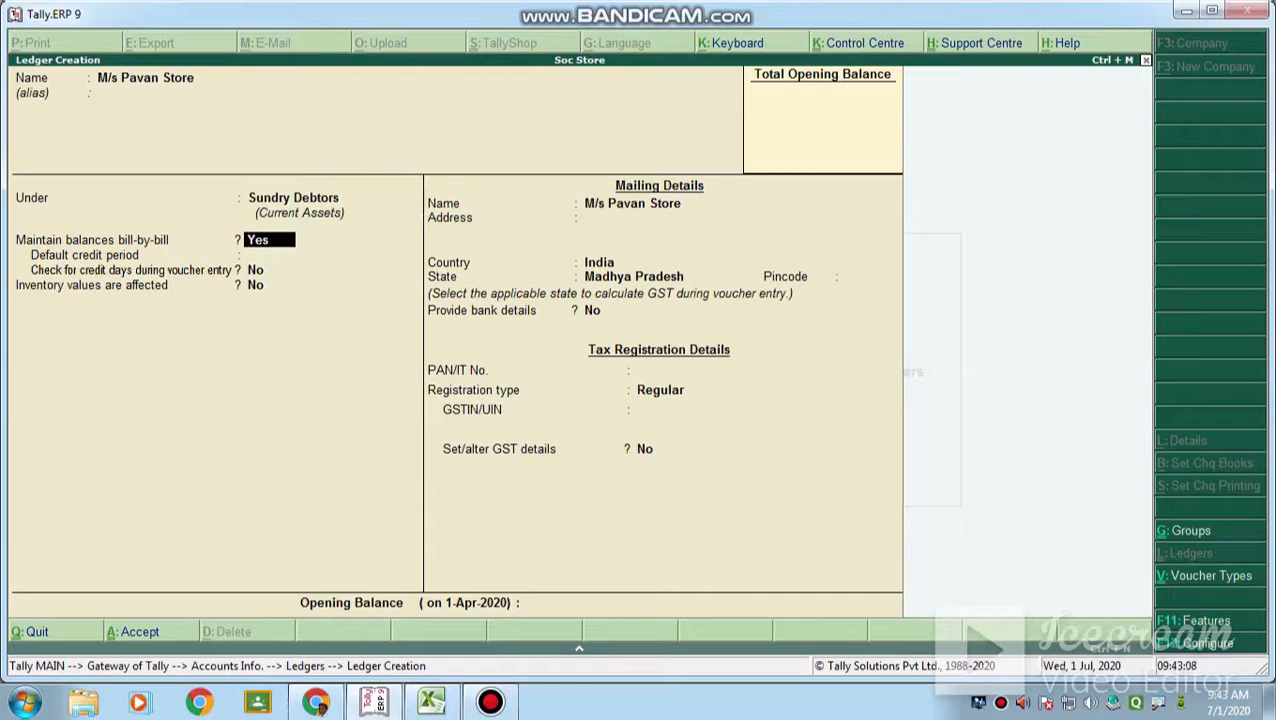
{"action": "key", "text": "ctrl+a"}
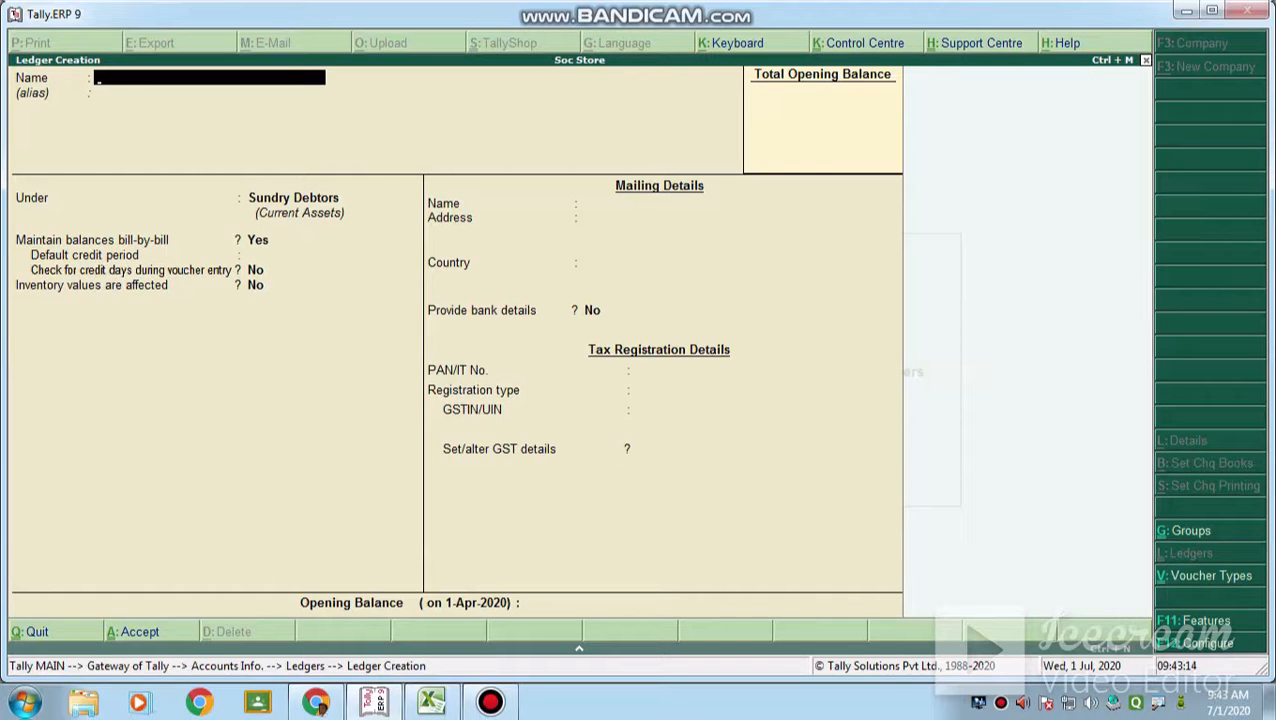
Check the Excel journal again, and in Tally create the ledger Carriage A/c under the Expenses (Direct) group
{"action": "left_click", "coordinate": [431, 702]}
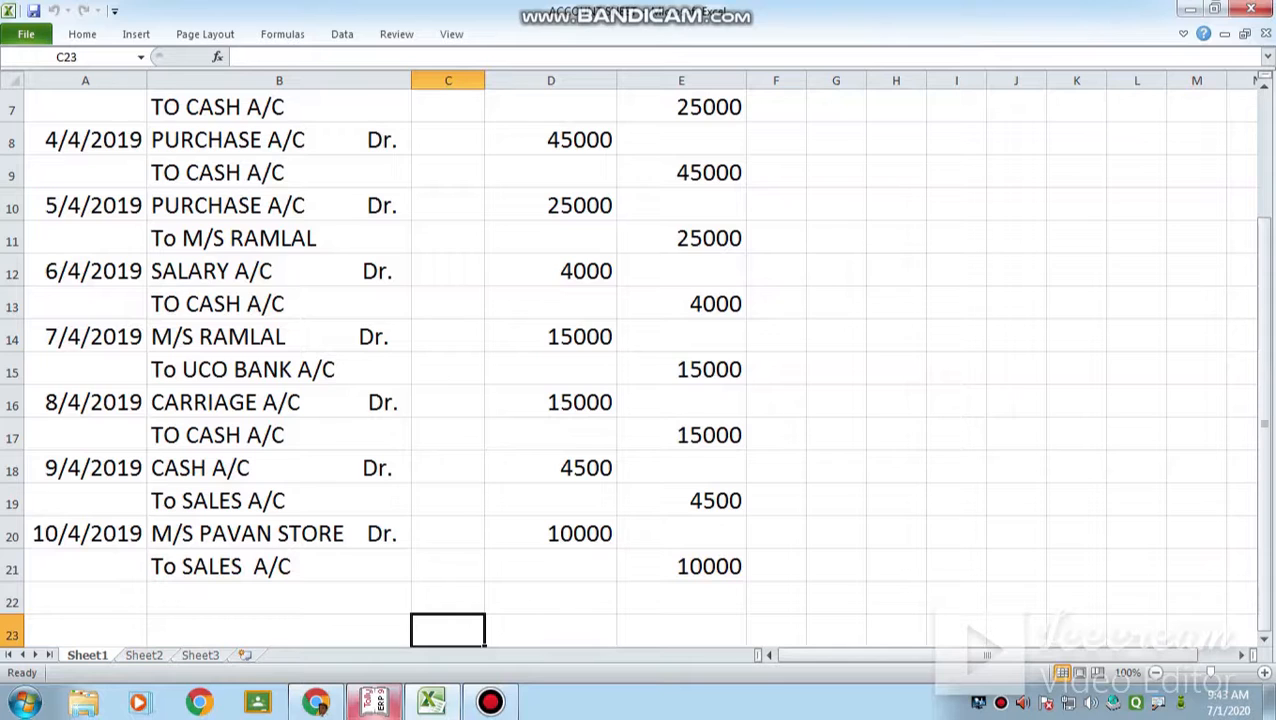
{"action": "left_click", "coordinate": [374, 702]}
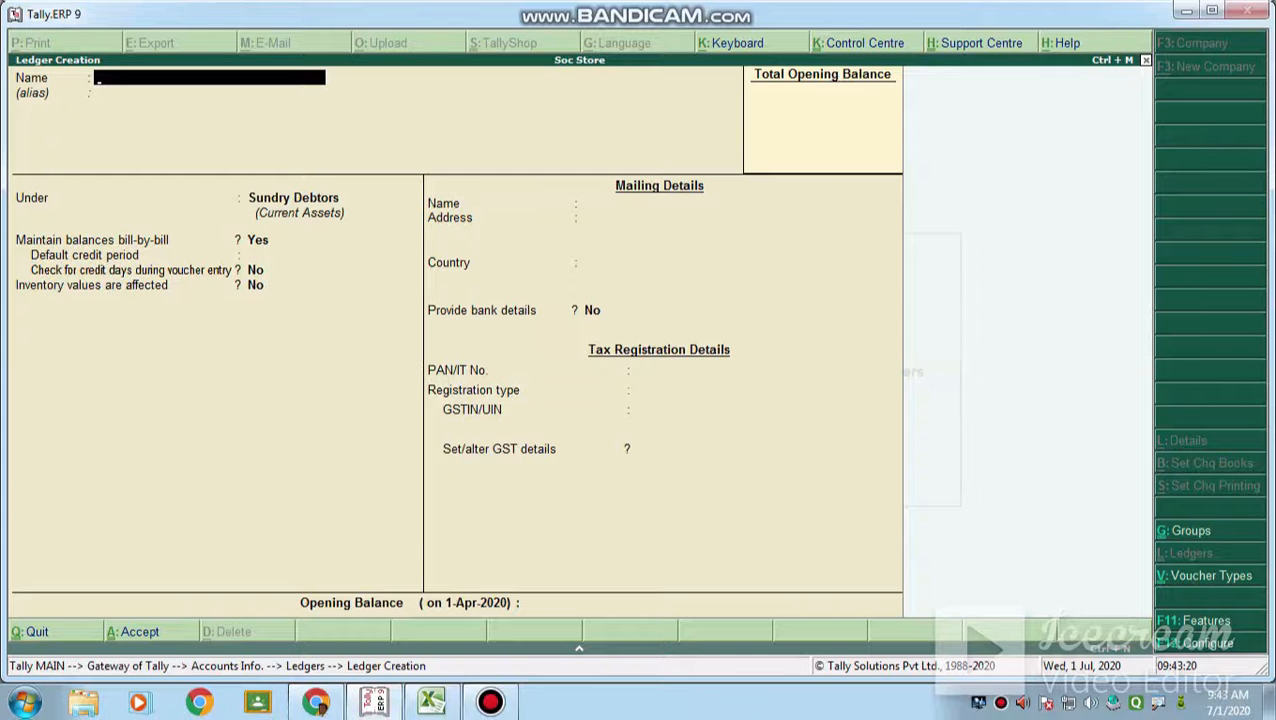
{"action": "type", "text": "Carriage a/c"}
{"action": "key", "text": "Return"}
{"action": "key", "text": "Return"}
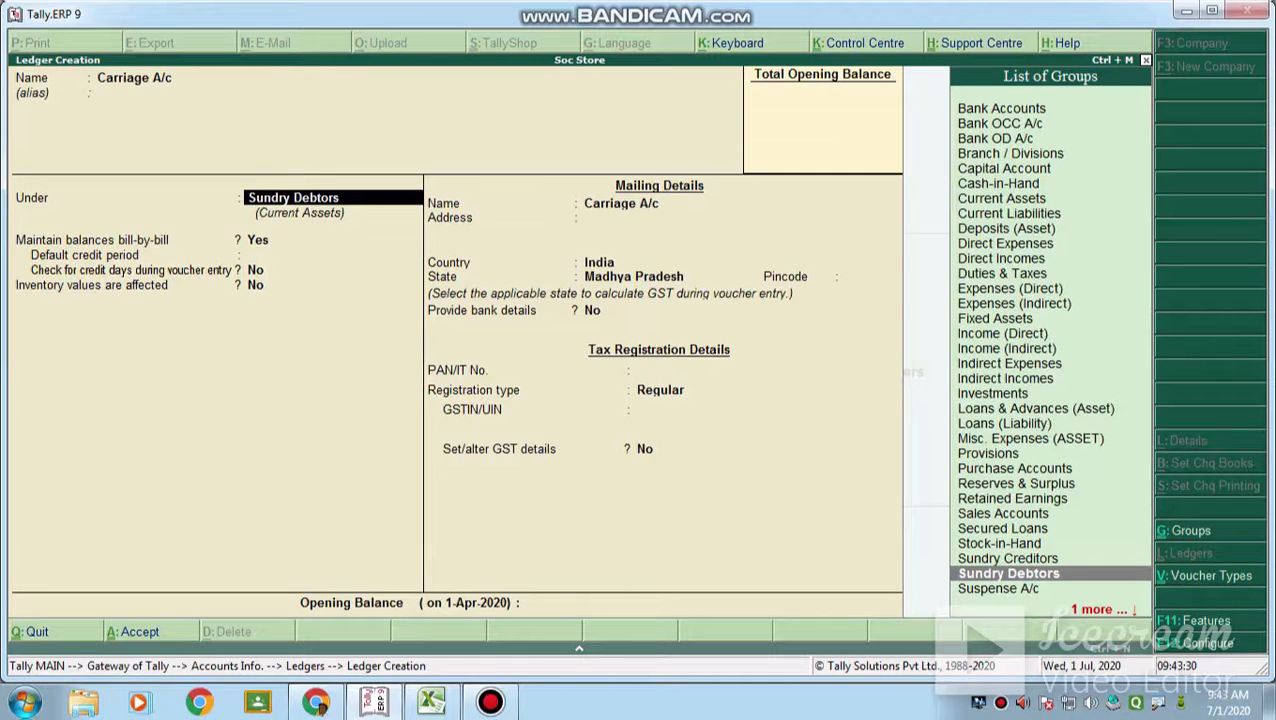
{"action": "type", "text": "E"}
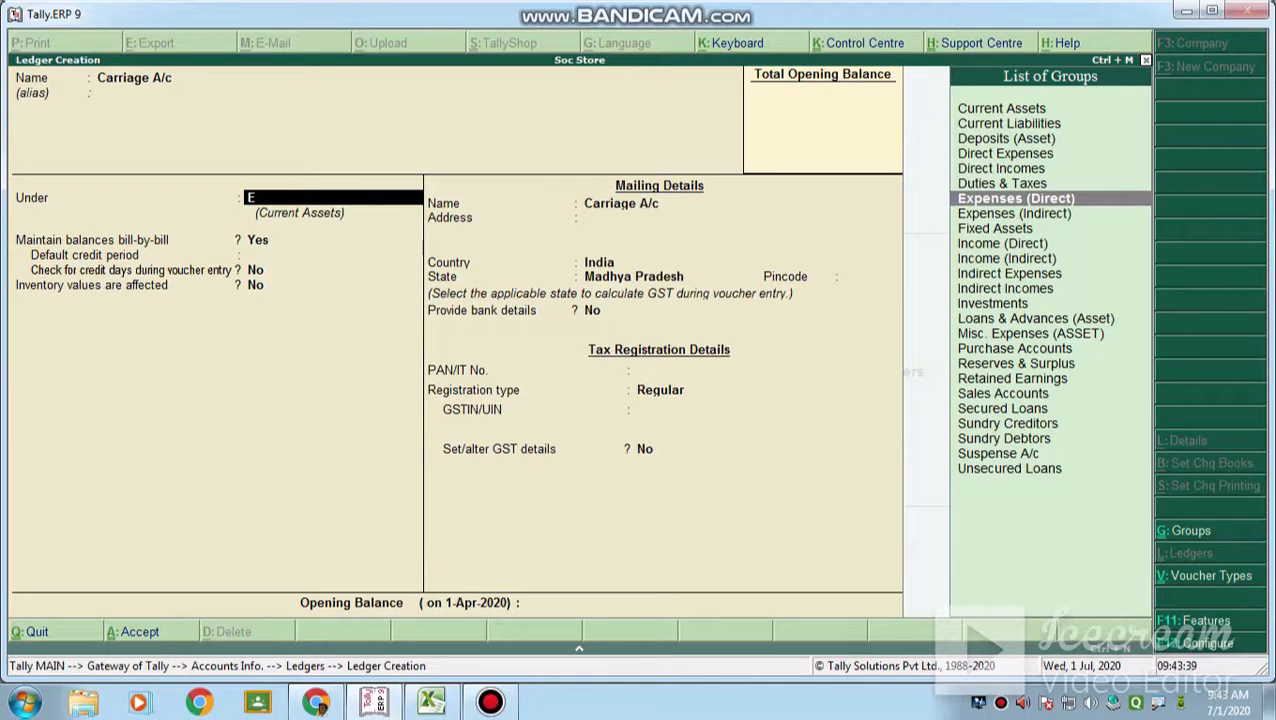
{"action": "key", "text": "Return"}
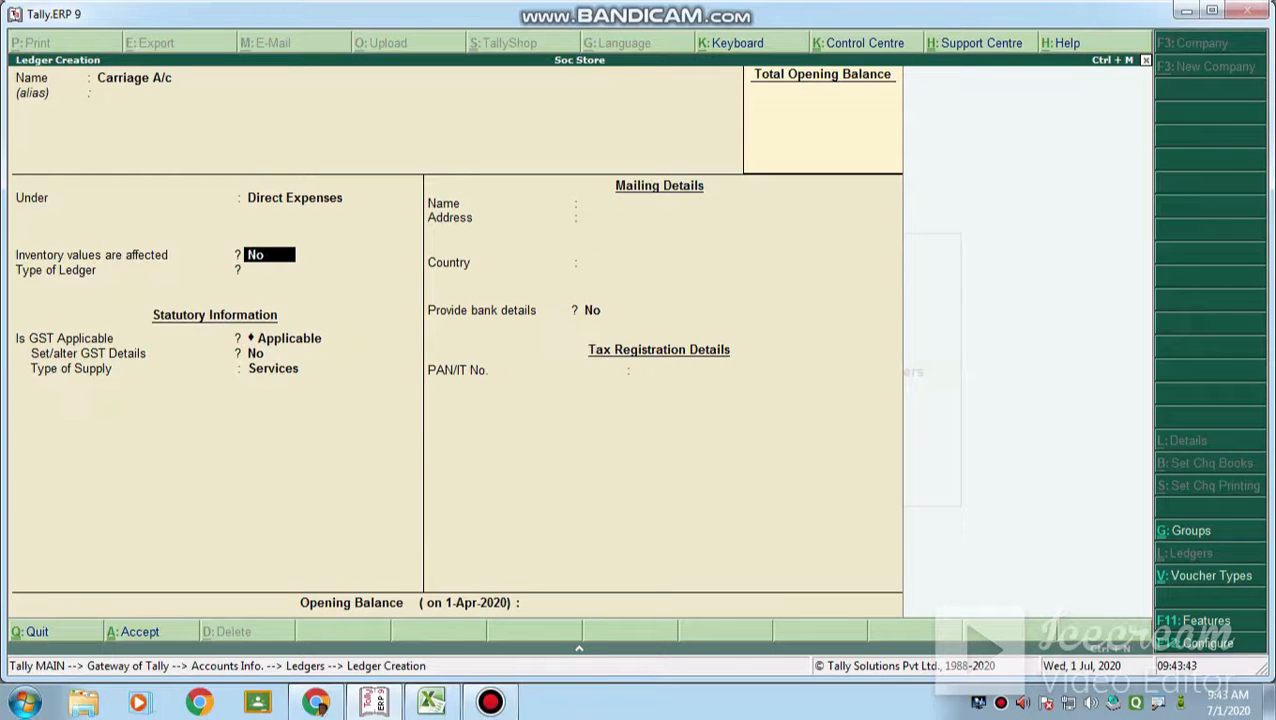
{"action": "key", "text": "ctrl+a"}
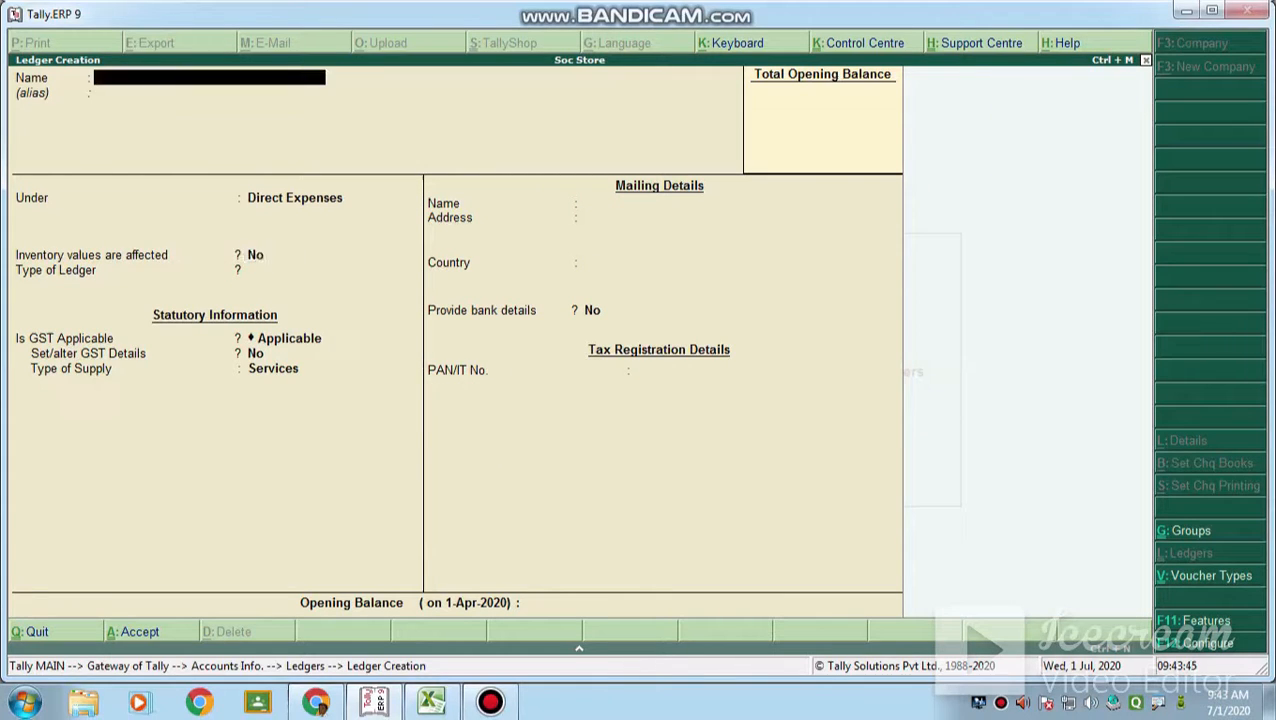
Leave ledger creation and review the full list of ledgers created for Soc Store
{"action": "key", "text": "Escape"}
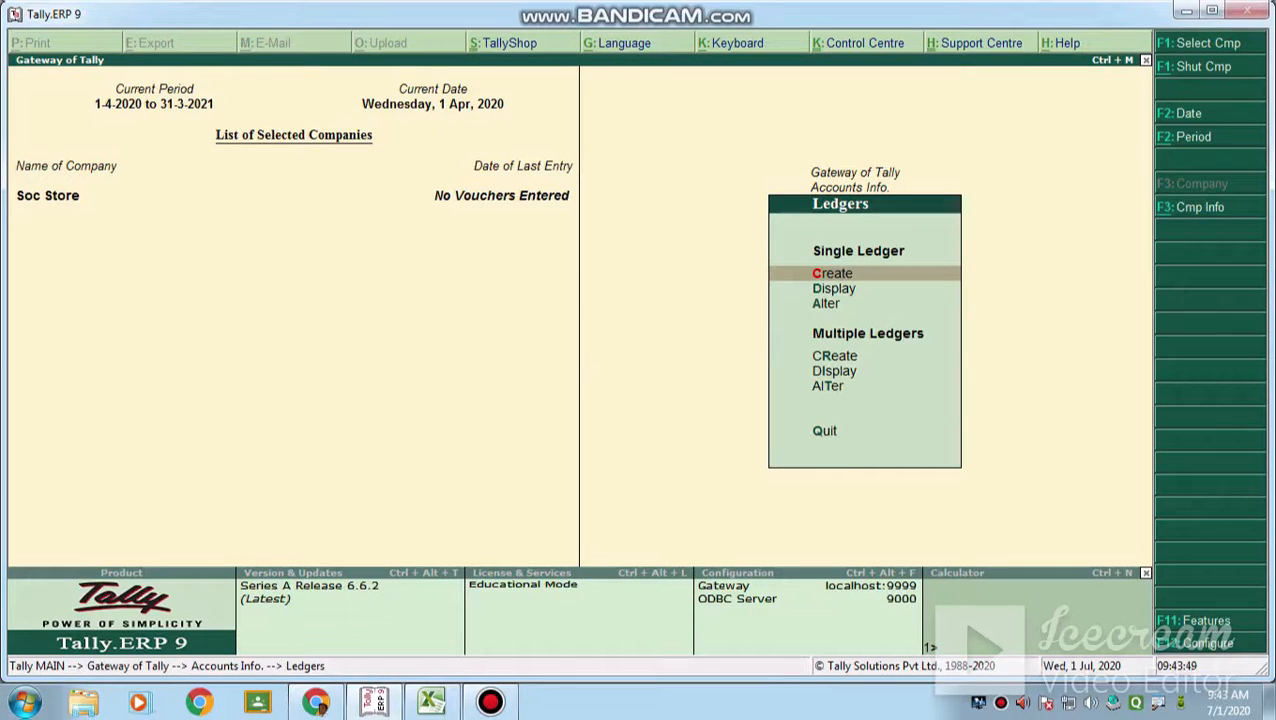
{"action": "key", "text": "Down"}
{"action": "key", "text": "Return"}
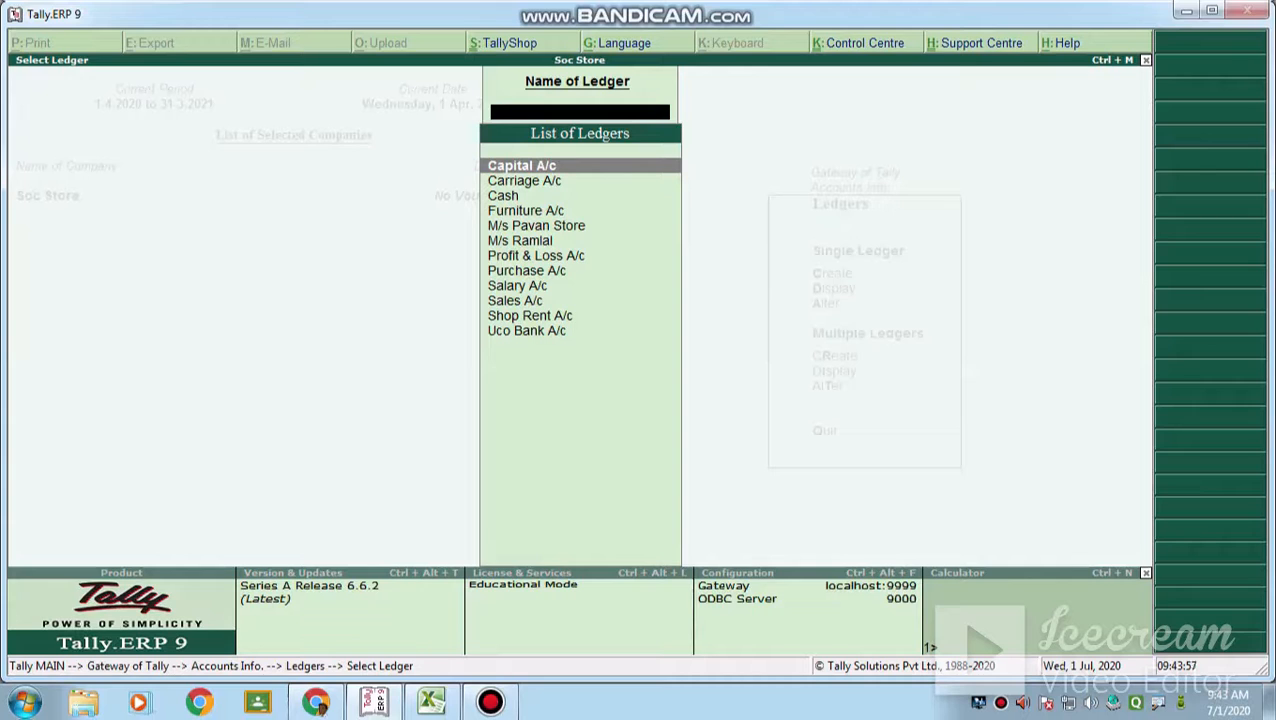
{"action": "key", "text": "Escape"}
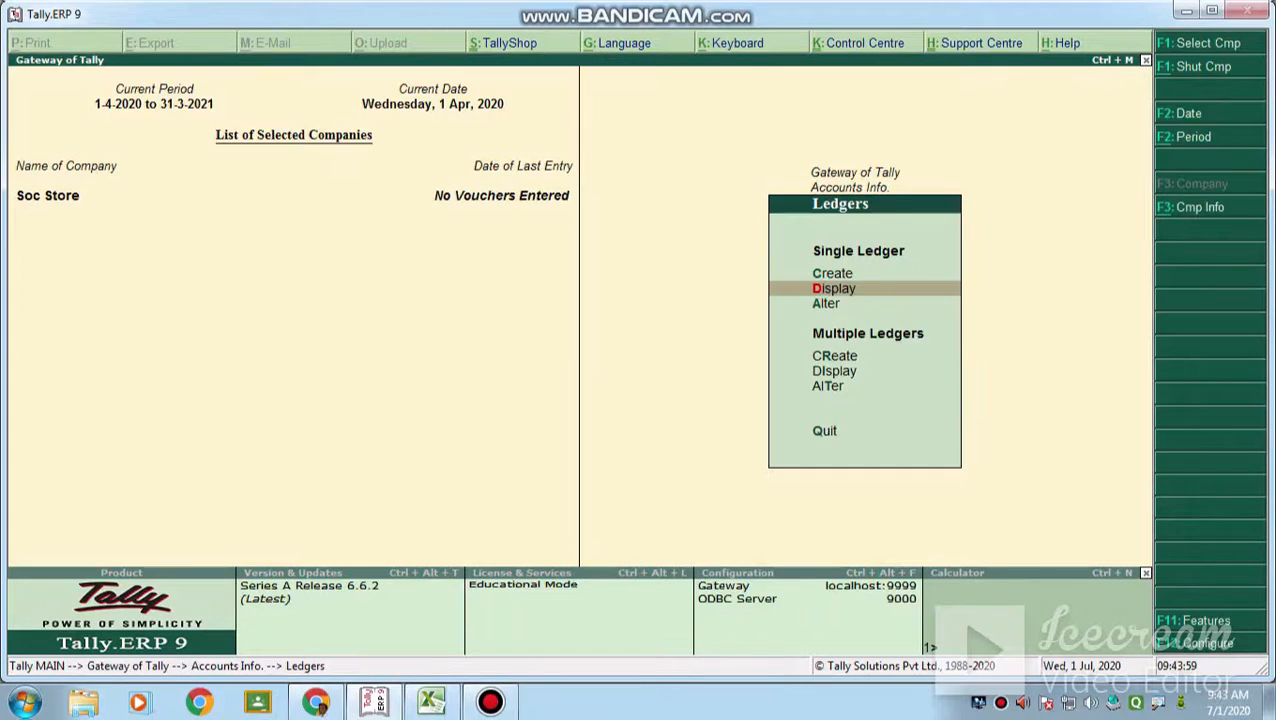
Return to the Gateway of Tally and open Accounting Vouchers for voucher entry
{"action": "key", "text": "Escape"}
{"action": "key", "text": "Escape"}
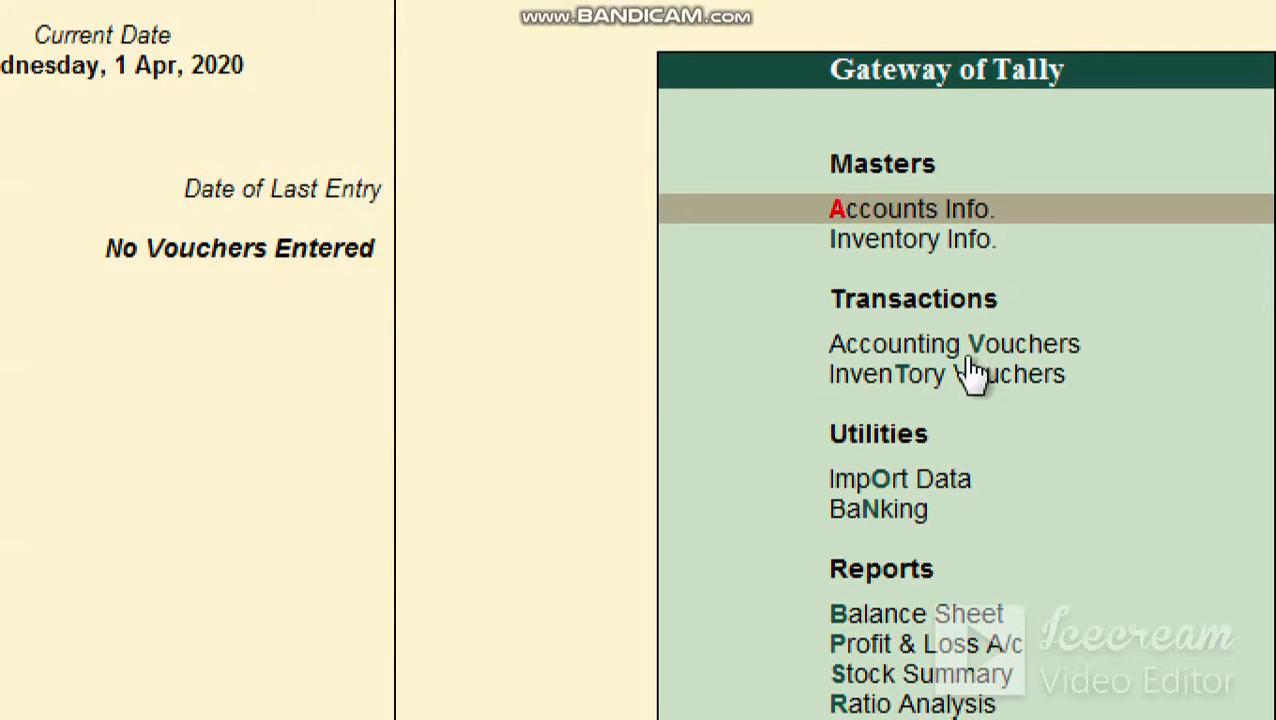
{"action": "left_click", "coordinate": [972, 345]}
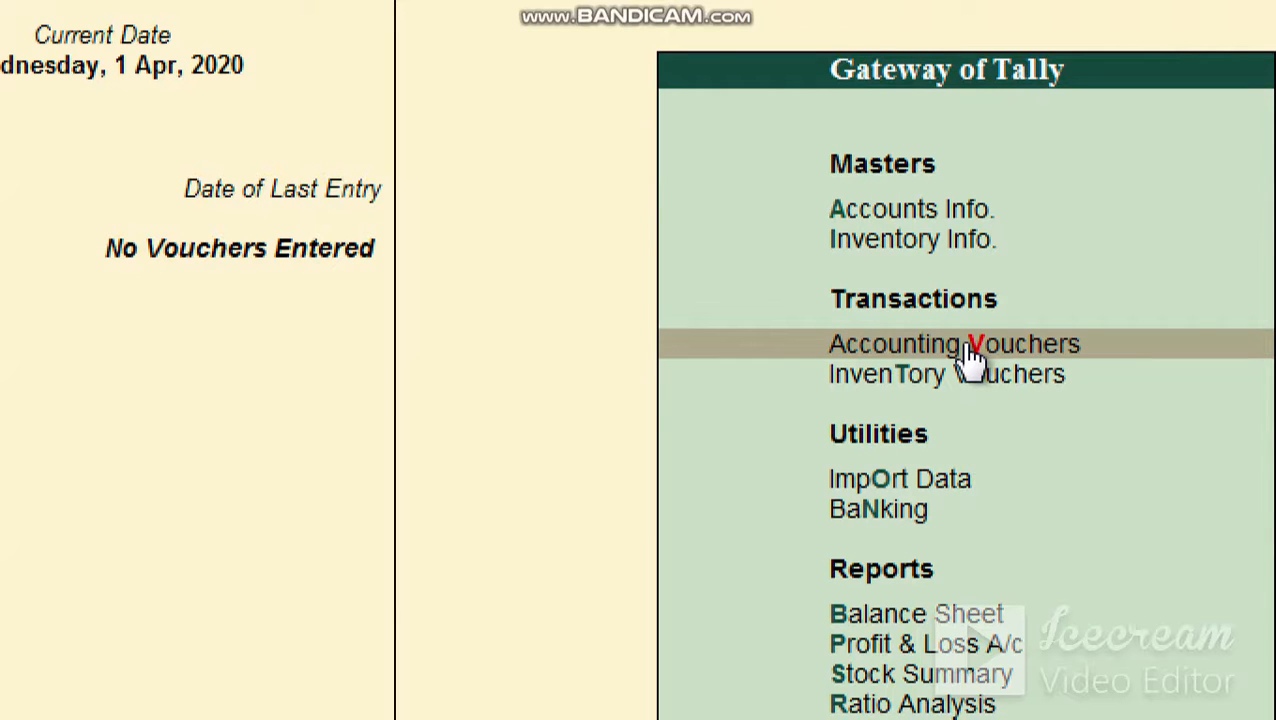
{"action": "left_click", "coordinate": [972, 345]}
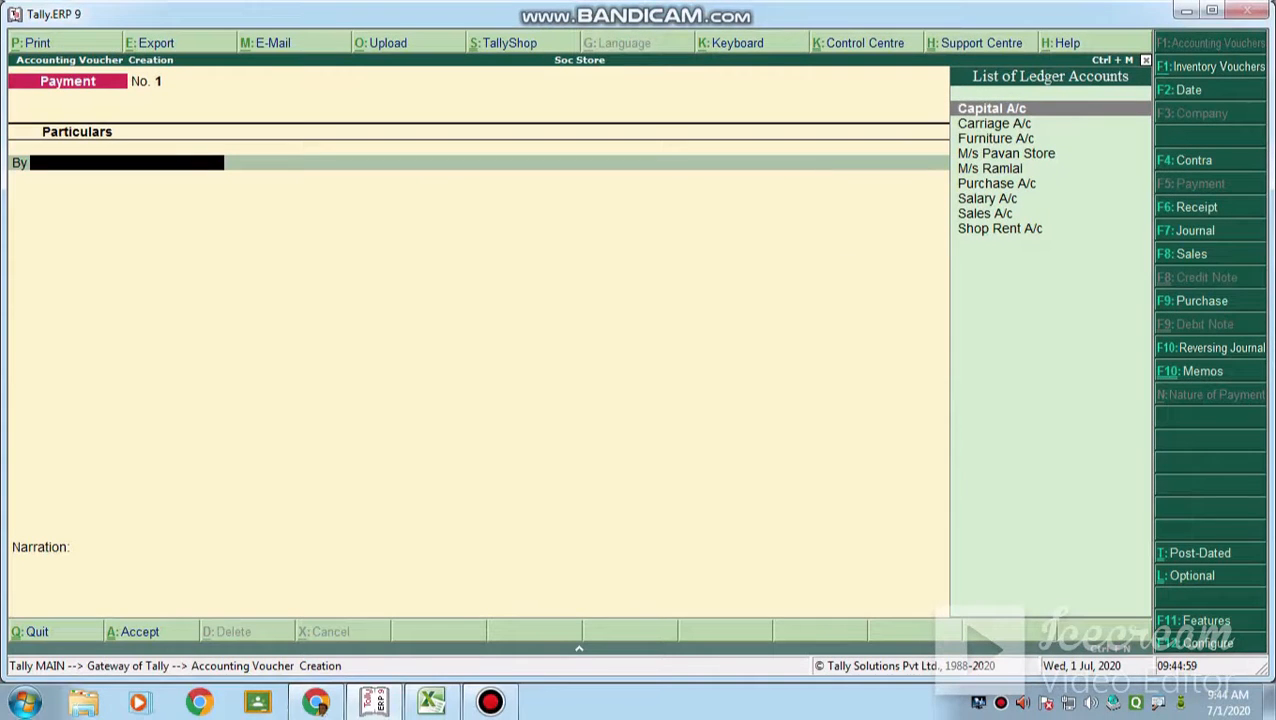
Check the first journal entry in the Excel sheet, and in Tally change the voucher type to Receipt
{"action": "left_click", "coordinate": [432, 702]}
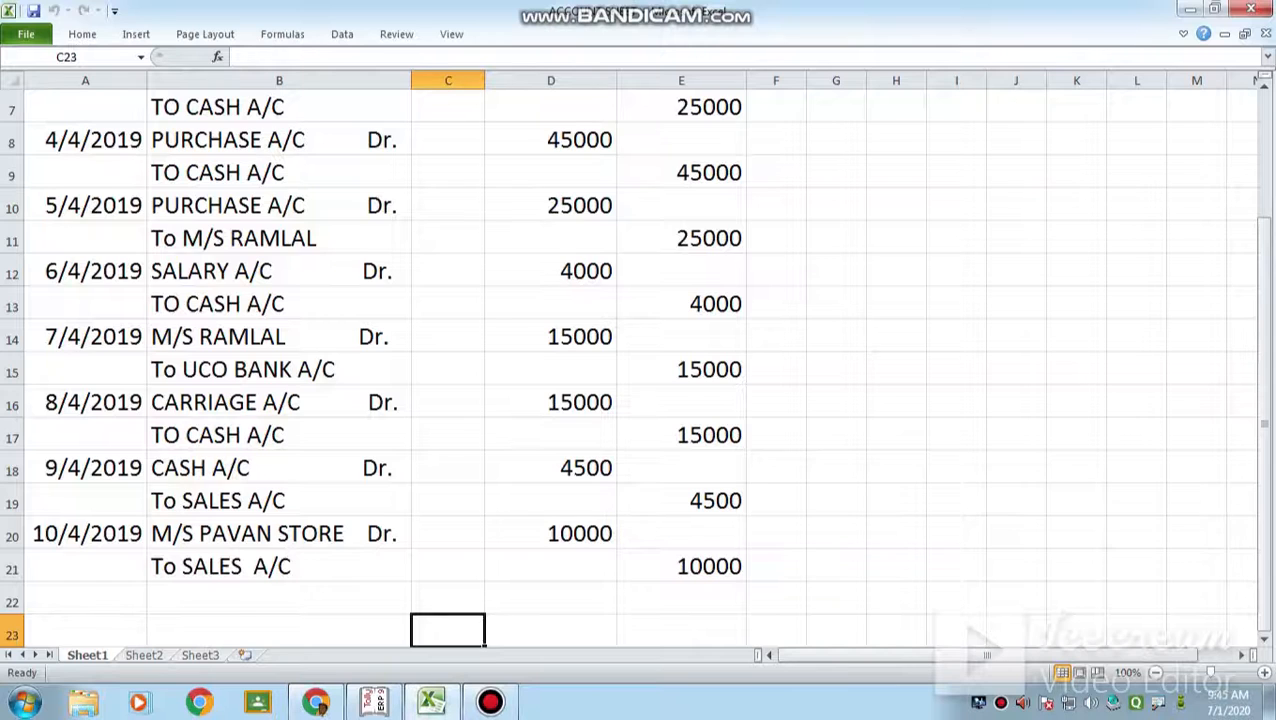
{"action": "scroll", "coordinate": [636, 370], "scroll_direction": "up", "scroll_amount": 2}
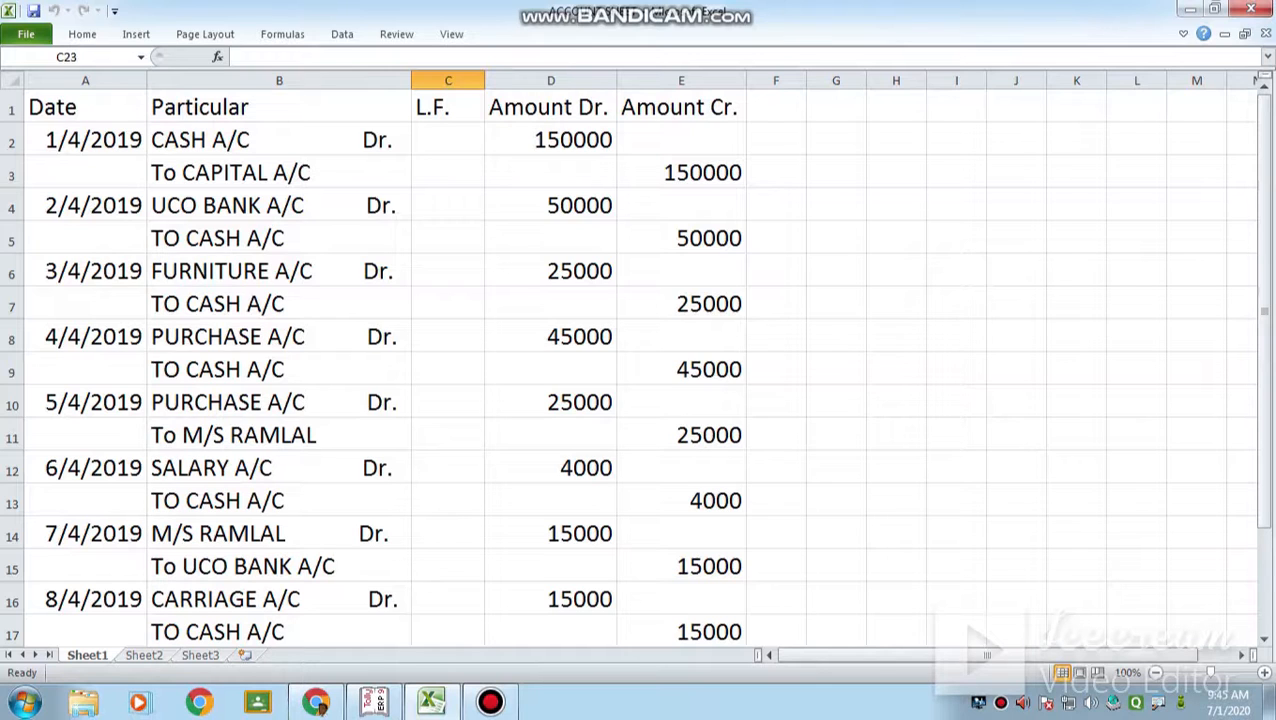
{"action": "mouse_move", "coordinate": [374, 702]}
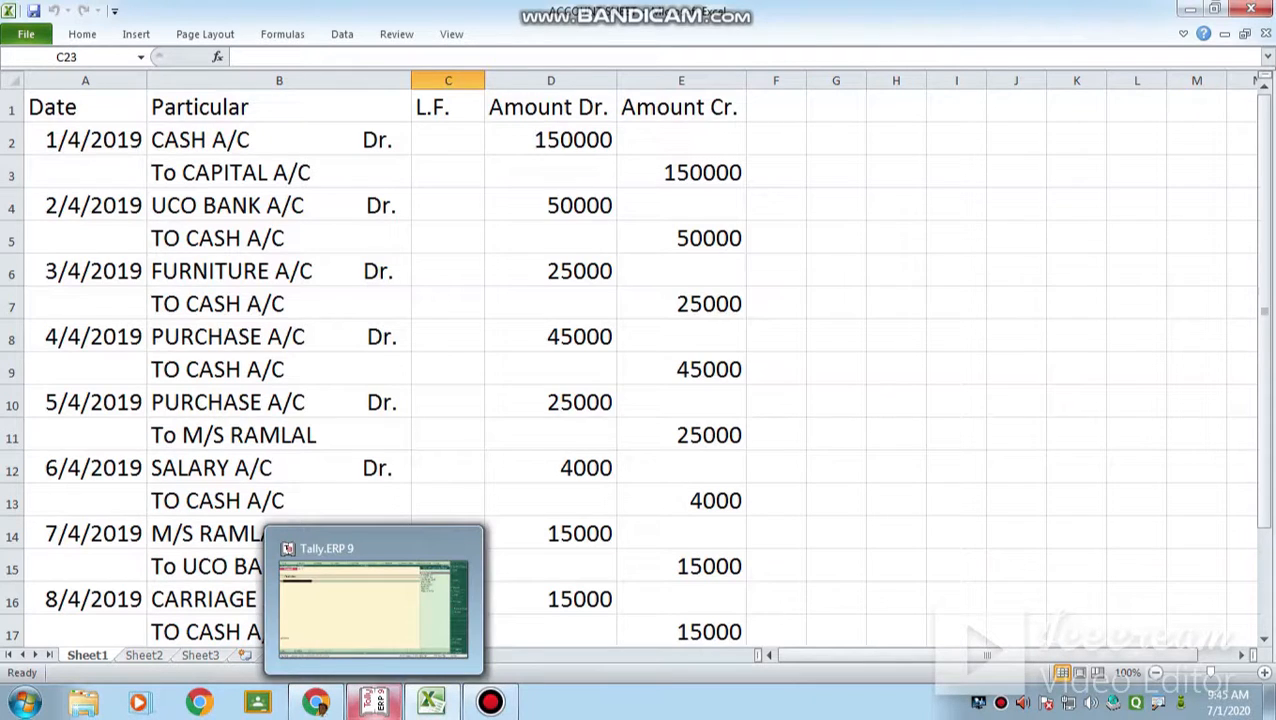
{"action": "left_click", "coordinate": [373, 605]}
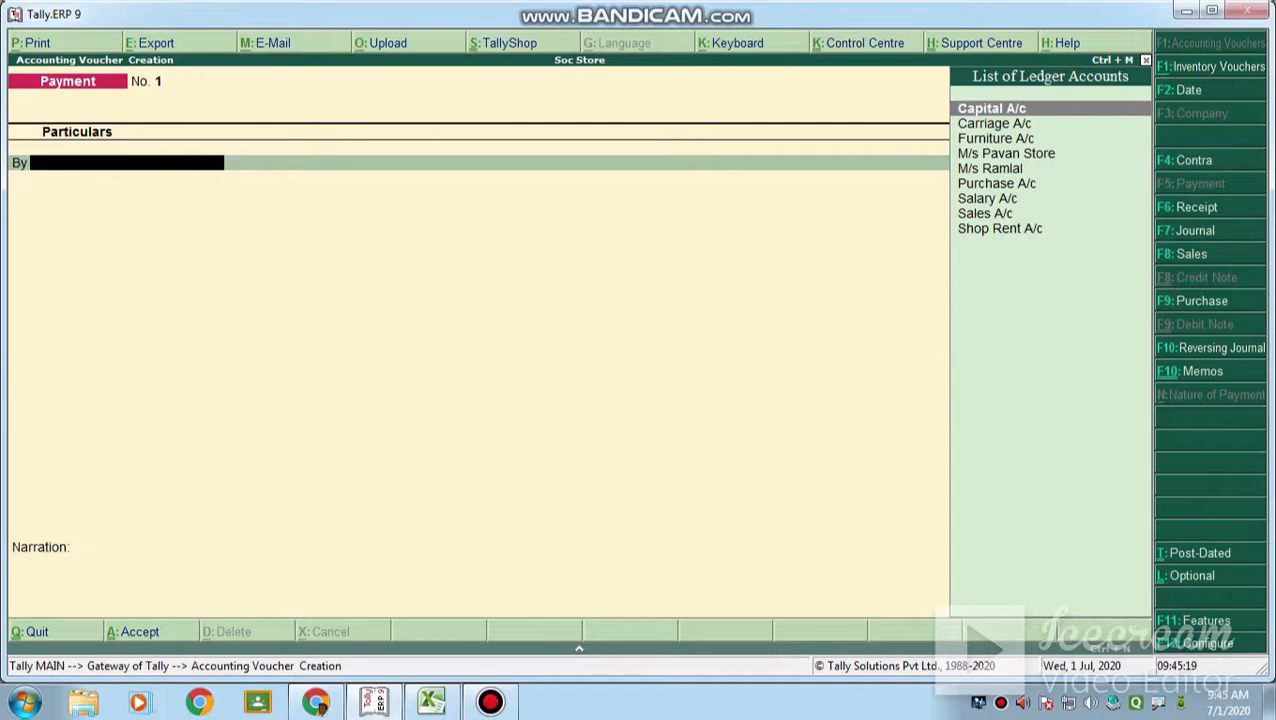
{"action": "key", "text": "F6"}
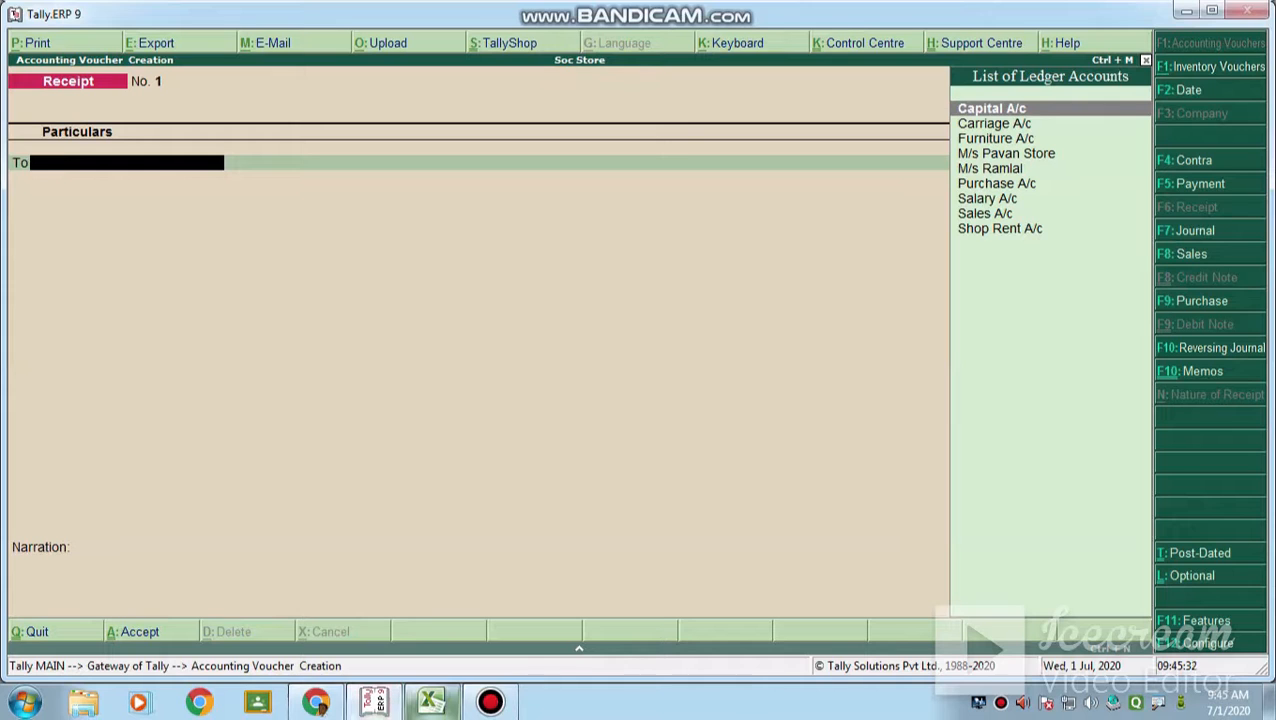
Recheck the Excel entry and credit Capital A/c with 1,50,000 in the Tally receipt voucher
{"action": "left_click", "coordinate": [432, 703]}
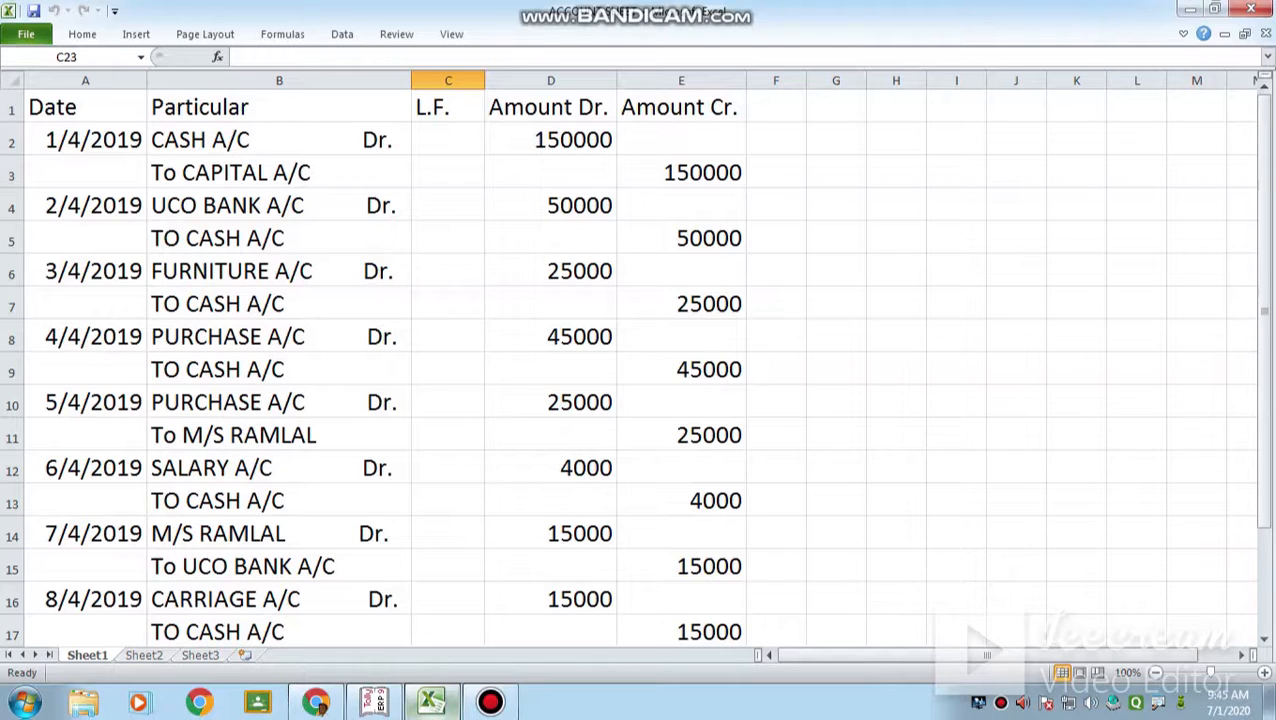
{"action": "left_click", "coordinate": [374, 703]}
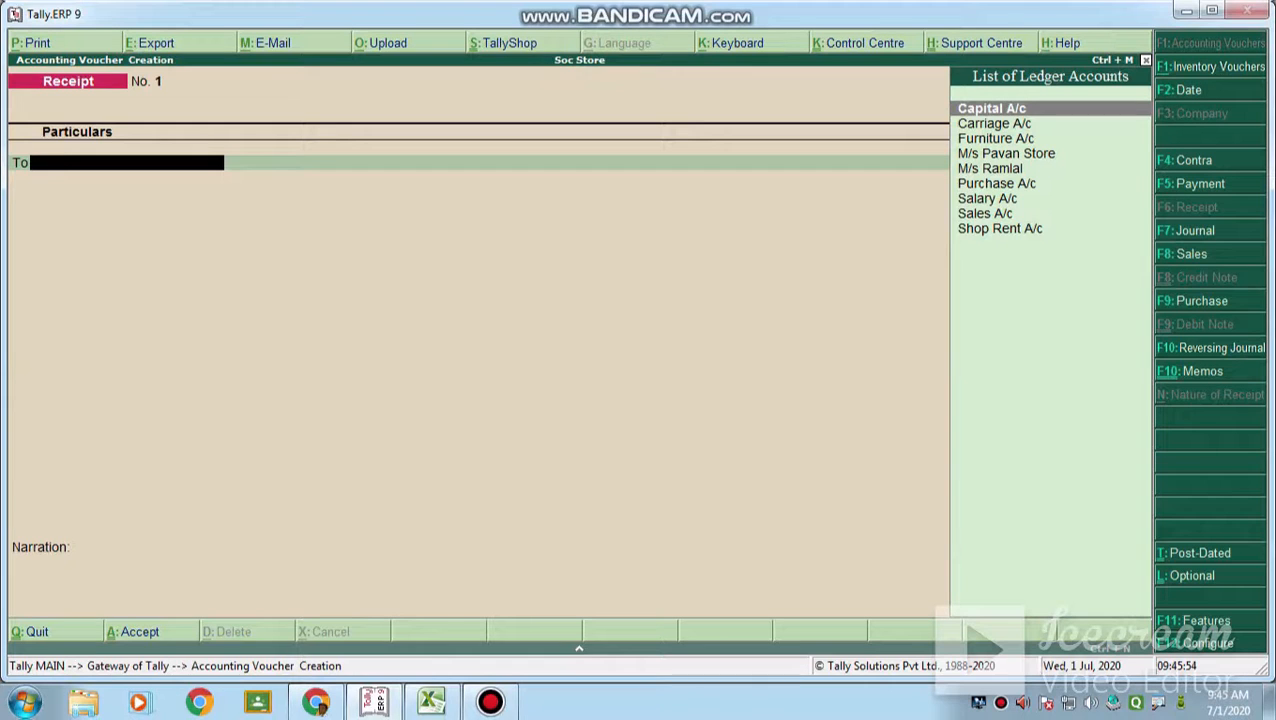
{"action": "key", "text": "Return"}
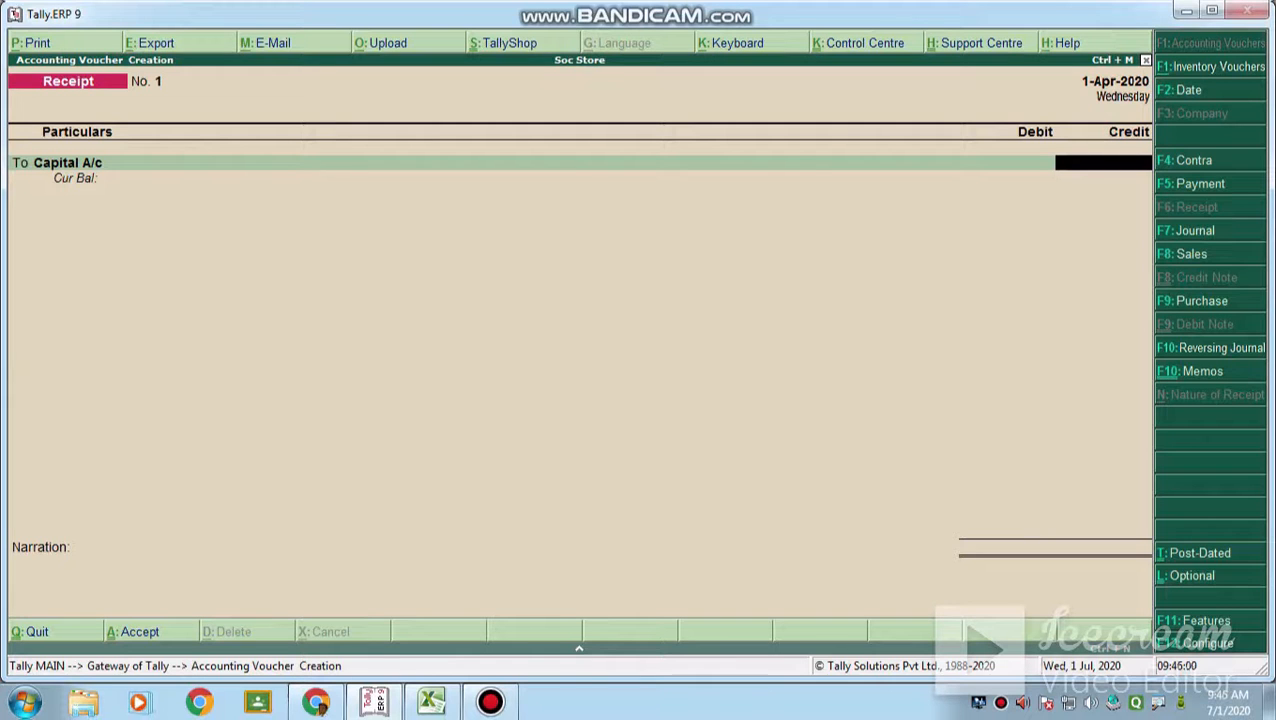
{"action": "left_click", "coordinate": [376, 702]}
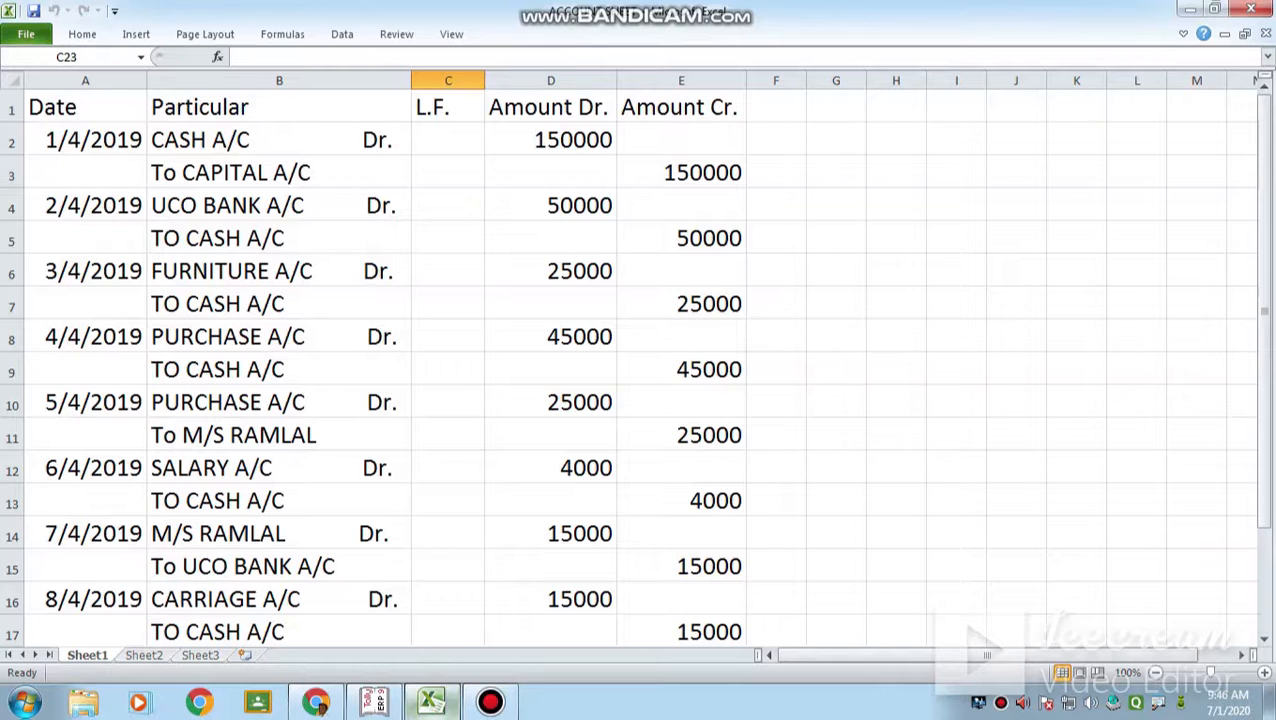
{"action": "left_click", "coordinate": [376, 702]}
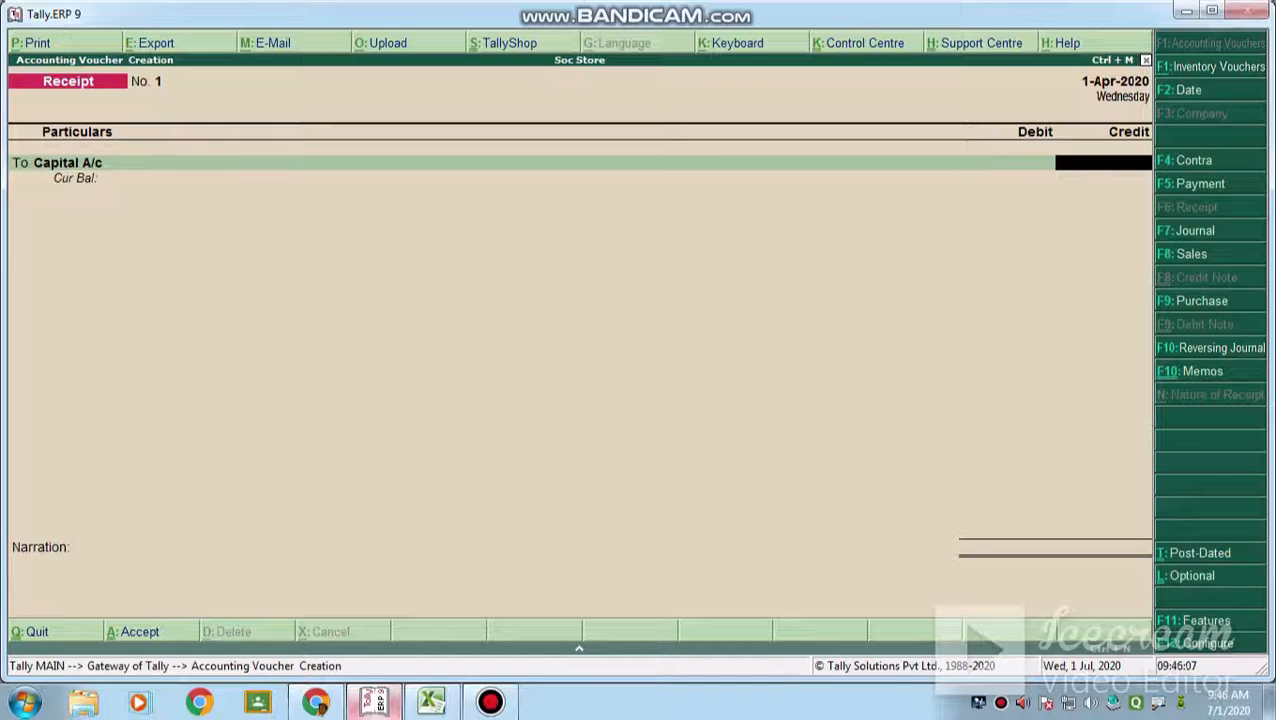
{"action": "type", "text": "15"}
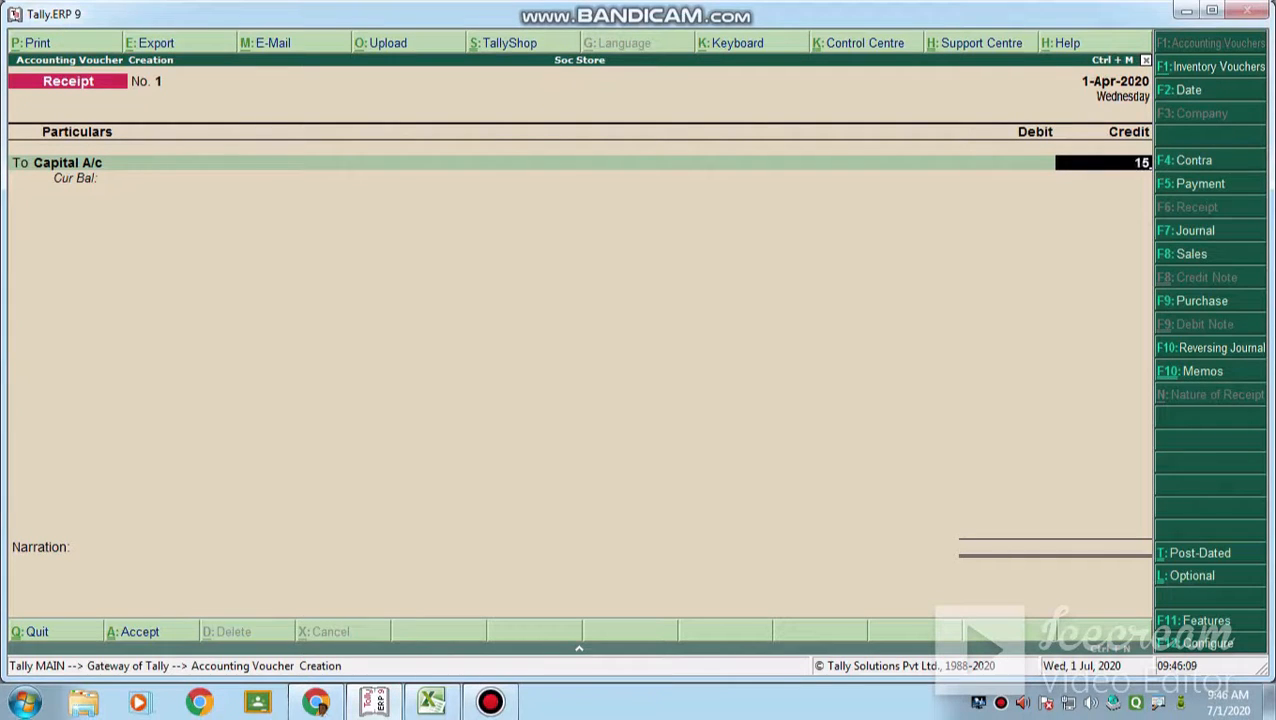
{"action": "type", "text": "000"}
{"action": "type", "text": "00"}
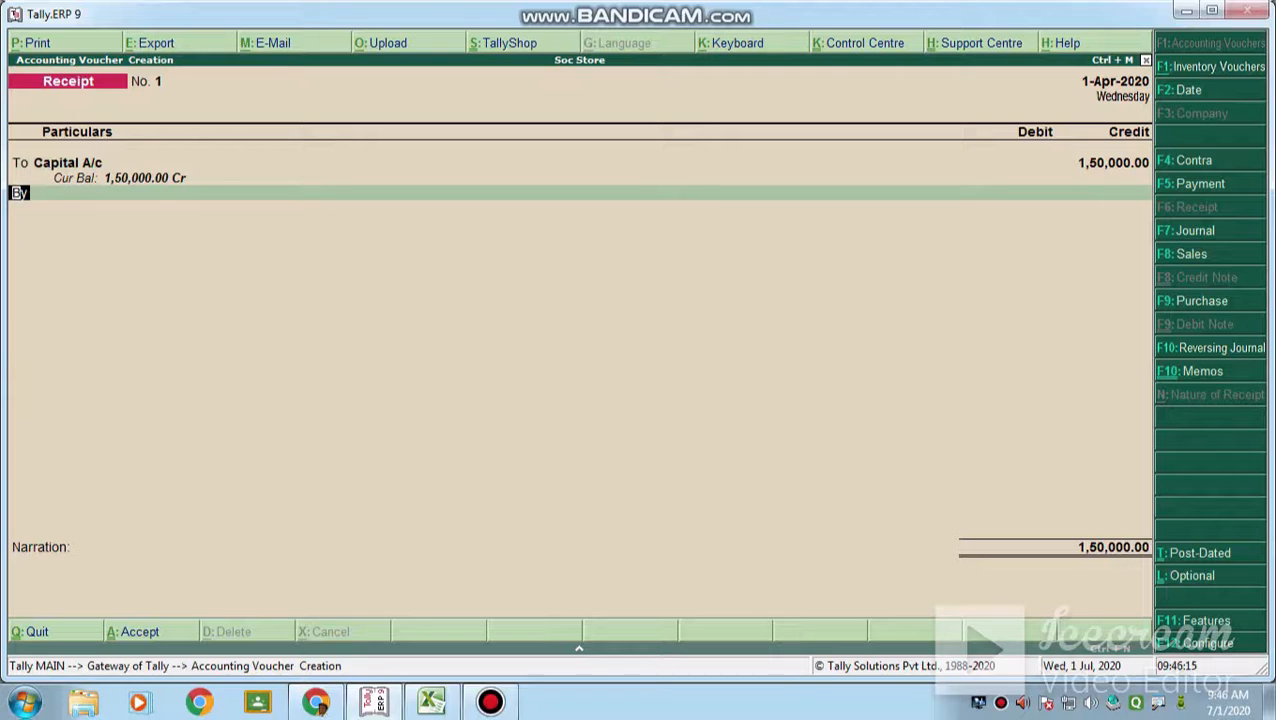
Check the debit account in Excel and debit Cash with 1,50,000 in the Tally receipt voucher
{"action": "key", "text": "Return"}
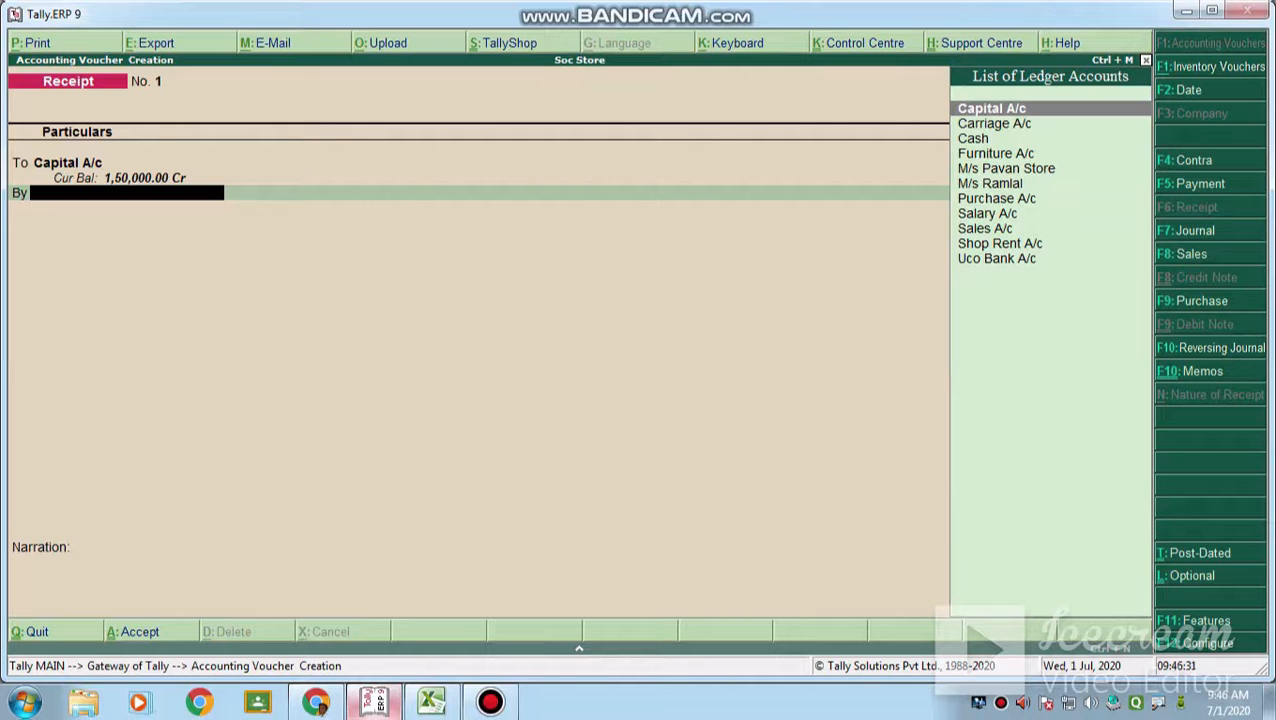
{"action": "mouse_move", "coordinate": [374, 702]}
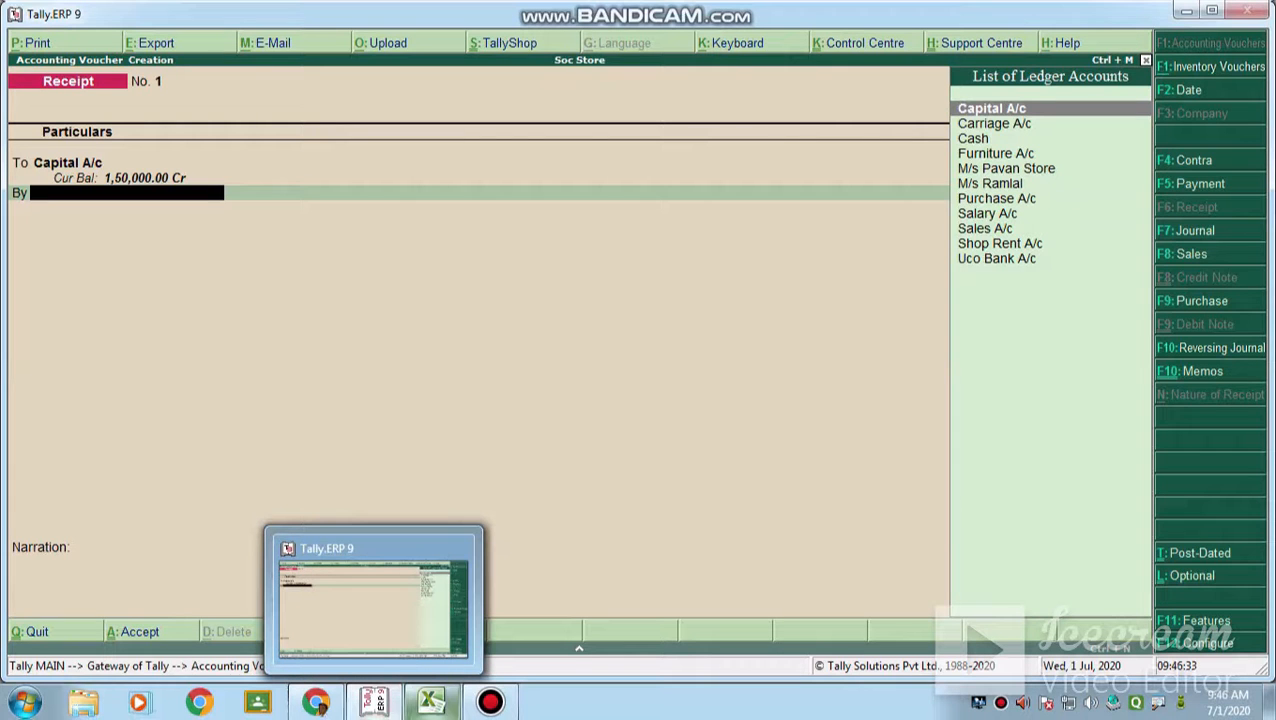
{"action": "left_click", "coordinate": [431, 702]}
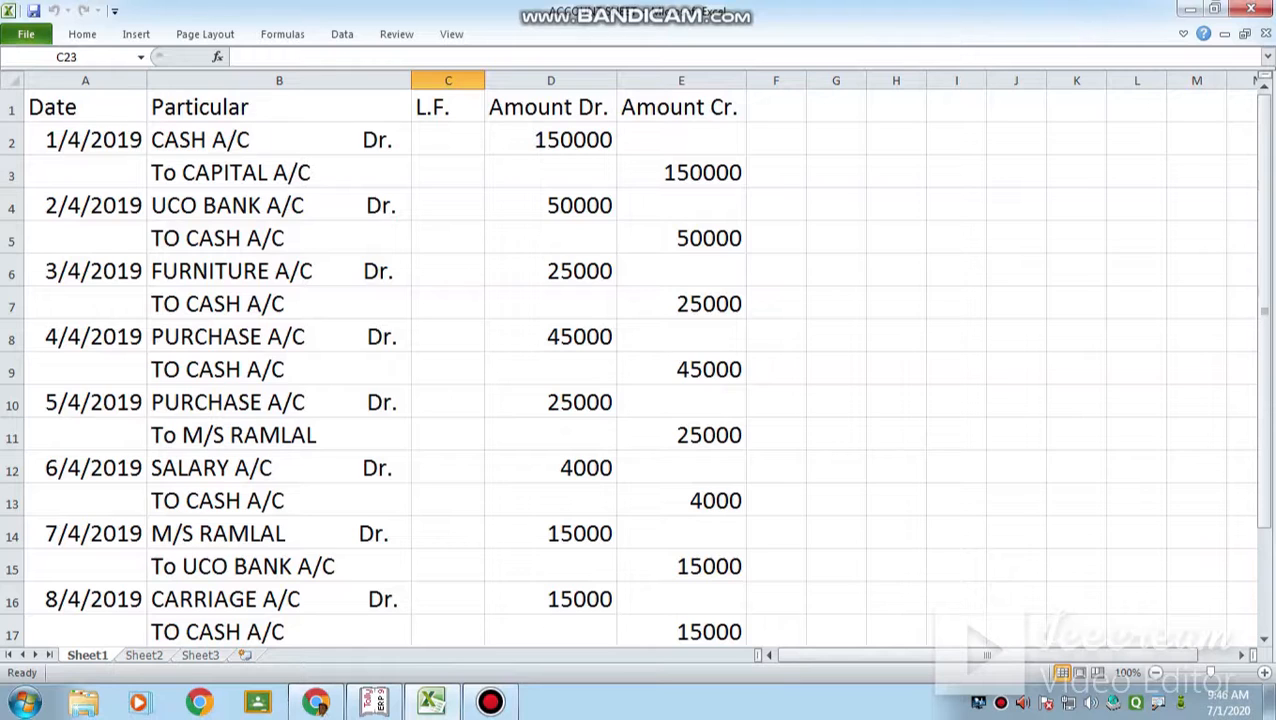
{"action": "mouse_move", "coordinate": [374, 700]}
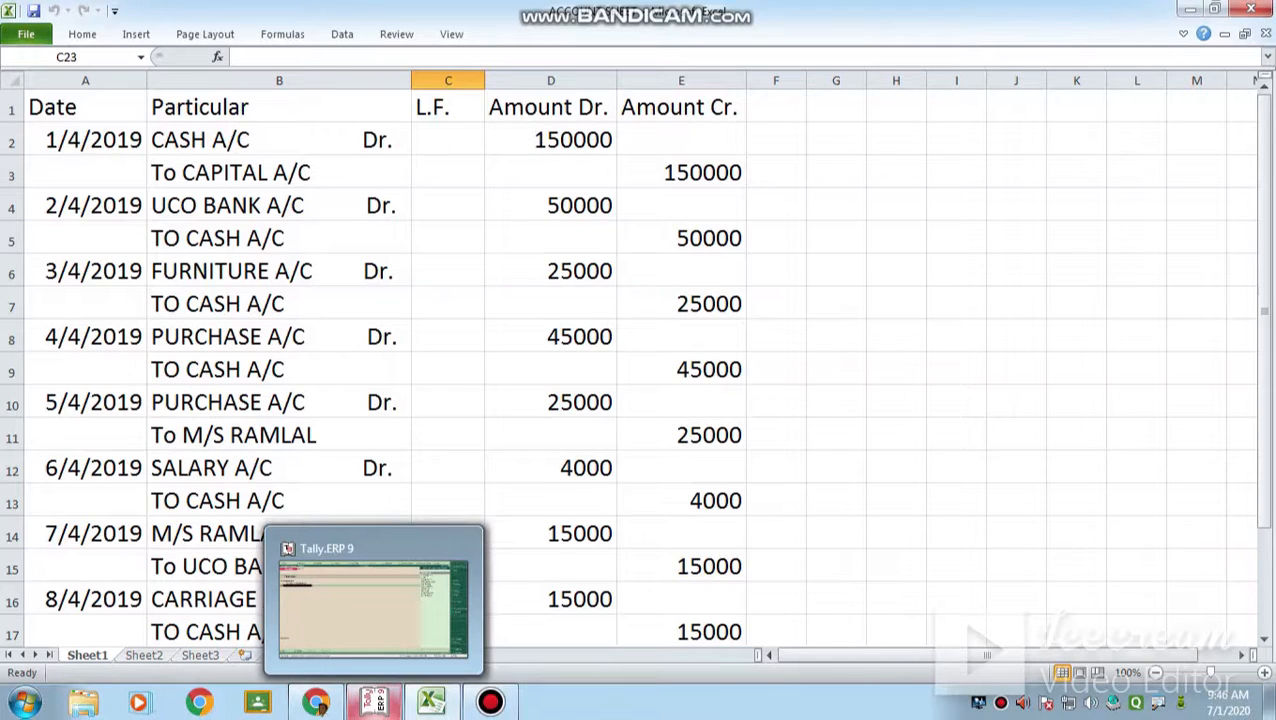
{"action": "mouse_move", "coordinate": [431, 702]}
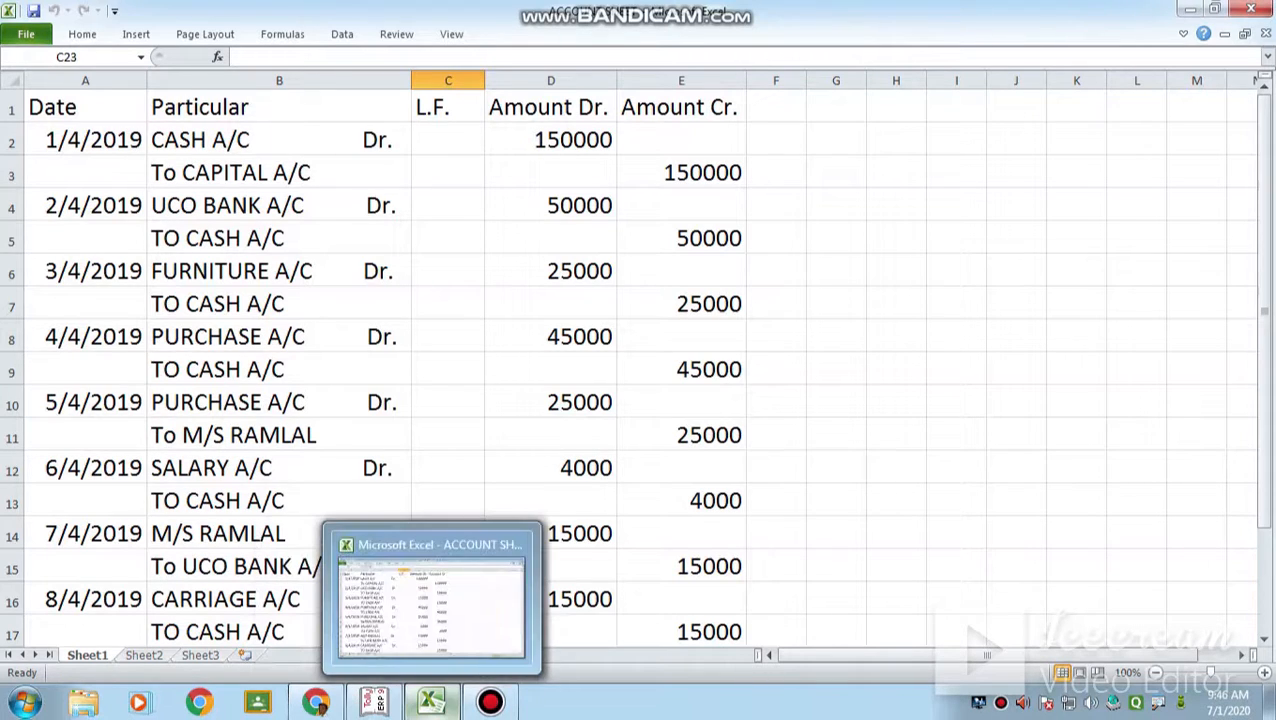
{"action": "left_click", "coordinate": [374, 702]}
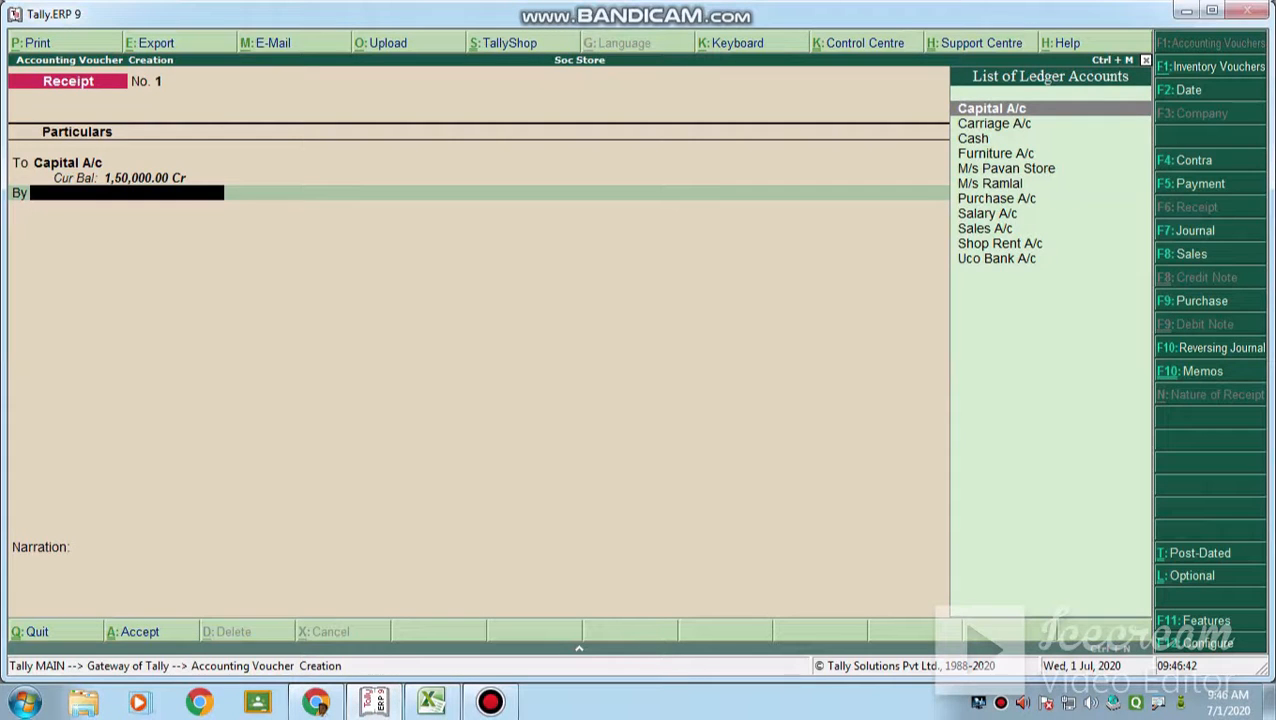
{"action": "key", "text": "Down"}
{"action": "key", "text": "Down"}
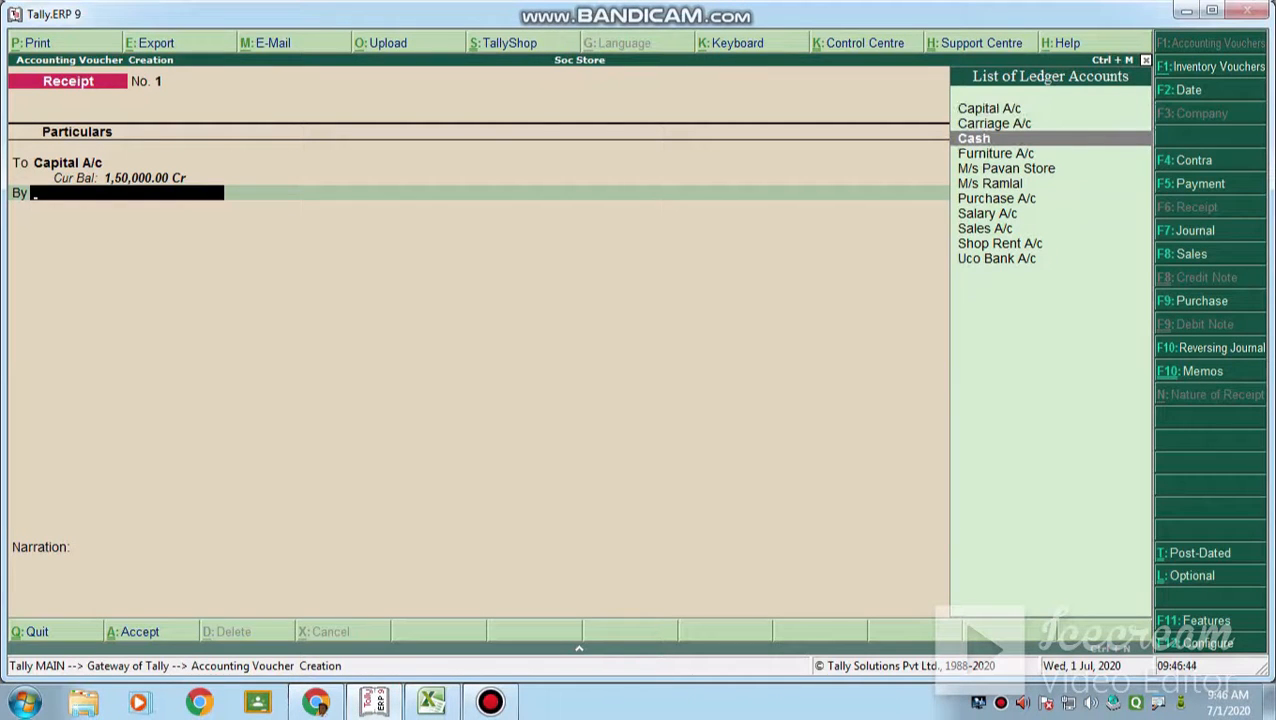
{"action": "key", "text": "Return"}
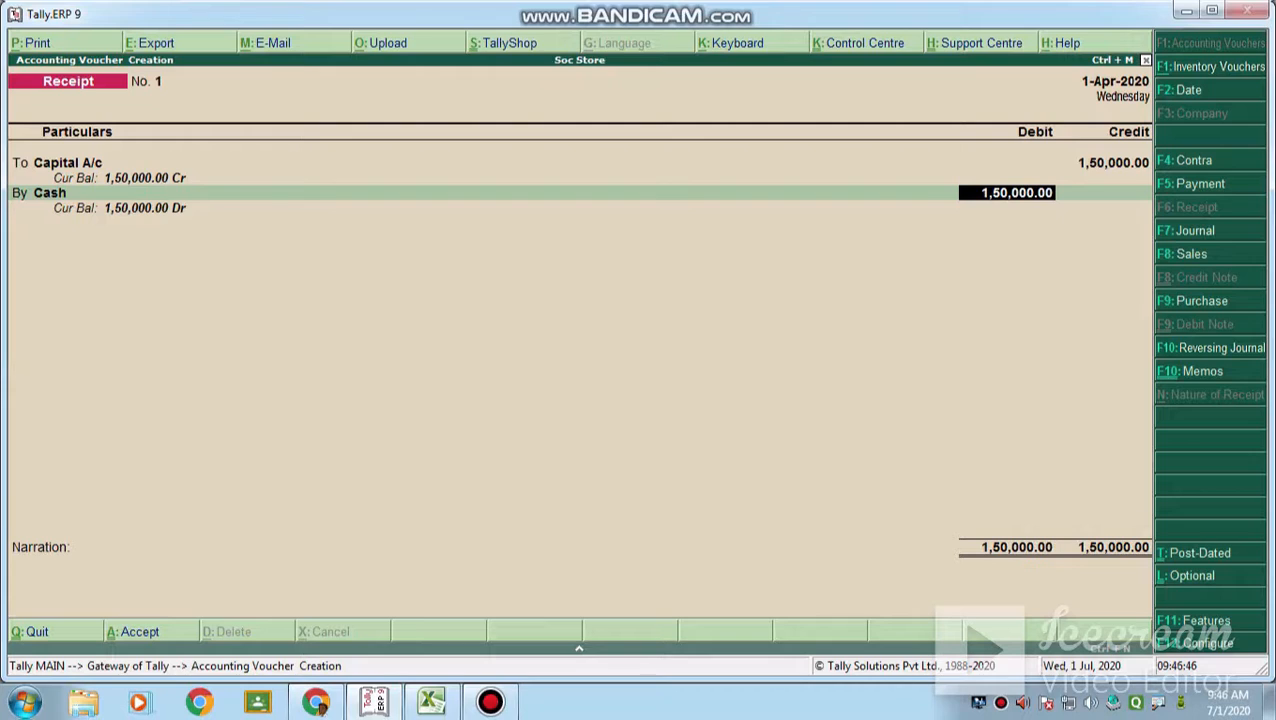
{"action": "key", "text": "Return"}
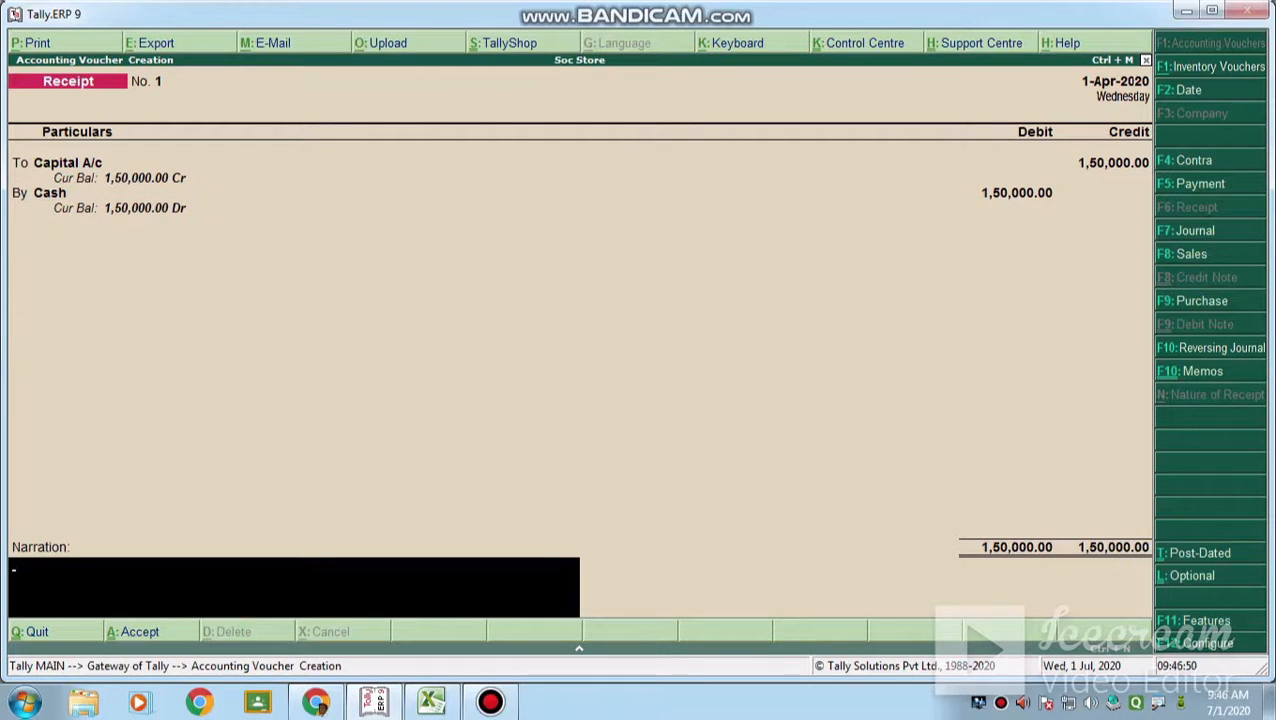
Add the narration "being business started" to the receipt voucher and save it
{"action": "type", "text": "being business s"}
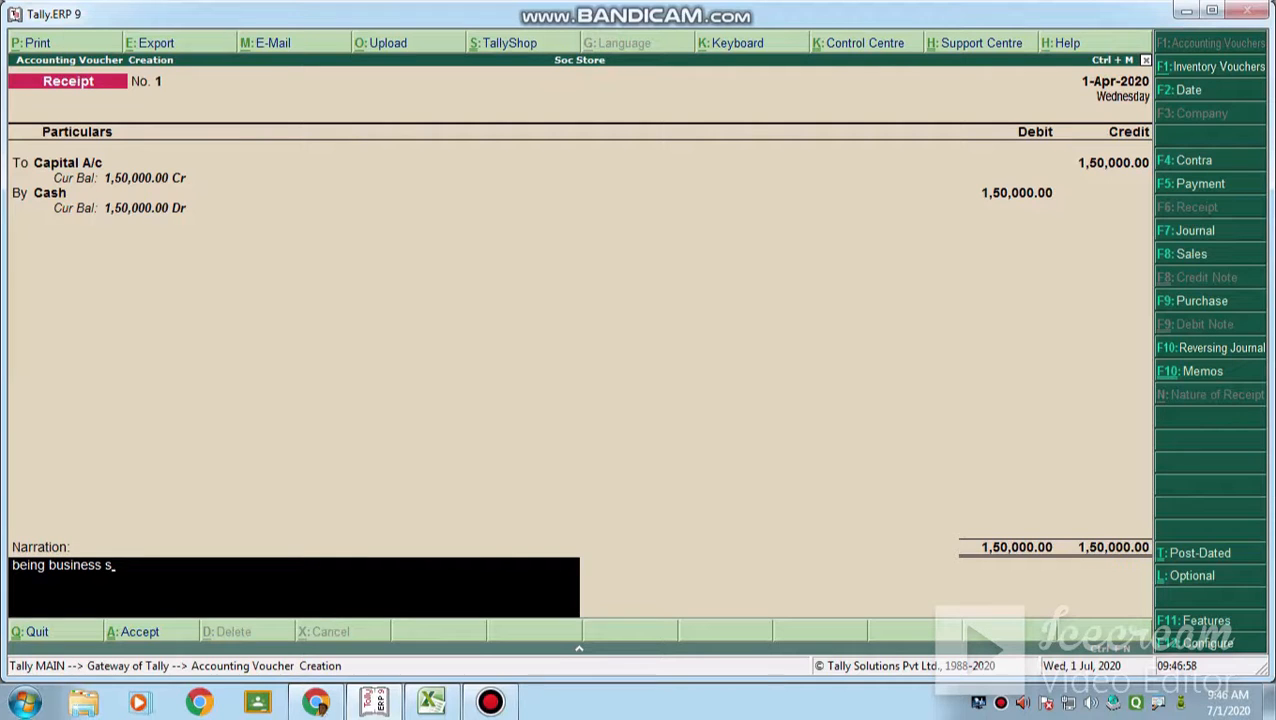
{"action": "type", "text": "tarted"}
{"action": "key", "text": "Return"}
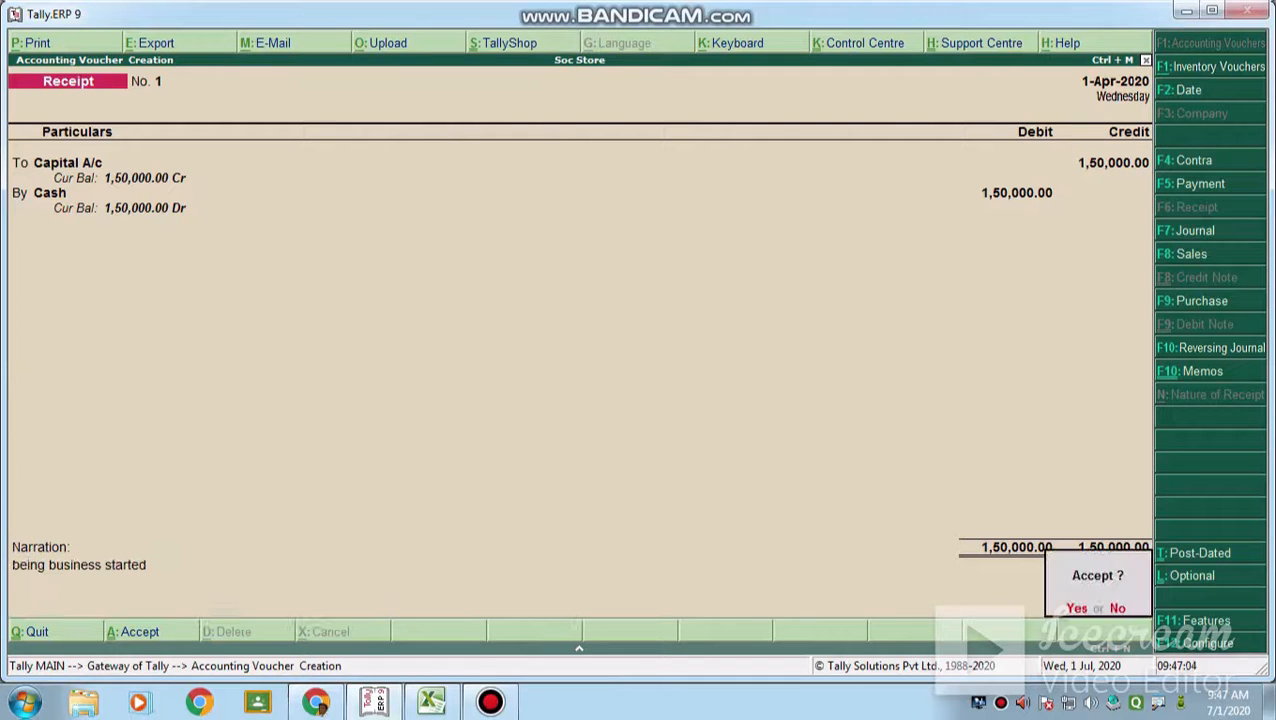
{"action": "key", "text": "y"}
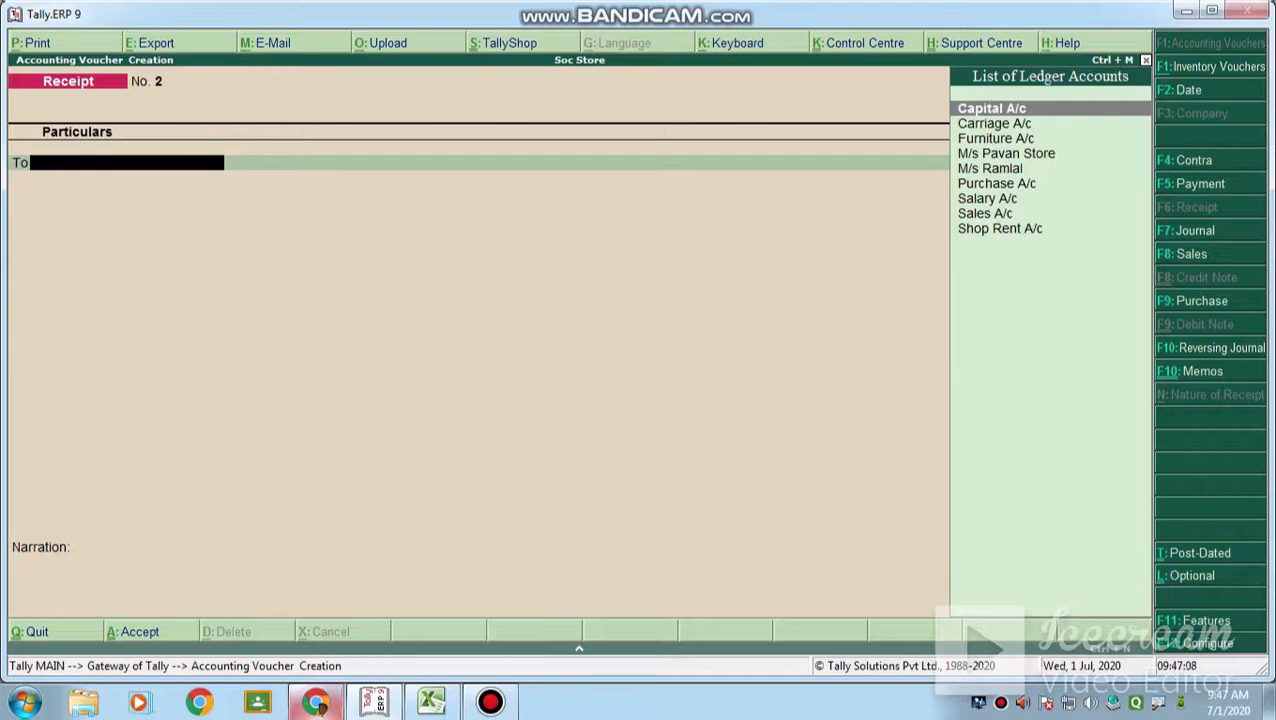
Check the 2/4/2019 entry in the Excel journal, and in Tally change the voucher type to Contra
{"action": "left_click", "coordinate": [432, 703]}
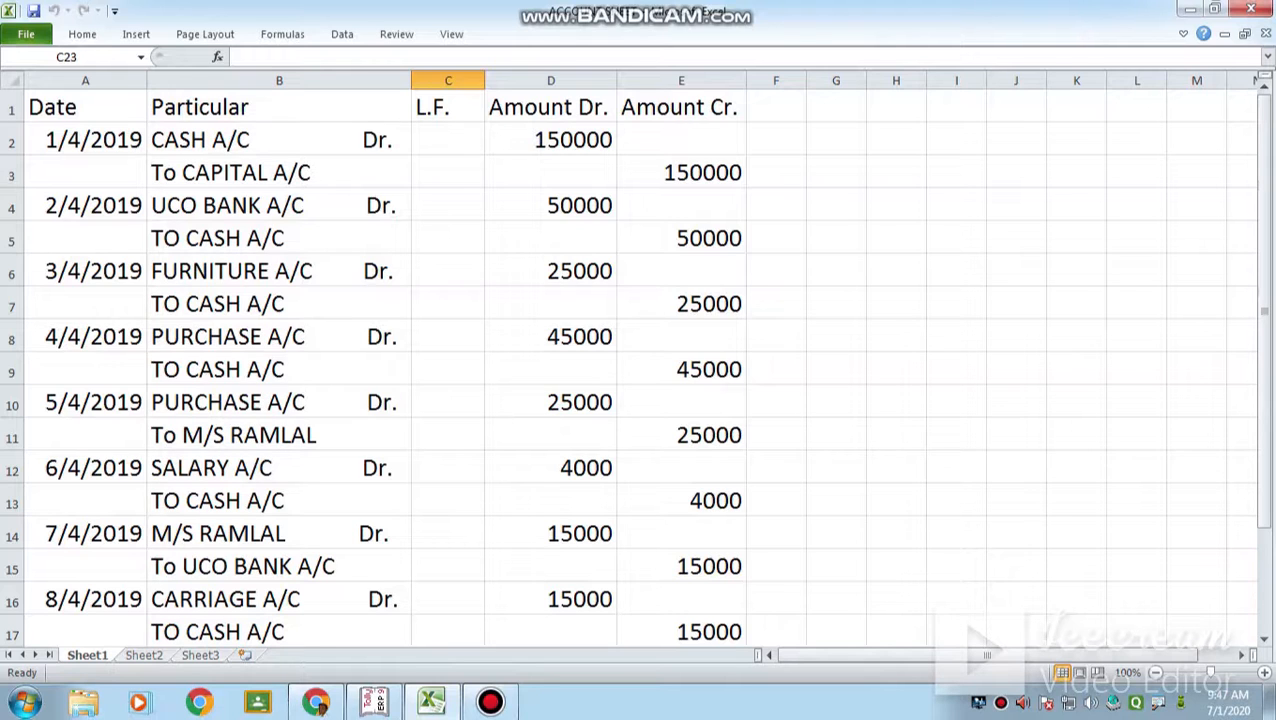
{"action": "left_click", "coordinate": [374, 702]}
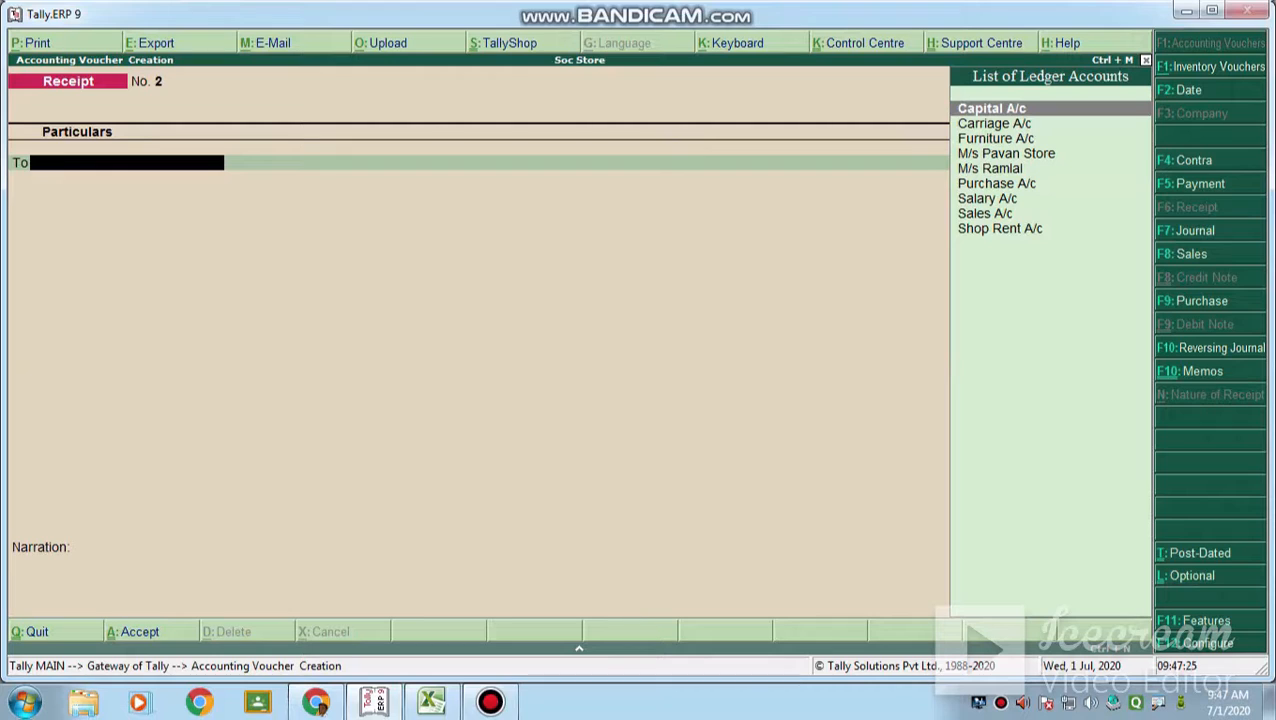
{"action": "key", "text": "F4"}
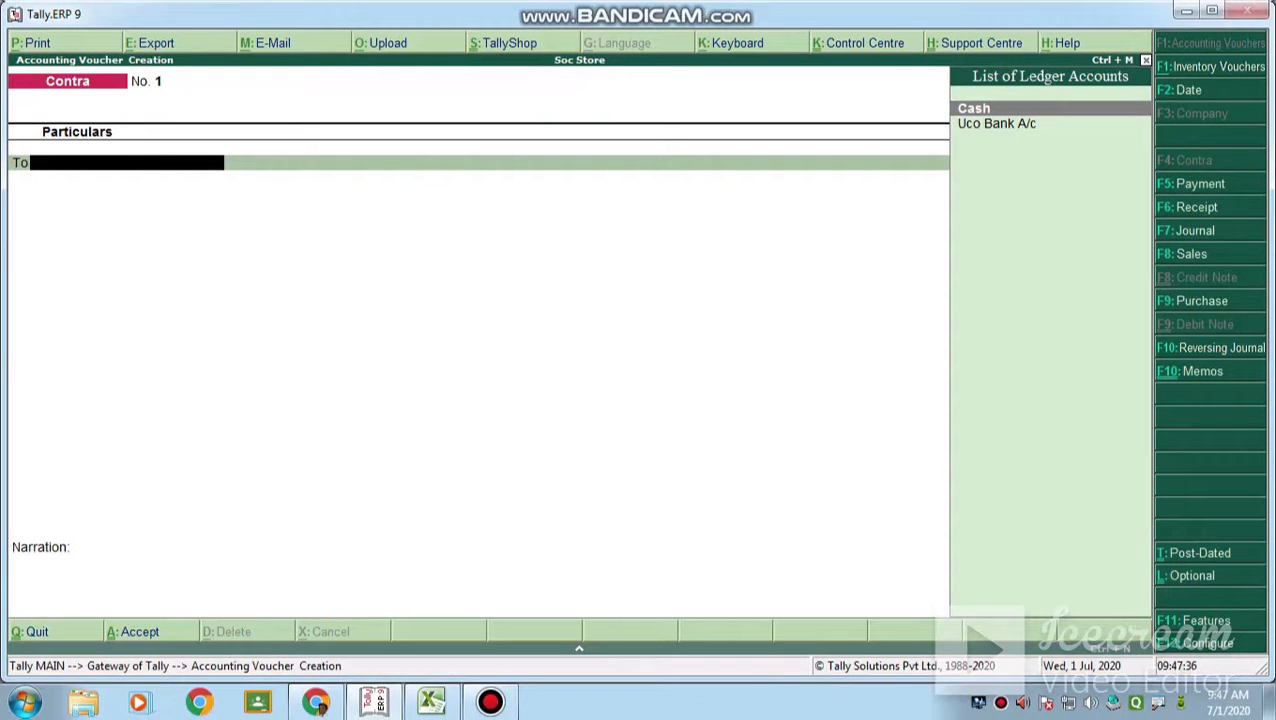
Confirm the 2/4/2019 entry in Excel, credit Cash with 50,000 in the Tally contra voucher, and start its debit line
{"action": "mouse_move", "coordinate": [431, 702]}
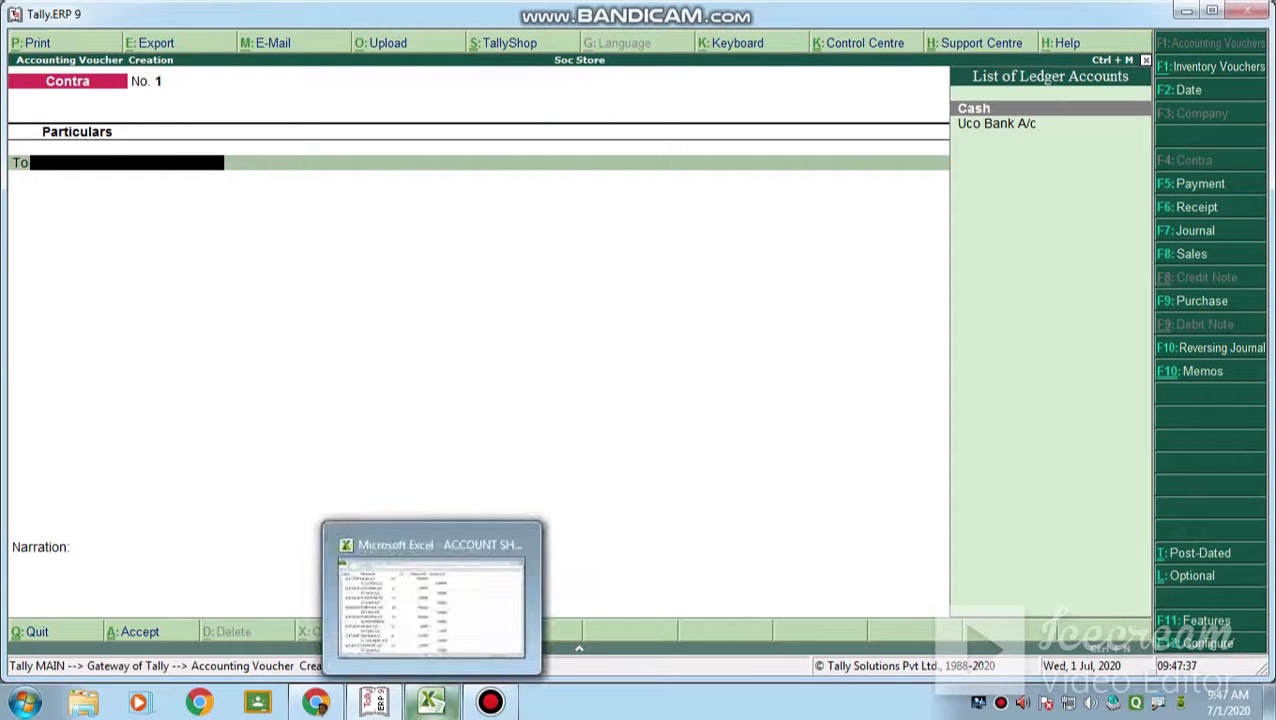
{"action": "left_click", "coordinate": [431, 600]}
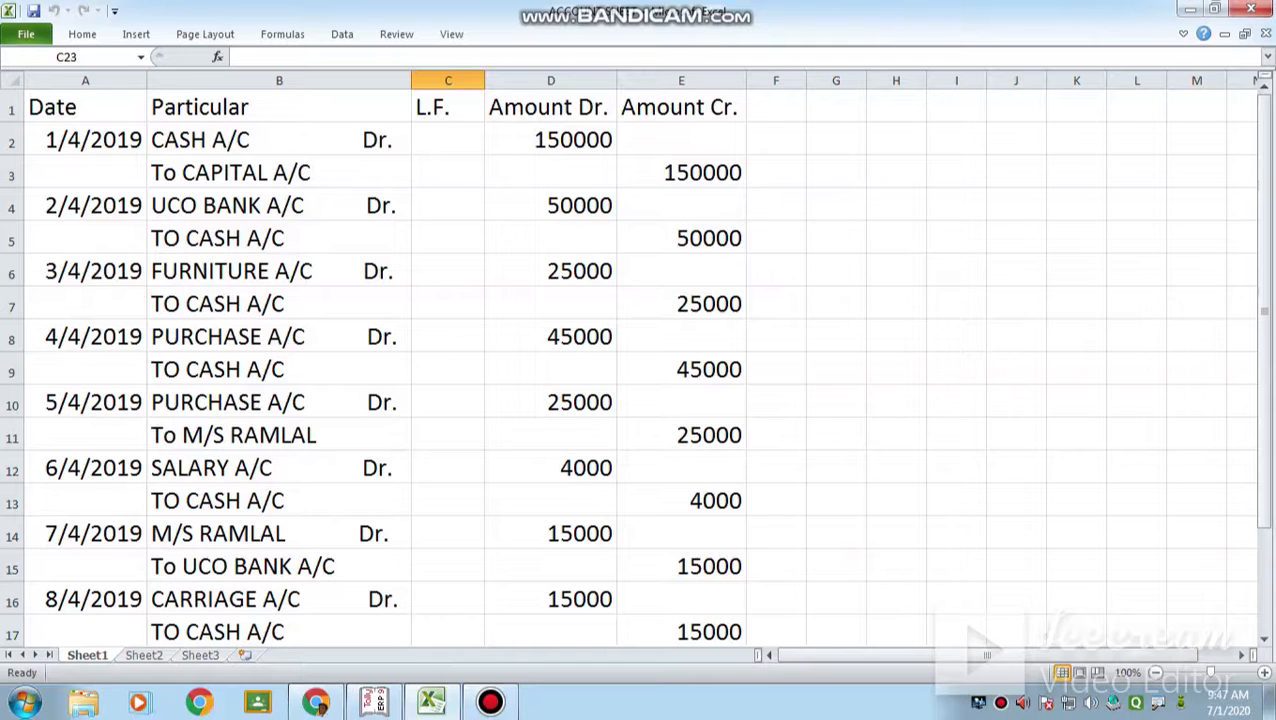
{"action": "mouse_move", "coordinate": [374, 702]}
{"action": "left_click", "coordinate": [380, 597]}
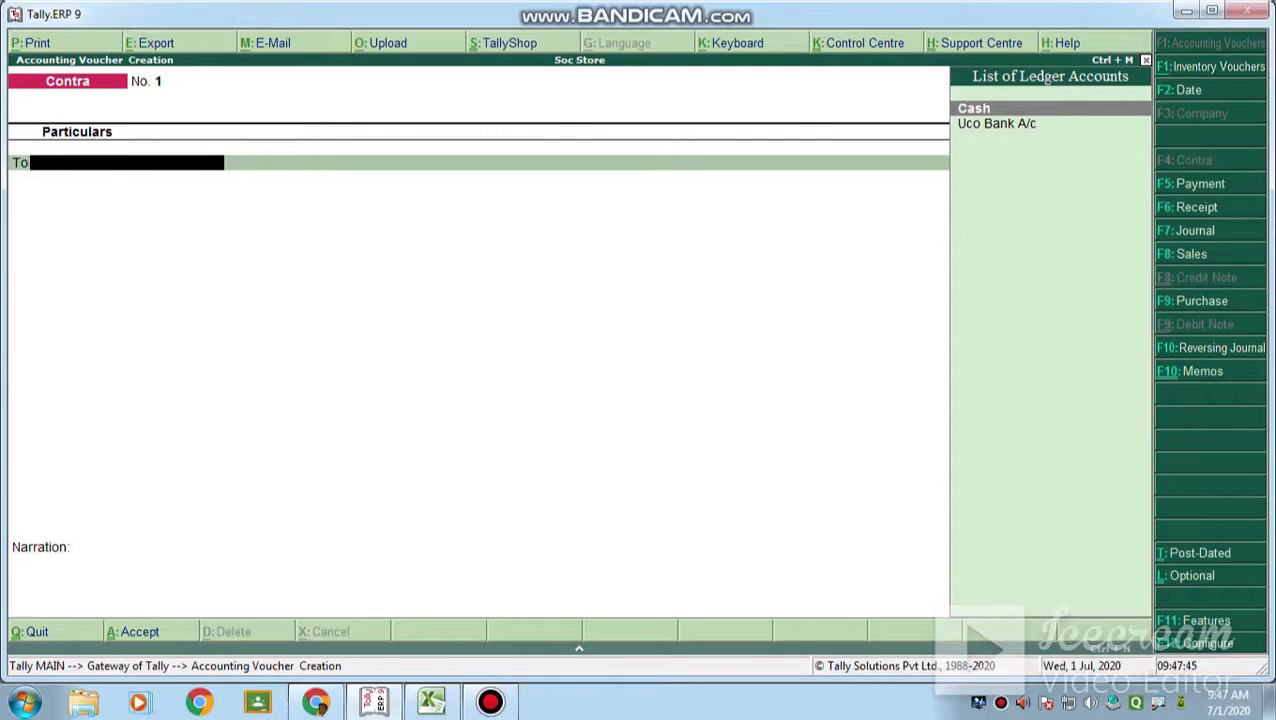
{"action": "key", "text": "Return"}
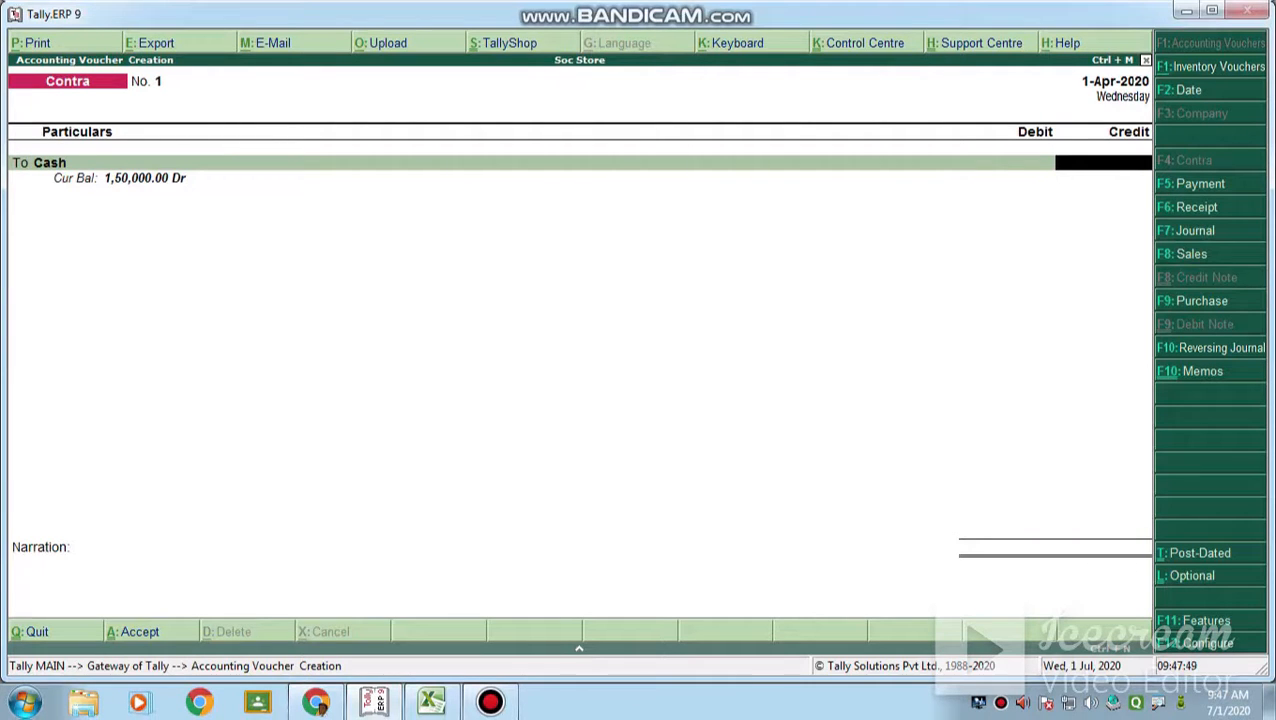
{"action": "left_click", "coordinate": [431, 702]}
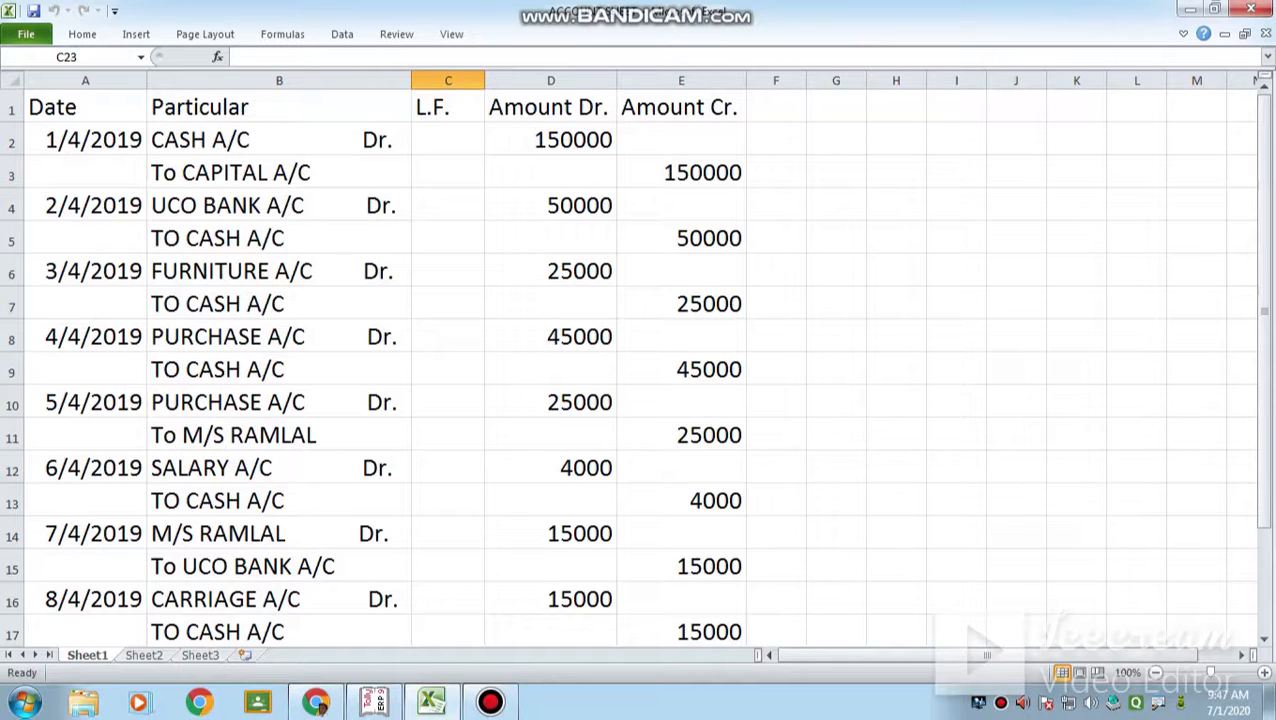
{"action": "left_click", "coordinate": [373, 702]}
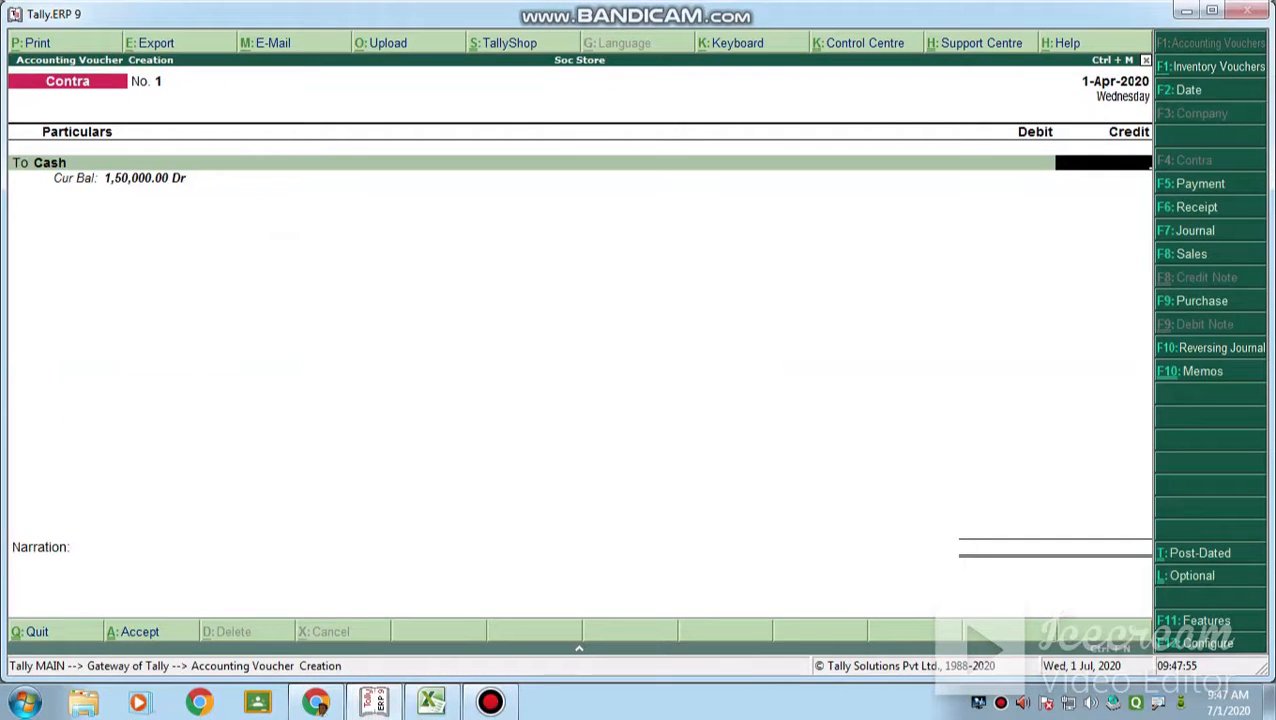
{"action": "type", "text": "50,000"}
{"action": "key", "text": "Return"}
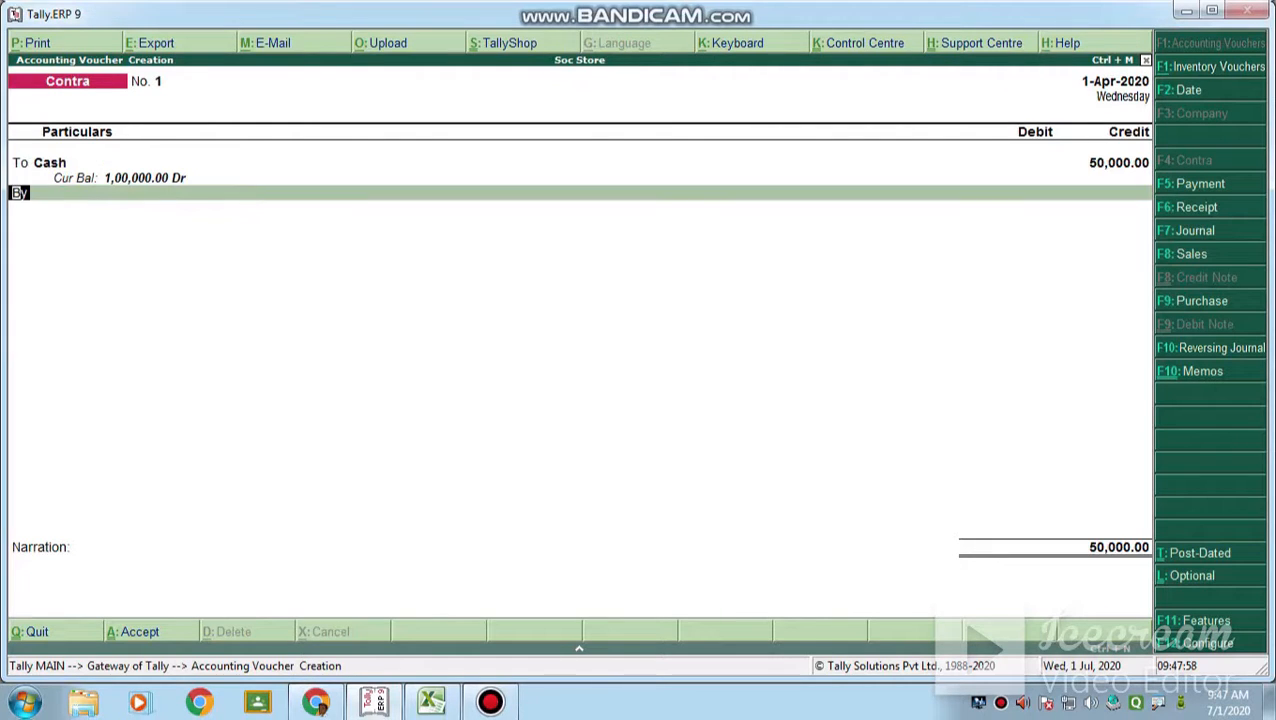
{"action": "key", "text": "Return"}
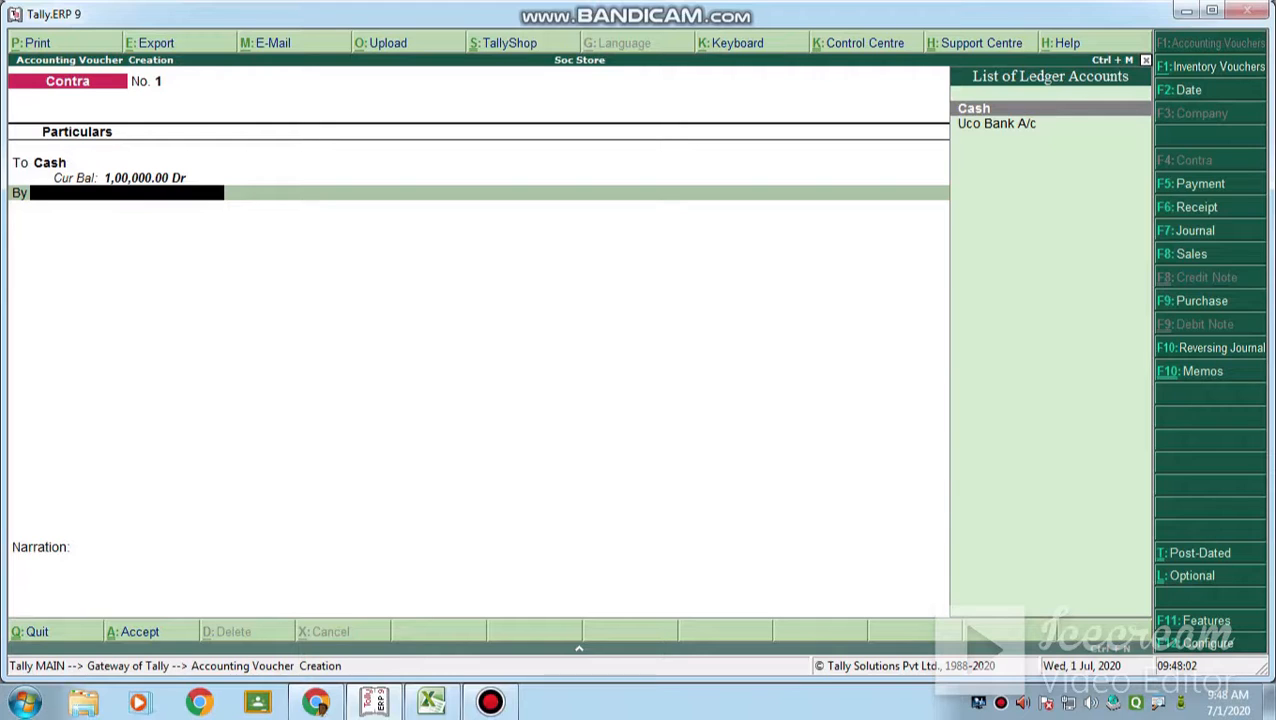
Debit Uco Bank A/c with 50,000 in the contra voucher
{"action": "key", "text": "Down"}
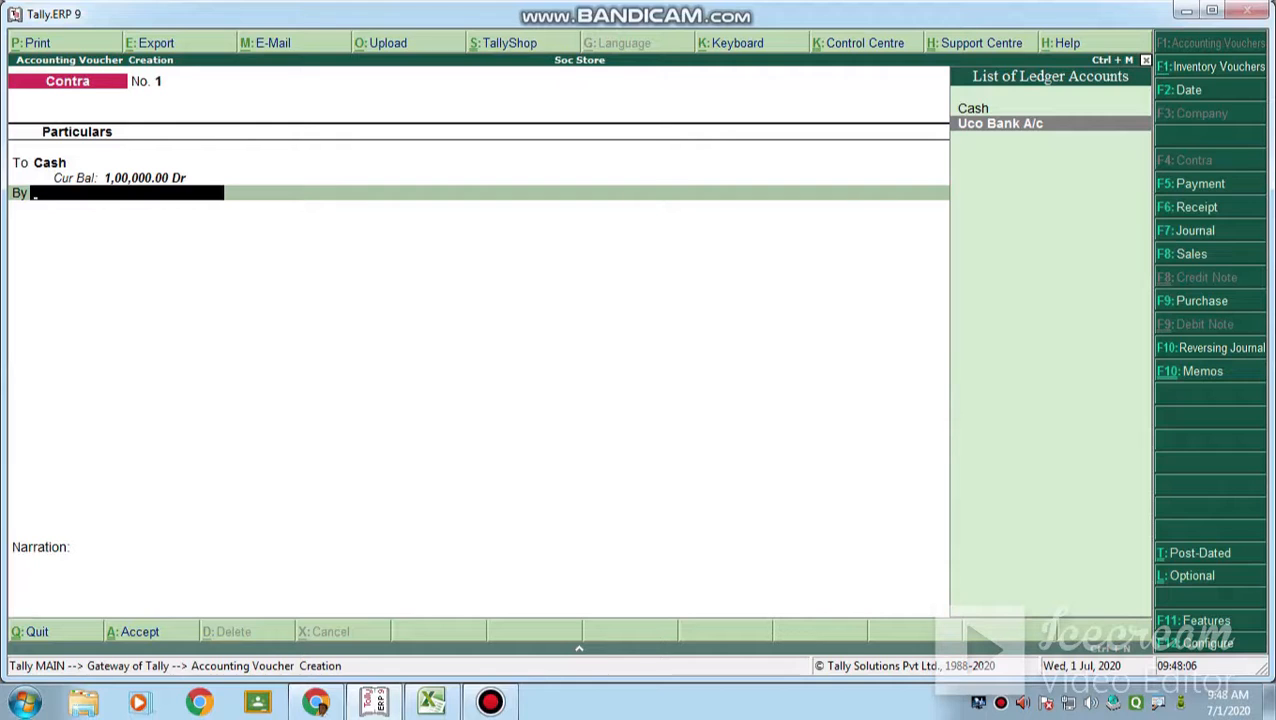
{"action": "key", "text": "Return"}
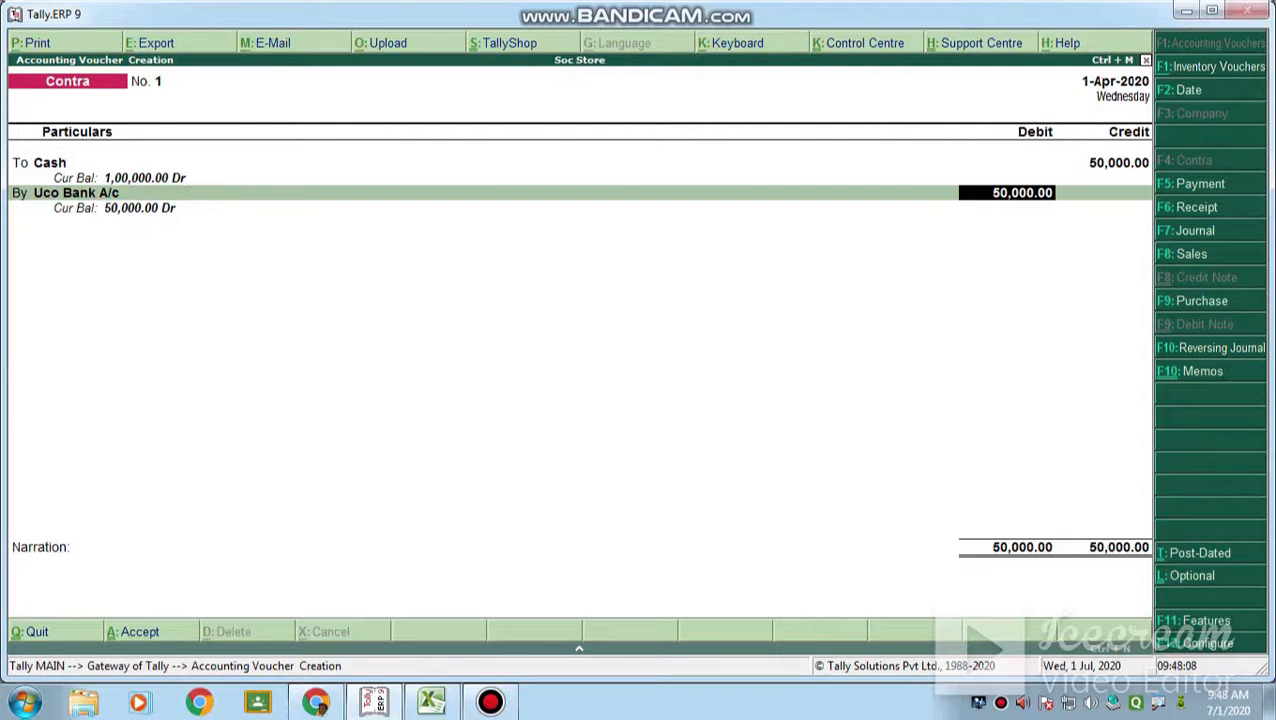
{"action": "key", "text": "Return"}
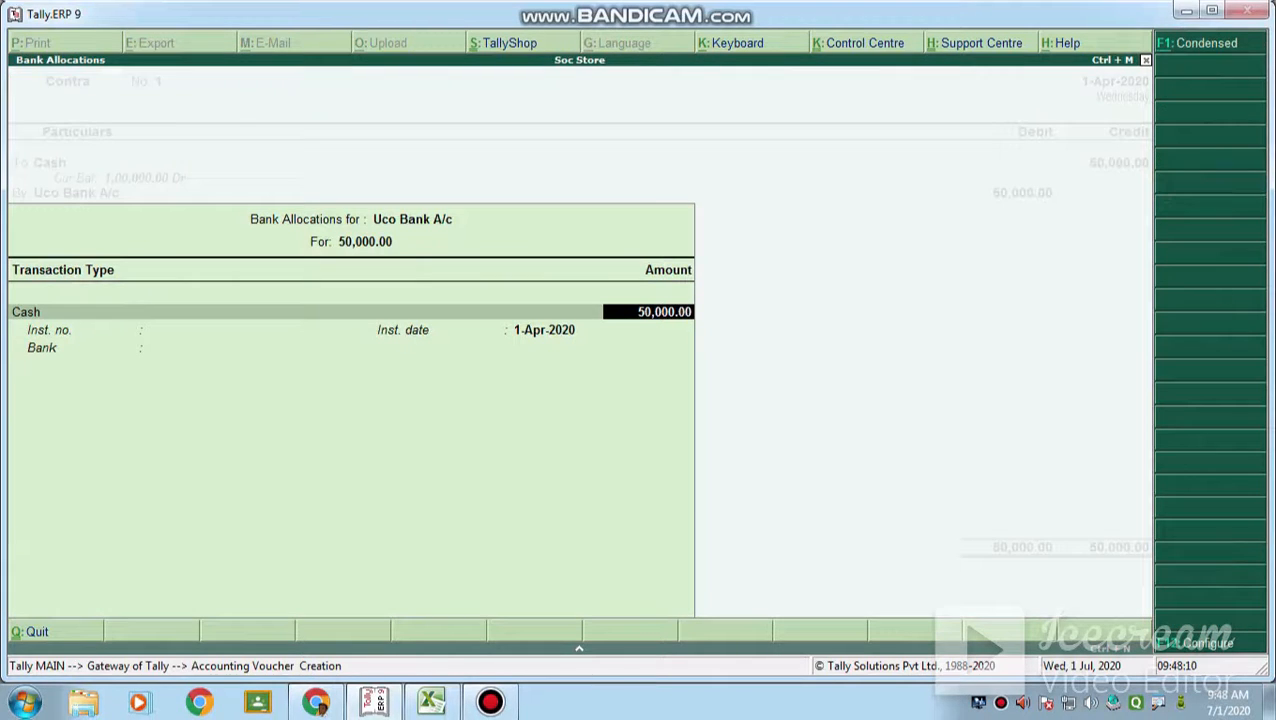
Accept the Uco Bank A/c allocation of 50,000 as Cash, leaving the instrument details and all cash denominations blank
{"action": "key", "text": "Return"}
{"action": "key", "text": "Return"}
{"action": "key", "text": "Return"}
{"action": "key", "text": "Return"}
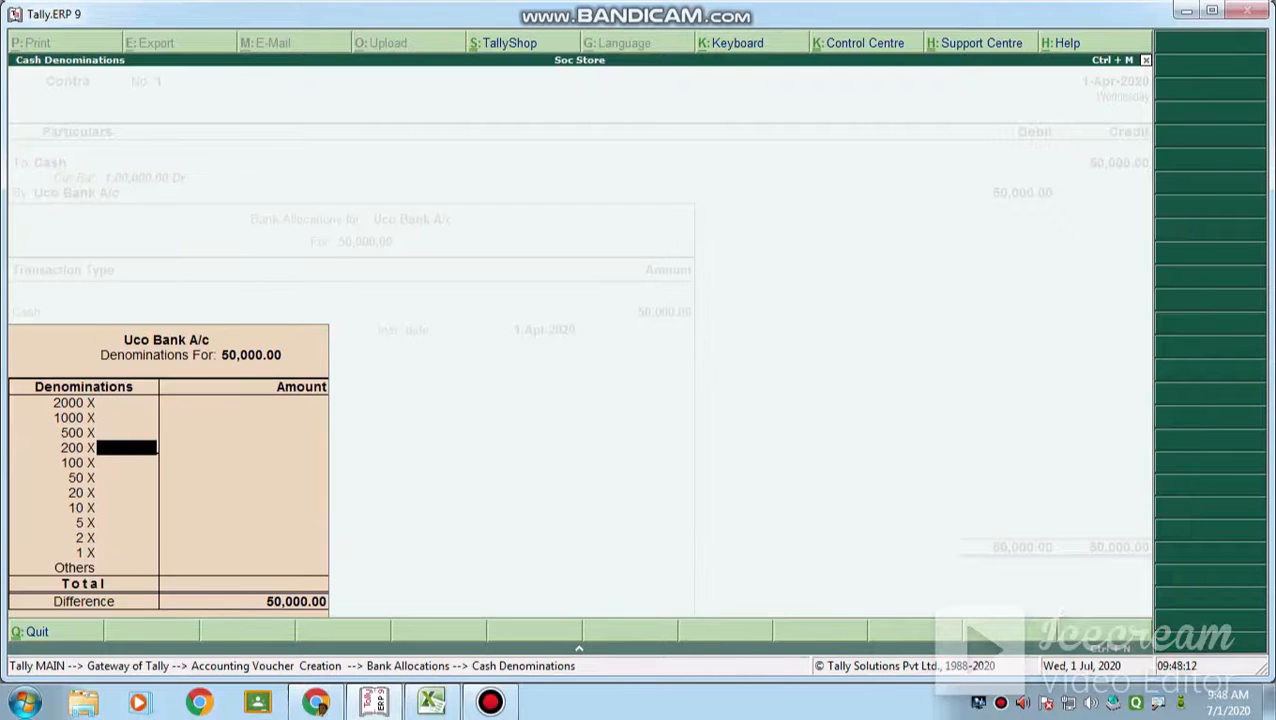
{"action": "key", "text": "Return"}
{"action": "key", "text": "Return"}
{"action": "key", "text": "Return"}
{"action": "key", "text": "Return"}
{"action": "key", "text": "Return"}
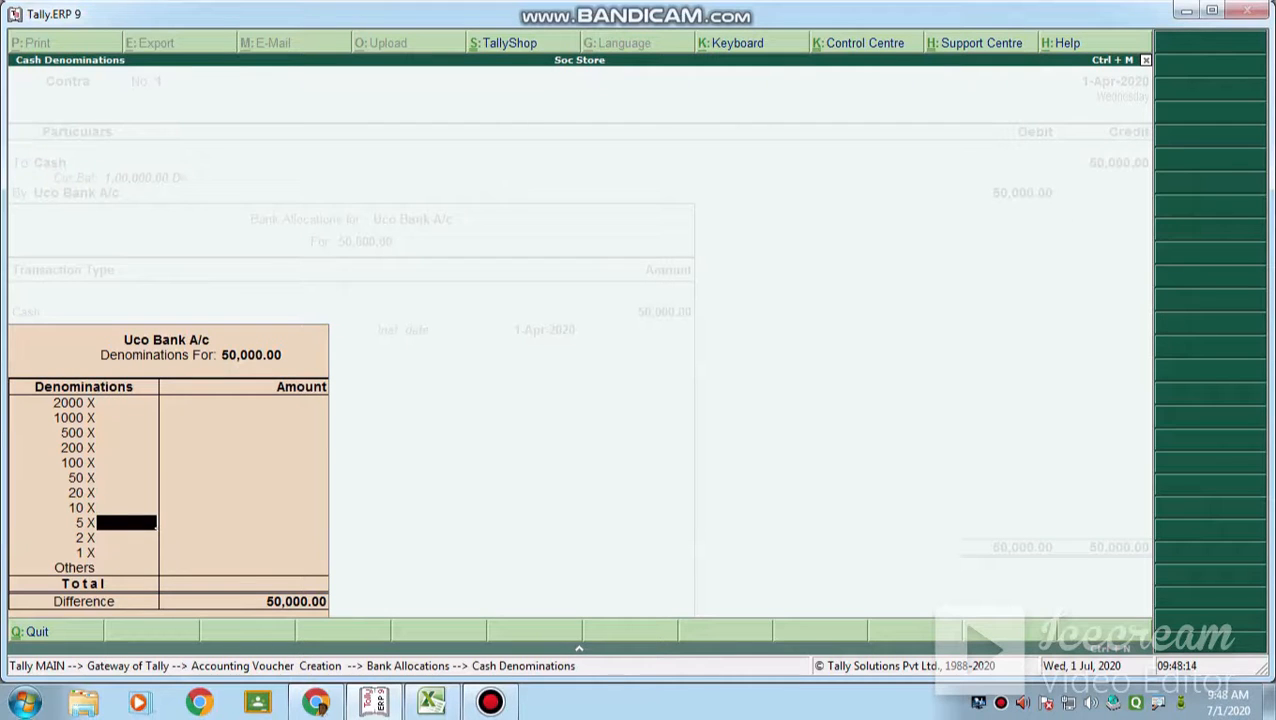
{"action": "key", "text": "Return"}
{"action": "key", "text": "Return"}
{"action": "key", "text": "Return"}
{"action": "key", "text": "Return"}
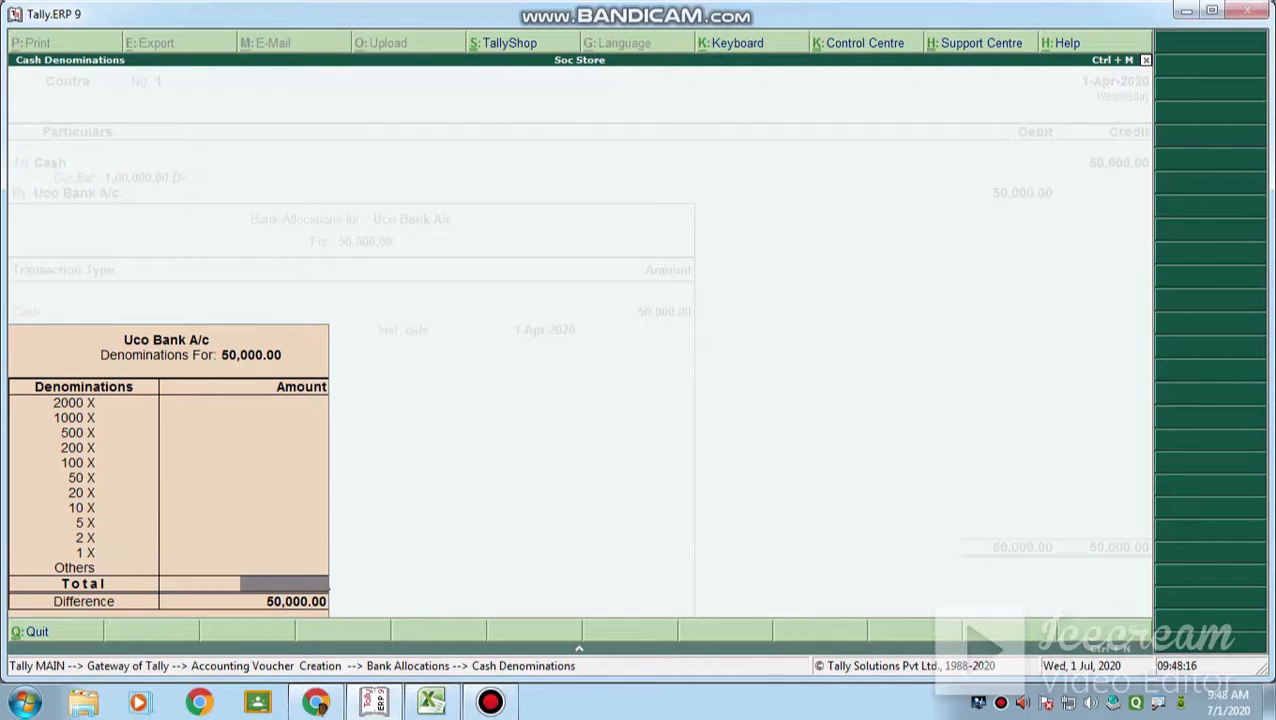
{"action": "key", "text": "Return"}
{"action": "key", "text": "Return"}
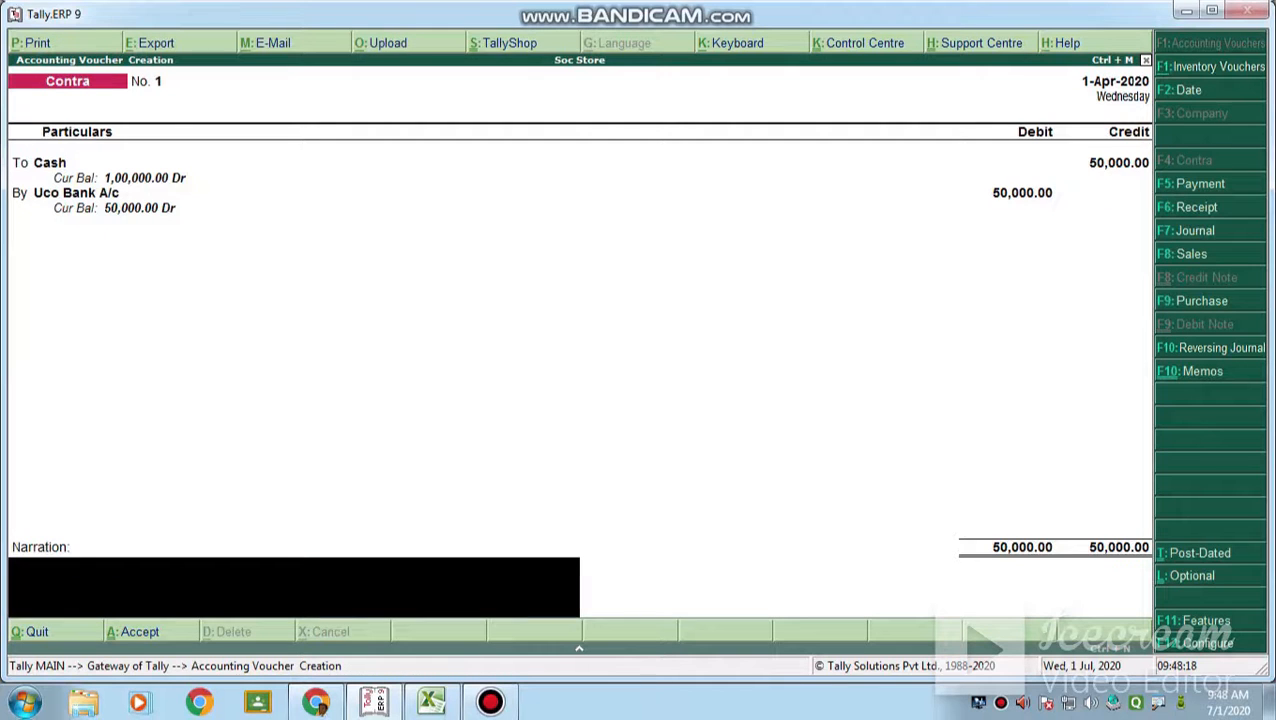
Add the narration "Being Cash deposit" to the contra voucher and save it
{"action": "key", "text": "Return"}
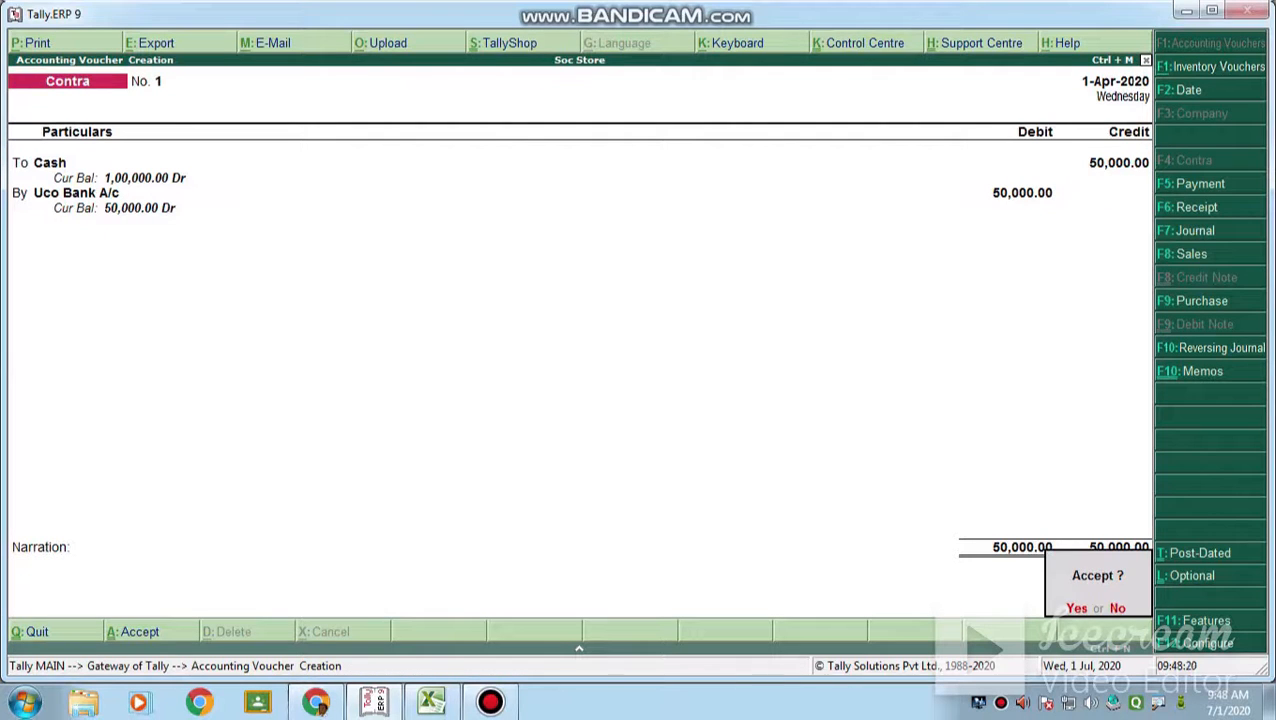
{"action": "type", "text": "nB"}
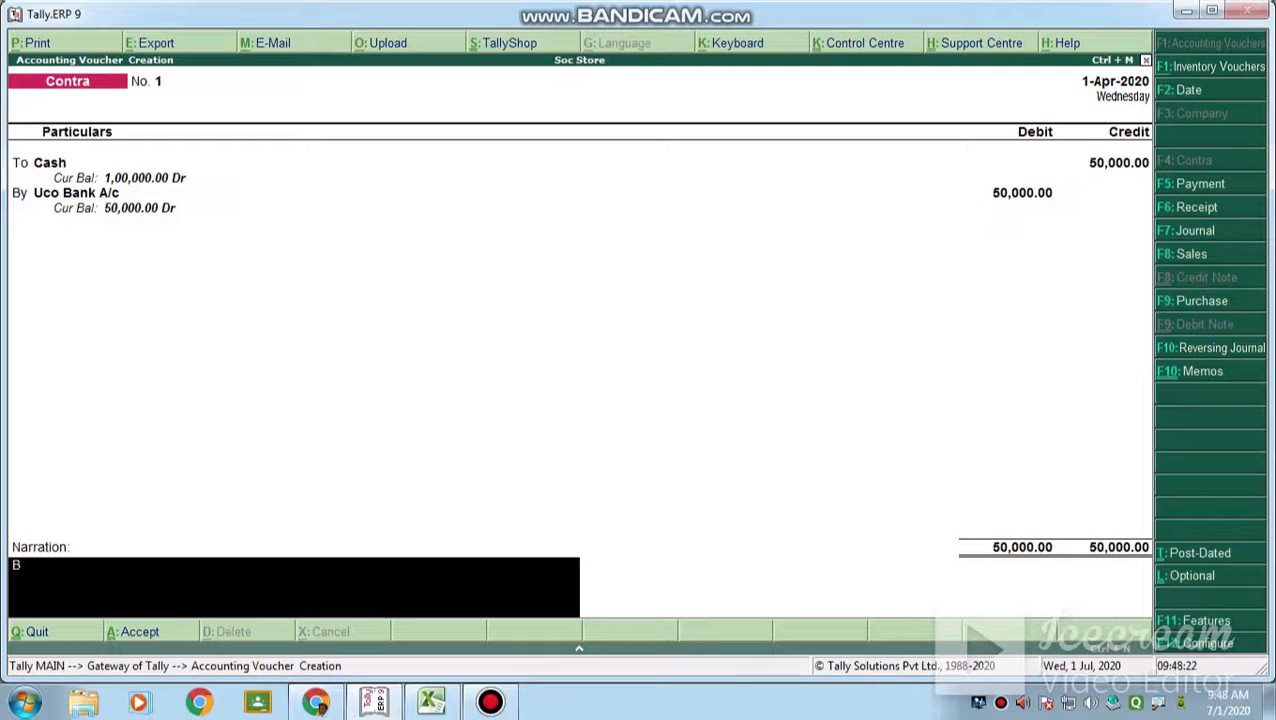
{"action": "type", "text": "eing Cash deposit"}
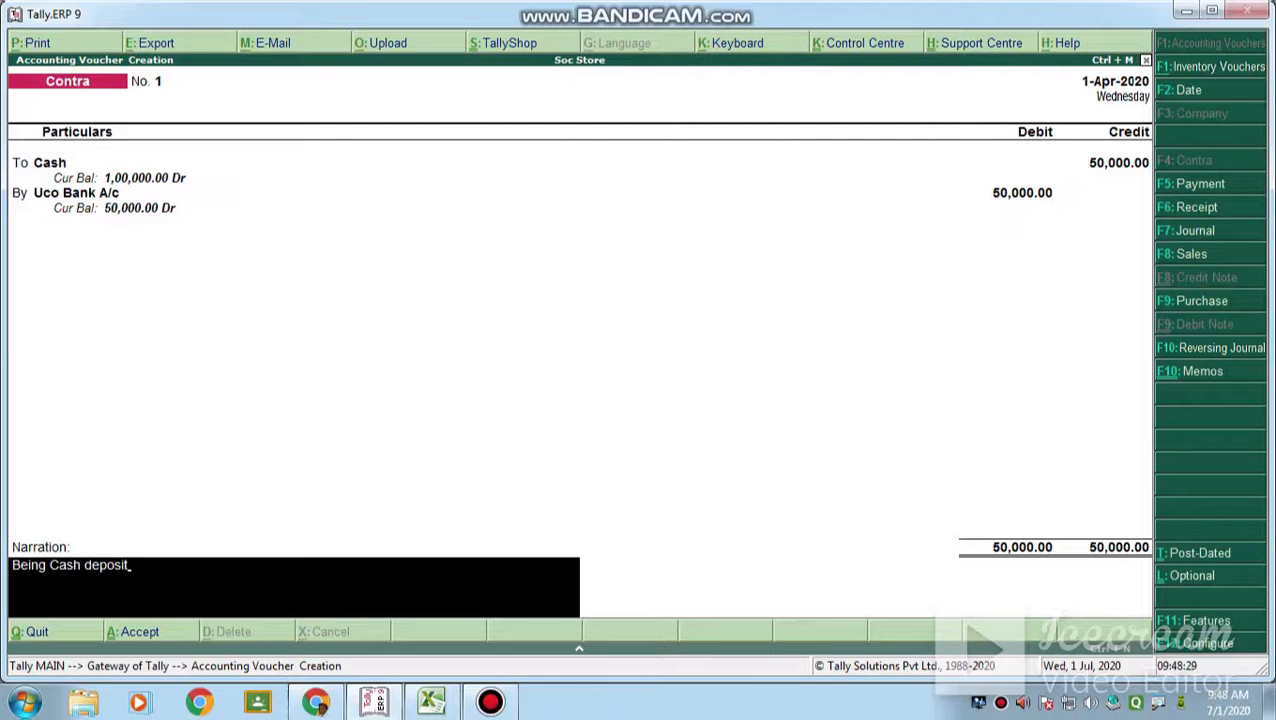
{"action": "key", "text": "Return"}
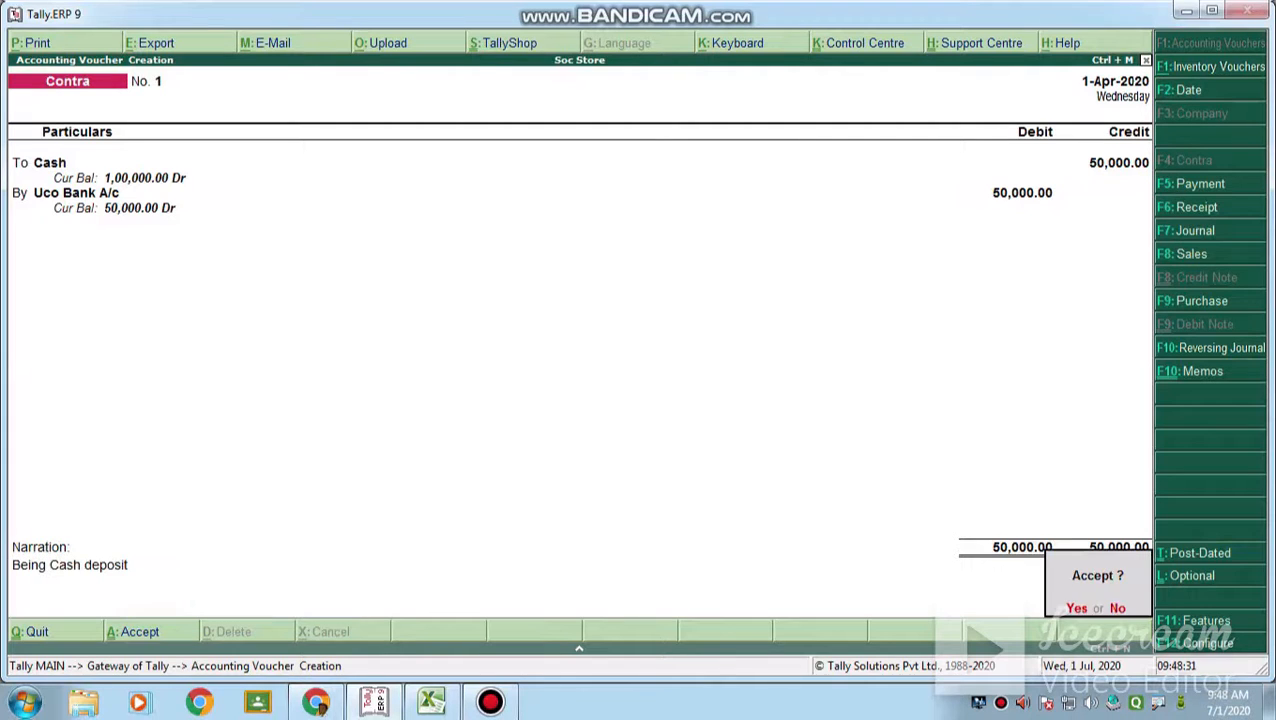
{"action": "key", "text": "y"}
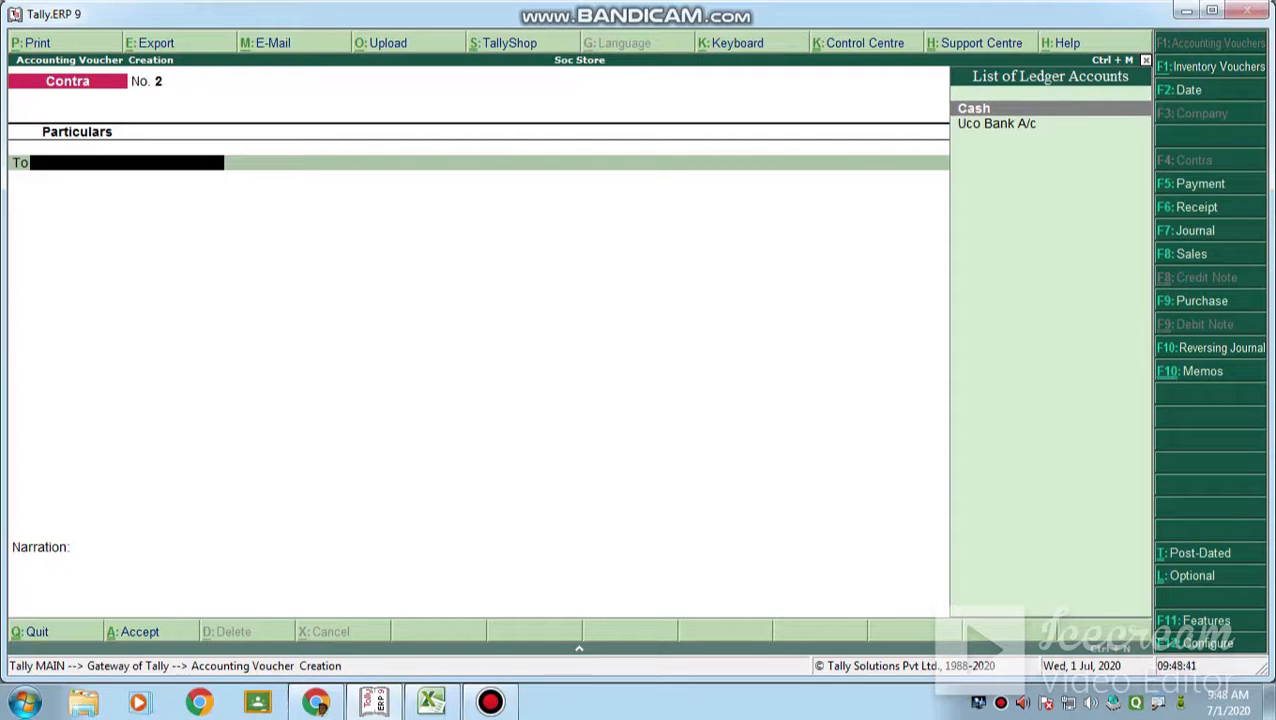
Check the 3/4/2019 entry in the Excel journal, and in Tally change the voucher type to Payment
{"action": "key", "text": "Return"}
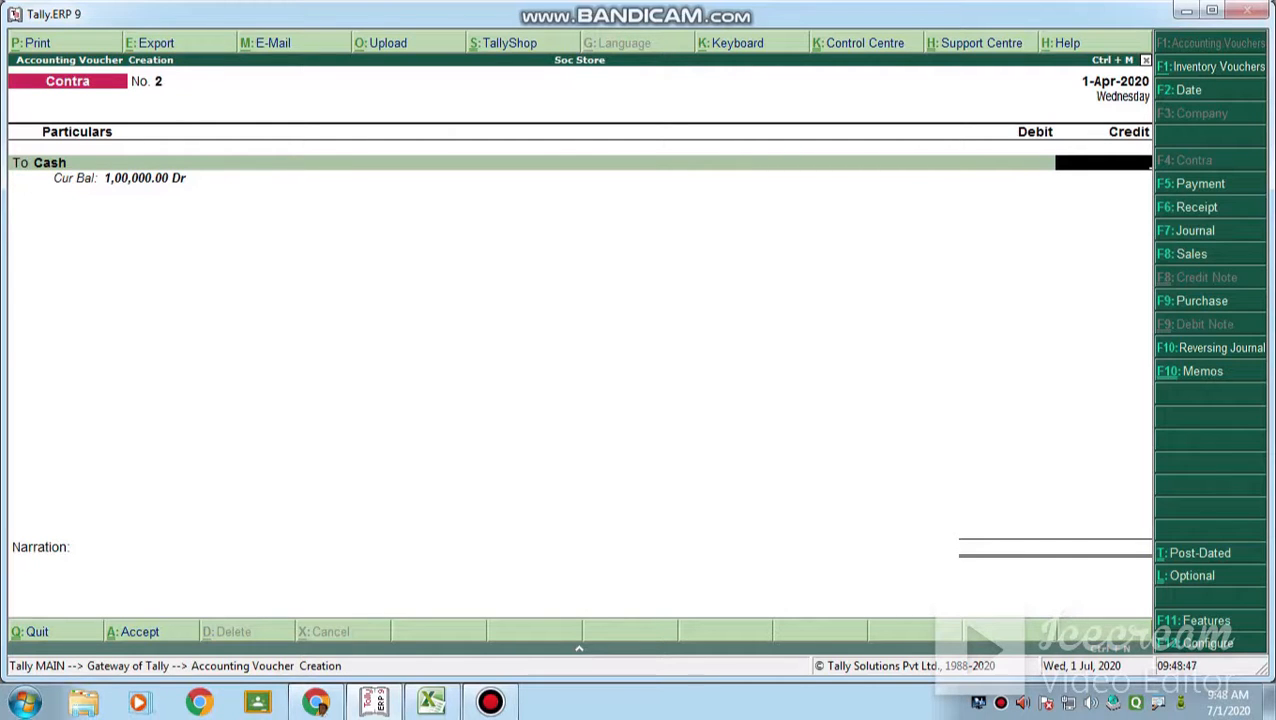
{"action": "left_click", "coordinate": [432, 702]}
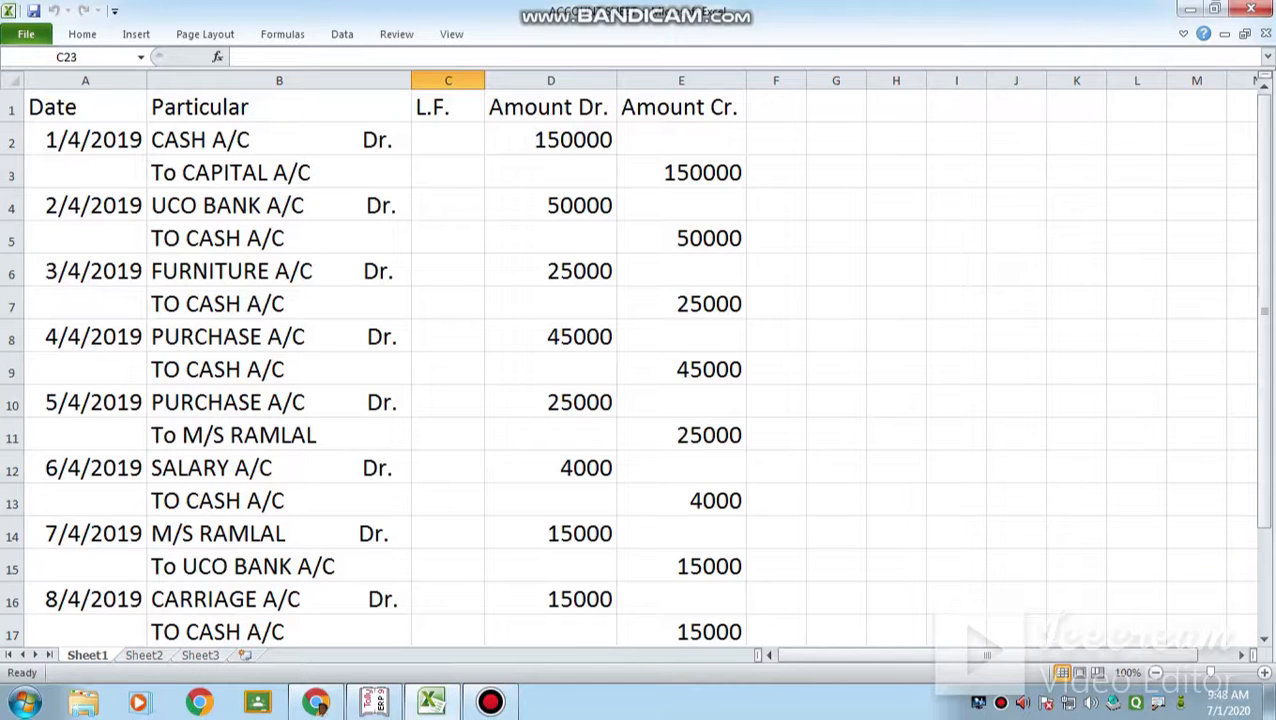
{"action": "left_click", "coordinate": [374, 702]}
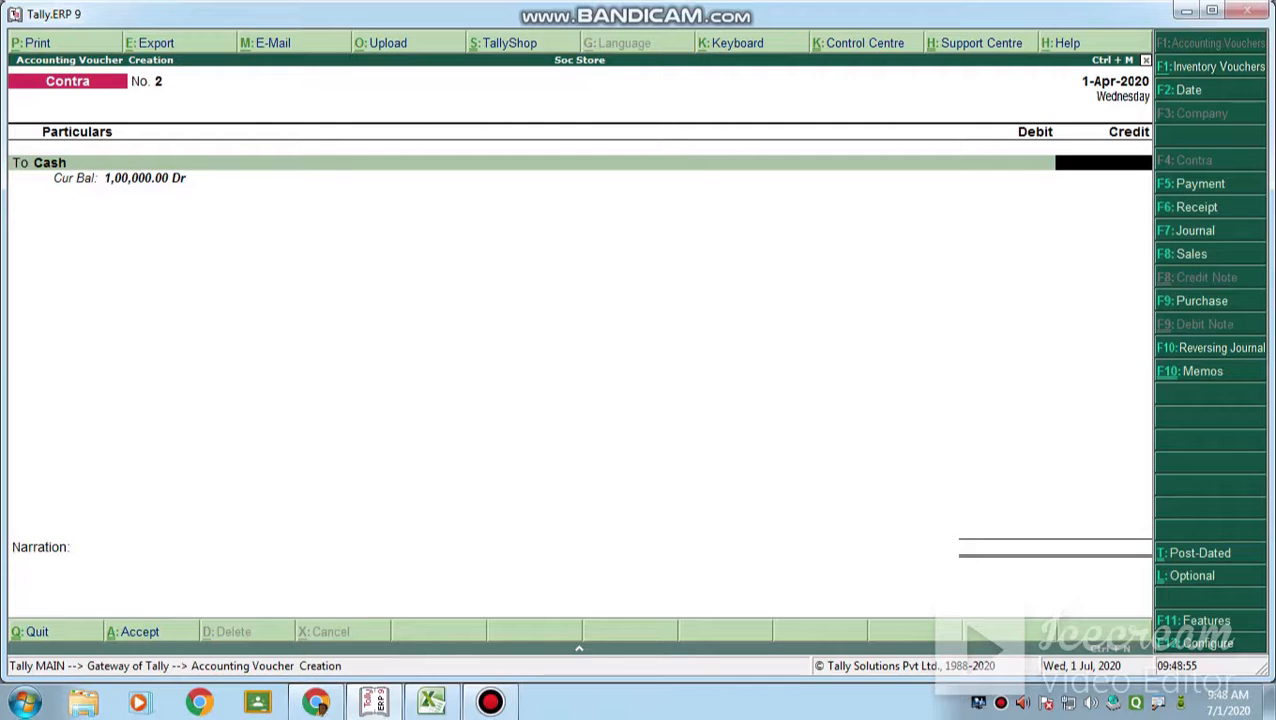
{"action": "key", "text": "F5"}
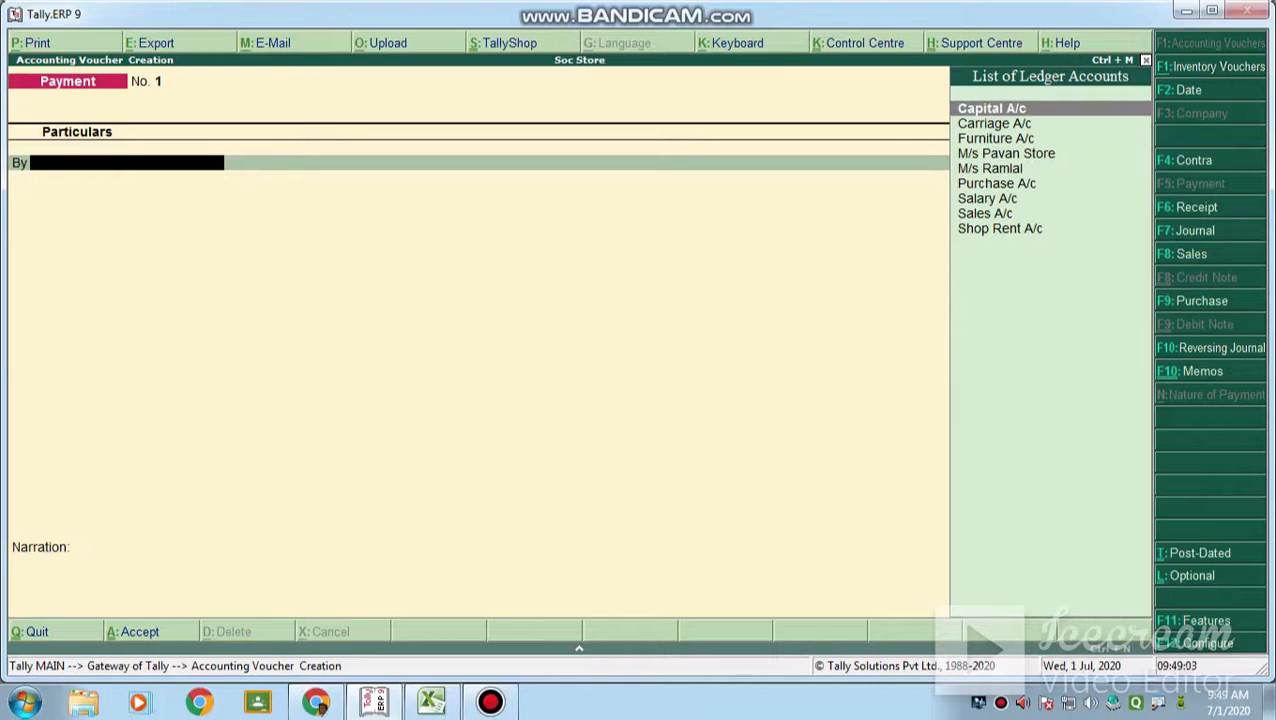
Select Furniture A/c as the debit ledger in the payment voucher, check its amount in Excel, and return to Tally
{"action": "key", "text": "Down"}
{"action": "key", "text": "Down"}
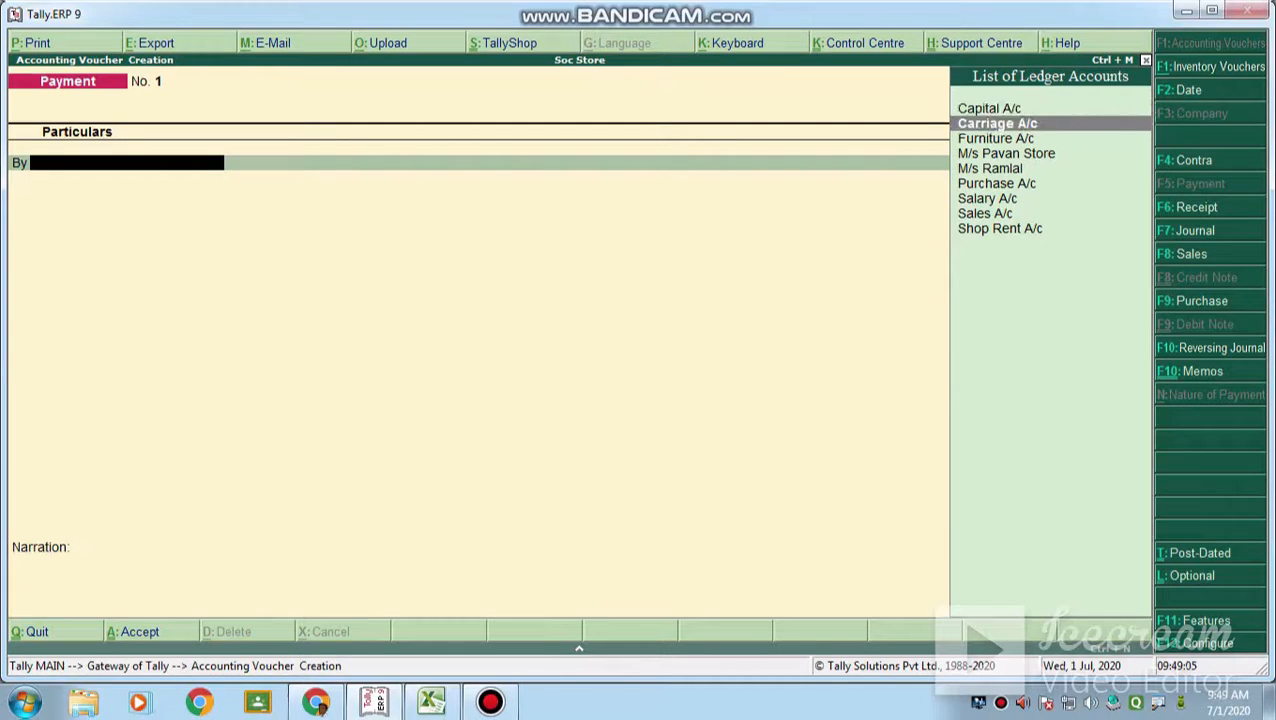
{"action": "key", "text": "Return"}
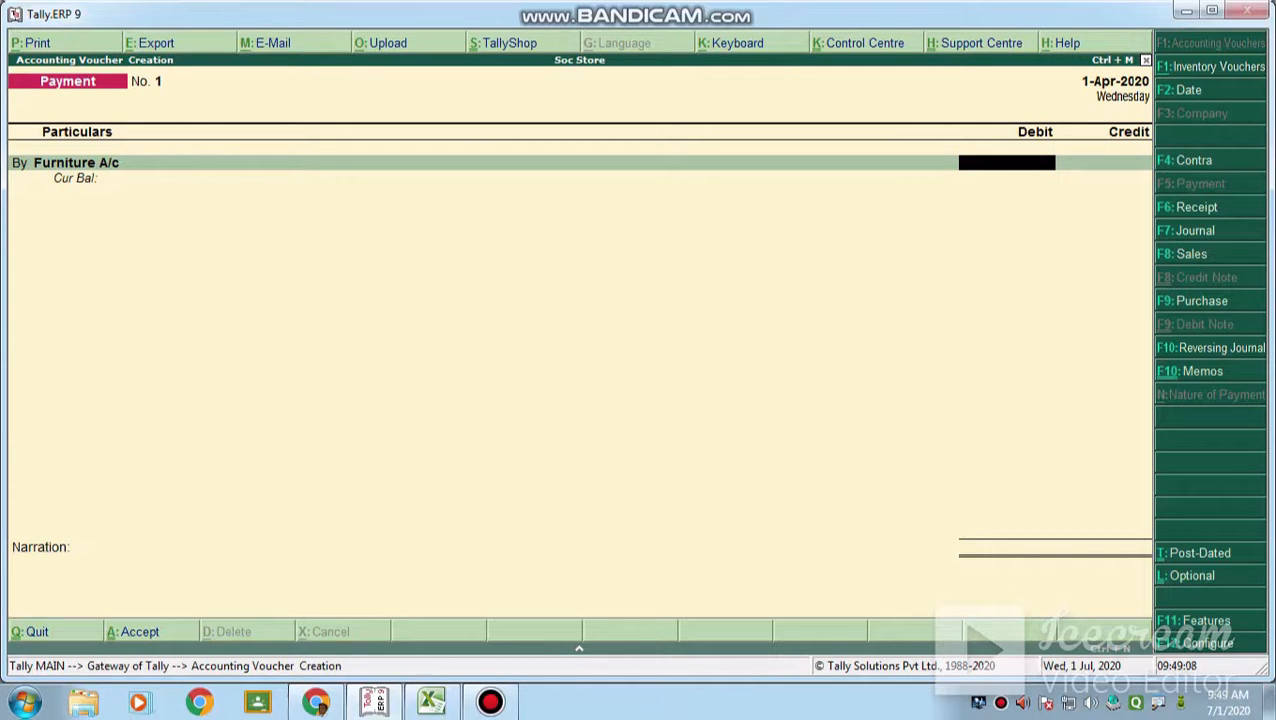
{"action": "left_click", "coordinate": [432, 701]}
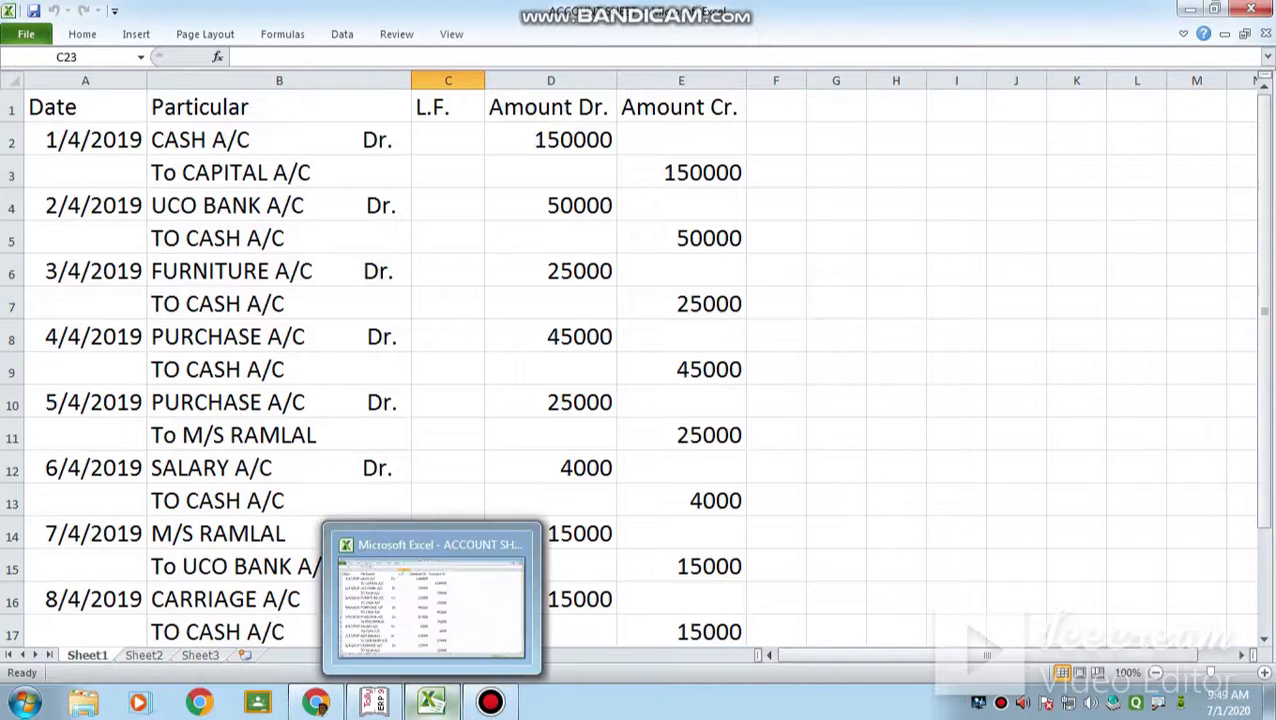
{"action": "left_click", "coordinate": [373, 701]}
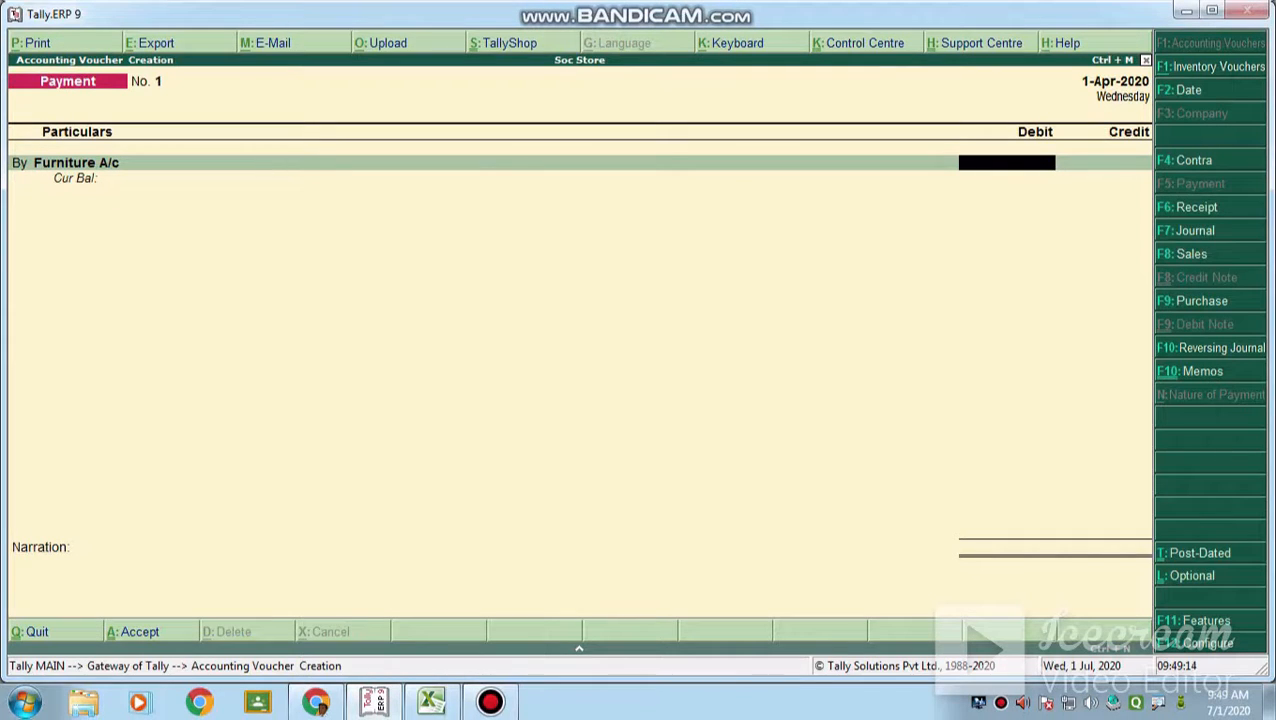
Set the payment voucher's date to 2-4-2020 and debit Furniture A/c with 25,000
{"action": "type", "text": "25000"}
{"action": "key", "text": "F2"}
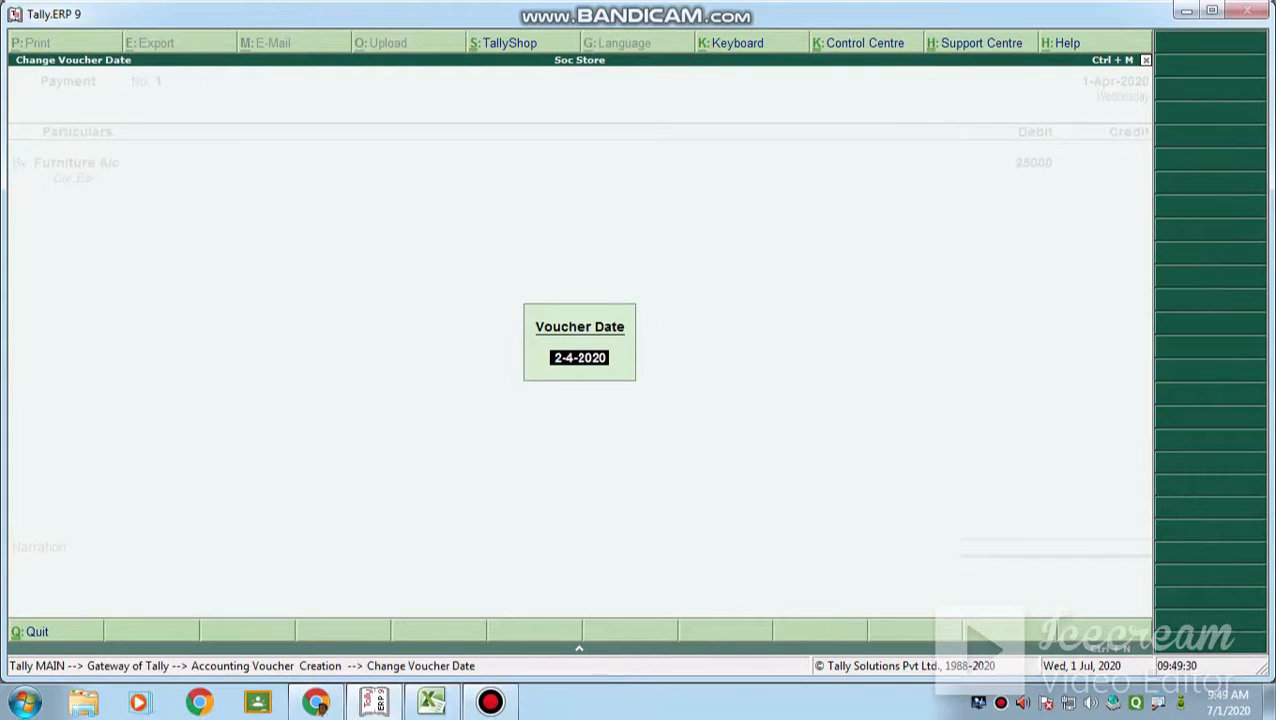
{"action": "key", "text": "Return"}
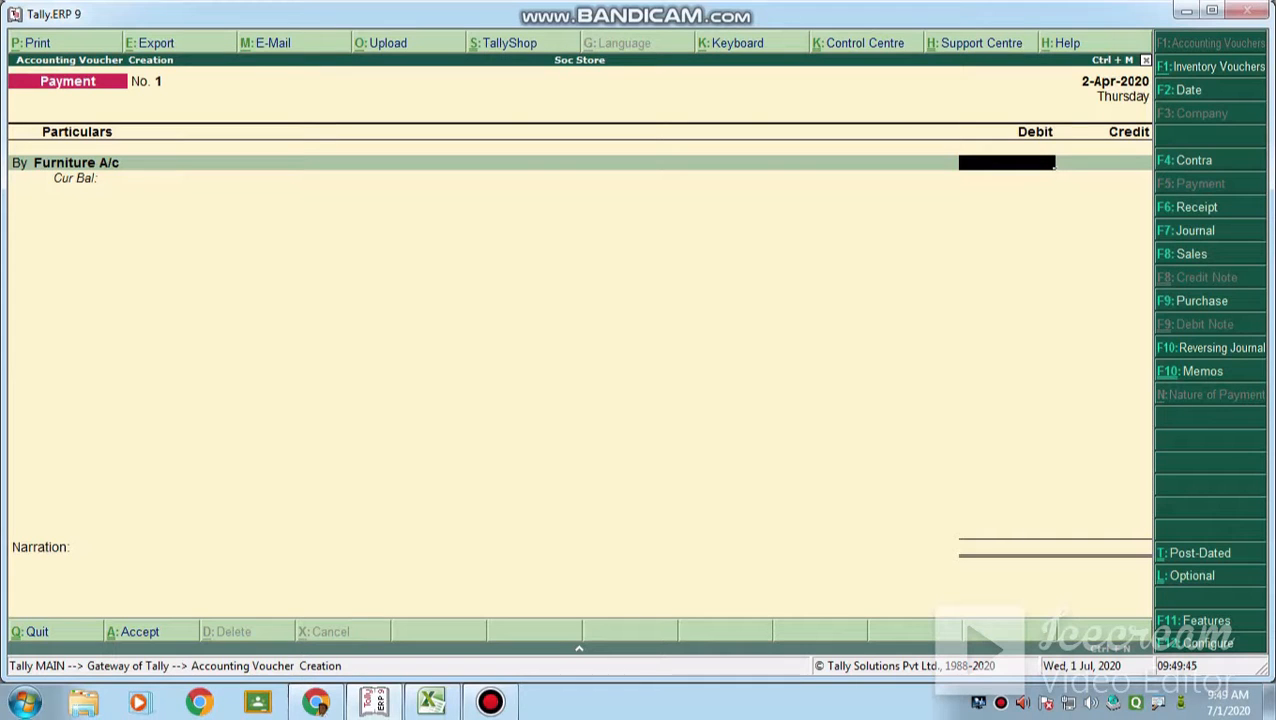
{"action": "type", "text": "25000"}
{"action": "key", "text": "Return"}
{"action": "key", "text": "Return"}
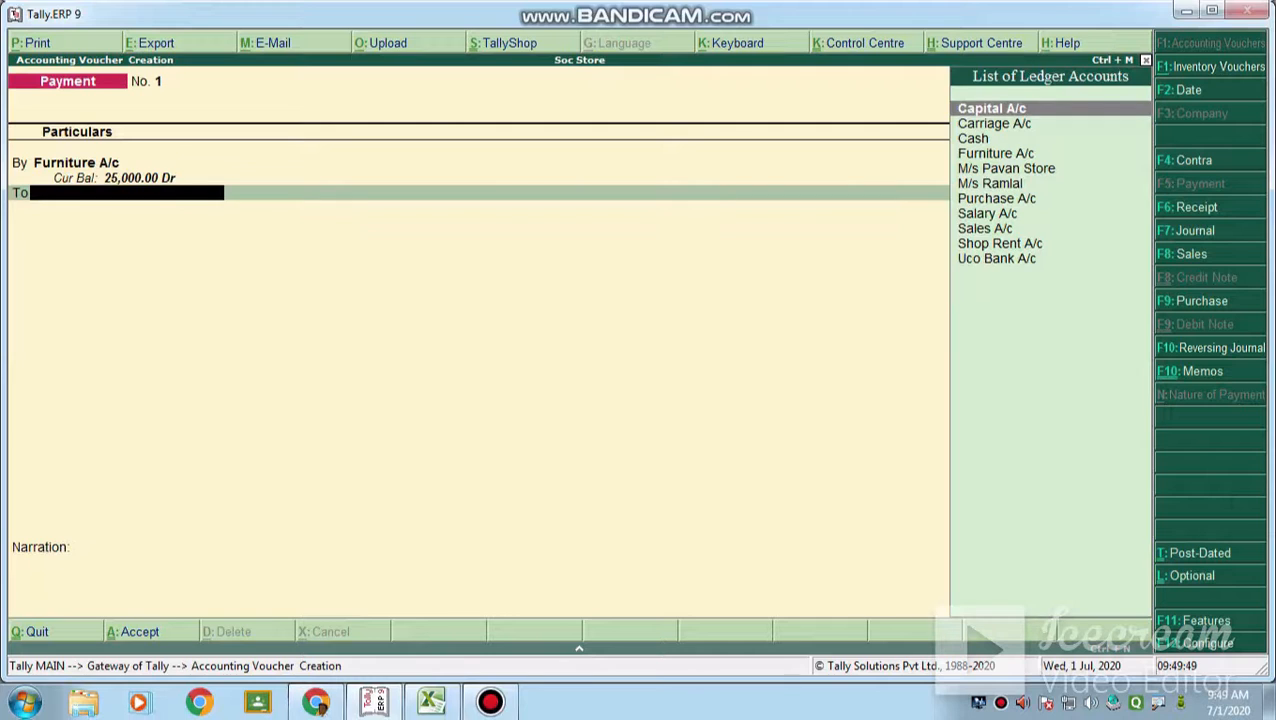
Credit Cash with 25,000 in the payment voucher, compare it with the 3/4/2019 entry in Excel, and return to Tally
{"action": "key", "text": "Down"}
{"action": "key", "text": "Down"}
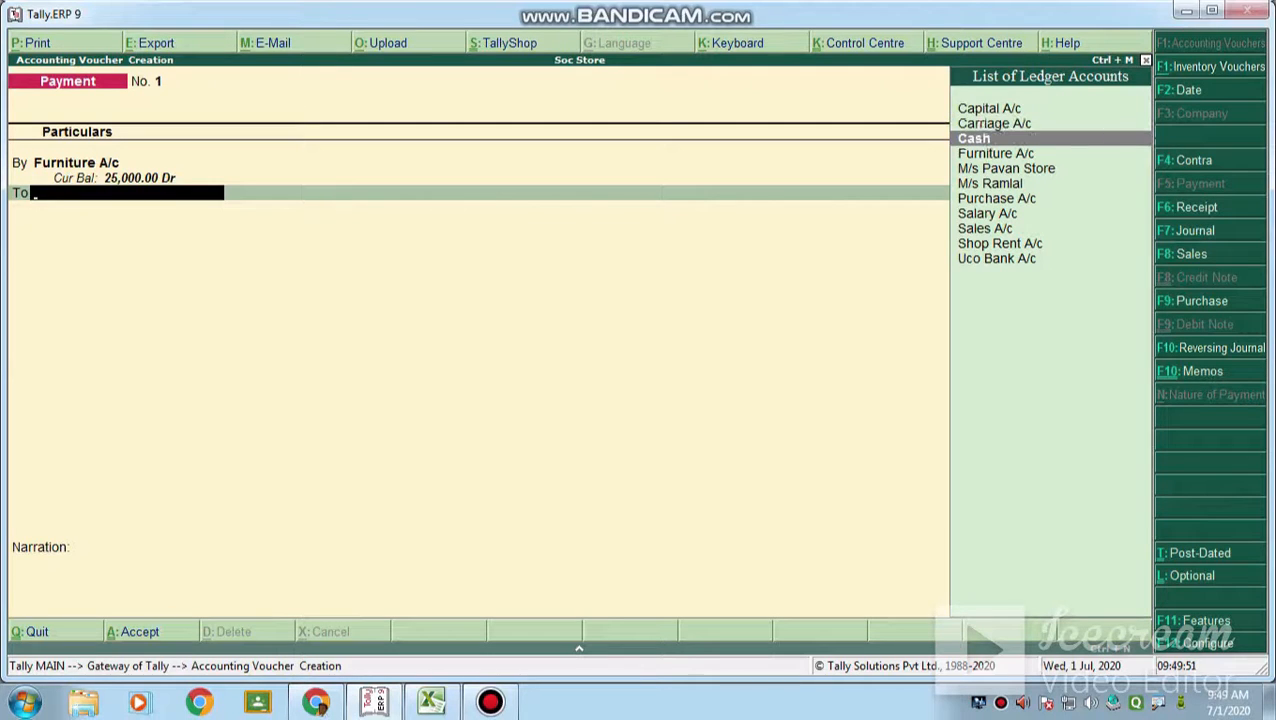
{"action": "key", "text": "Return"}
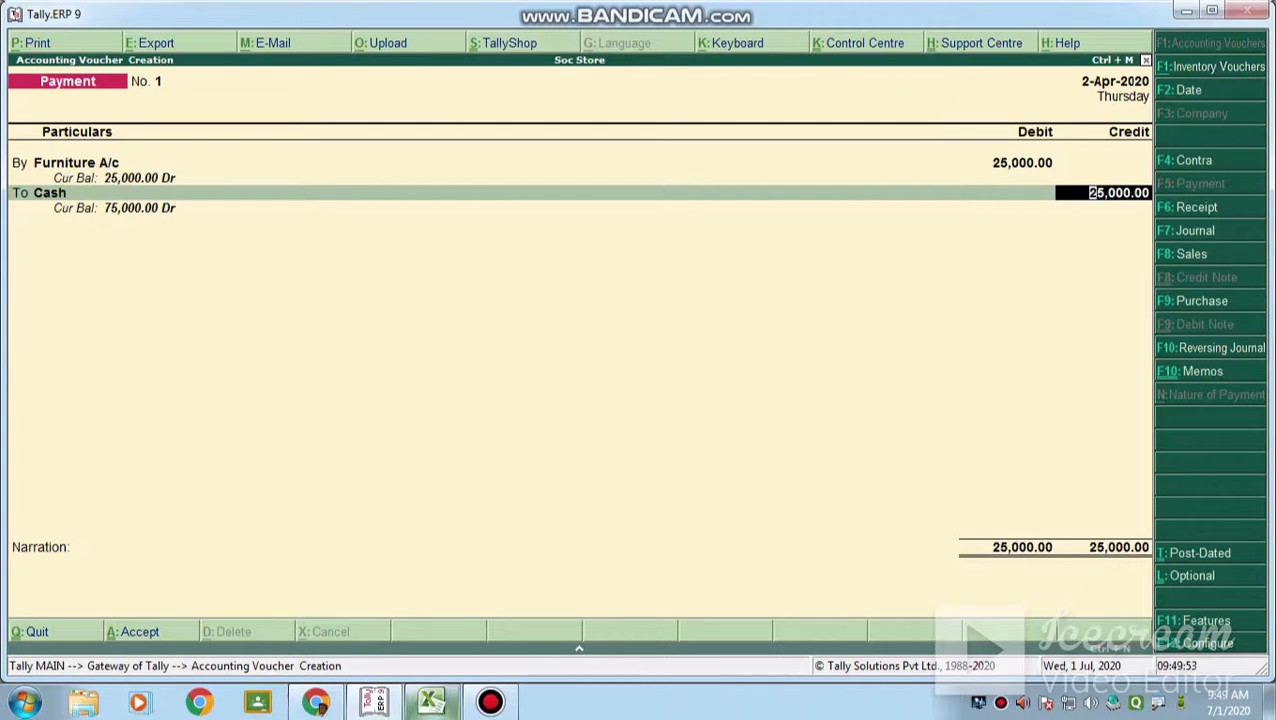
{"action": "left_click", "coordinate": [431, 702]}
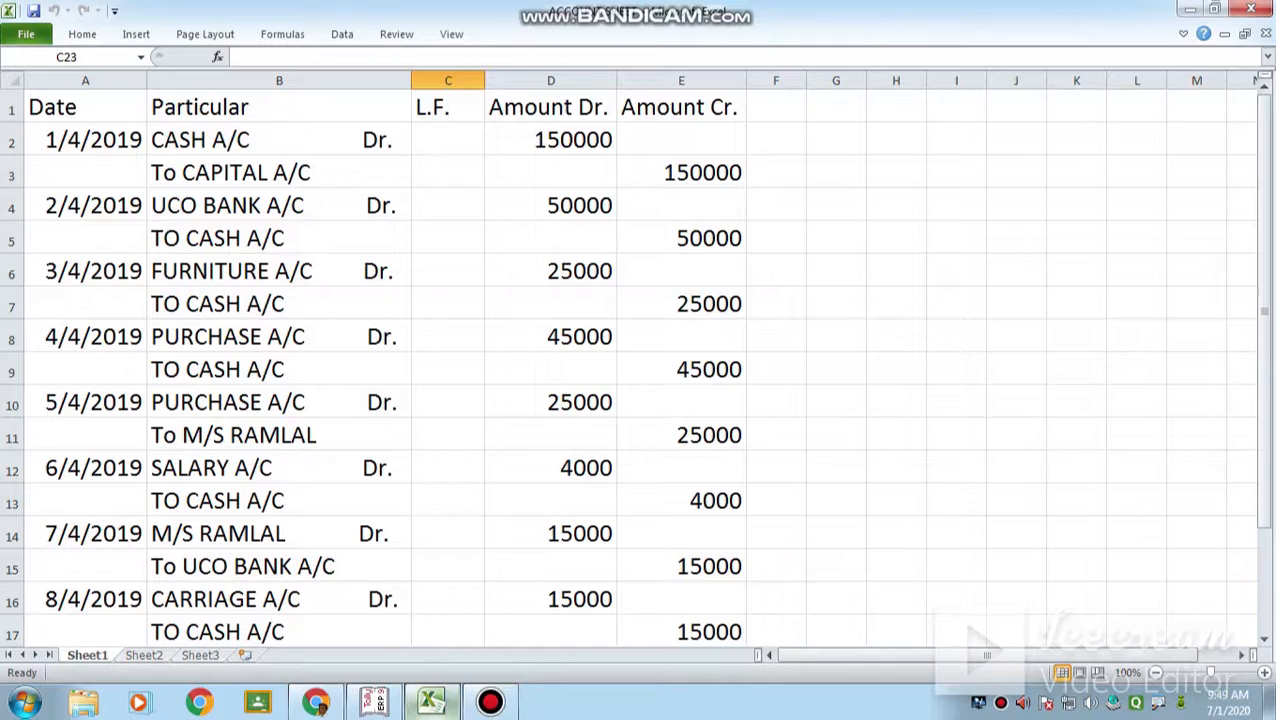
{"action": "left_click", "coordinate": [373, 702]}
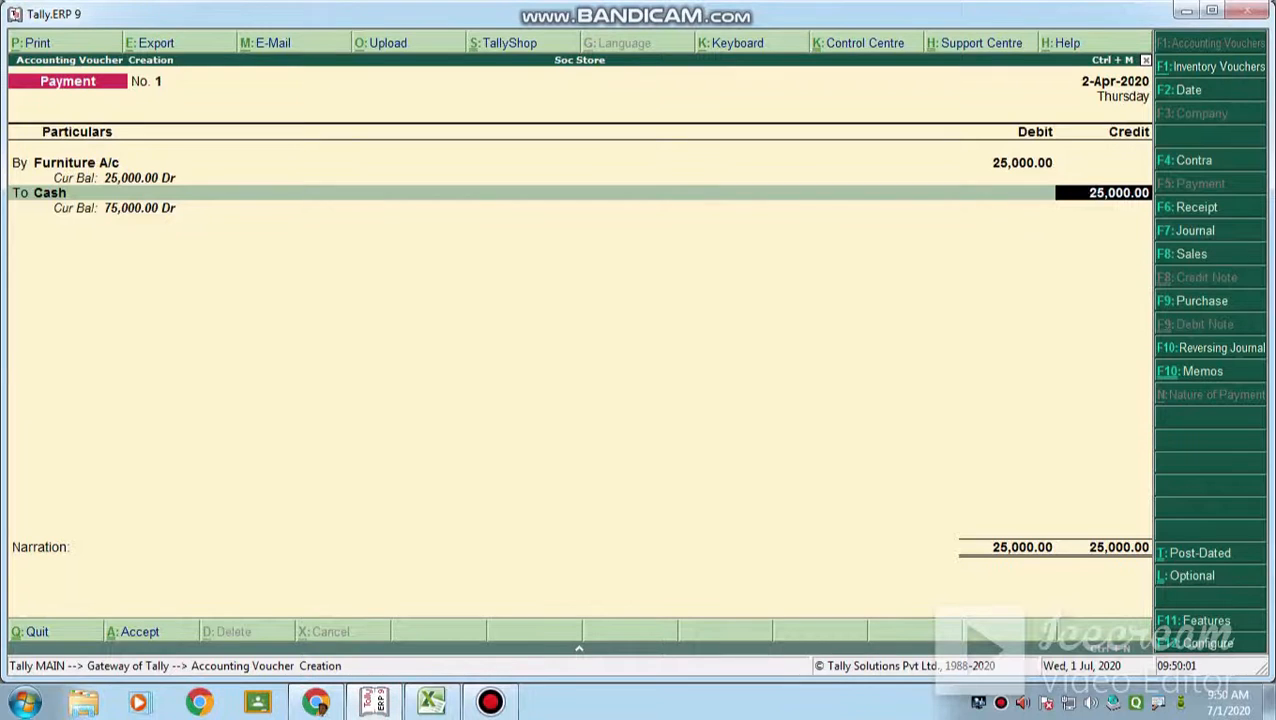
Add the narration "being cash paid" to the payment voucher and save it
{"action": "key", "text": "Return"}
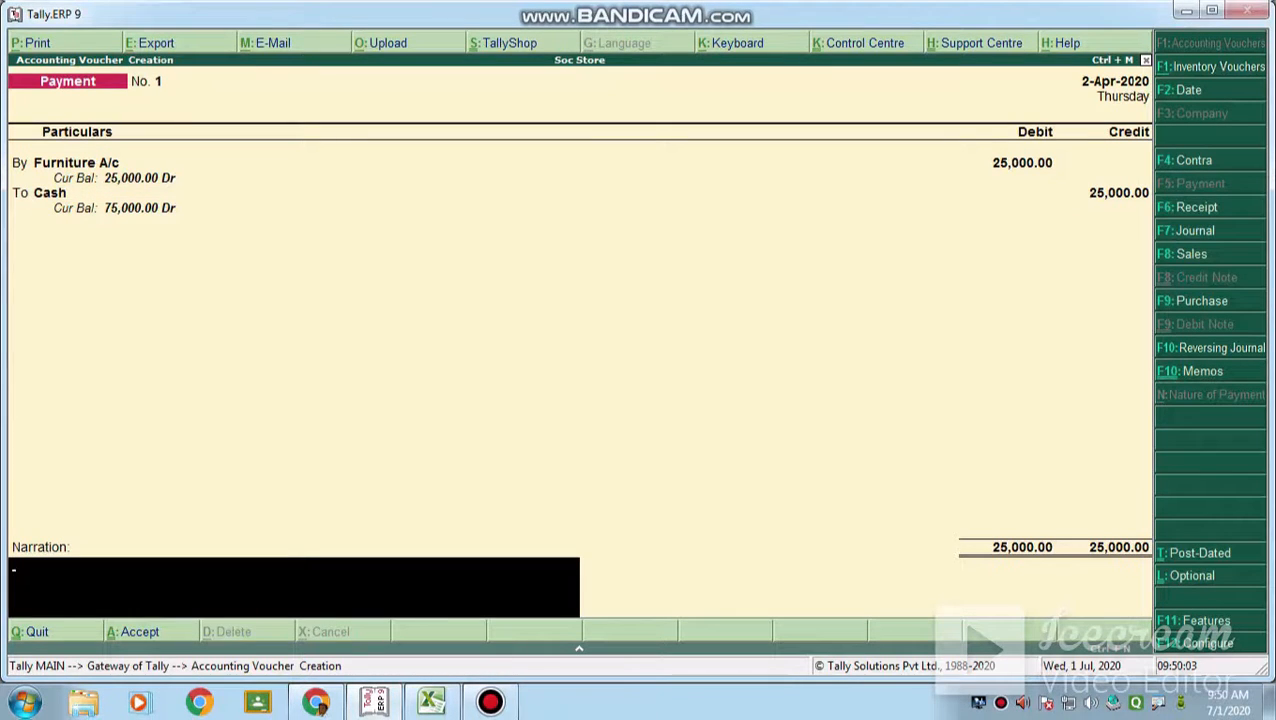
{"action": "type", "text": "being cash paid"}
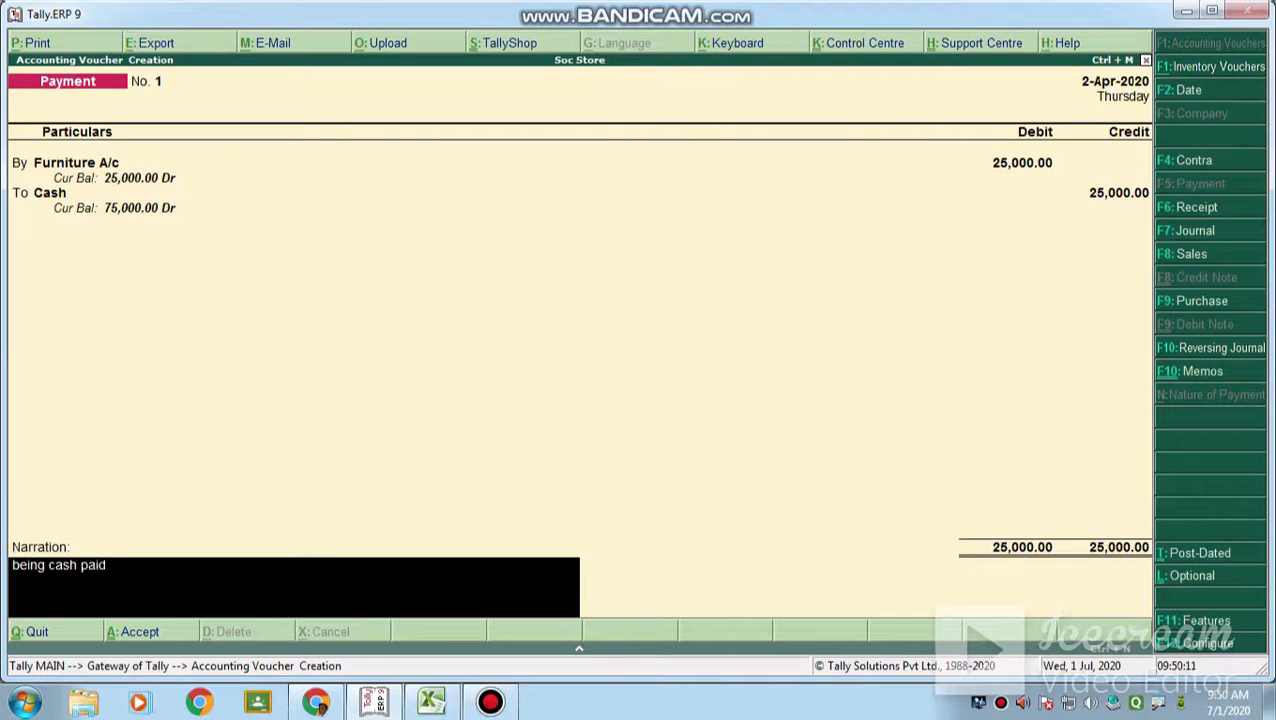
{"action": "key", "text": "Return"}
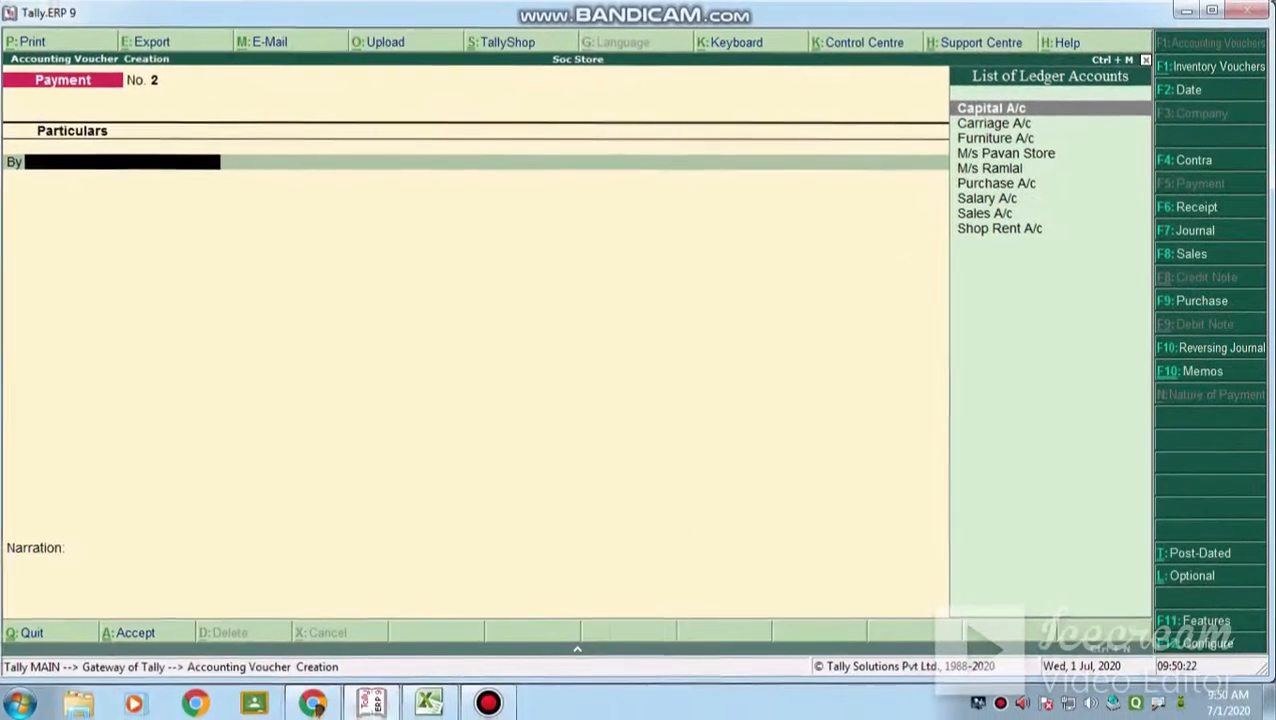
Check the 4/4/2019 entry in the Excel journal, and in Tally change the voucher type to Purchase
{"action": "key", "text": "alt+Tab"}
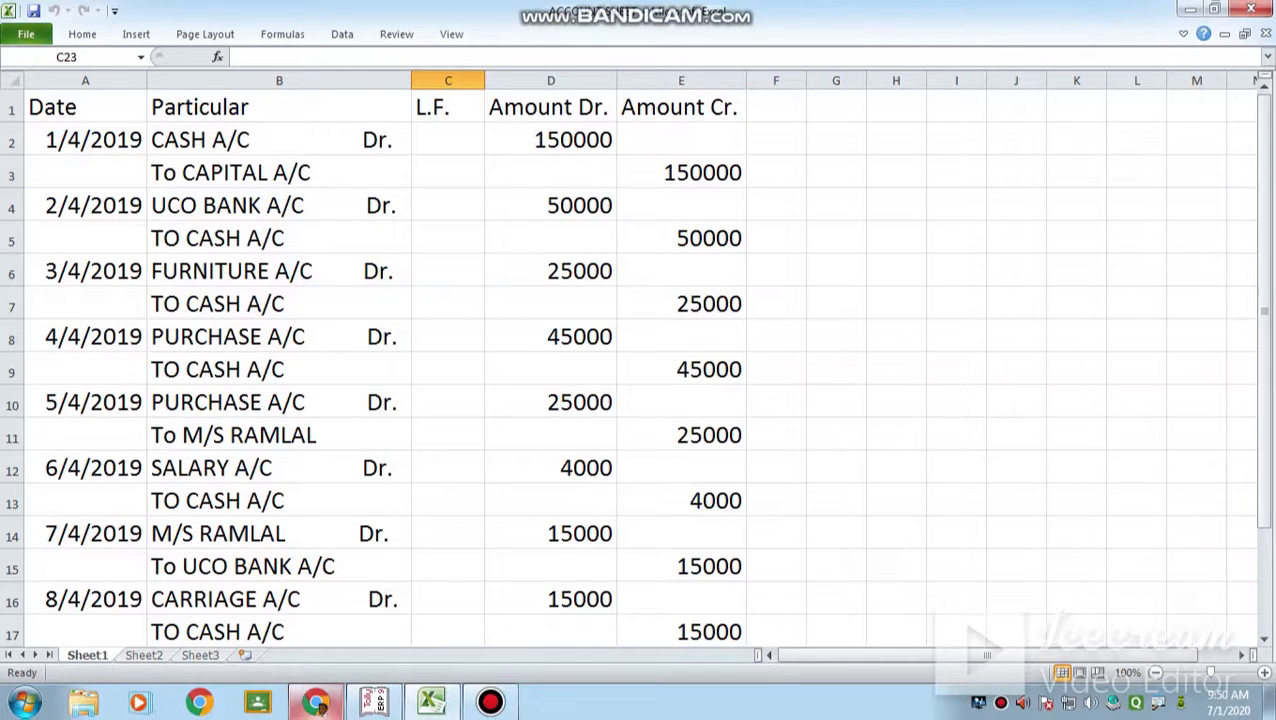
{"action": "left_click", "coordinate": [373, 702]}
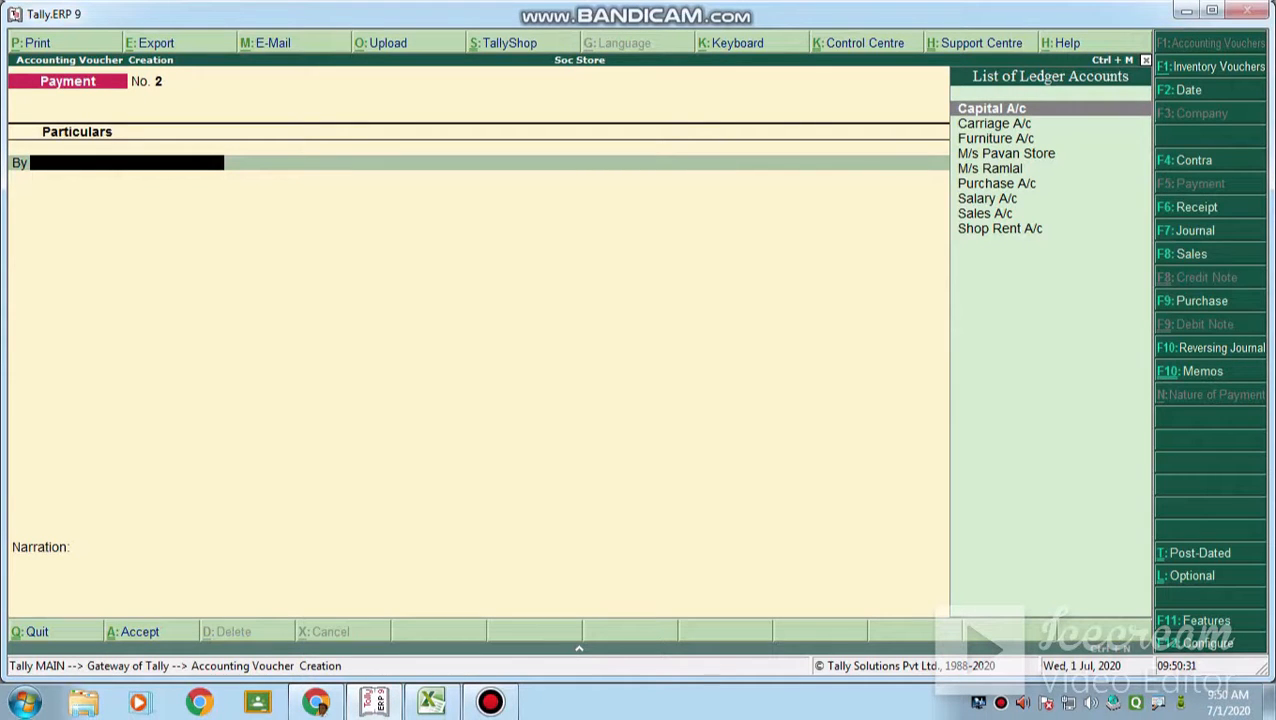
{"action": "key", "text": "F9"}
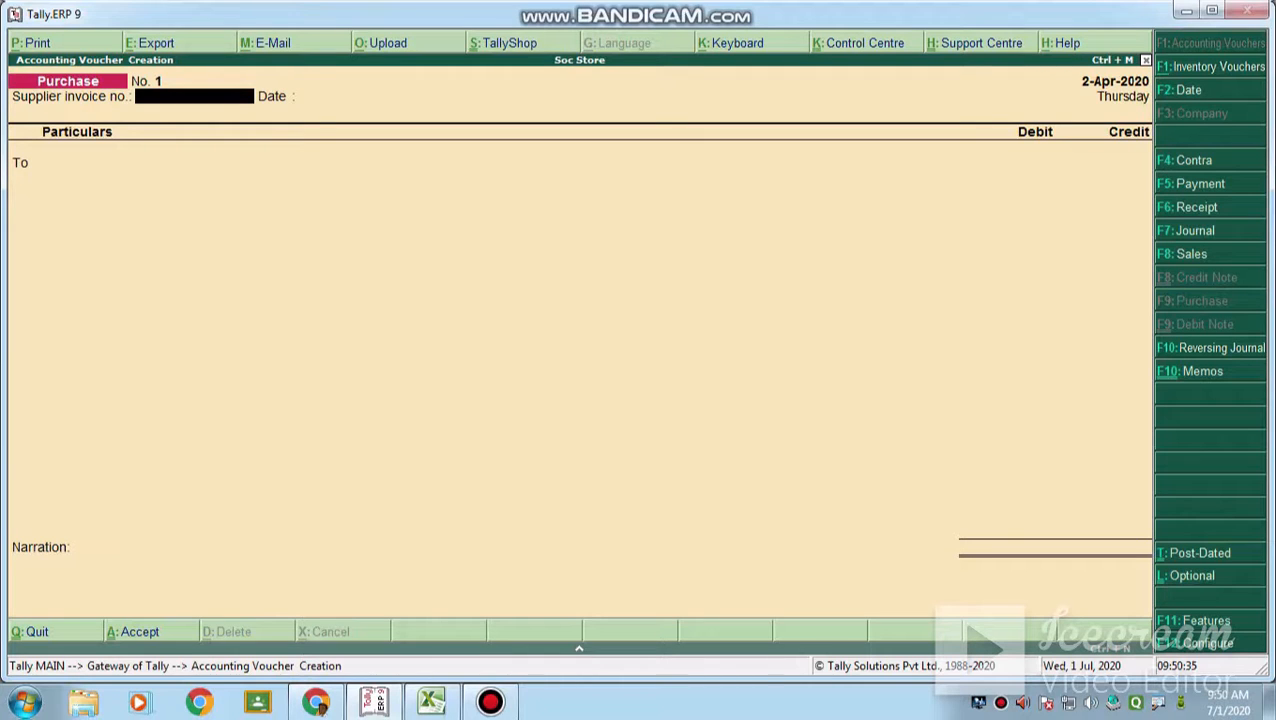
Enter supplier invoice number 255 dated 2-Apr-2020 in the purchase voucher and select Cash as the credit ledger
{"action": "type", "text": "255"}
{"action": "key", "text": "Return"}
{"action": "key", "text": "Return"}
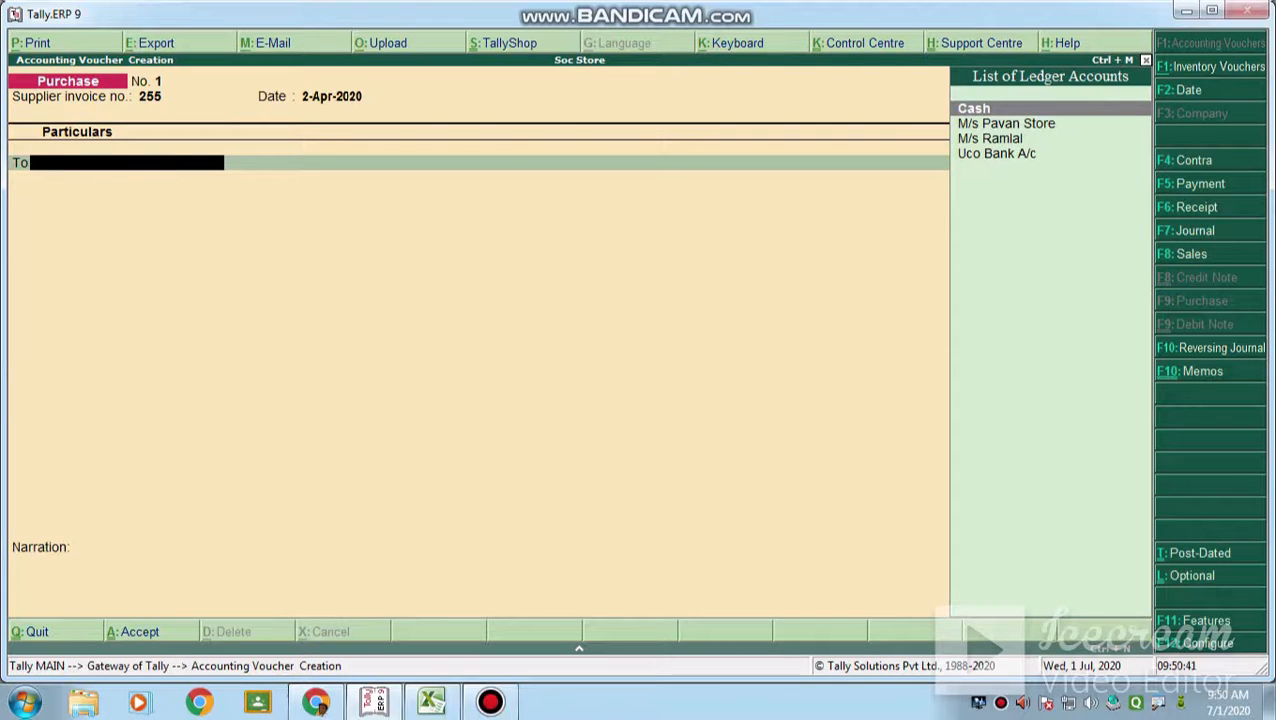
{"action": "key", "text": "Return"}
{"action": "key", "text": "Return"}
{"action": "key", "text": "Return"}
{"action": "key", "text": "Return"}
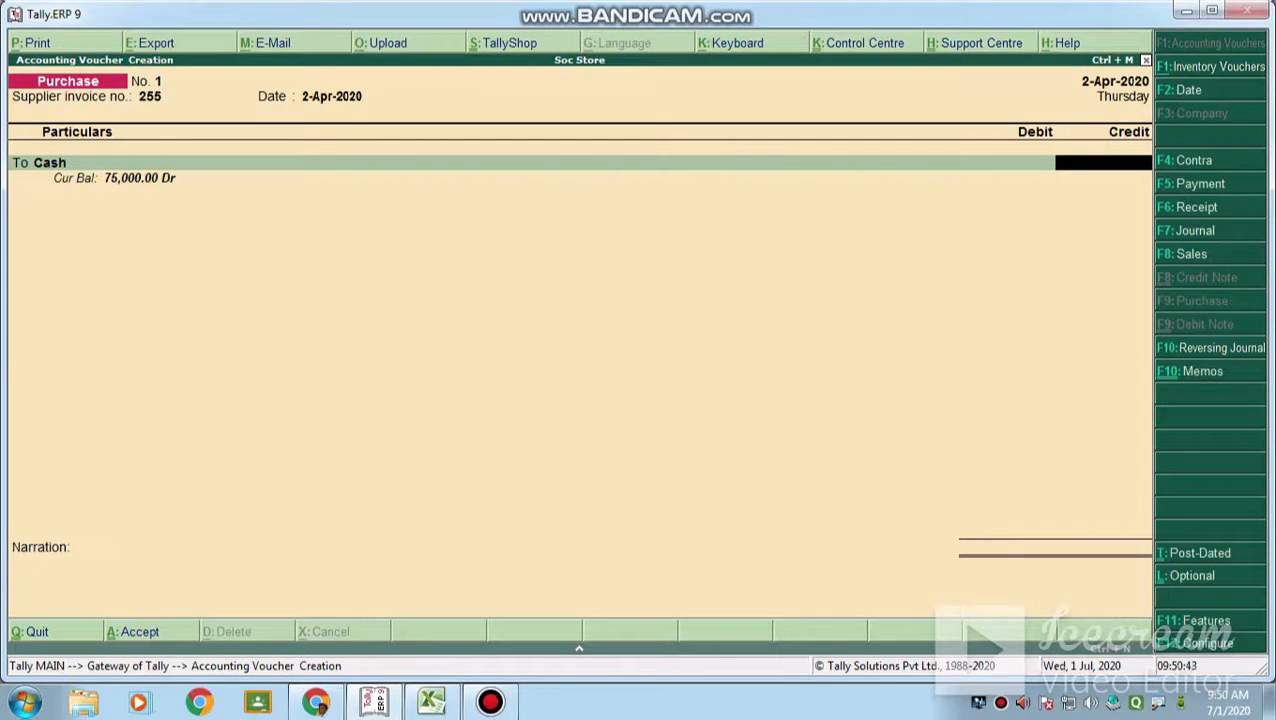
Check the 4/4/2019 amount in the Excel journal and credit Cash with 45,000 in the Tally purchase voucher
{"action": "key", "text": "alt+Tab"}
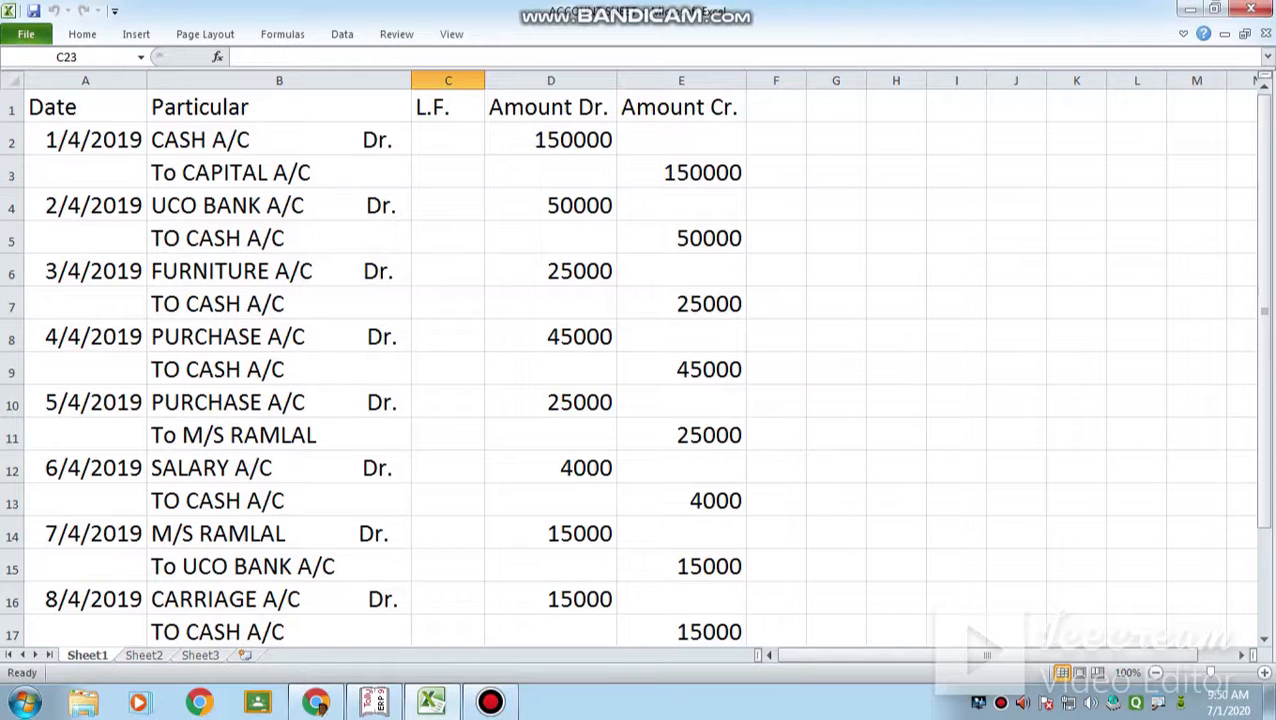
{"action": "left_click", "coordinate": [373, 702]}
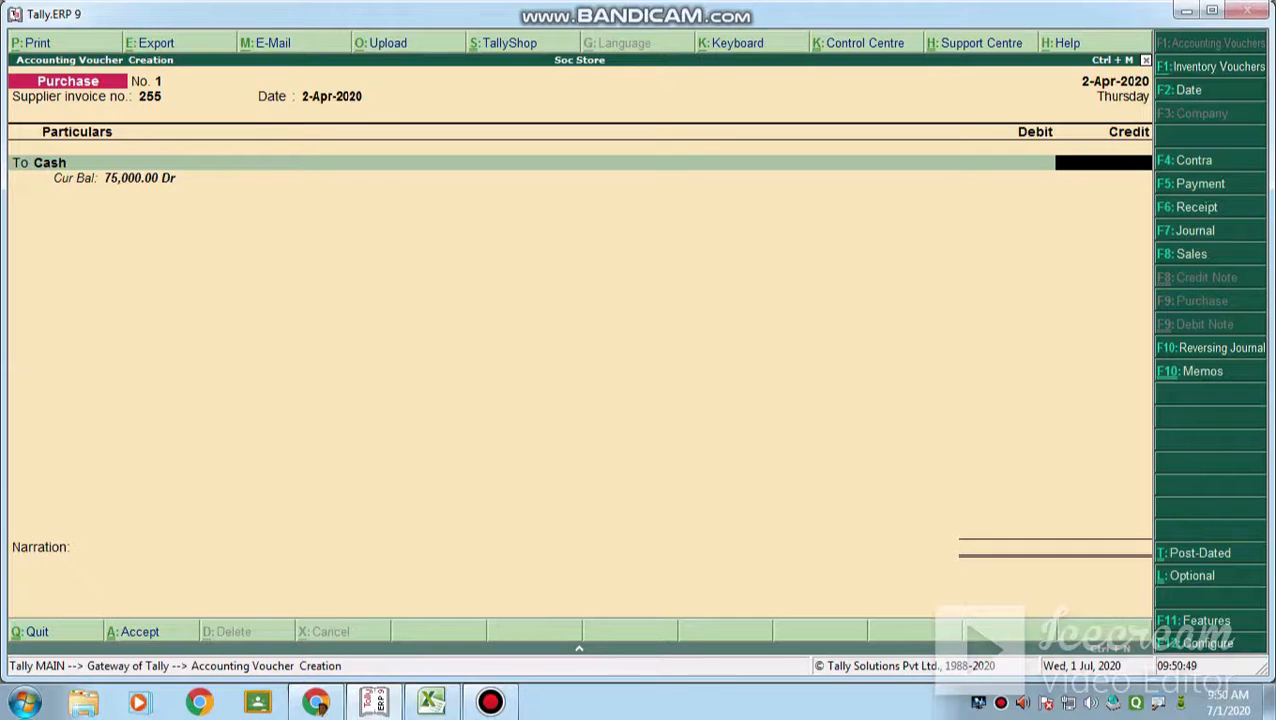
{"action": "type", "text": "45000"}
{"action": "key", "text": "Return"}
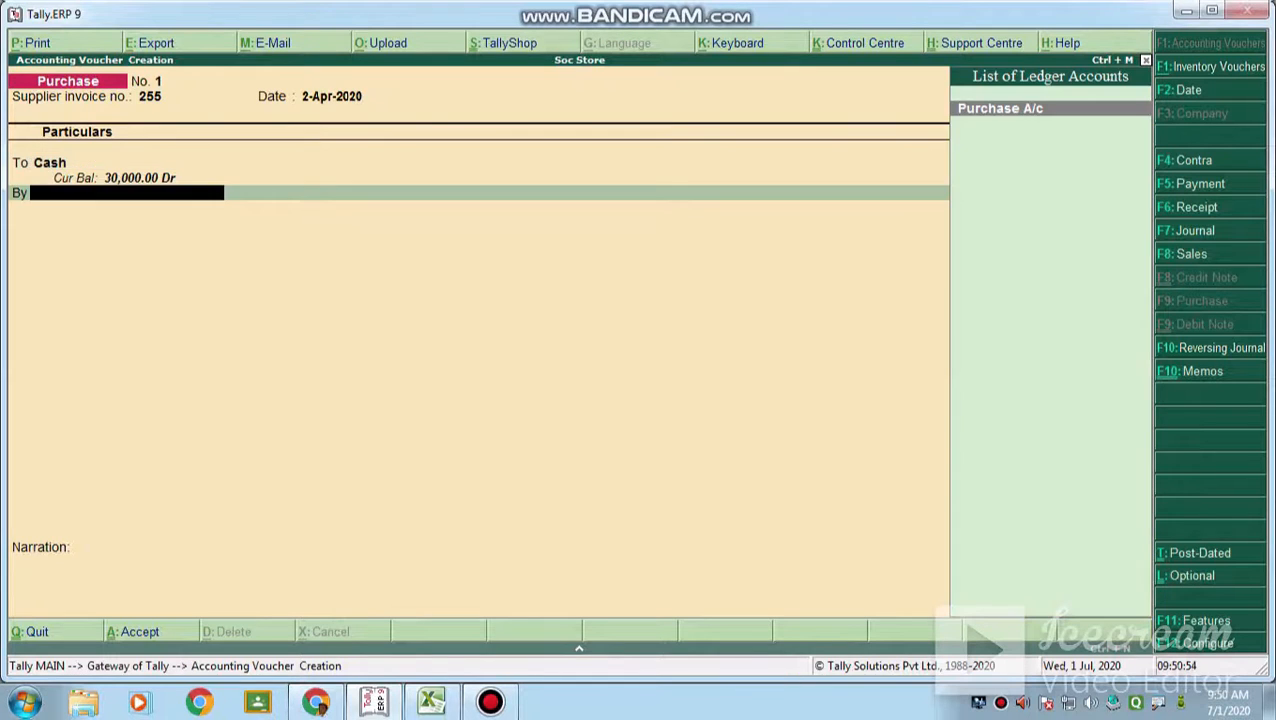
Debit Purchase A/c with 45,000 without inventory allocations, leave the narration blank and save the purchase voucher
{"action": "key", "text": "Return"}
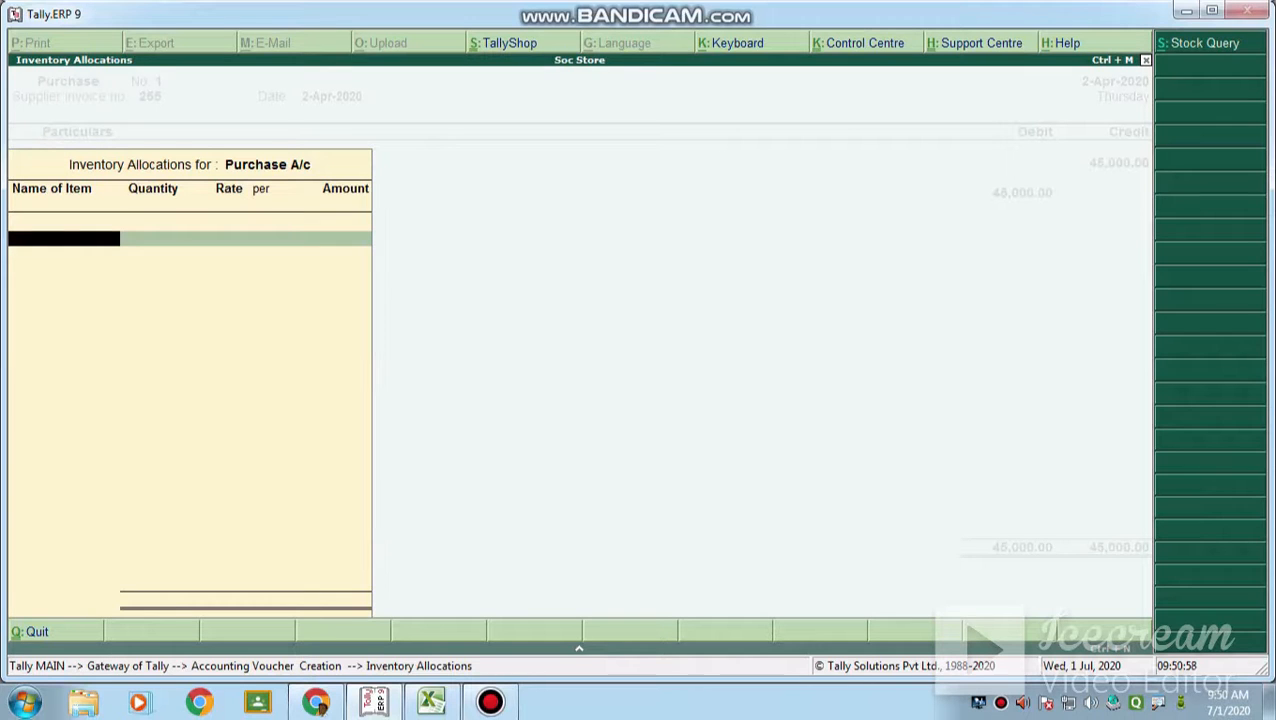
{"action": "key", "text": "Escape"}
{"action": "key", "text": "Return"}
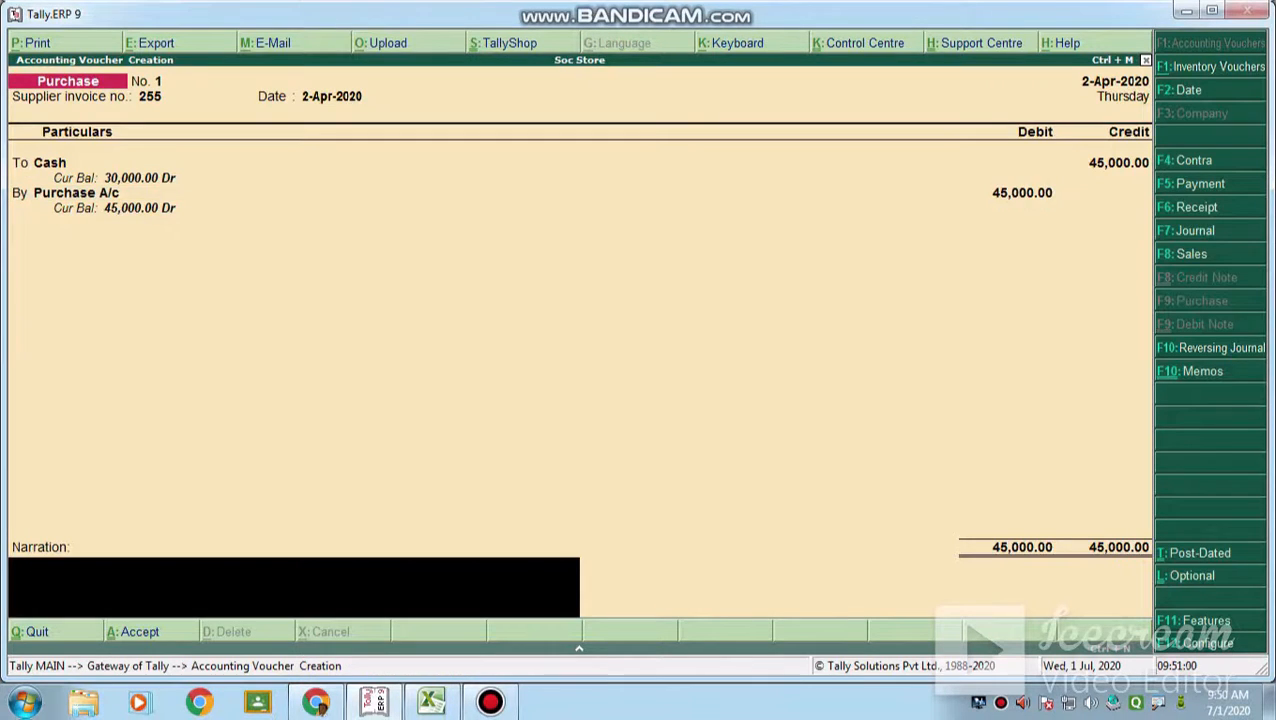
{"action": "key", "text": "Return"}
{"action": "key", "text": "Return"}
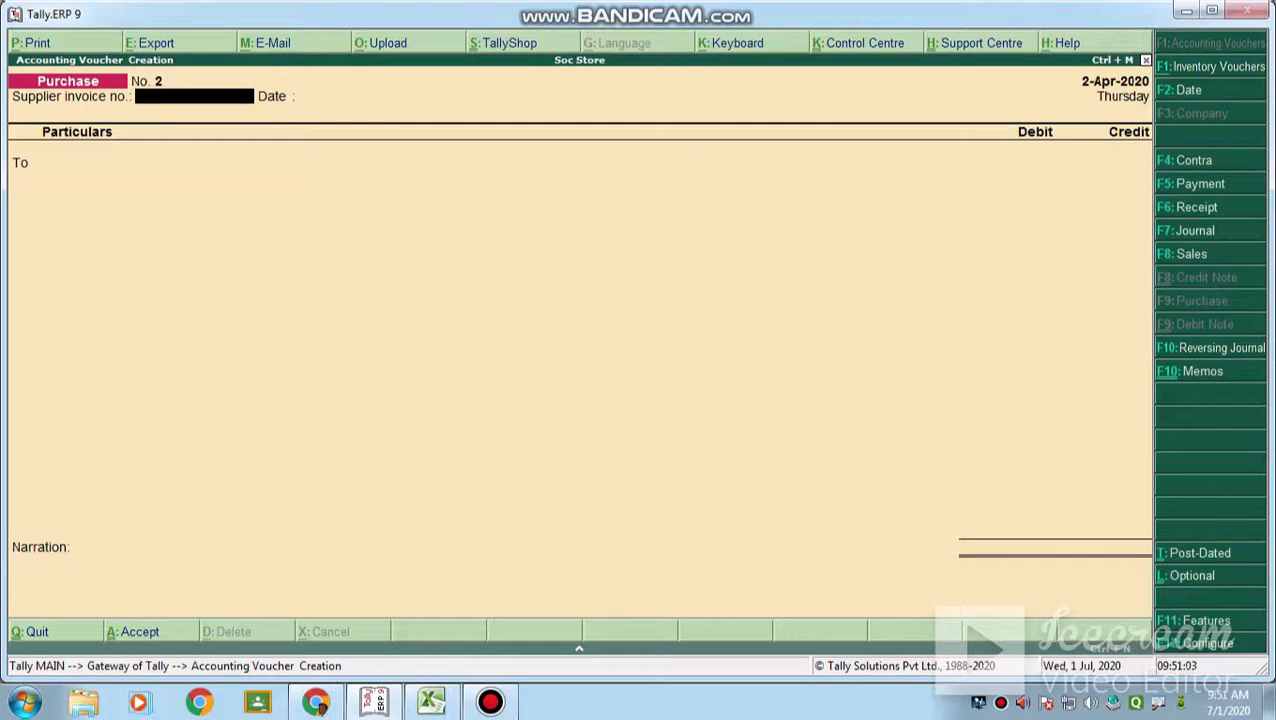
Check the 5/4/2019 entry in Excel, and in Tally enter supplier invoice number 5777 dated 2-Apr-2020 with M/s Ramlal as credit ledger
{"action": "left_click", "coordinate": [431, 702]}
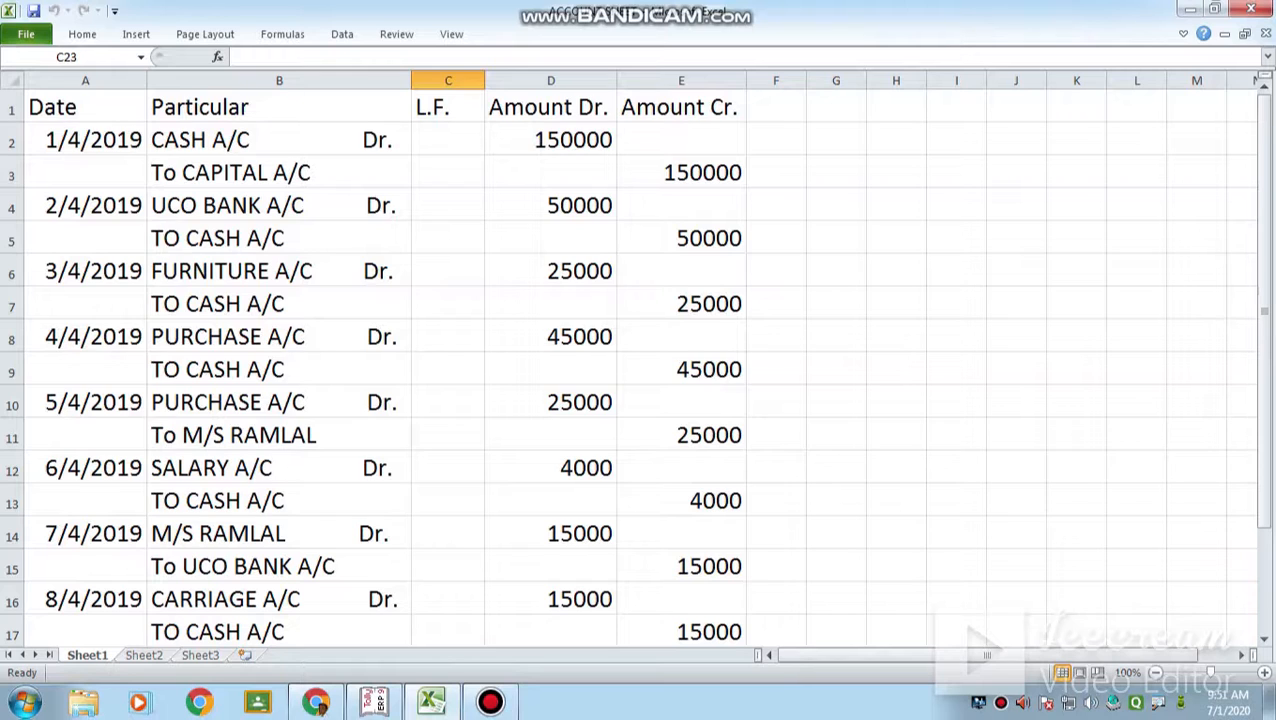
{"action": "mouse_move", "coordinate": [374, 702]}
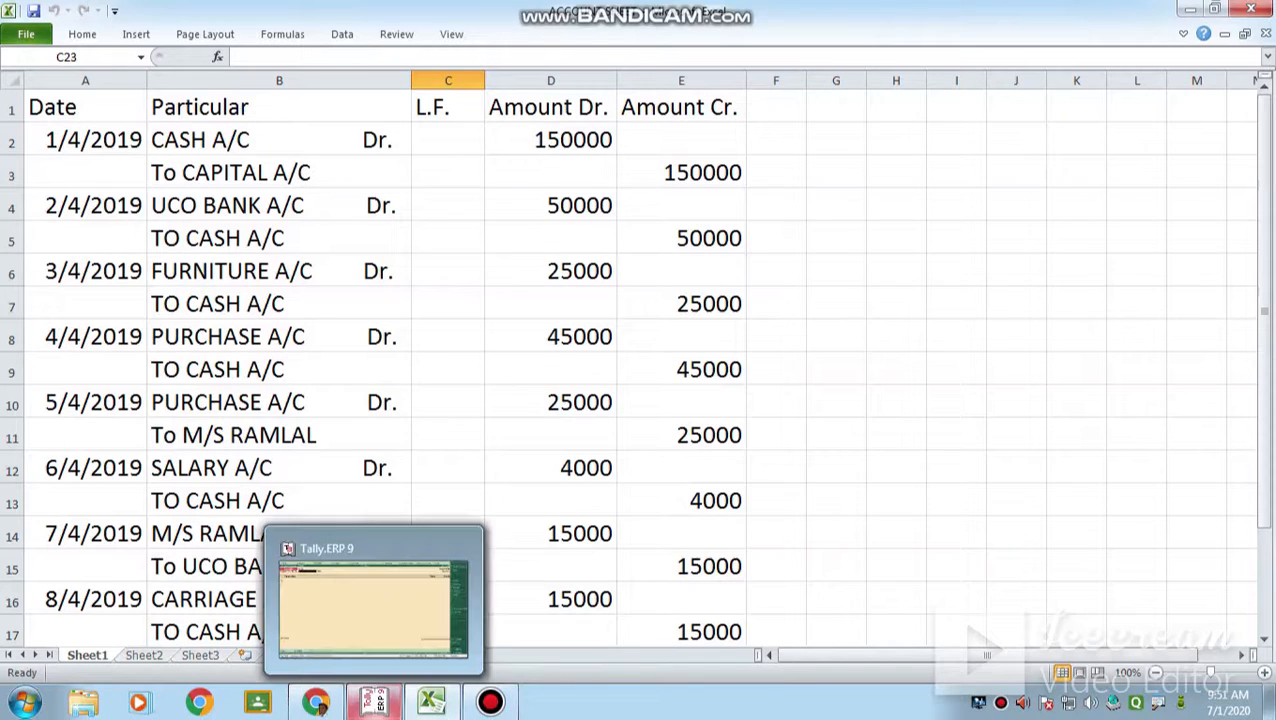
{"action": "left_click", "coordinate": [374, 702]}
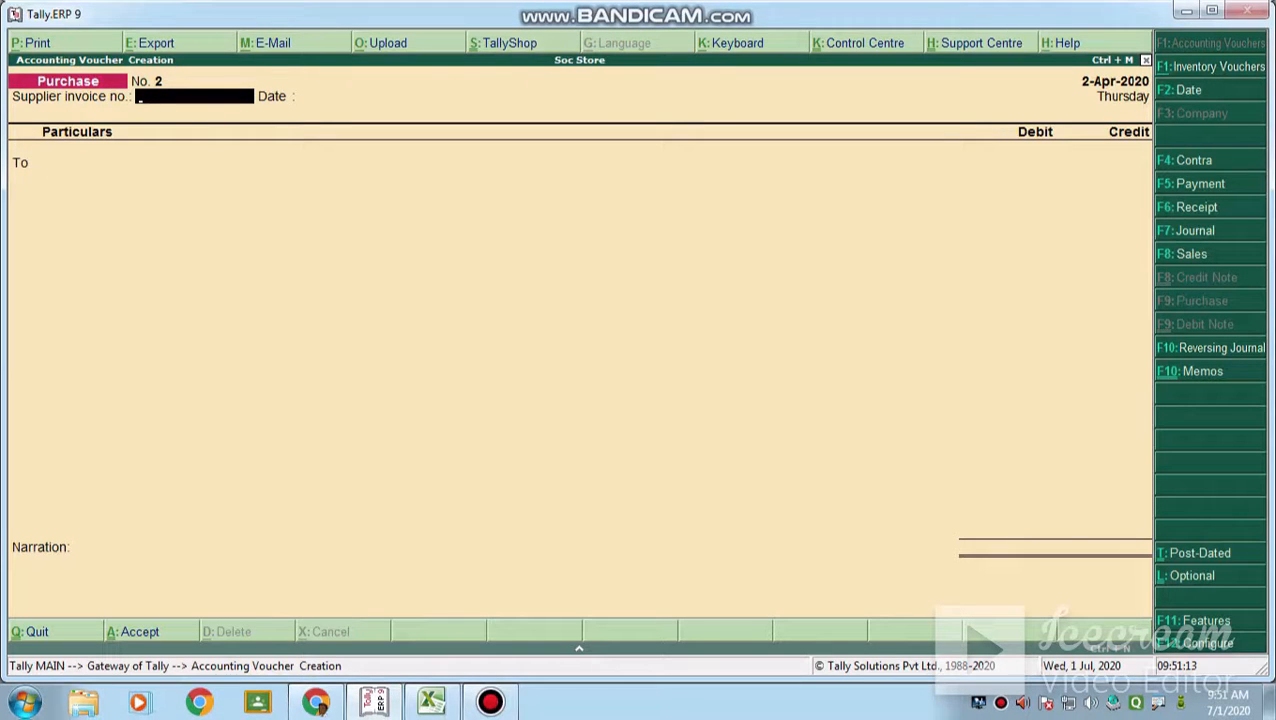
{"action": "type", "text": "5777"}
{"action": "key", "text": "Return"}
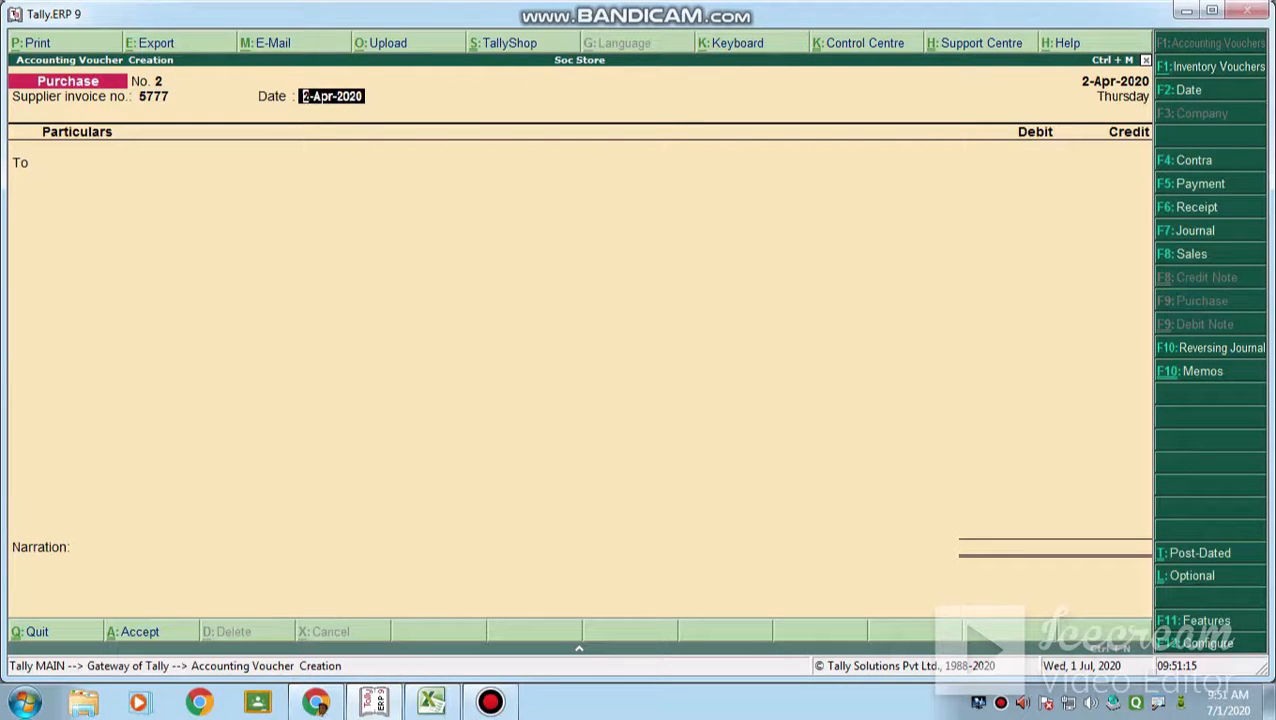
{"action": "key", "text": "Return"}
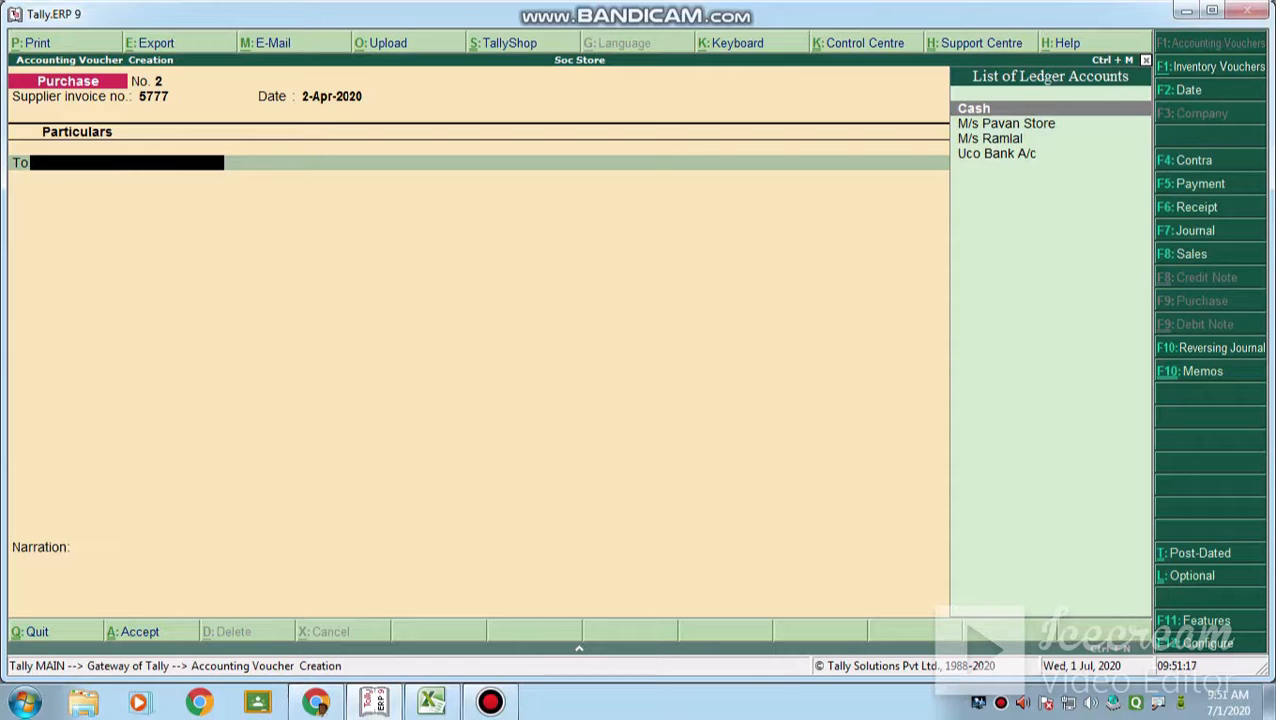
{"action": "key", "text": "Down"}
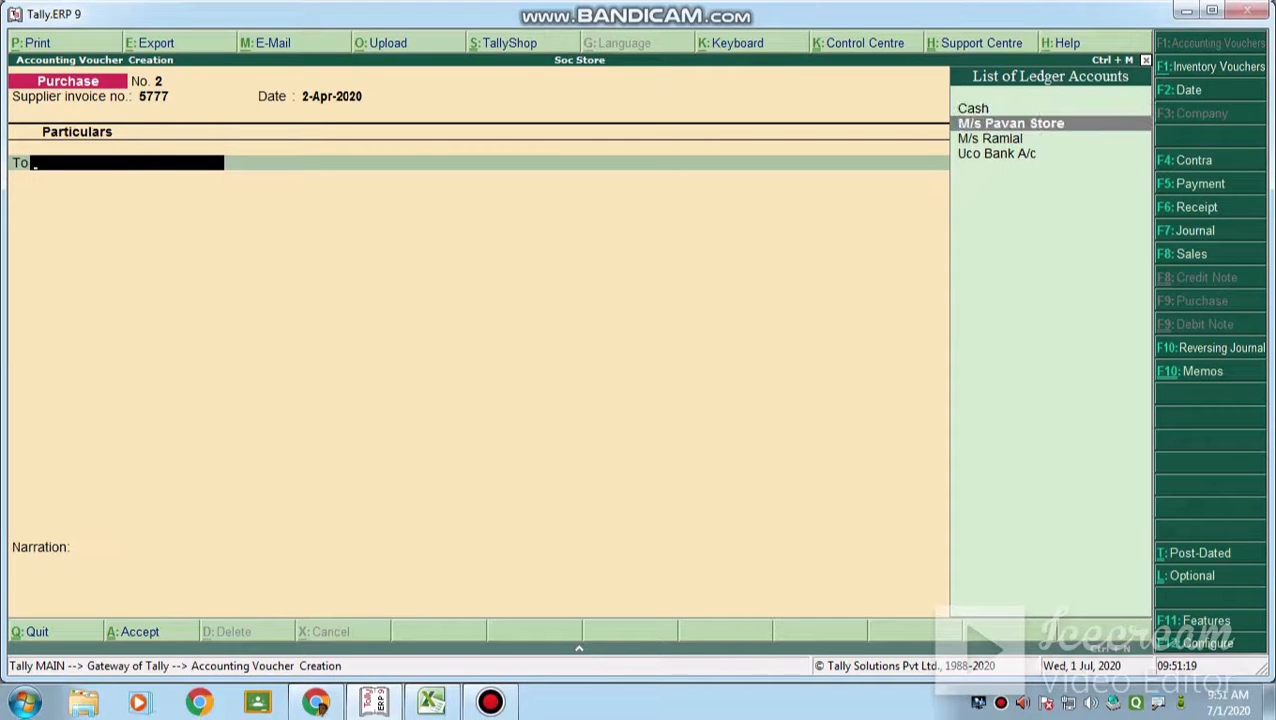
{"action": "key", "text": "Down"}
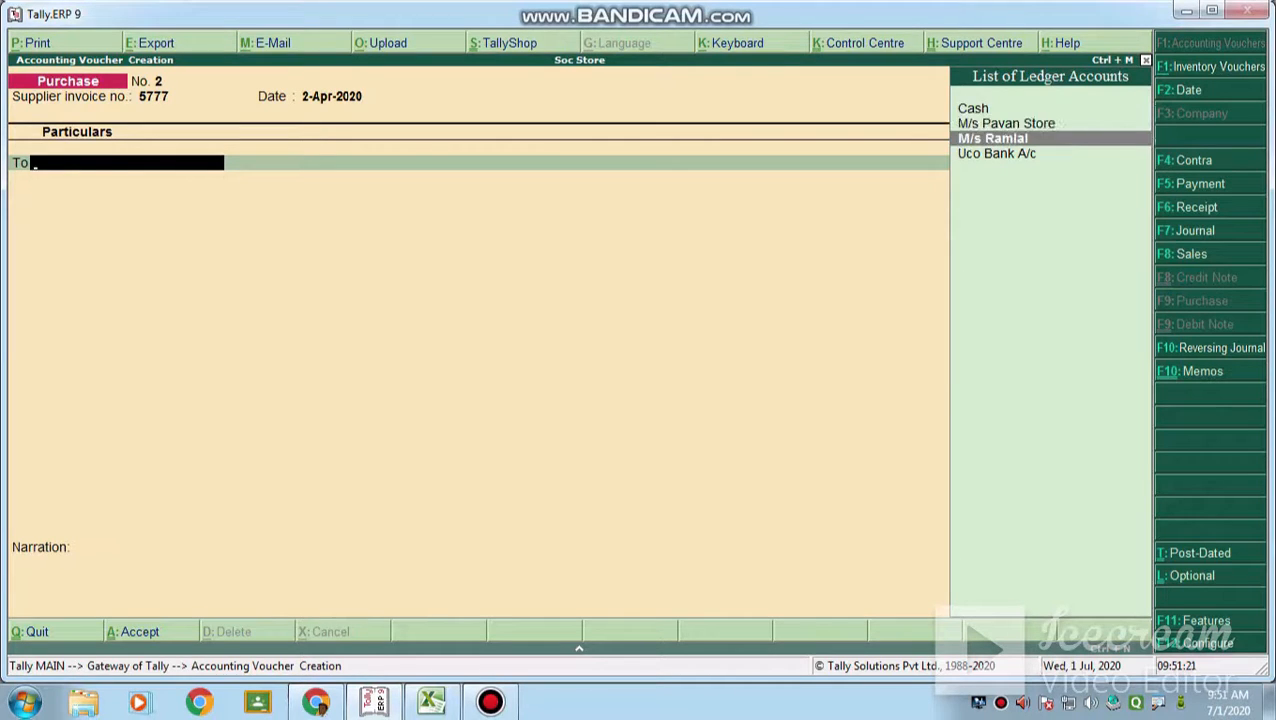
{"action": "key", "text": "Return"}
{"action": "key", "text": "Return"}
{"action": "key", "text": "ctrl+a"}
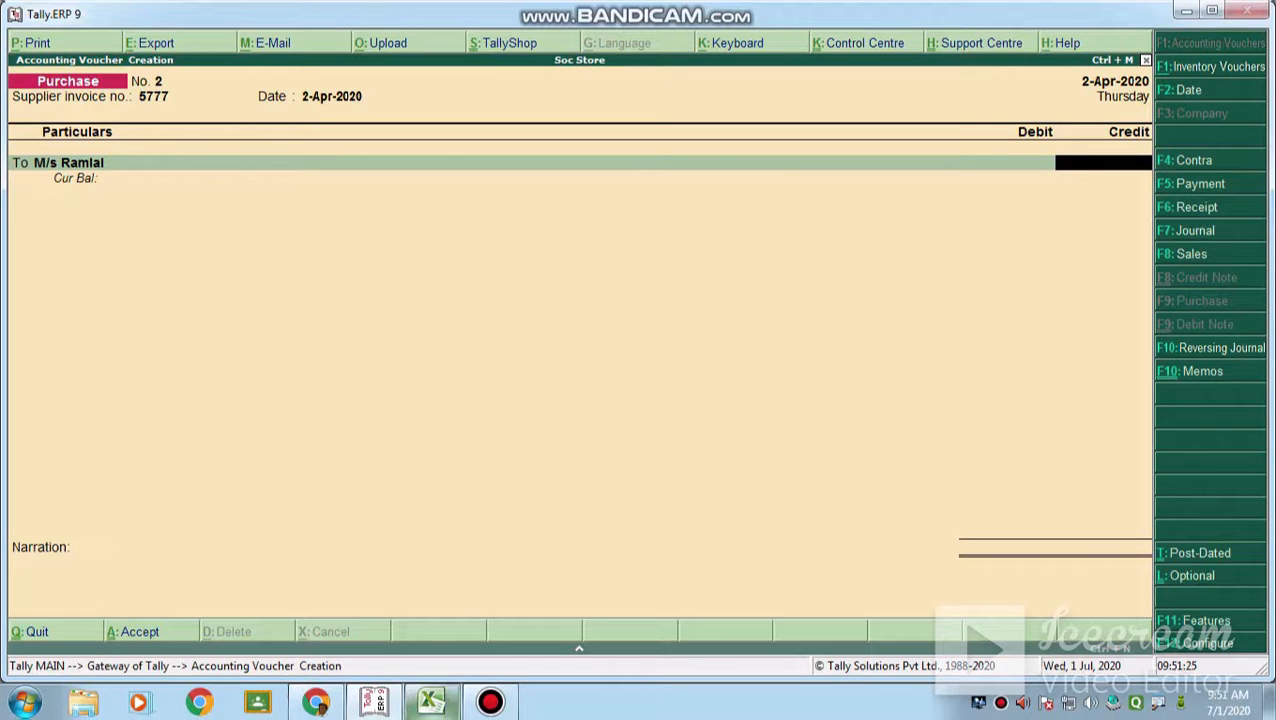
Verify the 5/4/2019 amount in Excel, and in Tally credit M/s Ramlal with 25,000 as New Ref 5777 in the bill-wise details
{"action": "left_click", "coordinate": [432, 702]}
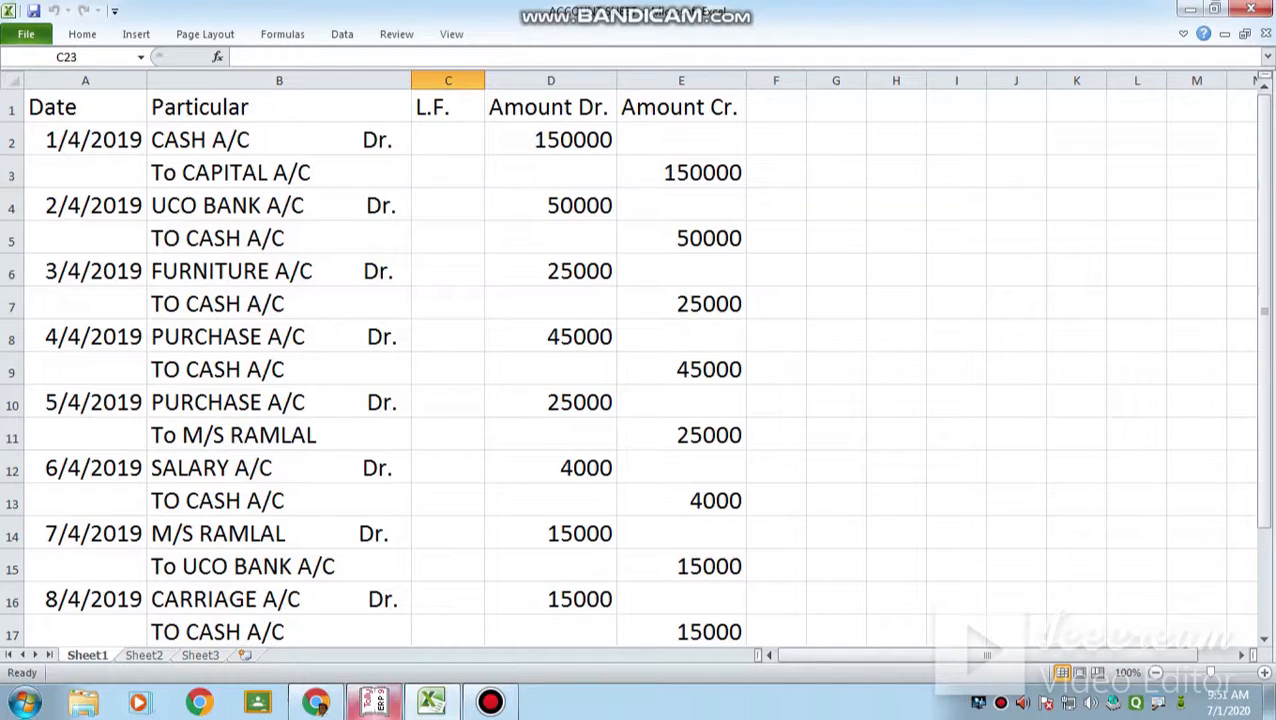
{"action": "left_click", "coordinate": [374, 702]}
{"action": "type", "text": "25000"}
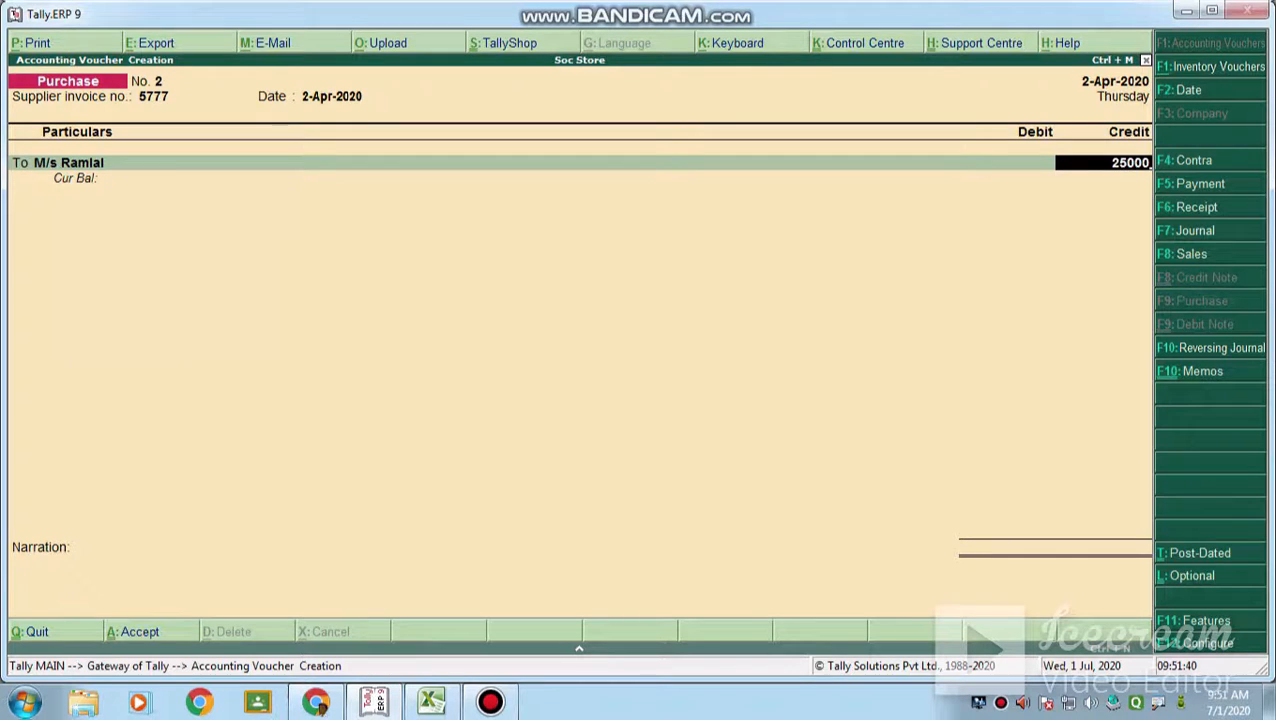
{"action": "key", "text": "Return"}
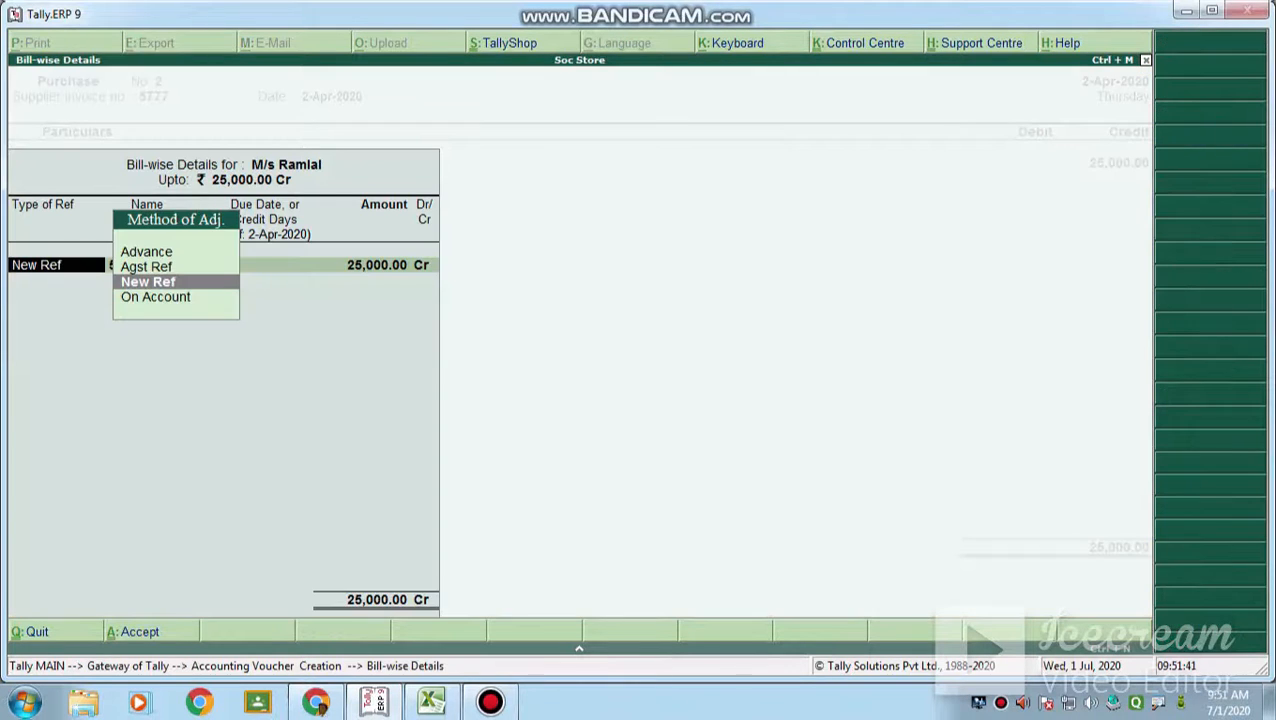
{"action": "key", "text": "Return"}
{"action": "key", "text": "Return"}
{"action": "key", "text": "Return"}
{"action": "key", "text": "Return"}
{"action": "key", "text": "Return"}
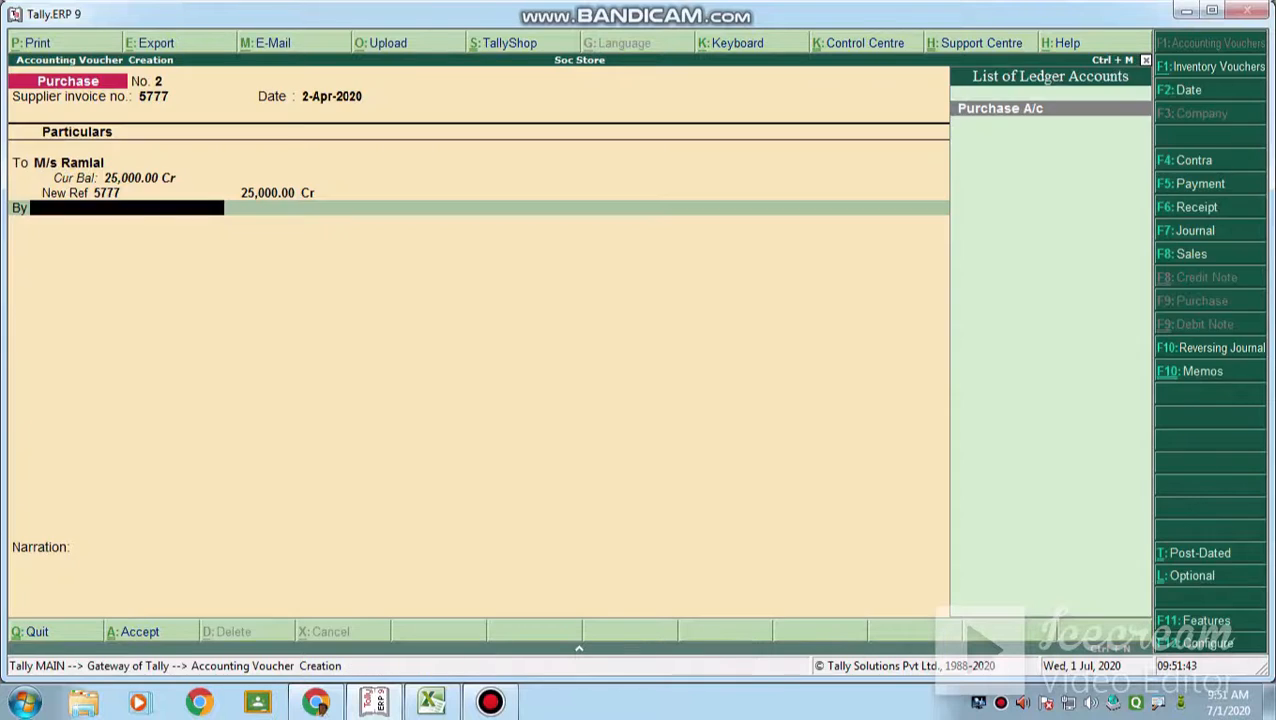
Debit Purchase A/c with 25,000 without inventory allocations and save the M/s Ramlal purchase voucher without a narration
{"action": "key", "text": "Return"}
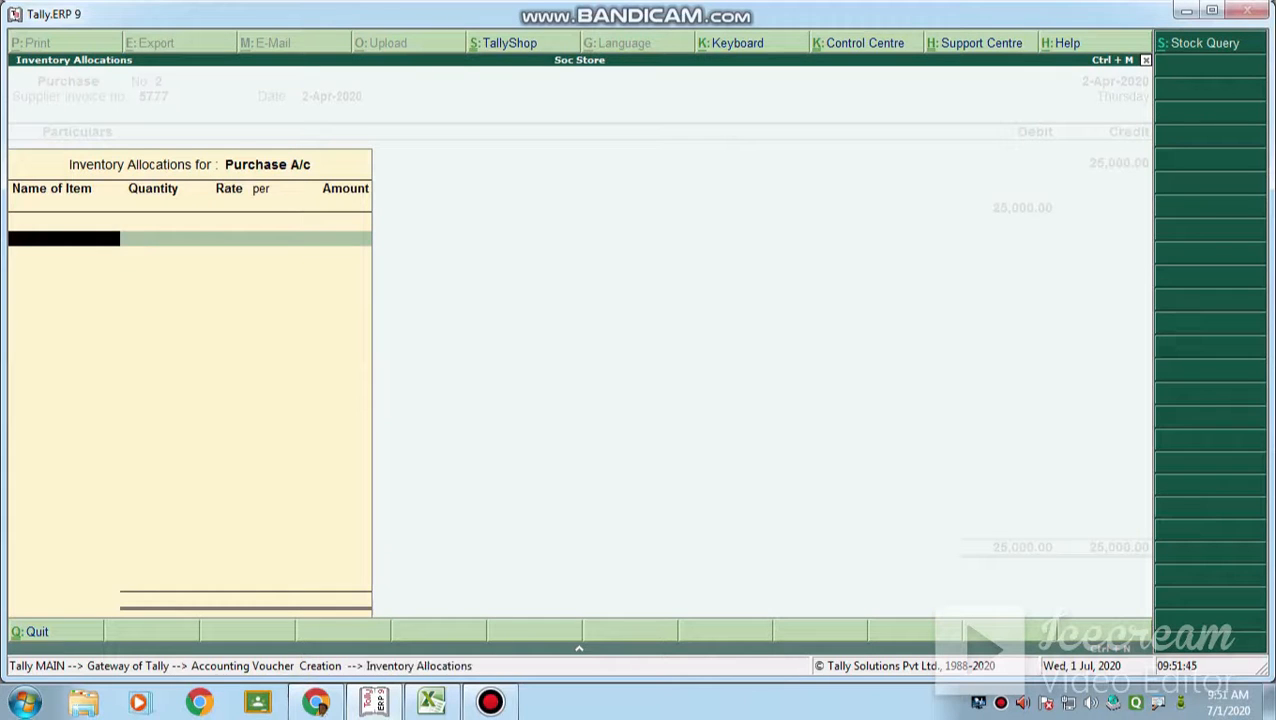
{"action": "key", "text": "Escape"}
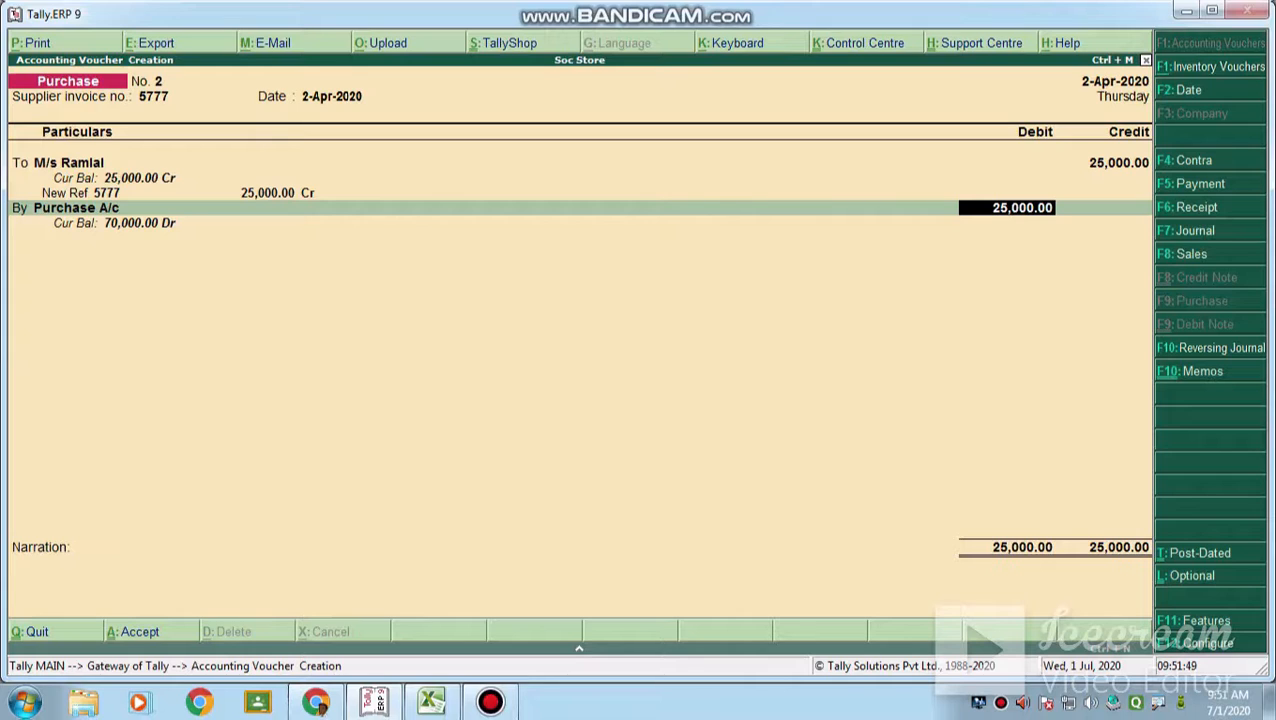
{"action": "key", "text": "Return"}
{"action": "key", "text": "Return"}
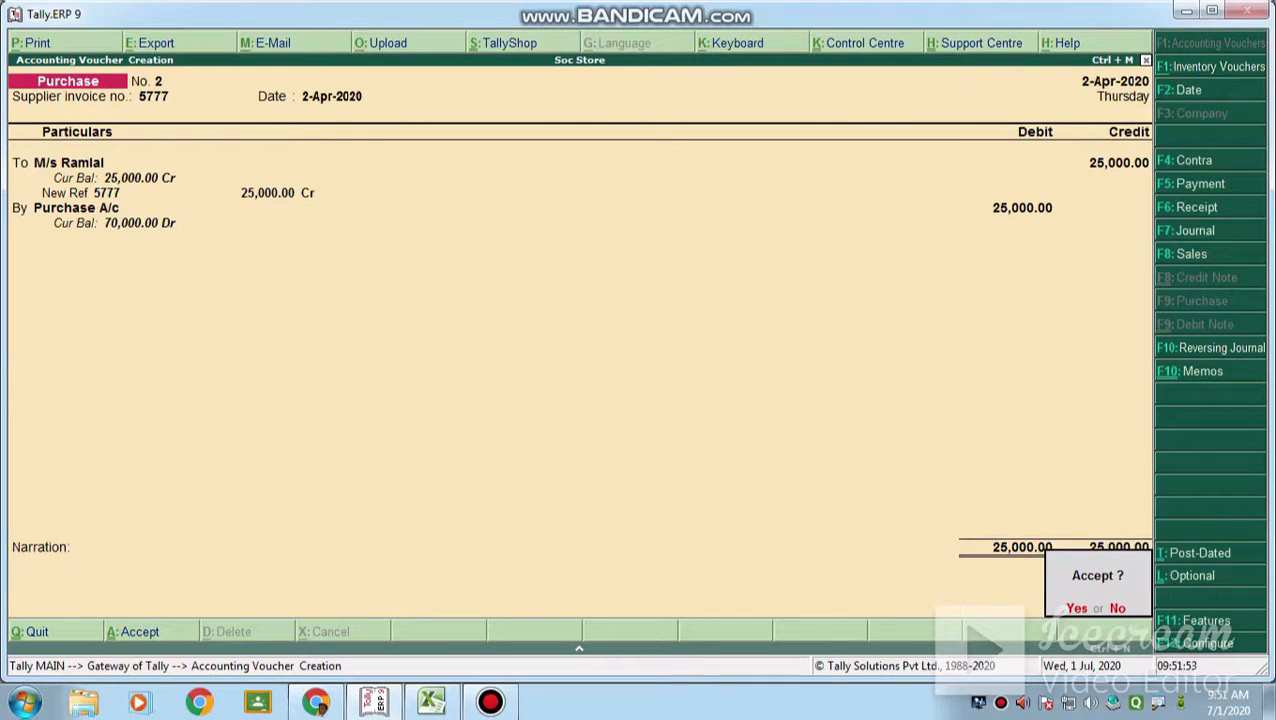
{"action": "key", "text": "y"}
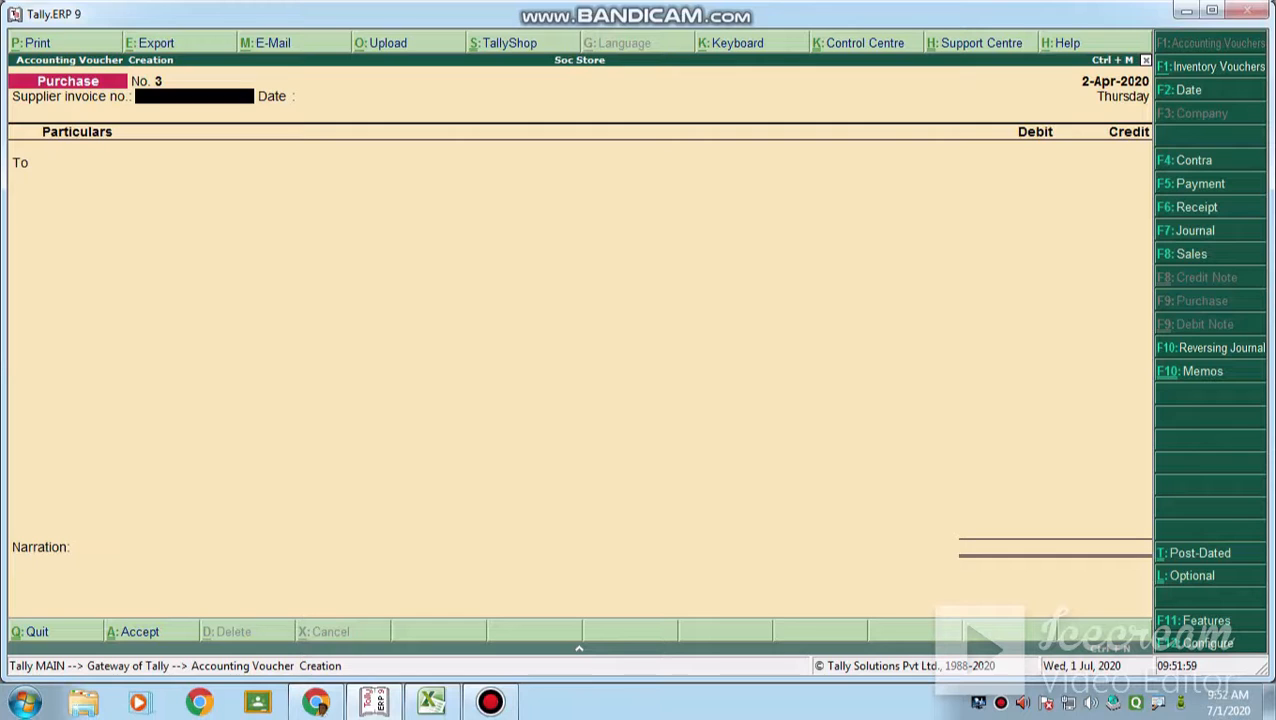
Leave voucher entry and open the Day Book to review the vouchers recorded for 2-Apr-2020
{"action": "key", "text": "Escape"}
{"action": "key", "text": "Return"}
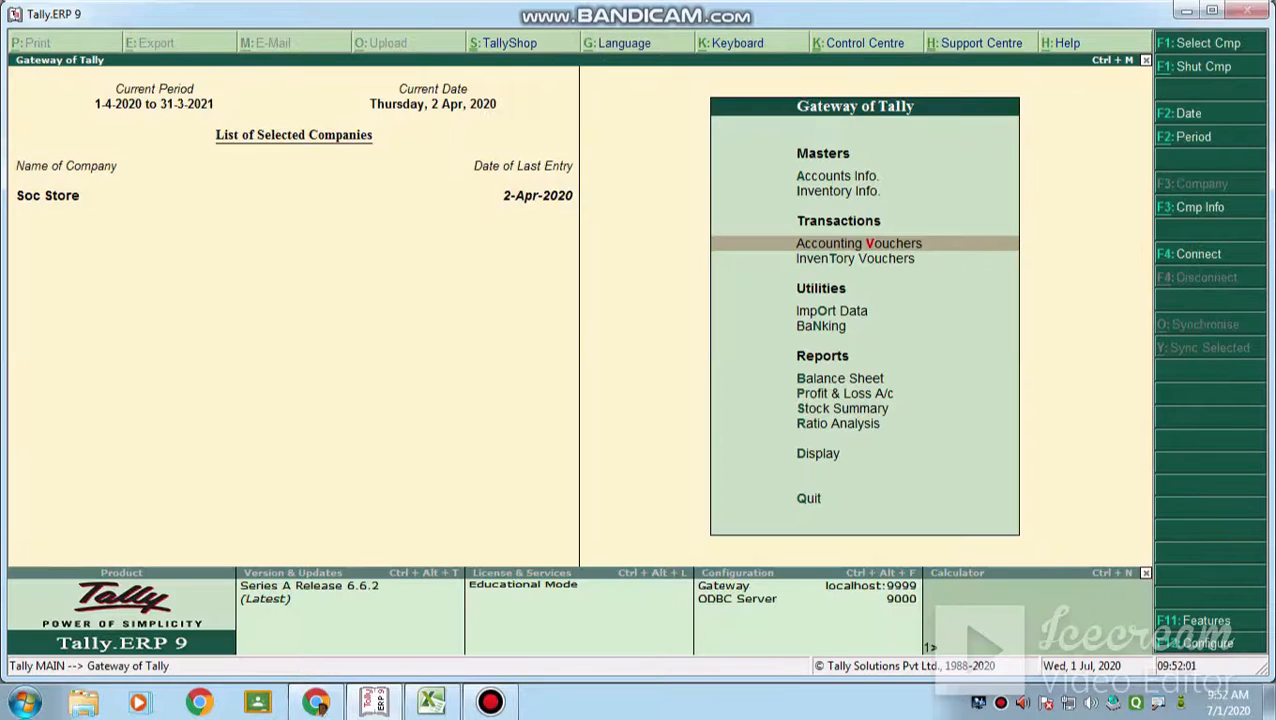
{"action": "key", "text": "Down"}
{"action": "key", "text": "Down"}
{"action": "key", "text": "Down"}
{"action": "key", "text": "Down"}
{"action": "key", "text": "Down"}
{"action": "key", "text": "Down"}
{"action": "key", "text": "Down"}
{"action": "key", "text": "Down"}
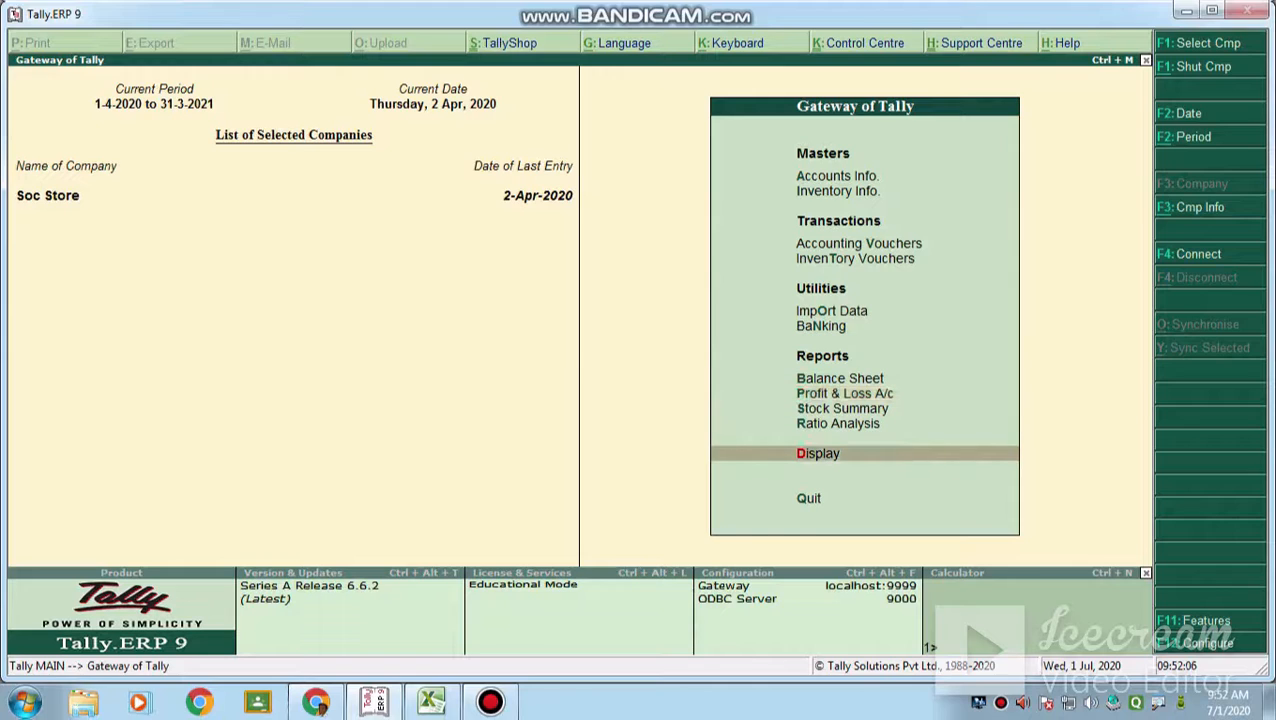
{"action": "key", "text": "Return"}
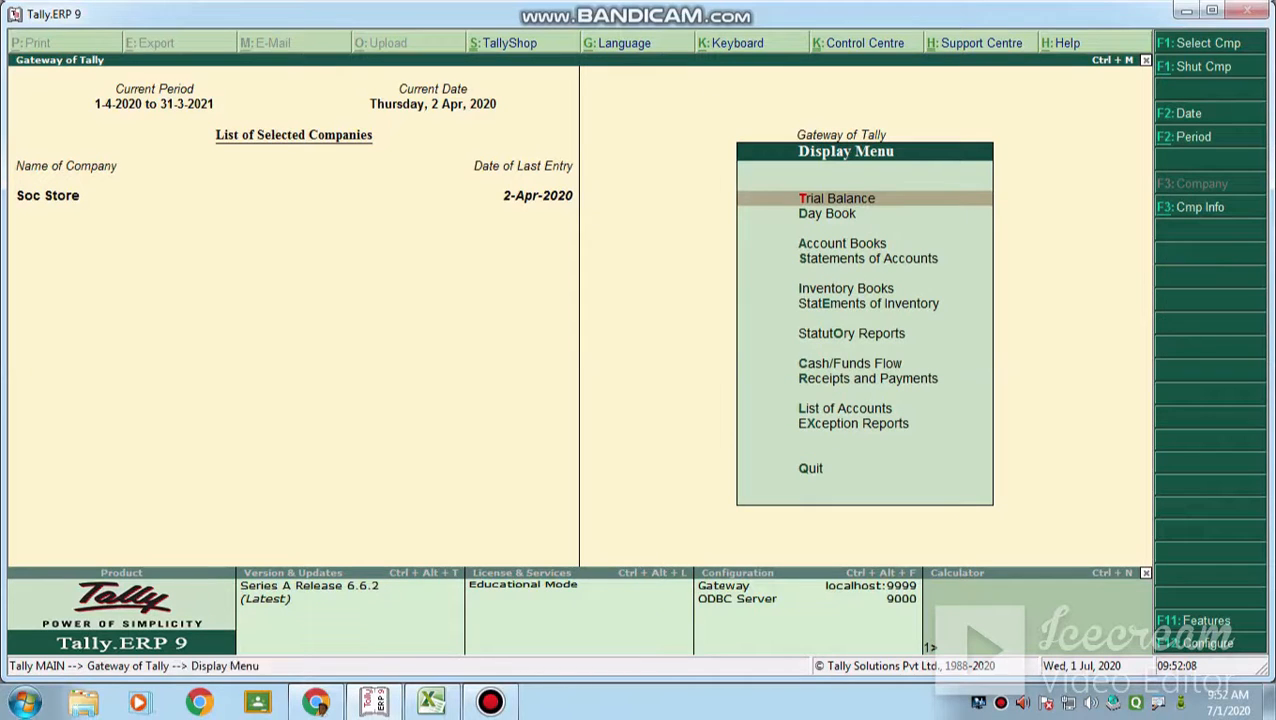
{"action": "key", "text": "Down"}
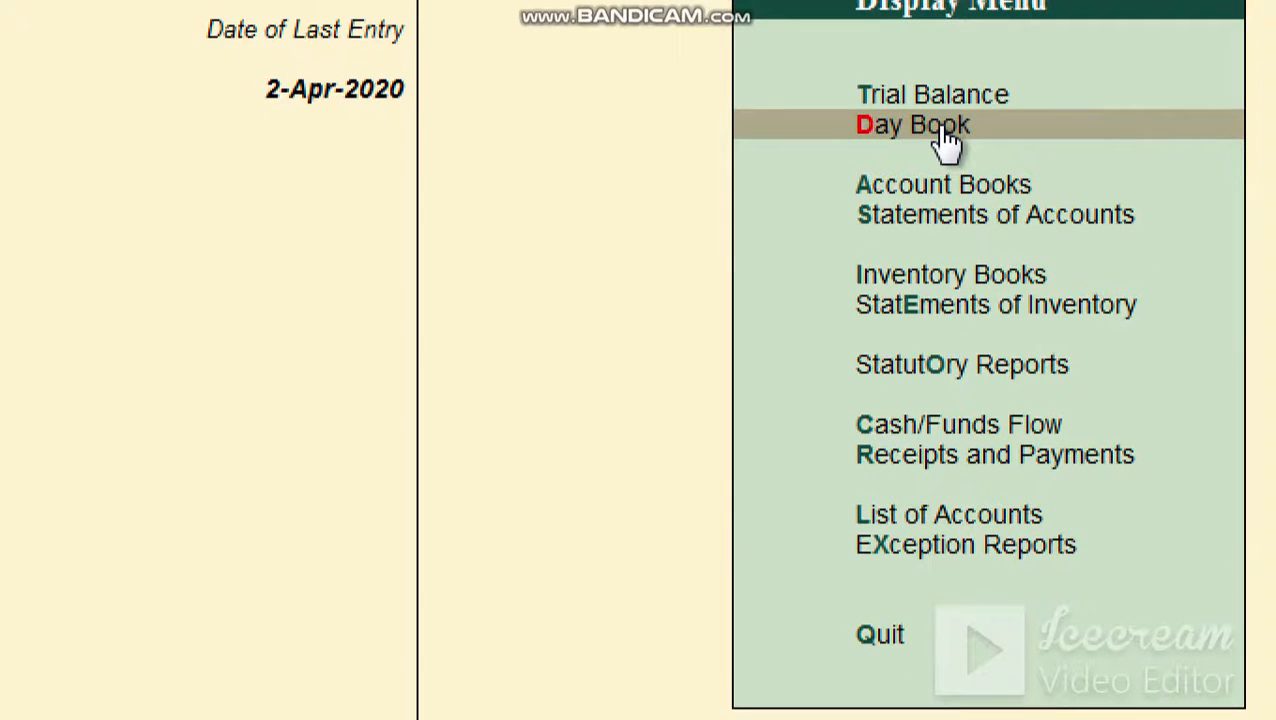
{"action": "left_click", "coordinate": [942, 128]}
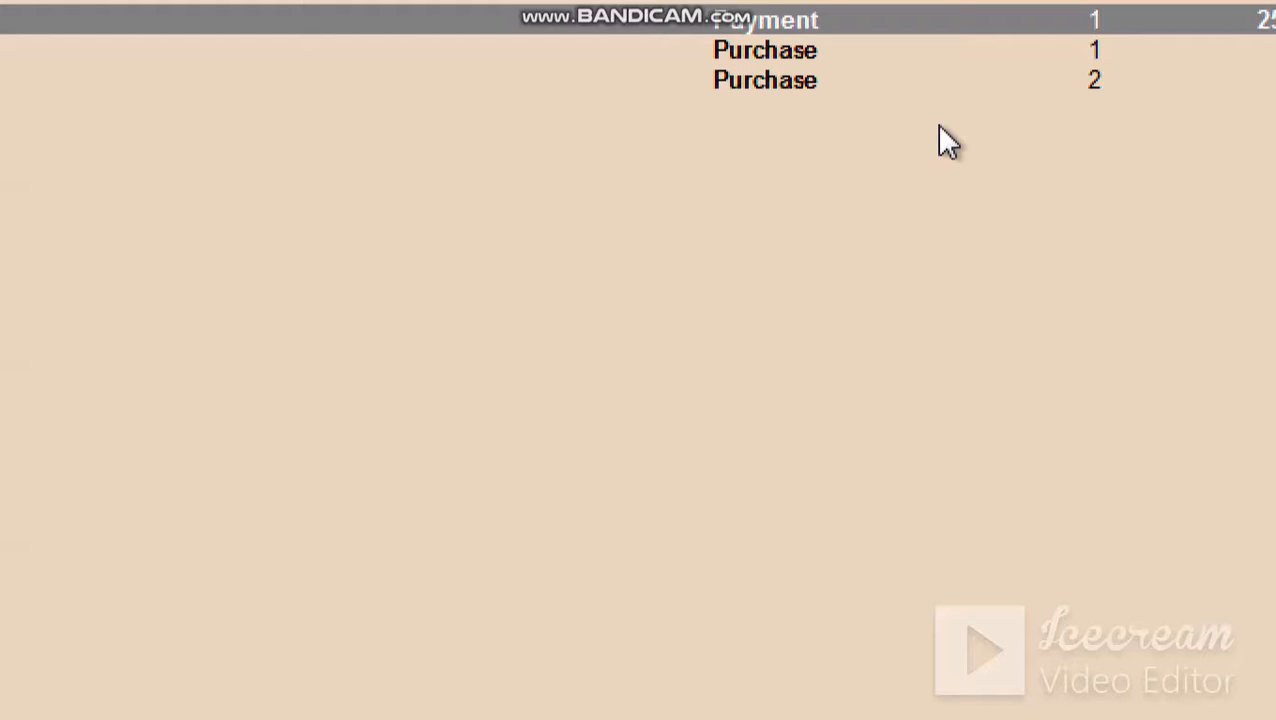
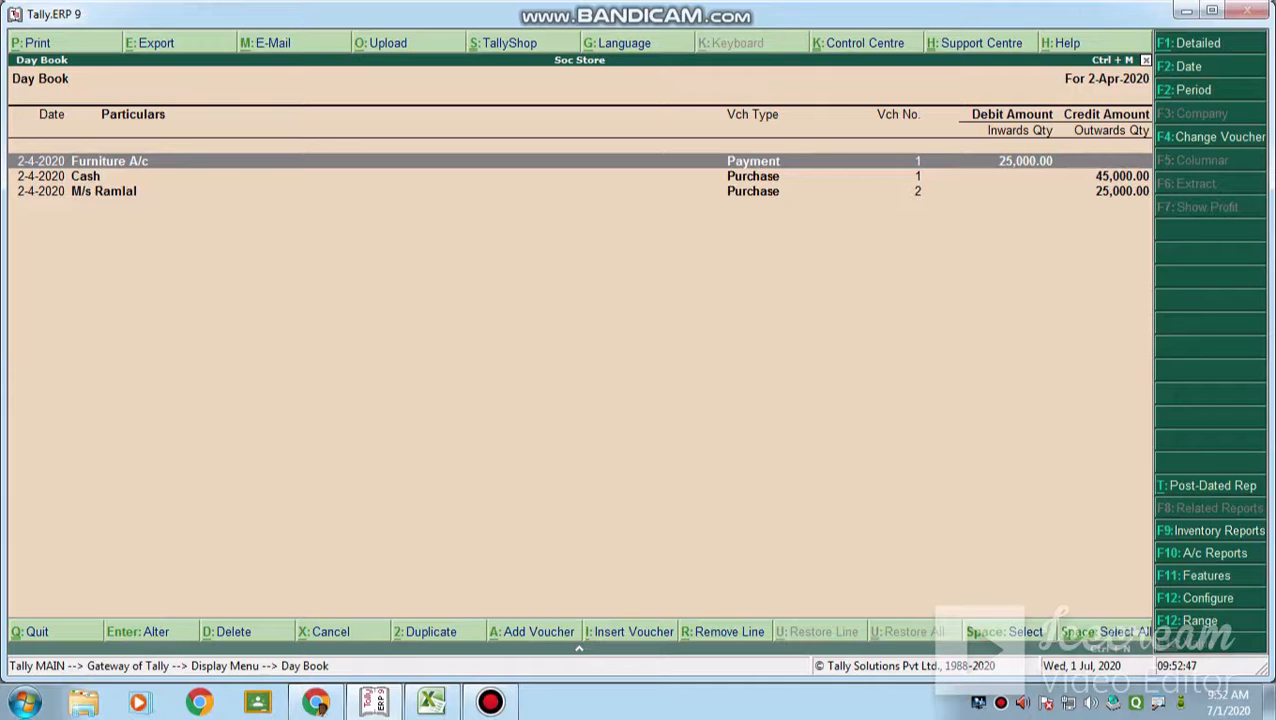
Close the Day Book and reopen accounting voucher creation from the Gateway of Tally
{"action": "key", "text": "Escape"}
{"action": "key", "text": "Escape"}
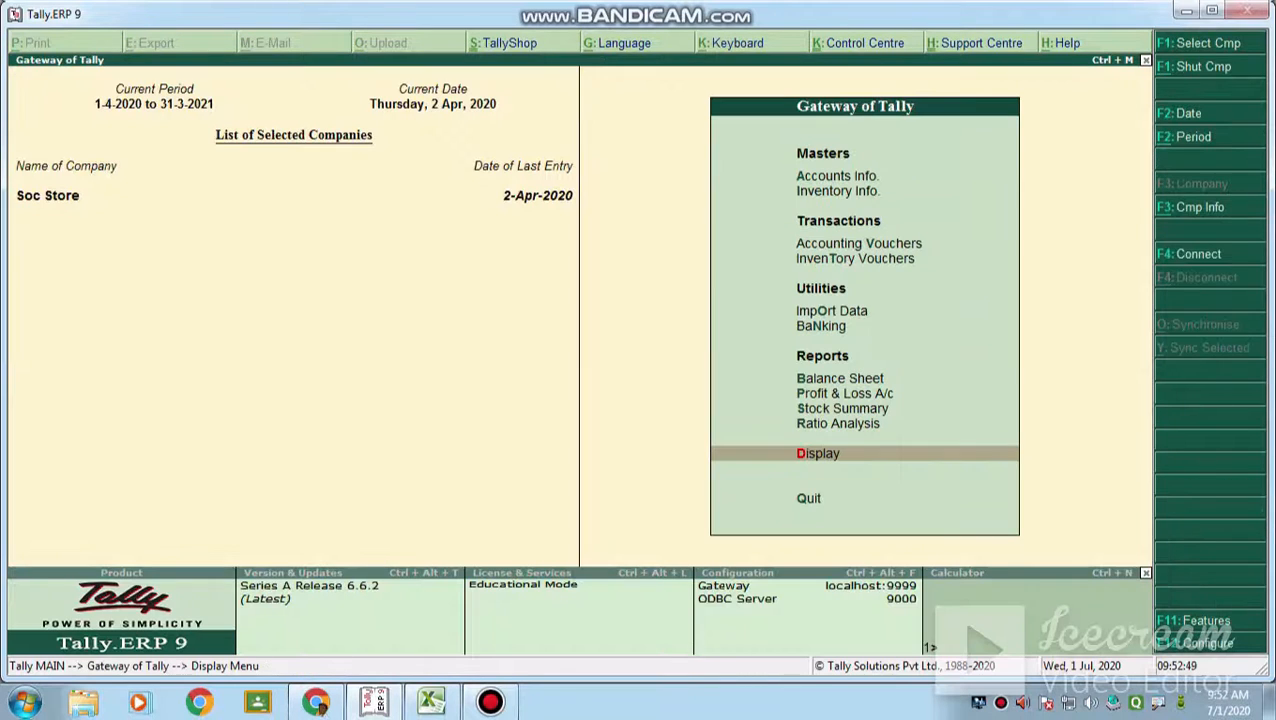
{"action": "key", "text": "Up"}
{"action": "key", "text": "Up"}
{"action": "key", "text": "Up"}
{"action": "key", "text": "Up"}
{"action": "key", "text": "Up"}
{"action": "key", "text": "Up"}
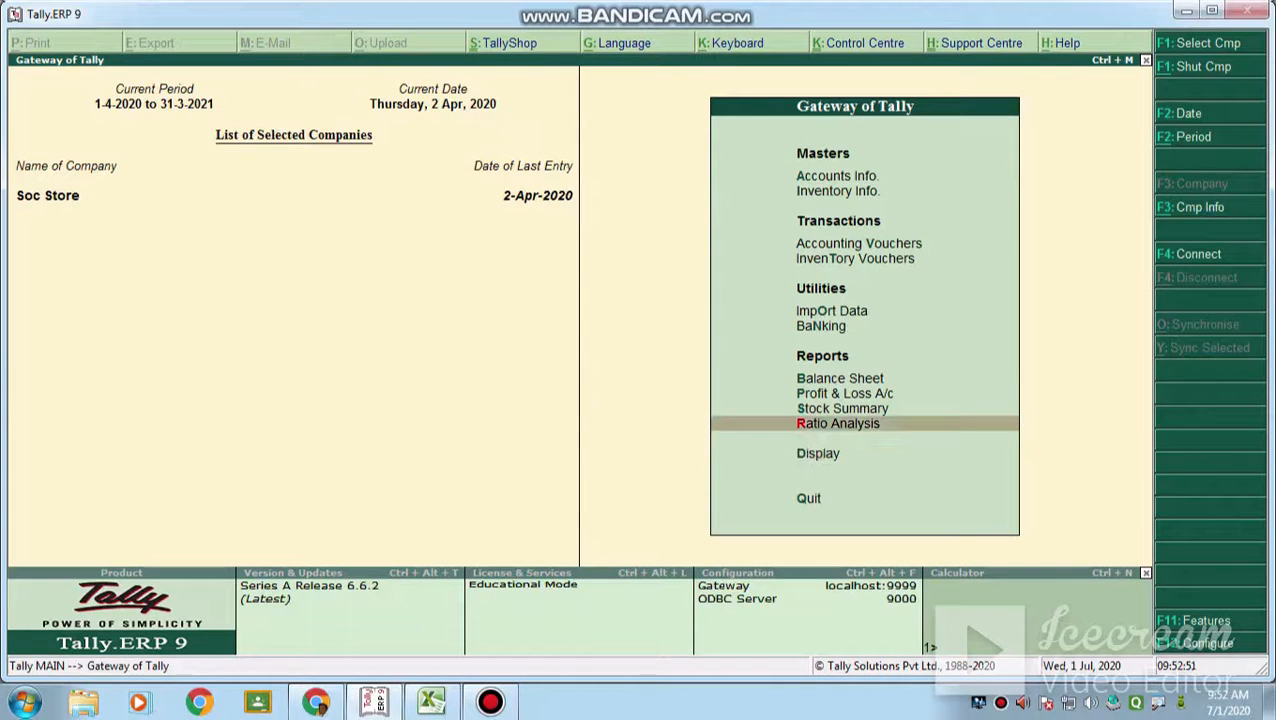
{"action": "key", "text": "Up"}
{"action": "key", "text": "Up"}
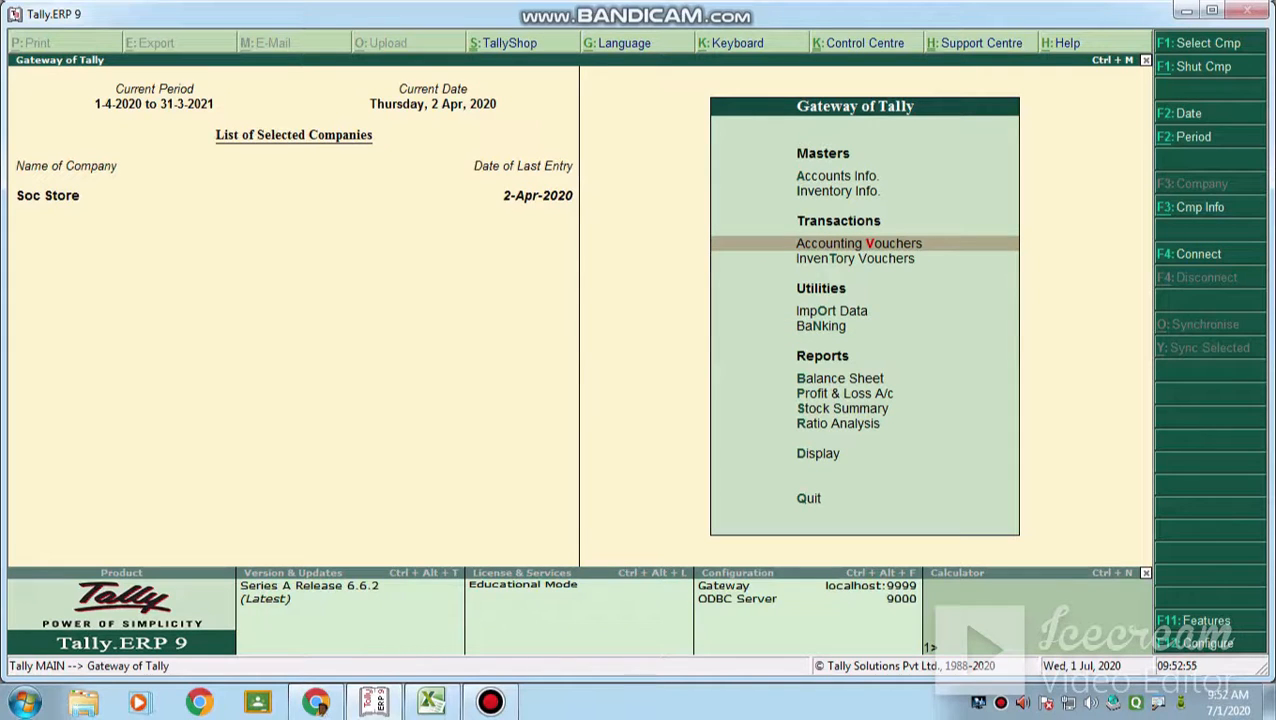
{"action": "key", "text": "Return"}
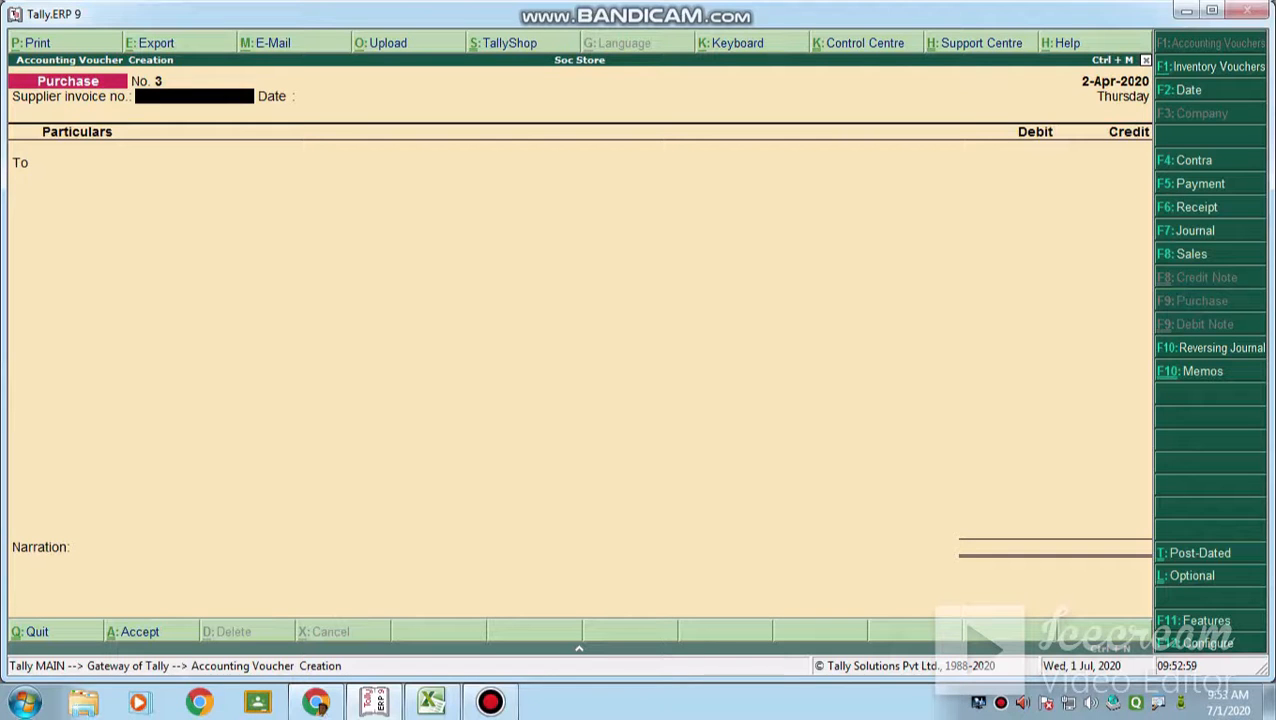
Check the 6/4/2019 salary entry in the Excel journal, and in Tally change the voucher type to Payment
{"action": "left_click", "coordinate": [432, 701]}
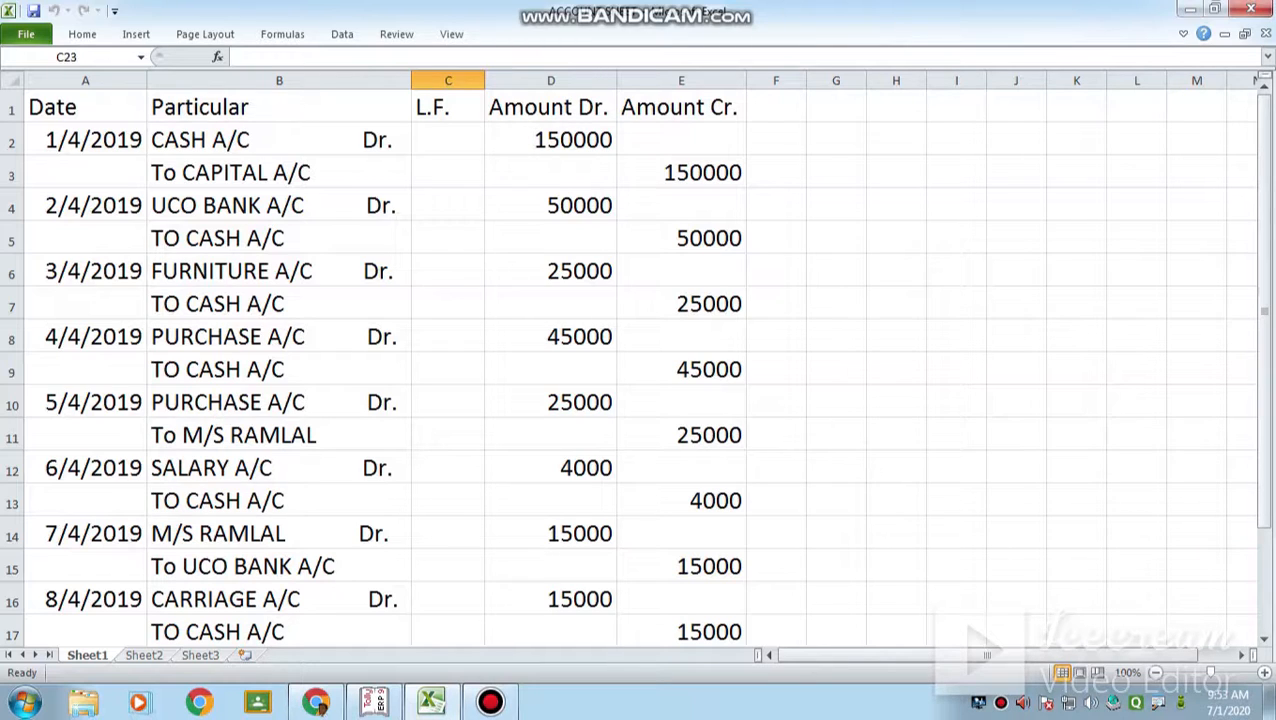
{"action": "left_click", "coordinate": [373, 701]}
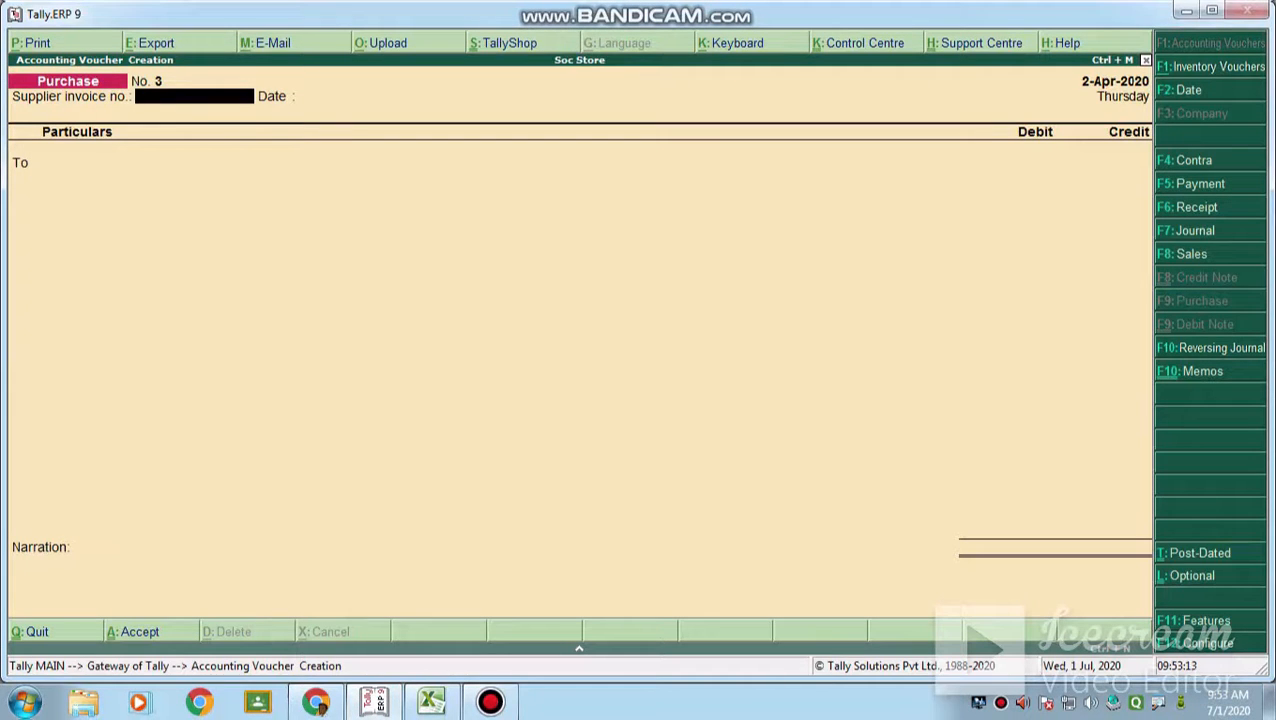
{"action": "key", "text": "F5"}
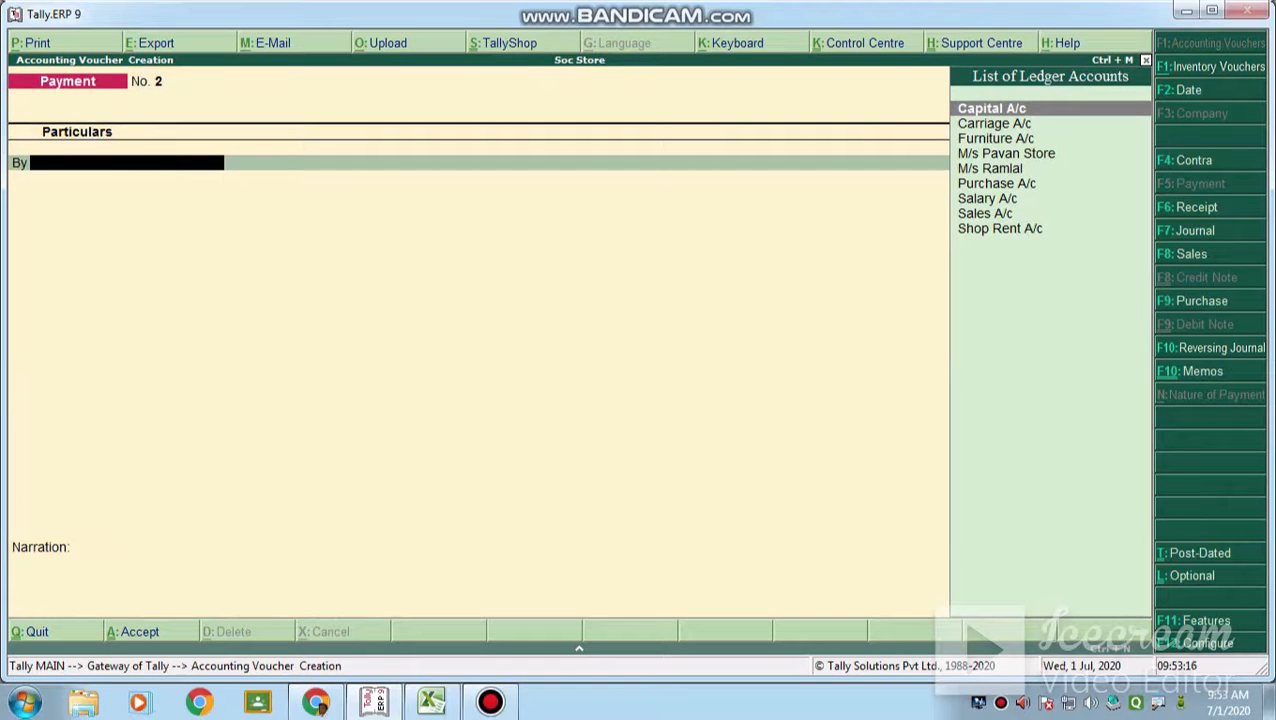
Debit Salary A/c with 4,000 in the Payment voucher, checking the amount against the 6/4/2019 entry in the Excel journal
{"action": "key", "text": "Down"}
{"action": "key", "text": "Down"}
{"action": "key", "text": "Down"}
{"action": "key", "text": "Down"}
{"action": "key", "text": "Down"}
{"action": "key", "text": "Down"}
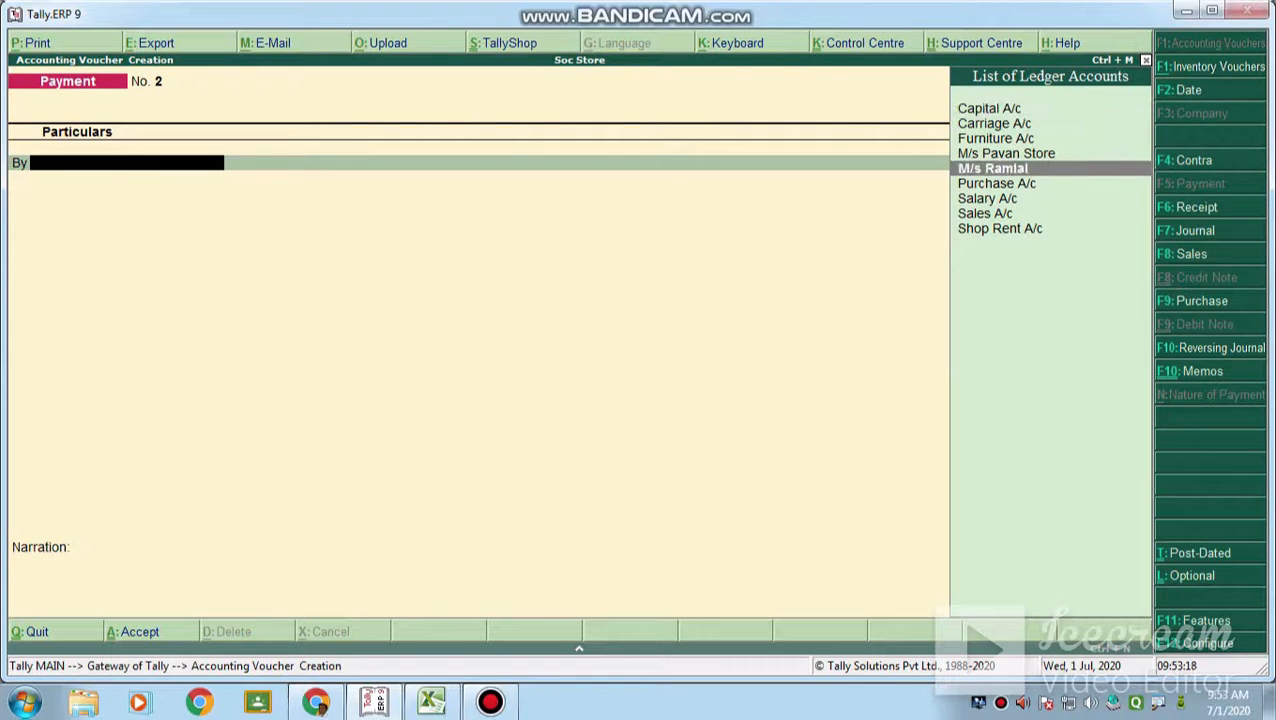
{"action": "key", "text": "Return"}
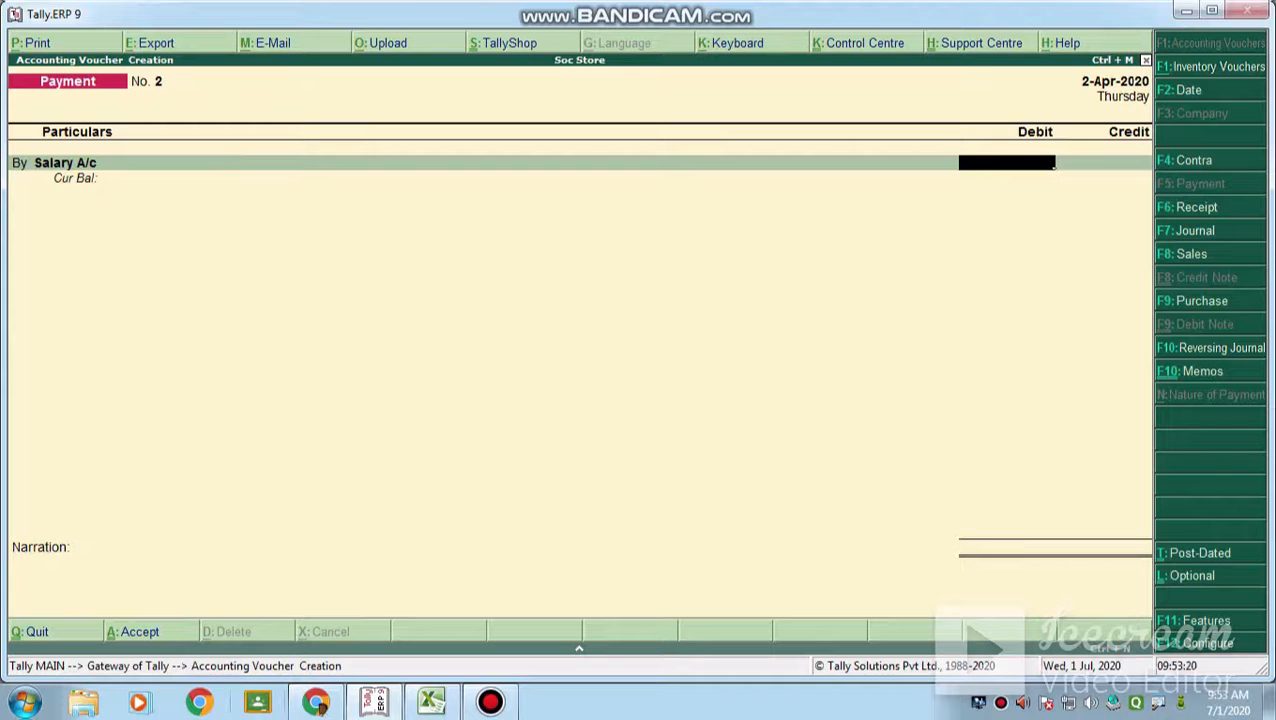
{"action": "left_click", "coordinate": [375, 702]}
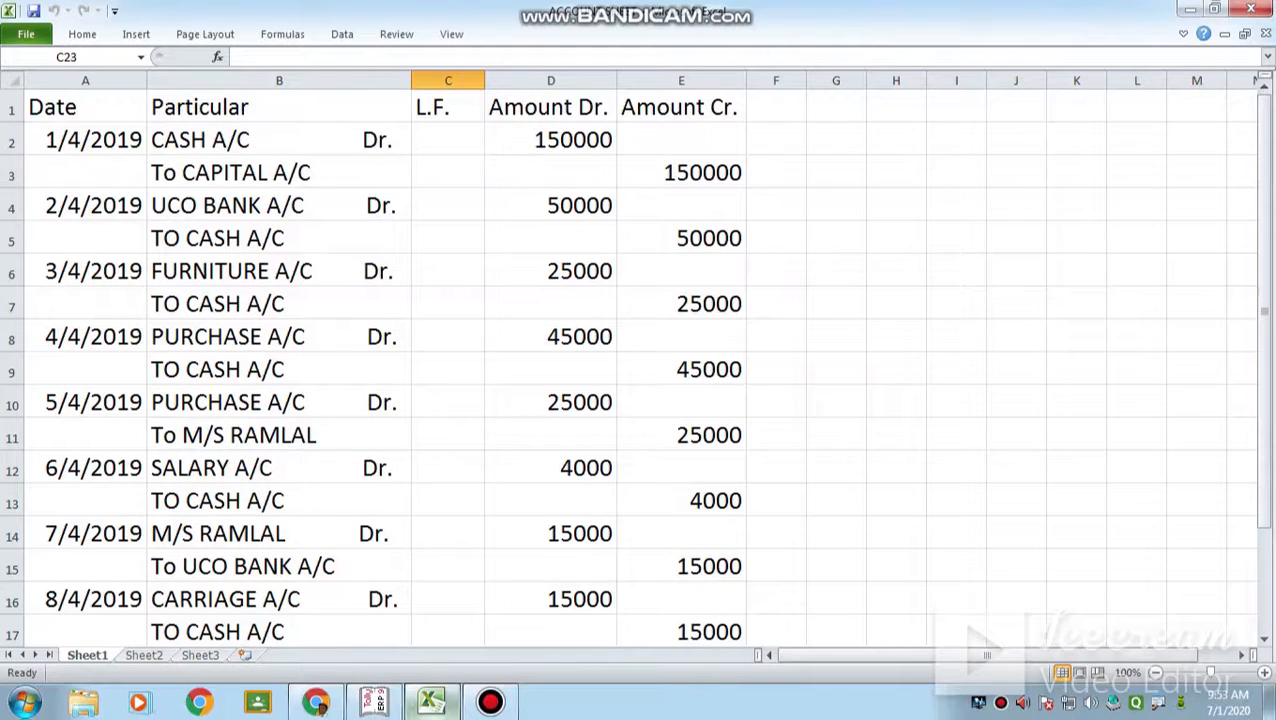
{"action": "left_click", "coordinate": [375, 702]}
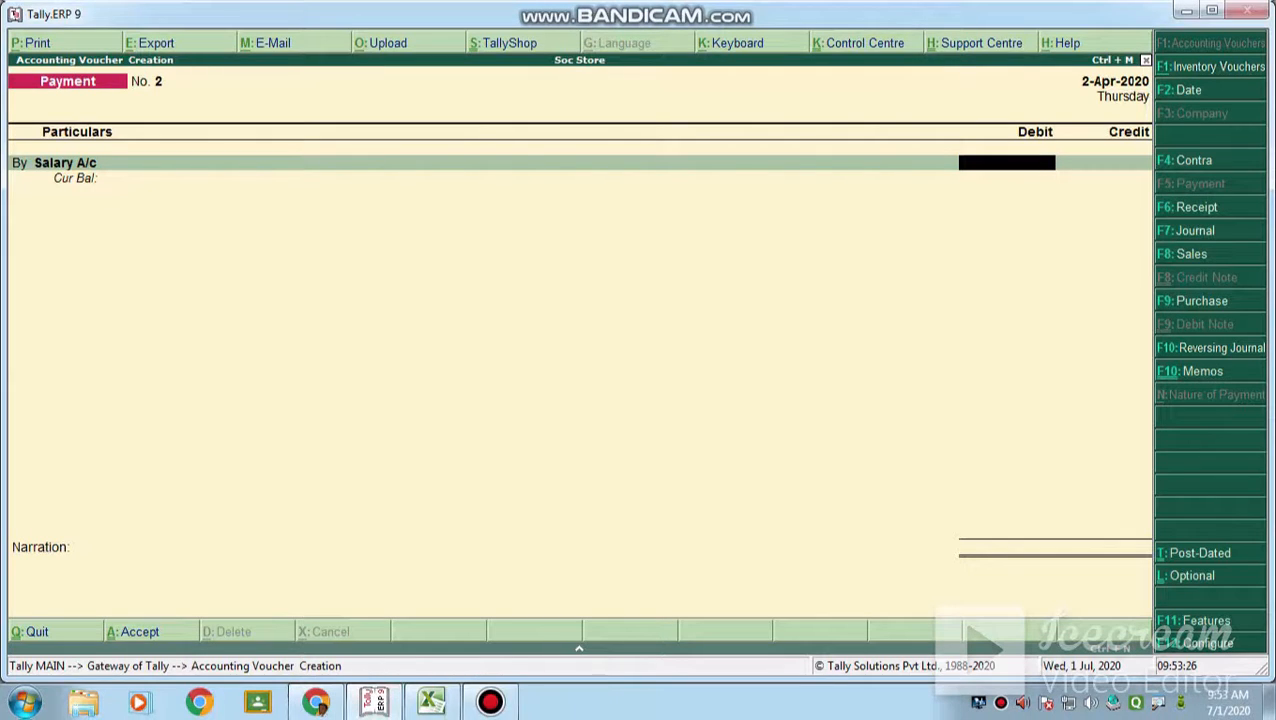
{"action": "type", "text": "4000"}
{"action": "key", "text": "Return"}
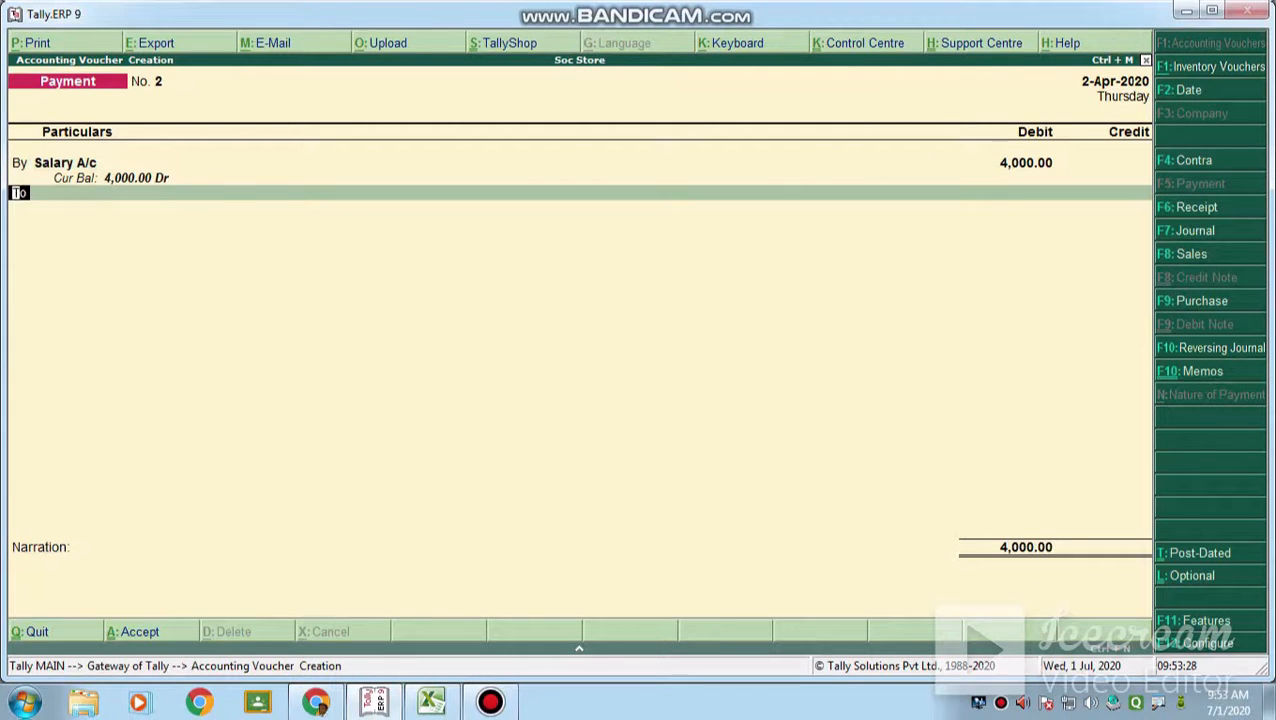
Credit Cash with 4,000 and save the salary payment voucher with the narration "being cash paid"
{"action": "key", "text": "Return"}
{"action": "key", "text": "Down"}
{"action": "key", "text": "Down"}
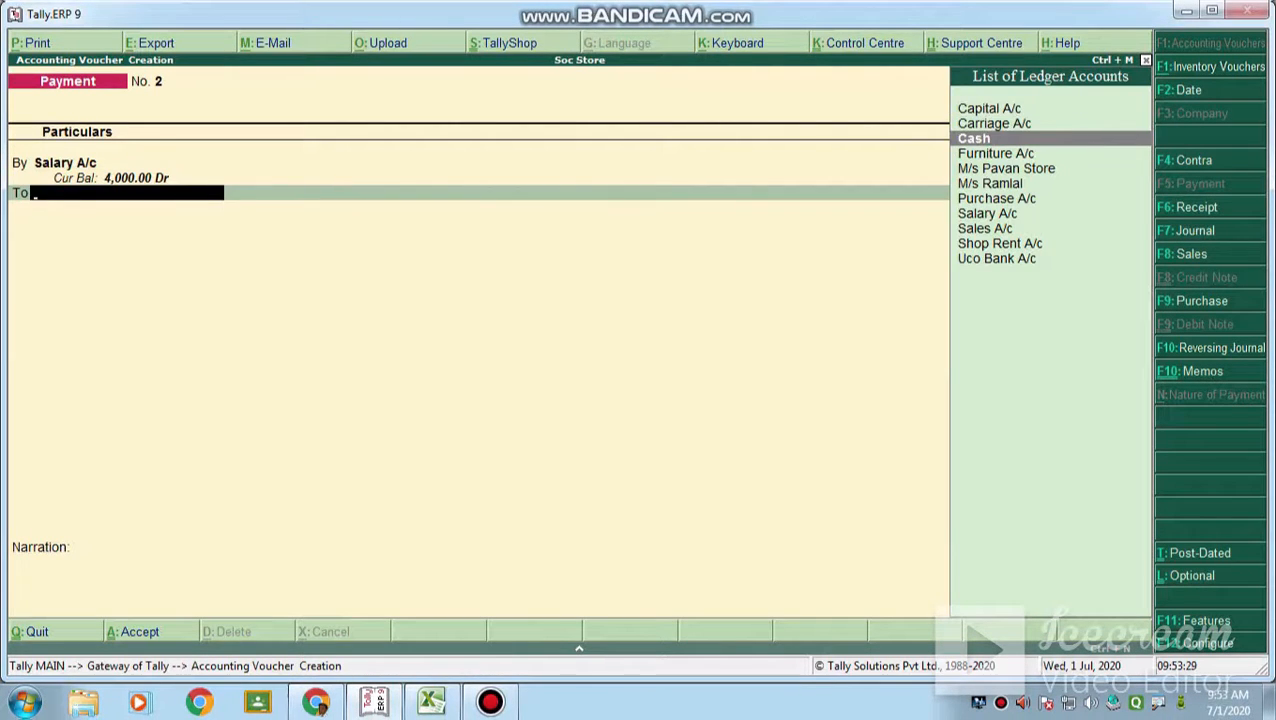
{"action": "key", "text": "Return"}
{"action": "key", "text": "Return"}
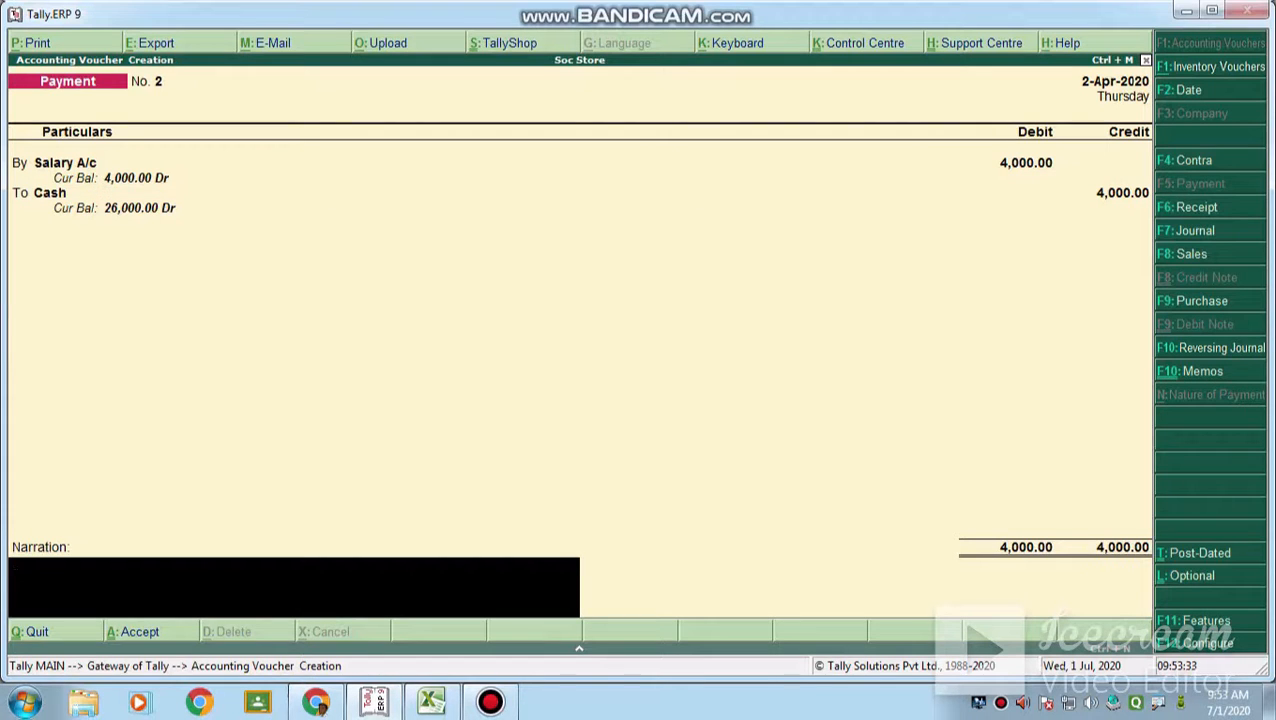
{"action": "type", "text": "being cash paid"}
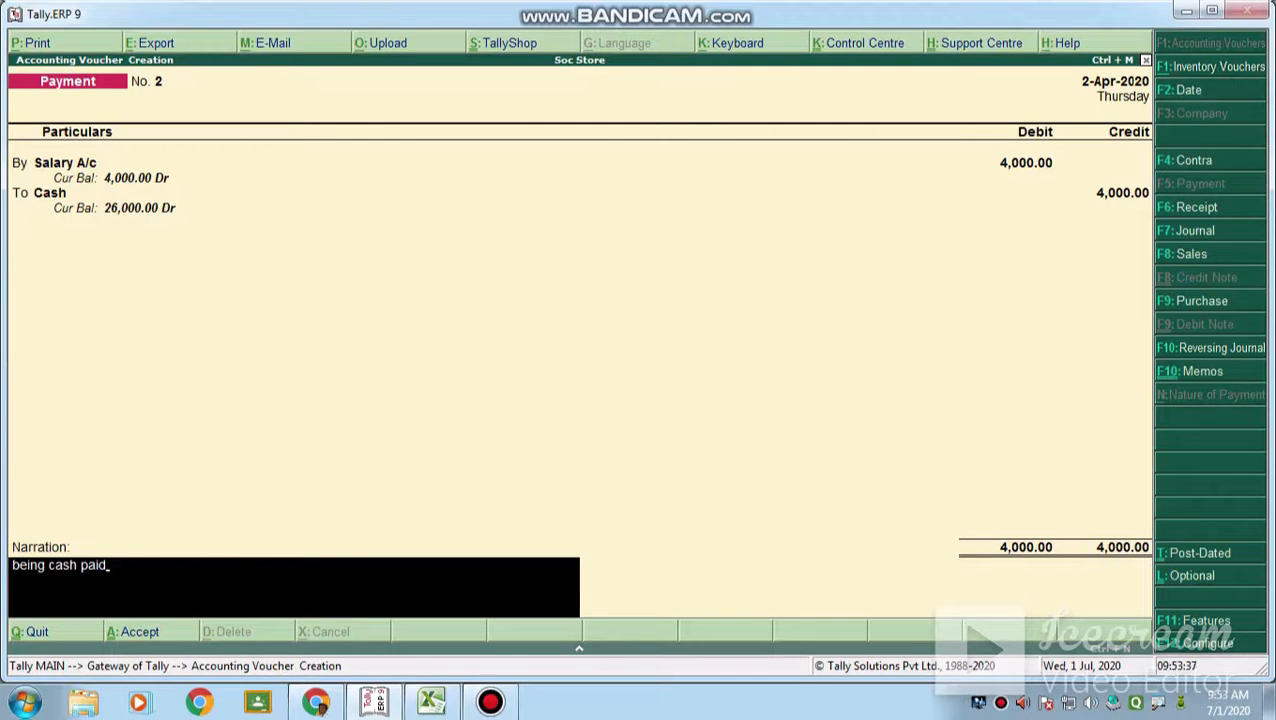
{"action": "key", "text": "Return"}
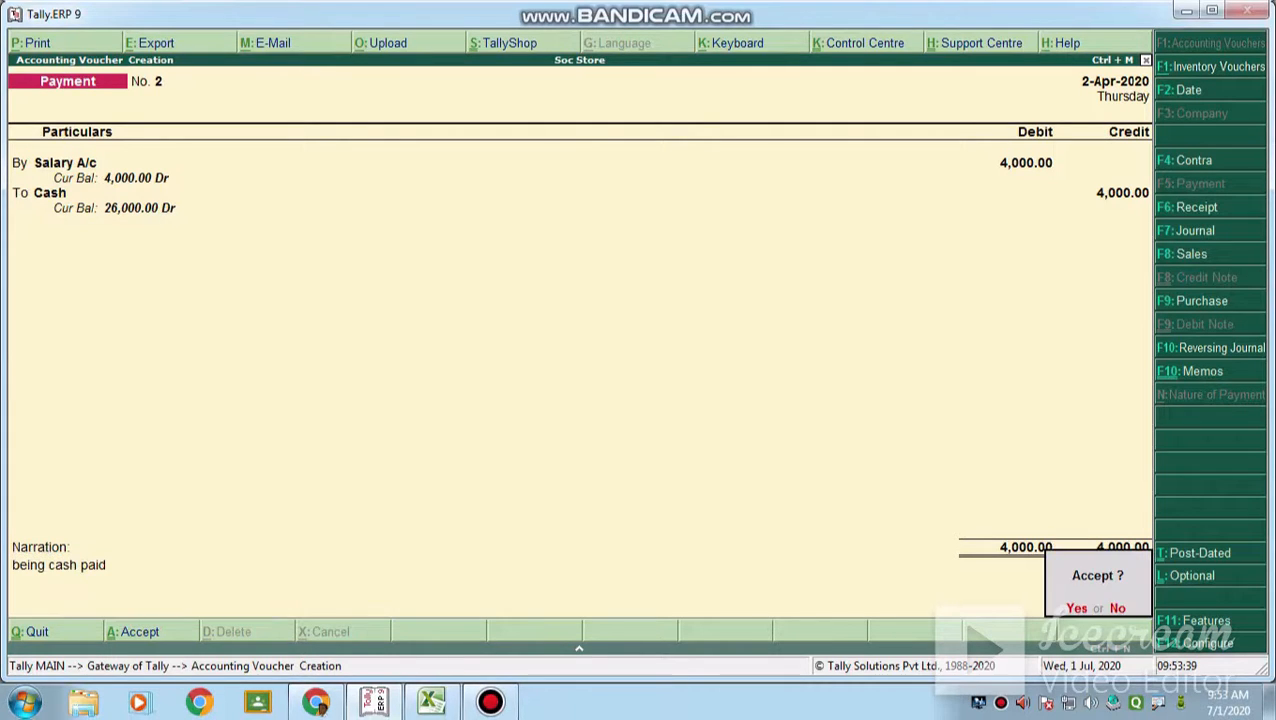
{"action": "key", "text": "Return"}
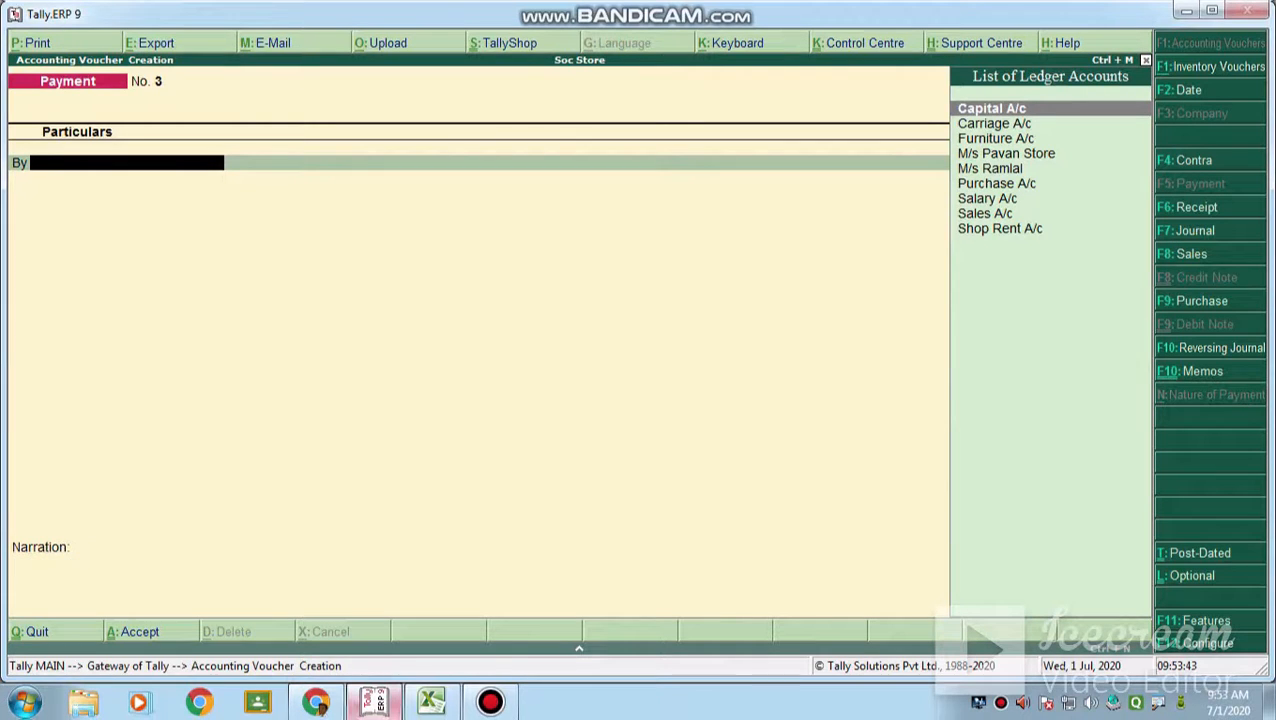
Check the 7/4/2019 M/s Ramlal entry in the Excel journal and return to the Payment voucher in Tally
{"action": "mouse_move", "coordinate": [374, 702]}
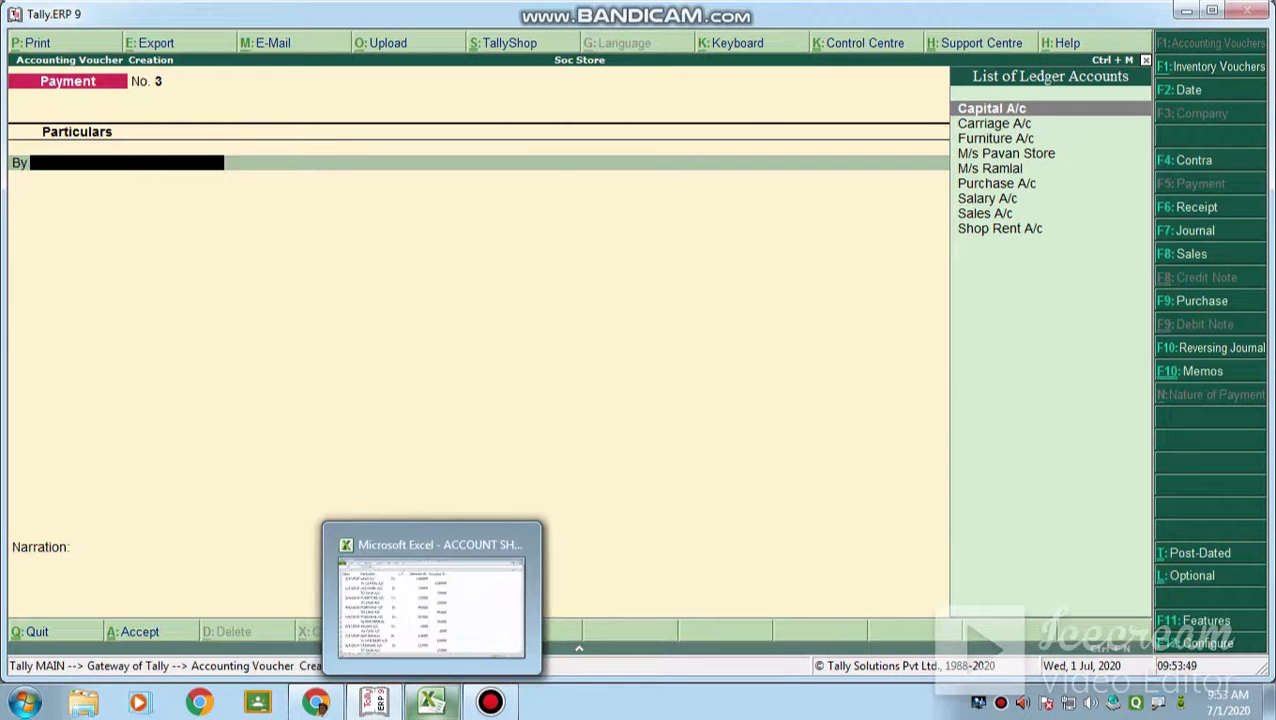
{"action": "left_click", "coordinate": [431, 702]}
{"action": "scroll", "coordinate": [640, 360], "scroll_direction": "down", "scroll_amount": 2}
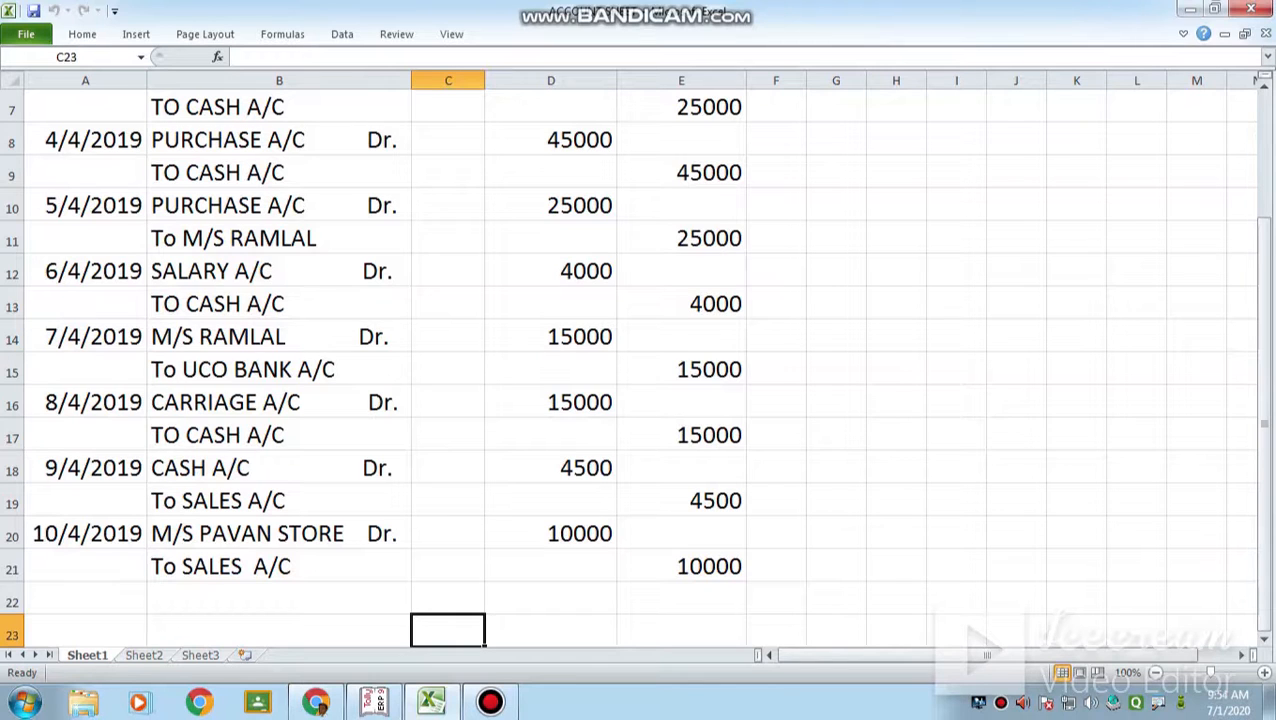
{"action": "left_click", "coordinate": [374, 702]}
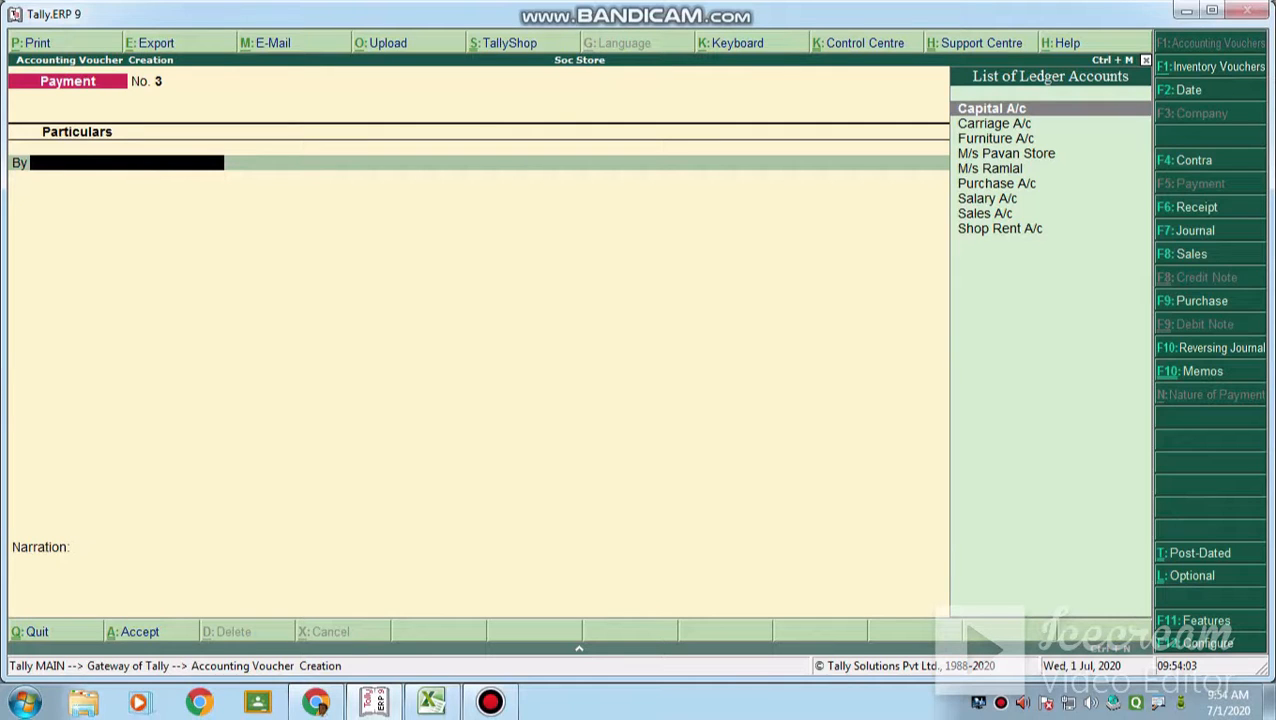
Debit M/s Ramlal with 15,000 and allocate the amount as Agst Ref to bill 5777
{"action": "key", "text": "Down"}
{"action": "key", "text": "Down"}
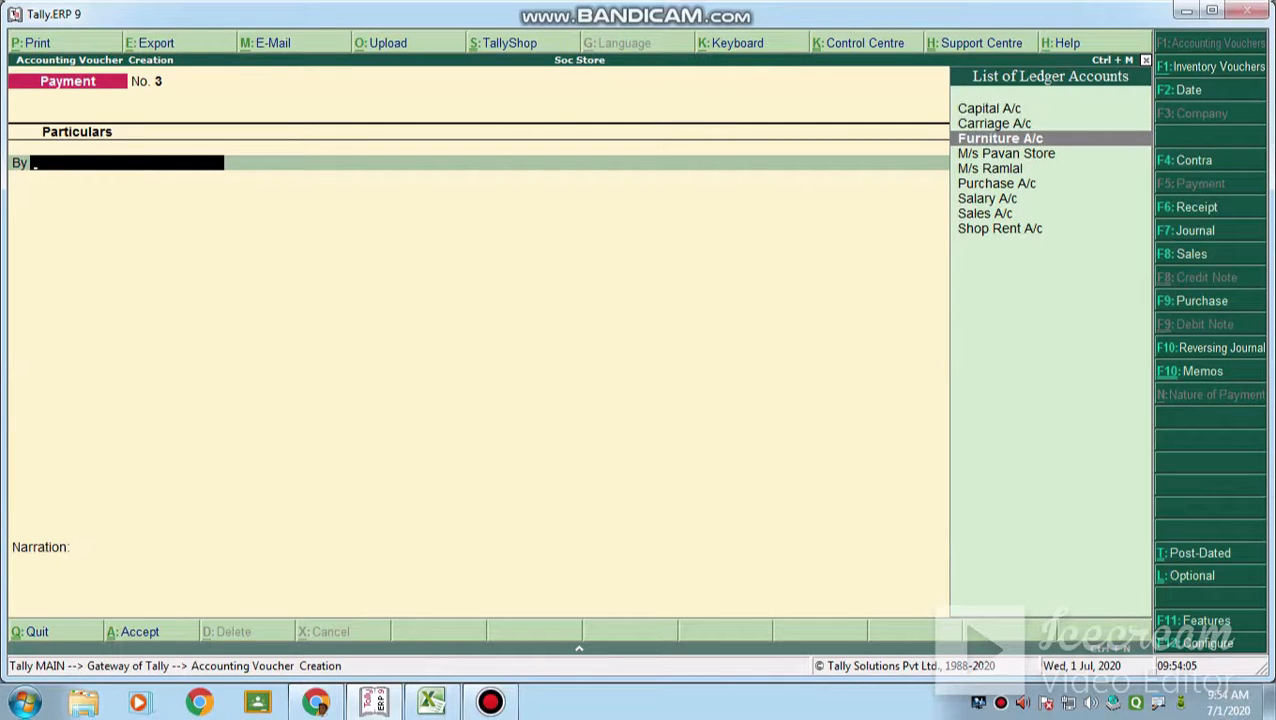
{"action": "key", "text": "Down"}
{"action": "key", "text": "Down"}
{"action": "key", "text": "Return"}
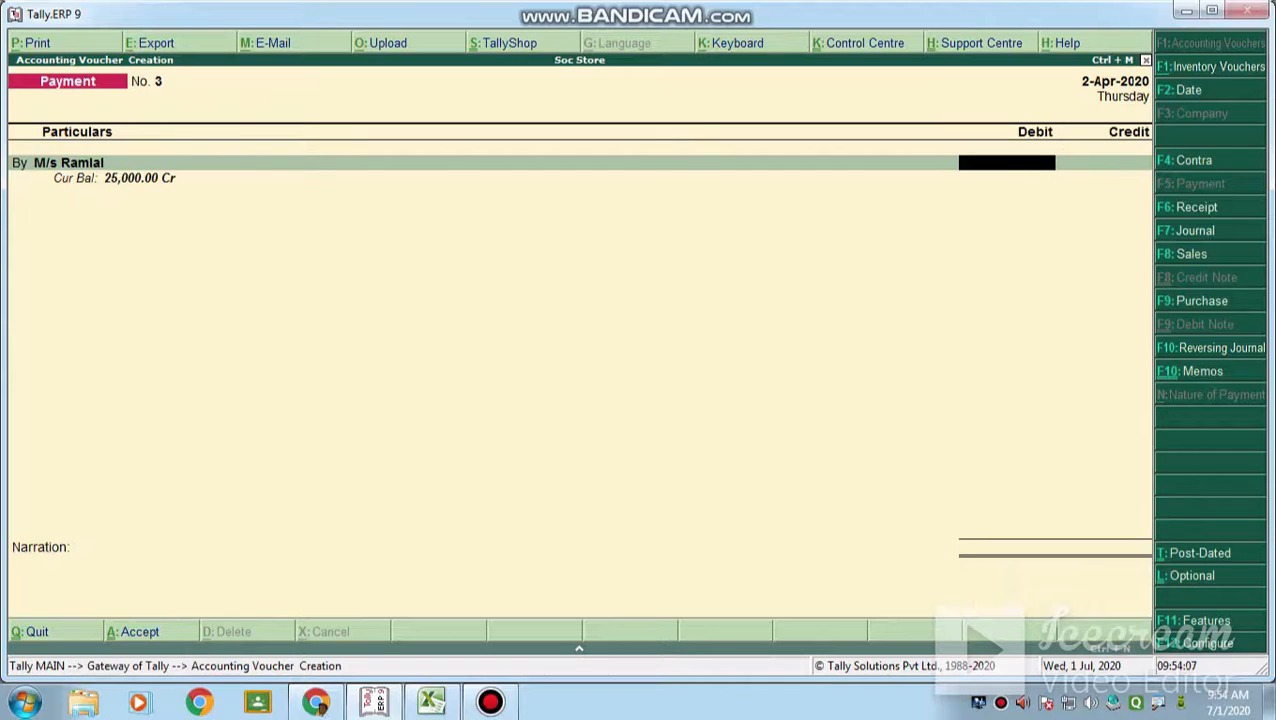
{"action": "type", "text": "15,000"}
{"action": "key", "text": "Return"}
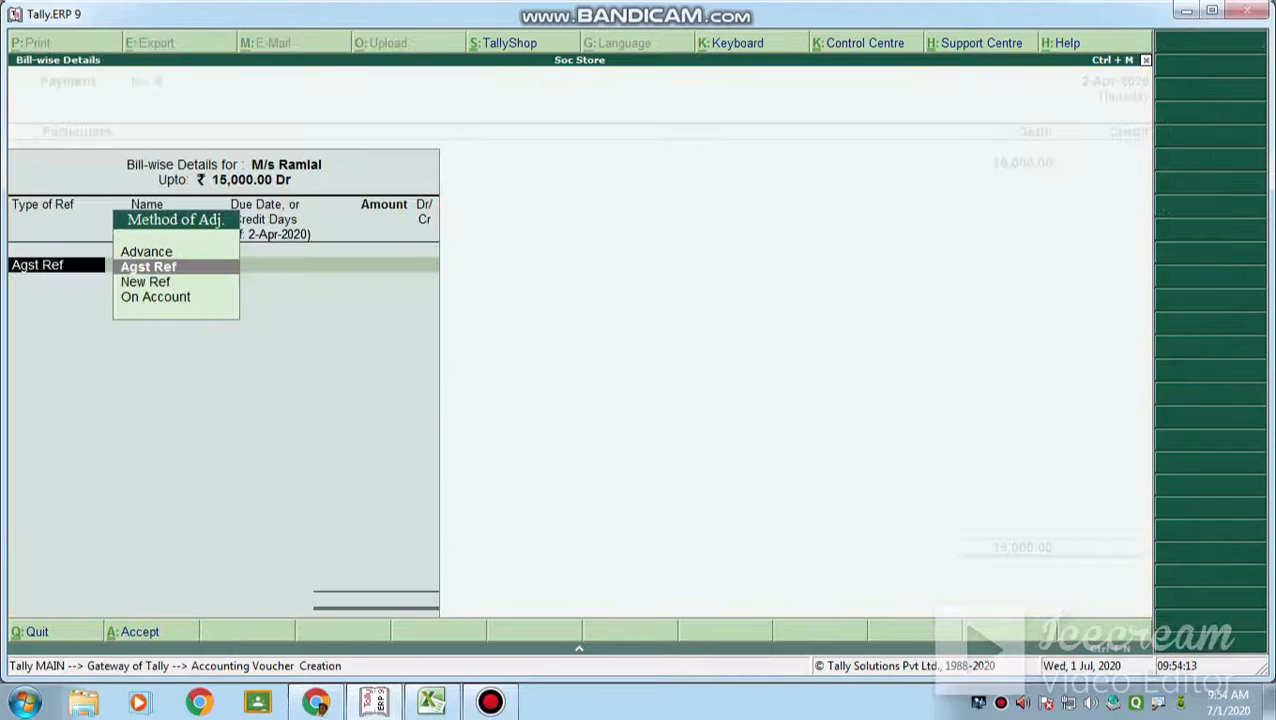
{"action": "key", "text": "Return"}
{"action": "key", "text": "Return"}
{"action": "key", "text": "Return"}
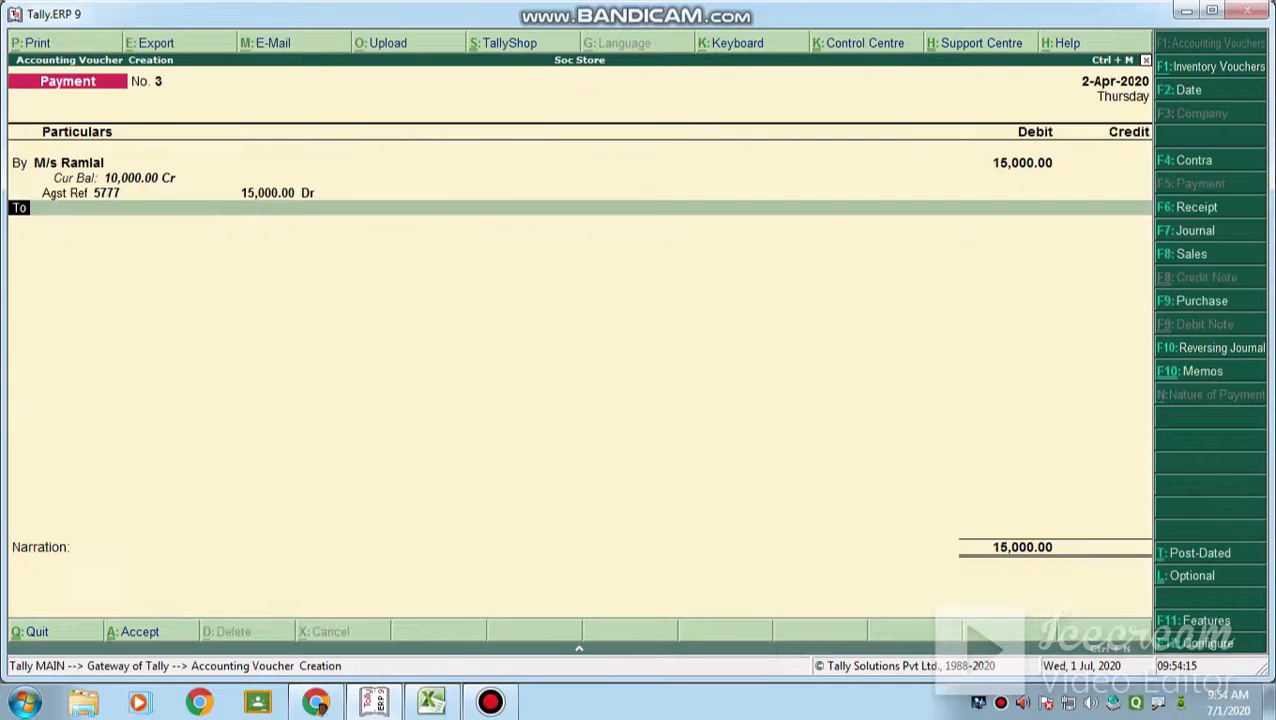
Credit Uco Bank A/c with 15,000 as a Cheque dated 2-Apr-2020, leaving the instrument number blank
{"action": "key", "text": "Return"}
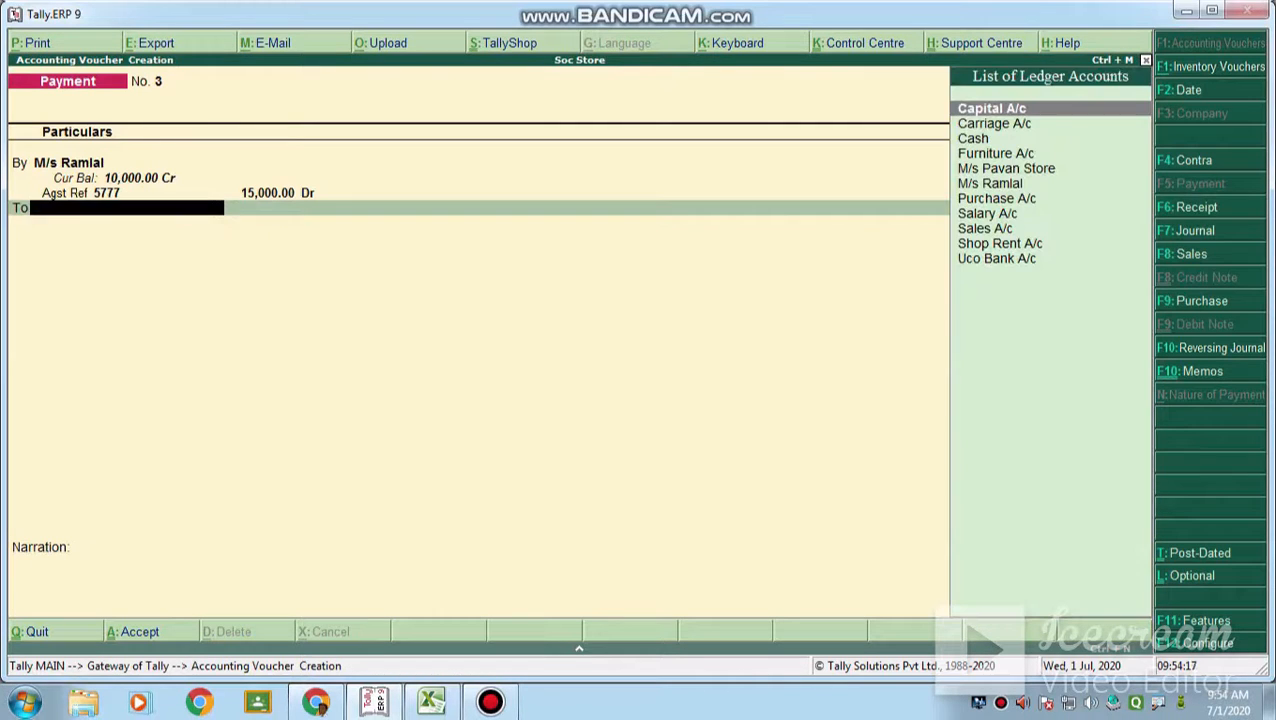
{"action": "key", "text": "Down"}
{"action": "key", "text": "Down"}
{"action": "key", "text": "Down"}
{"action": "key", "text": "Down"}
{"action": "key", "text": "Down"}
{"action": "key", "text": "Down"}
{"action": "key", "text": "Down"}
{"action": "key", "text": "Down"}
{"action": "key", "text": "Down"}
{"action": "key", "text": "Down"}
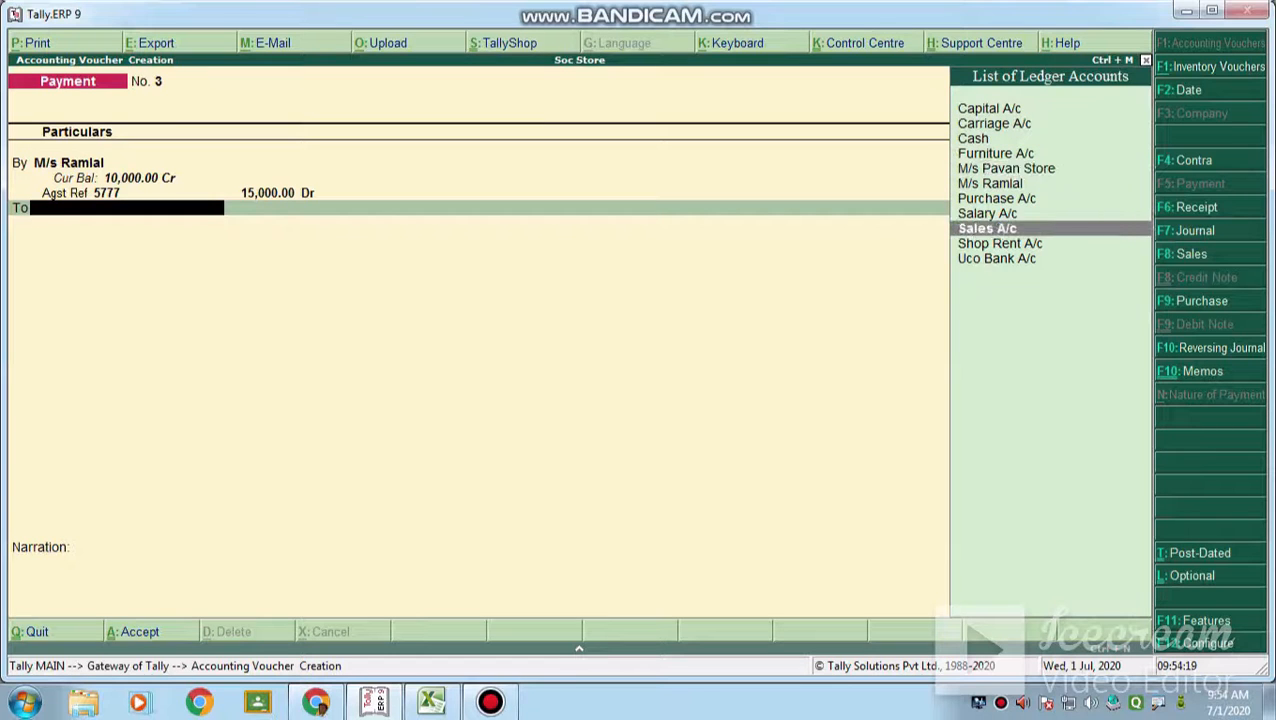
{"action": "key", "text": "Return"}
{"action": "key", "text": "Return"}
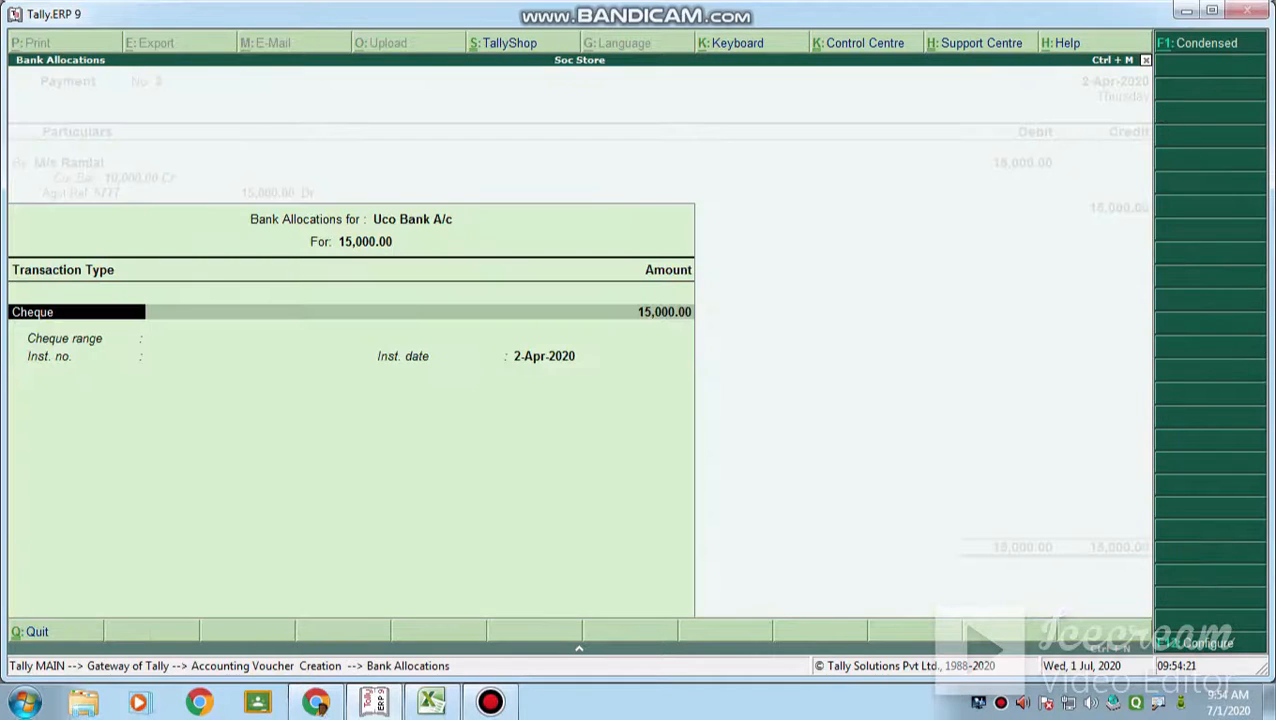
{"action": "key", "text": "Return"}
{"action": "key", "text": "Return"}
{"action": "key", "text": "Return"}
{"action": "key", "text": "Return"}
{"action": "key", "text": "Return"}
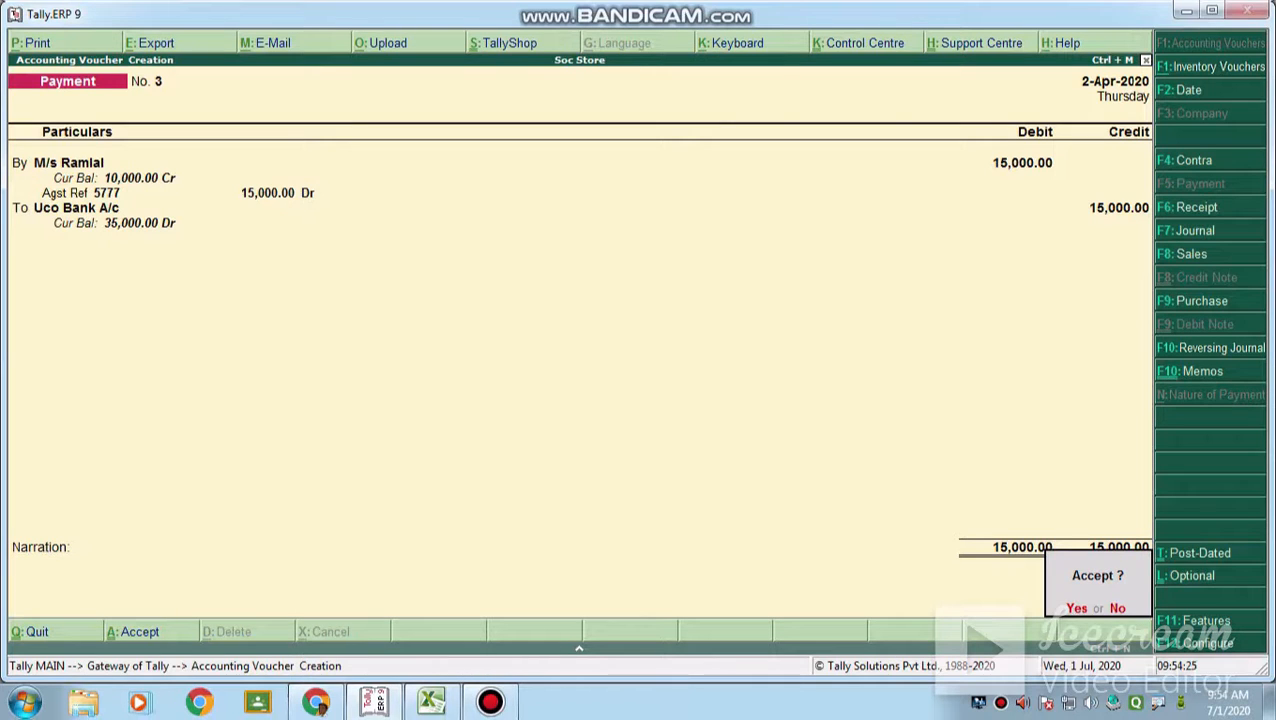
Add the narration "being cash paid" to the M/s Ramlal payment voucher and save it
{"action": "key", "text": "Return"}
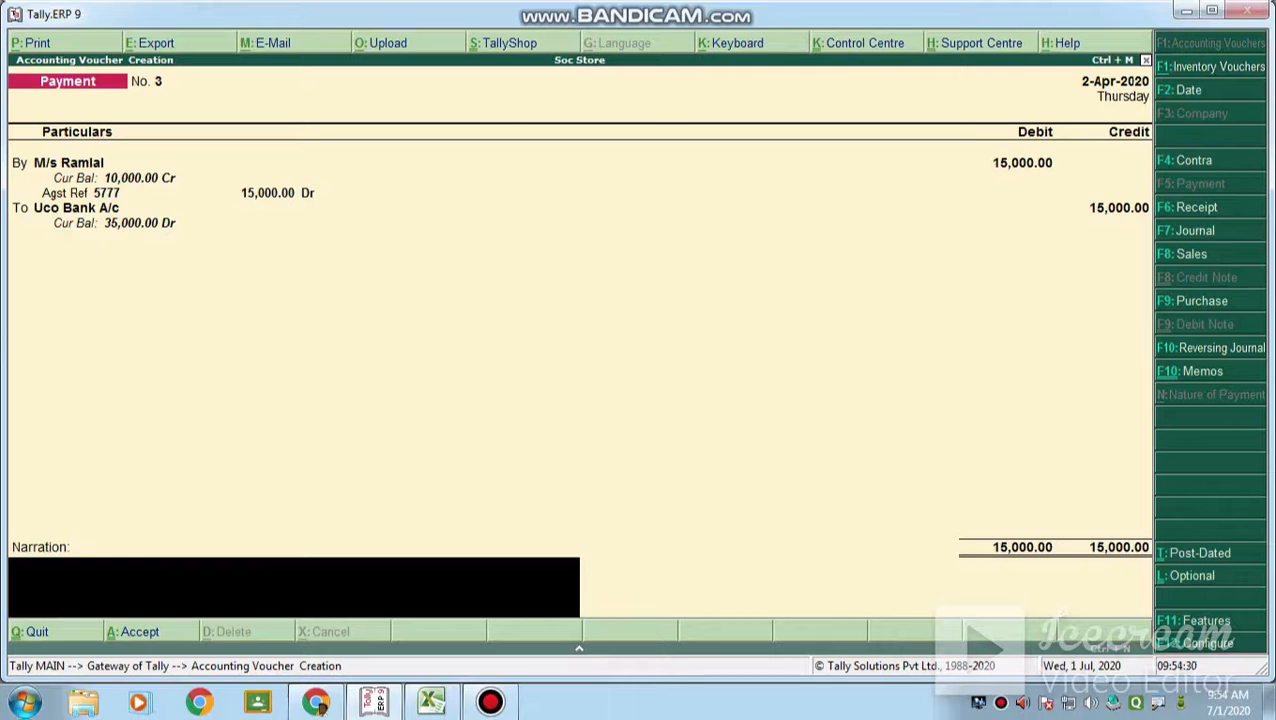
{"action": "type", "text": "being cash paid"}
{"action": "key", "text": "Return"}
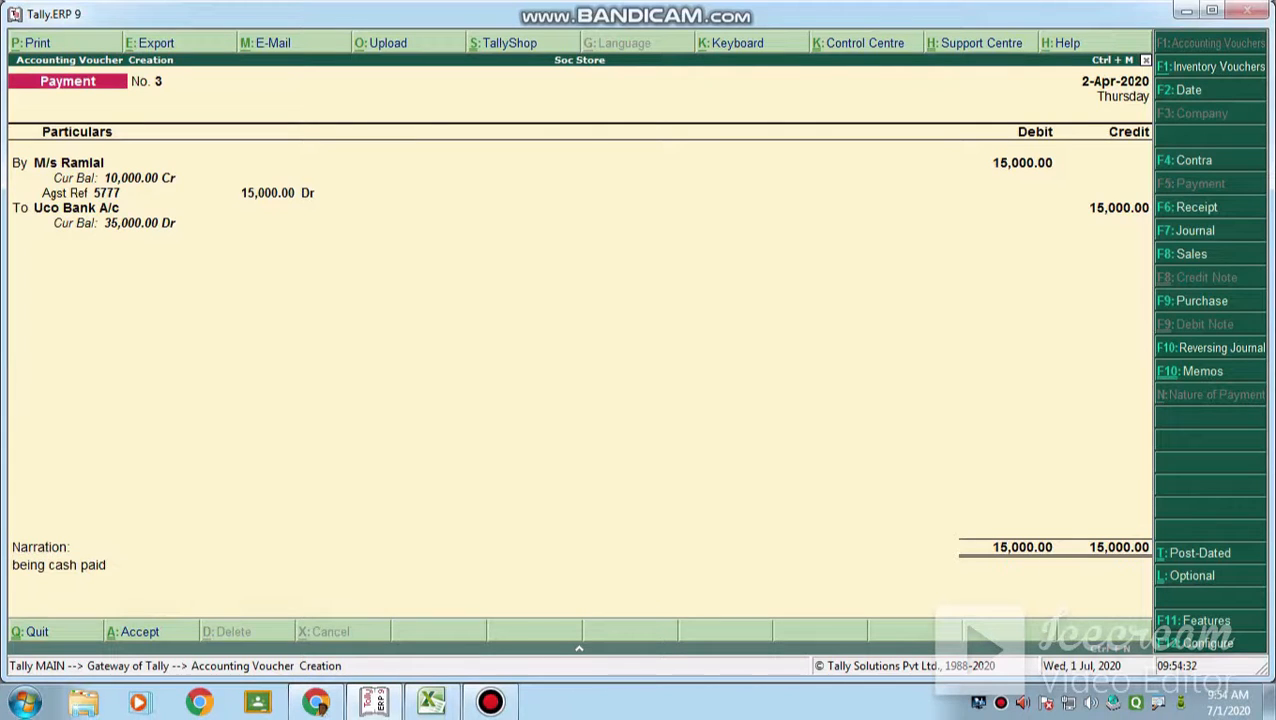
{"action": "key", "text": "Return"}
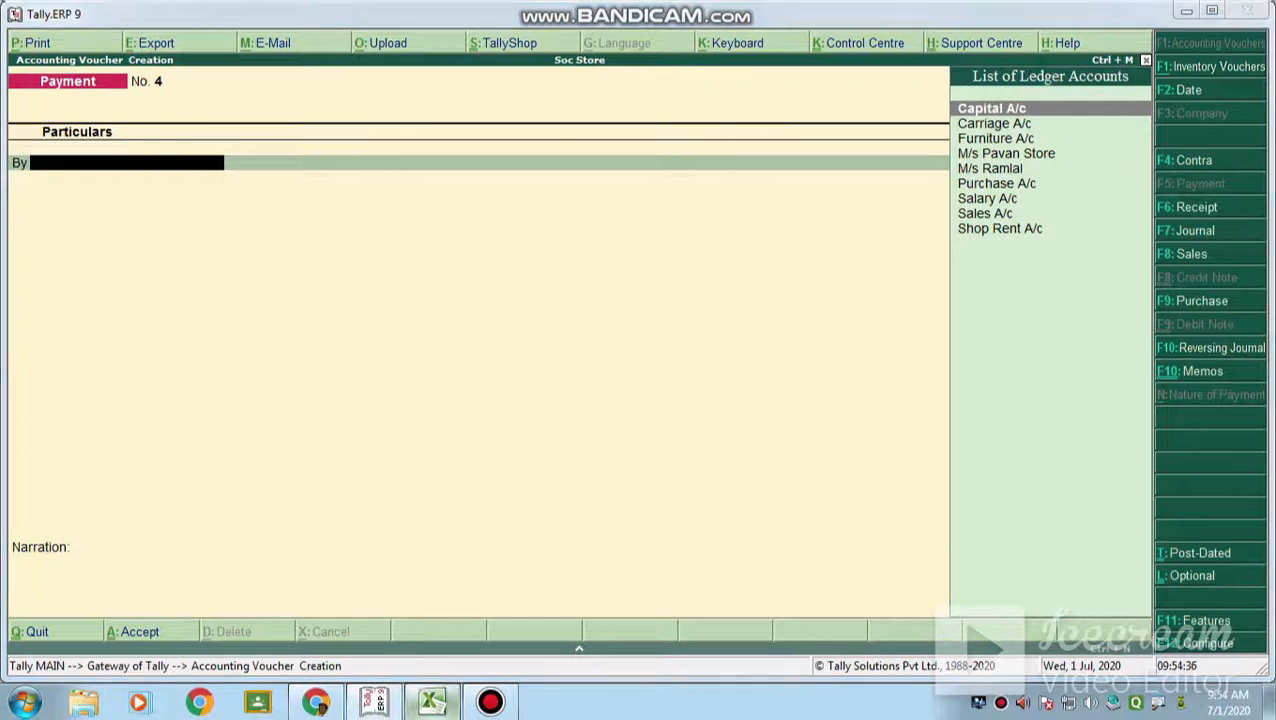
Check the 8/4/2019 entry in the Excel journal, and in Tally debit Carriage A/c with 15,000 in a new Payment voucher
{"action": "left_click", "coordinate": [431, 702]}
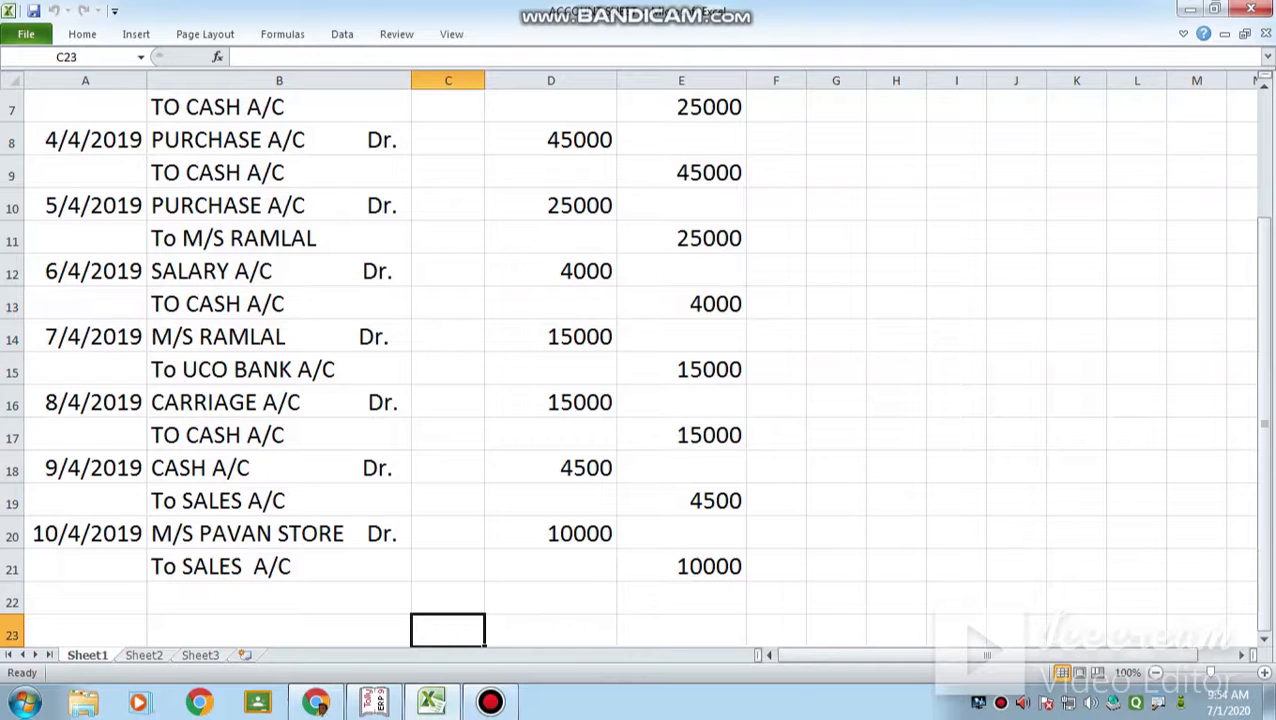
{"action": "left_click", "coordinate": [374, 702]}
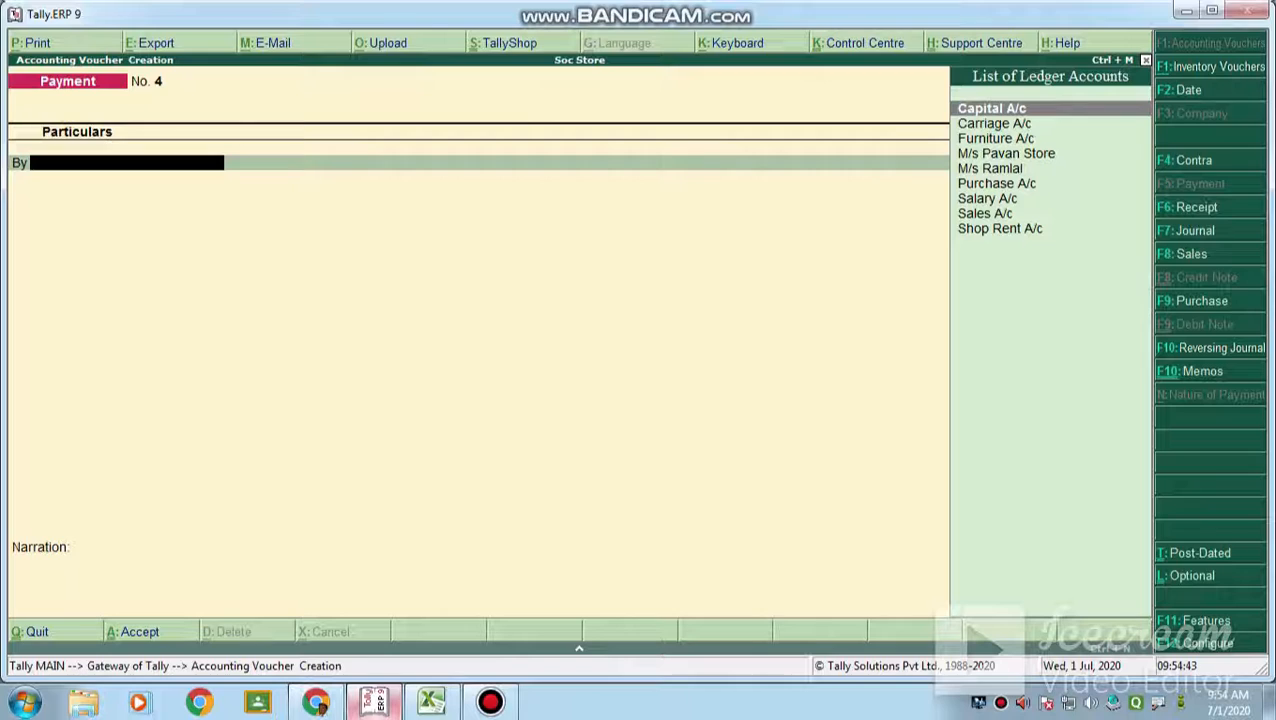
{"action": "key", "text": "Down"}
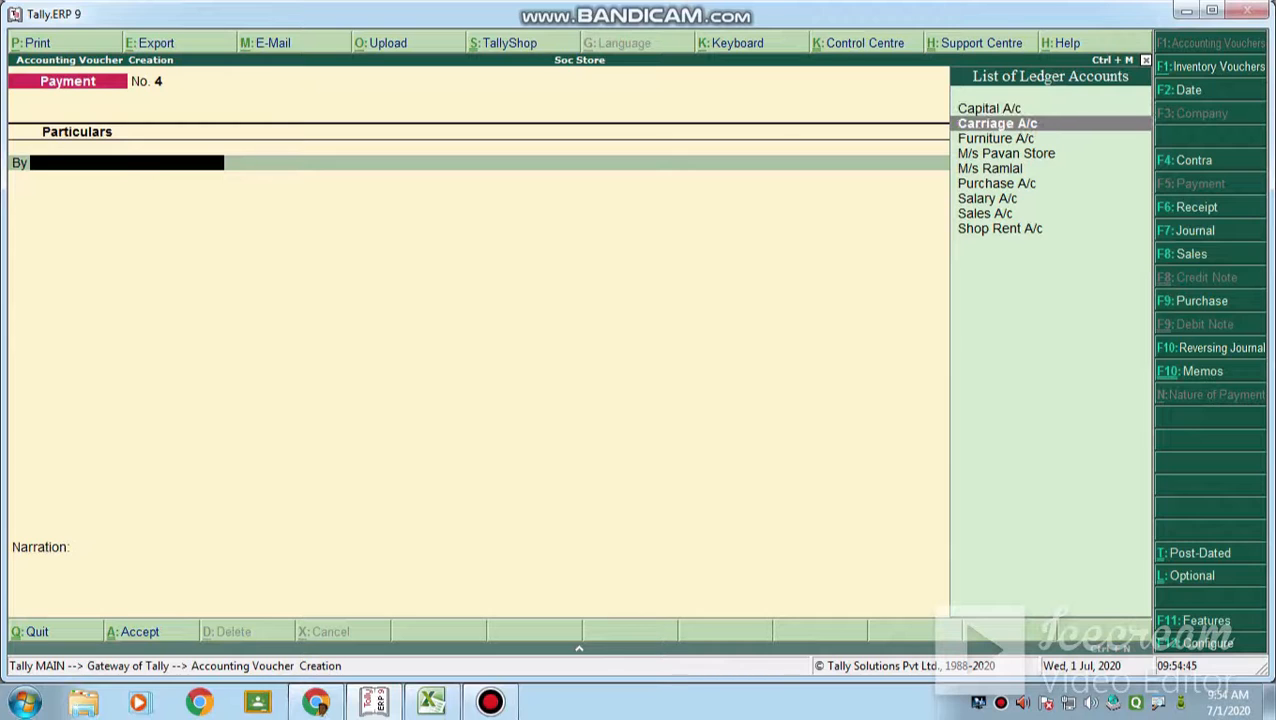
{"action": "key", "text": "Return"}
{"action": "type", "text": "1"}
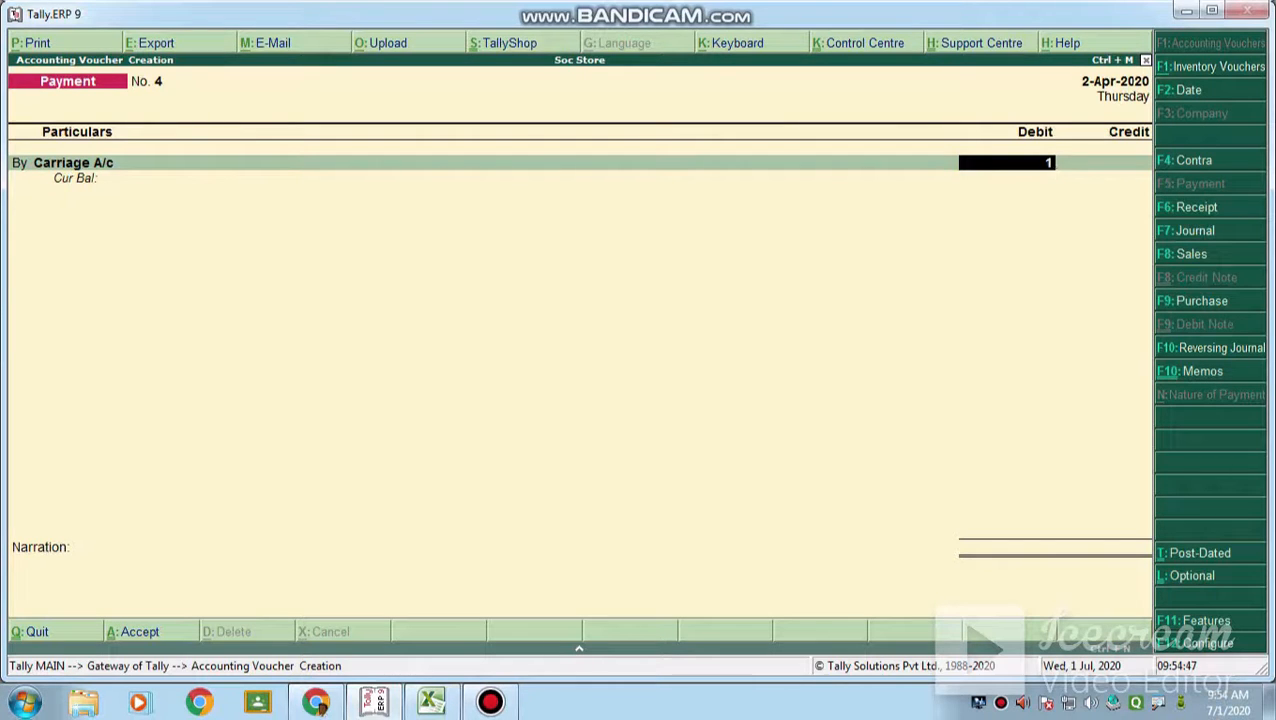
{"action": "type", "text": "5000"}
{"action": "key", "text": "Return"}
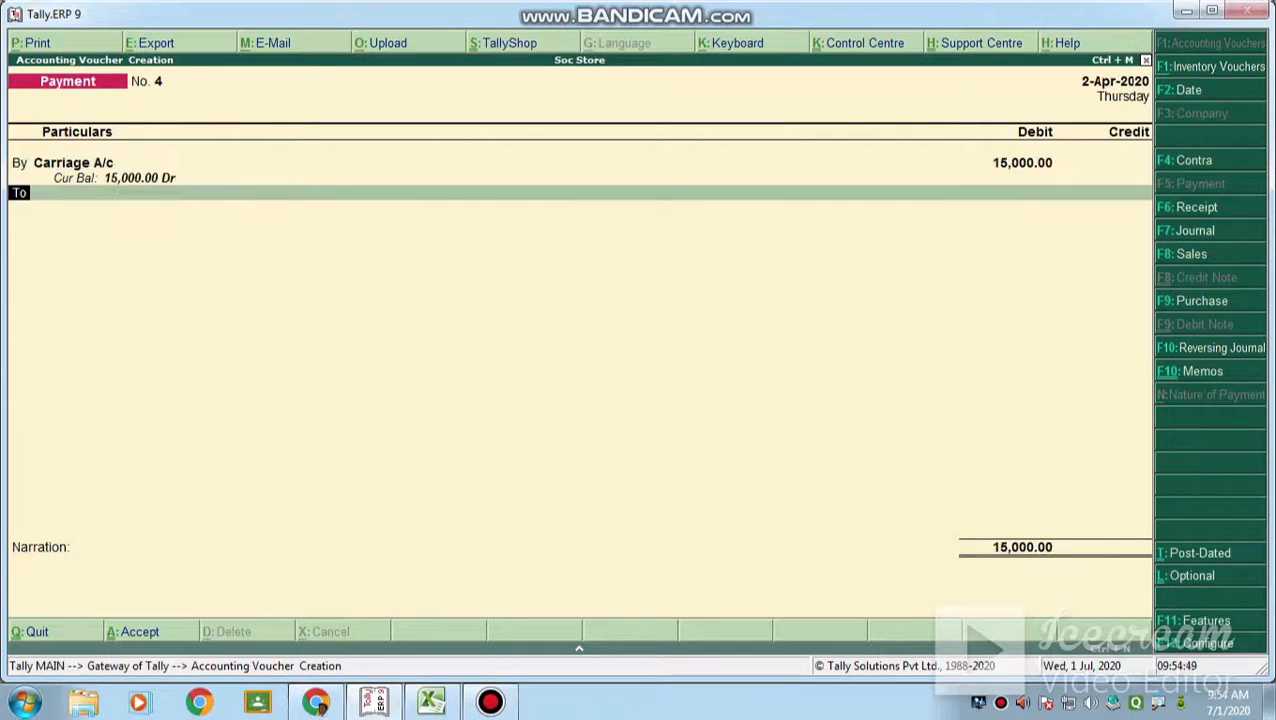
Credit Cash with 15,000 and save the carriage payment voucher with the narration "being cash paid"
{"action": "key", "text": "Down"}
{"action": "key", "text": "Down"}
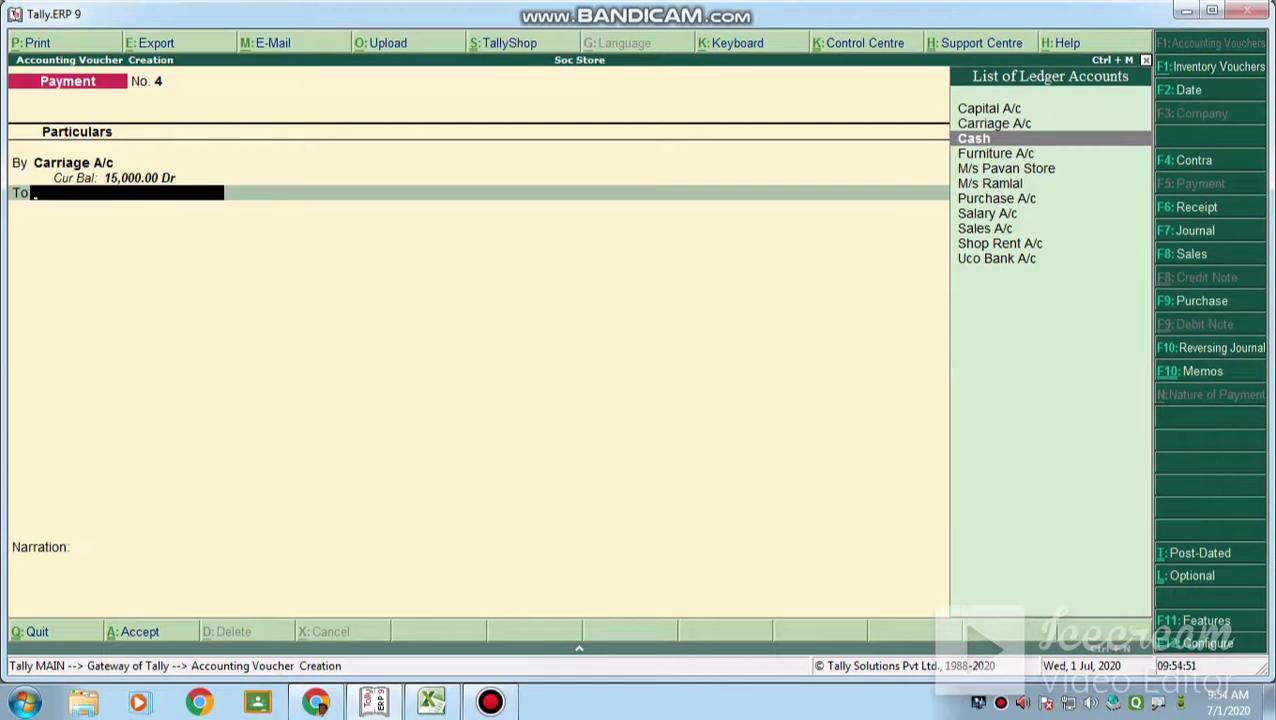
{"action": "key", "text": "Return"}
{"action": "key", "text": "Return"}
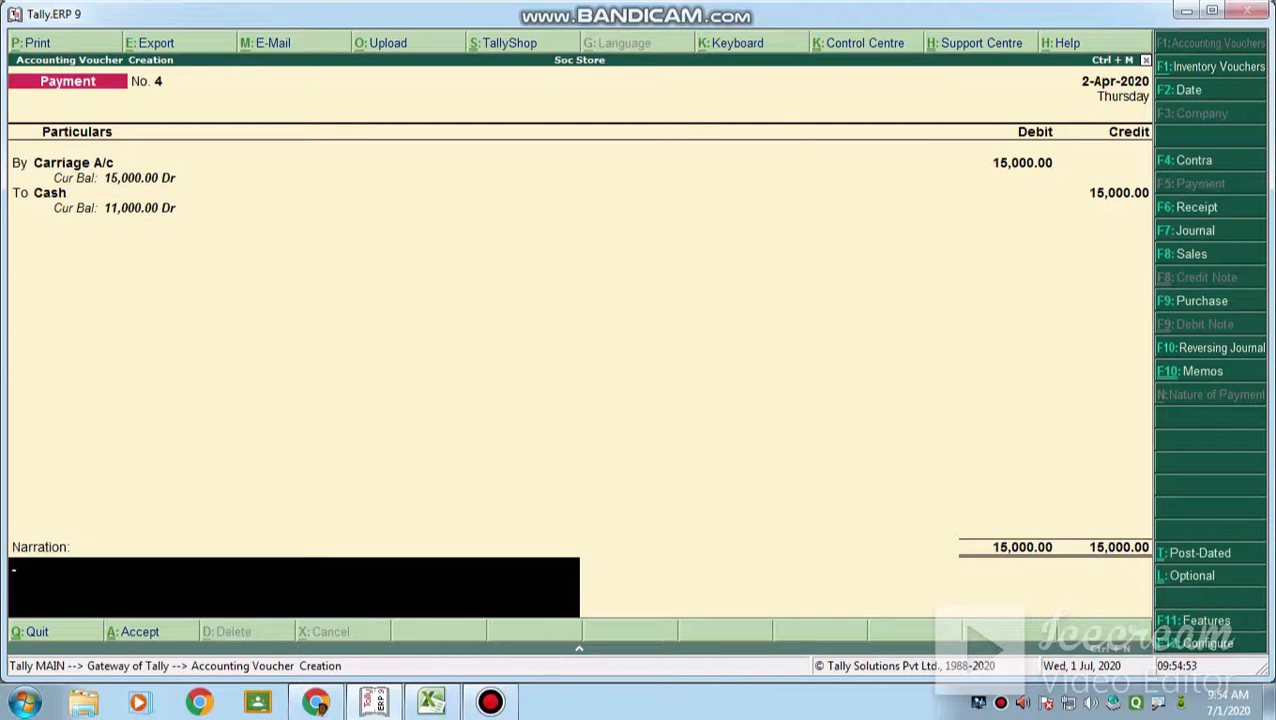
{"action": "type", "text": "being cash paid"}
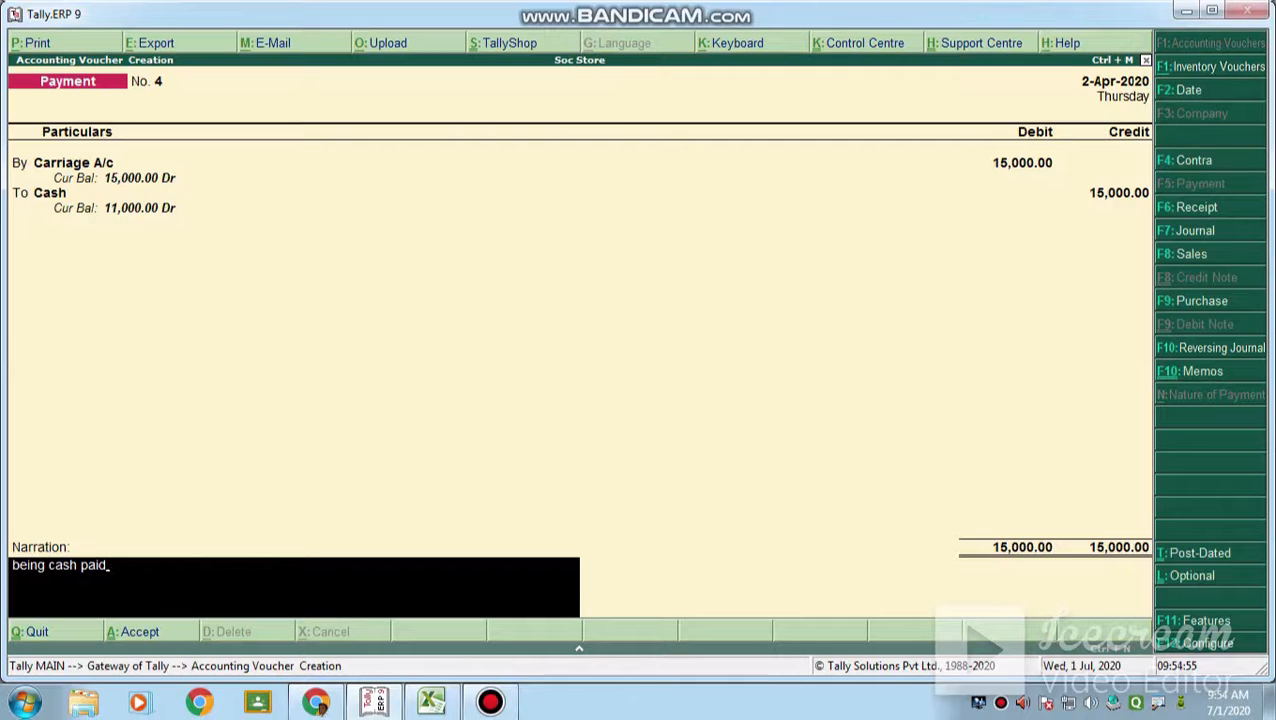
{"action": "key", "text": "Return"}
{"action": "key", "text": "Return"}
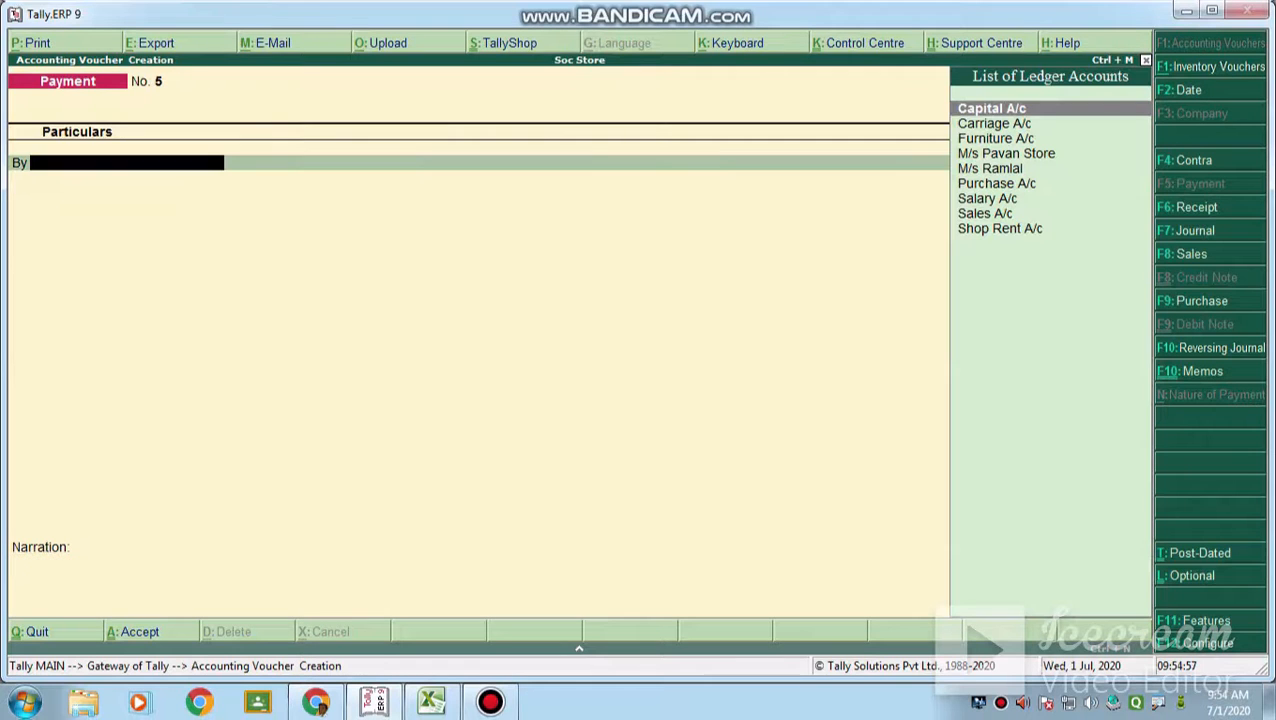
Check the 9/4/2019 entry in the Excel journal, and in Tally debit Cash with 4,500 in a new Sales voucher
{"action": "left_click", "coordinate": [431, 702]}
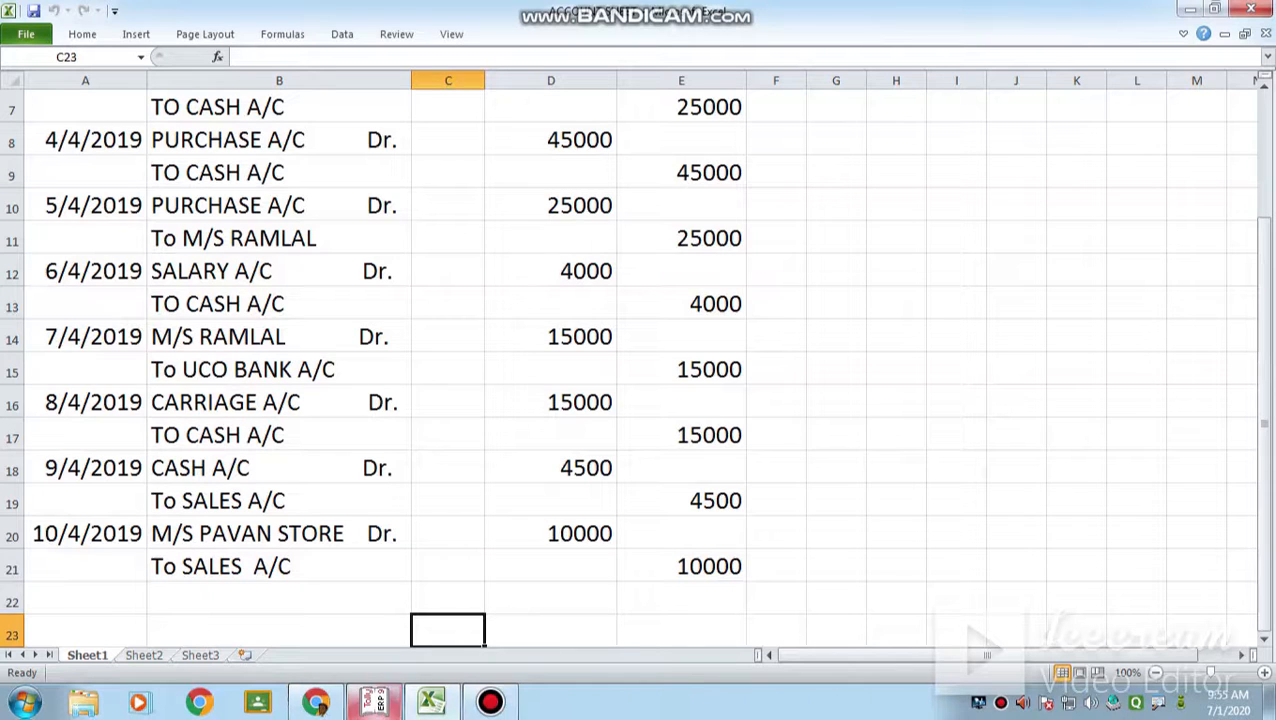
{"action": "left_click", "coordinate": [374, 702]}
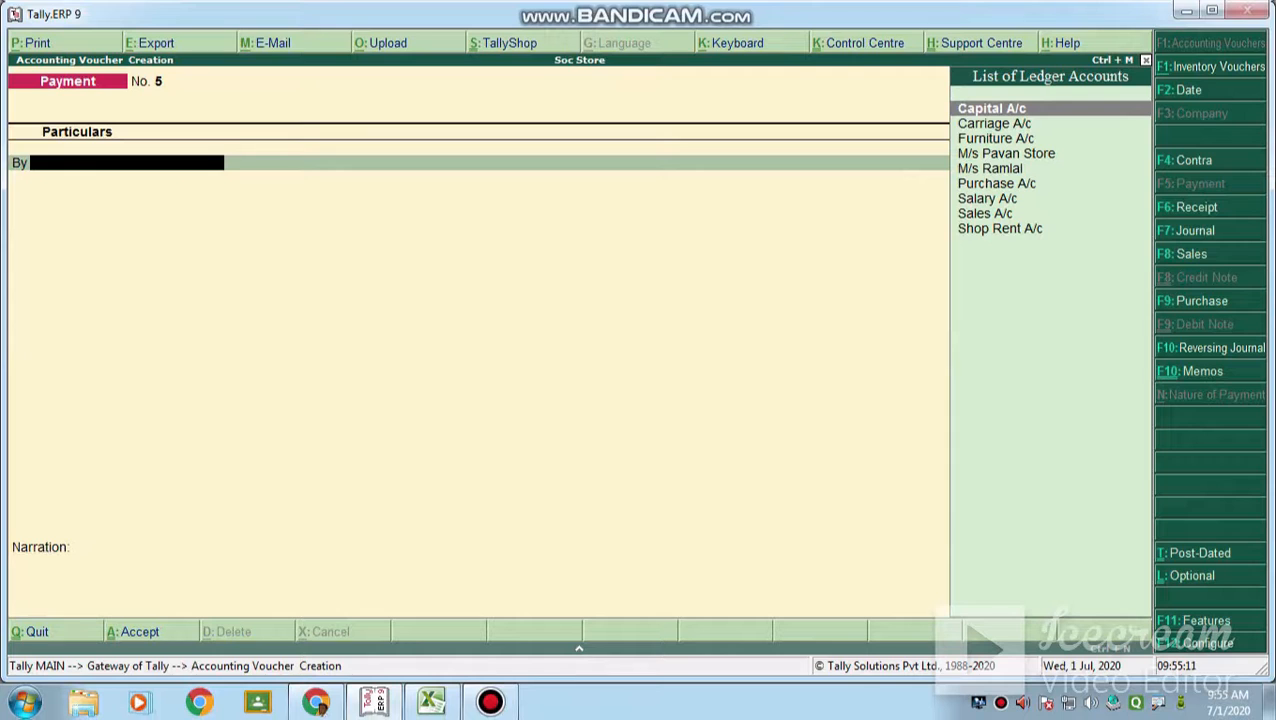
{"action": "key", "text": "F8"}
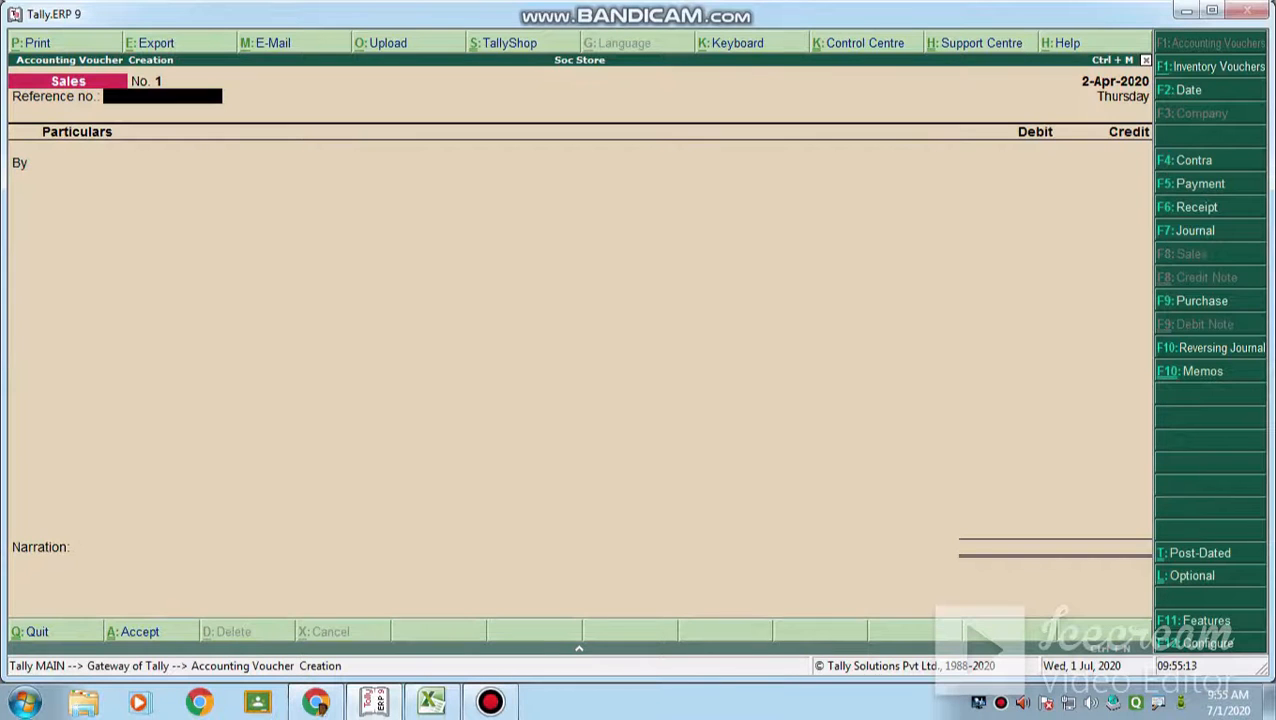
{"action": "key", "text": "Return"}
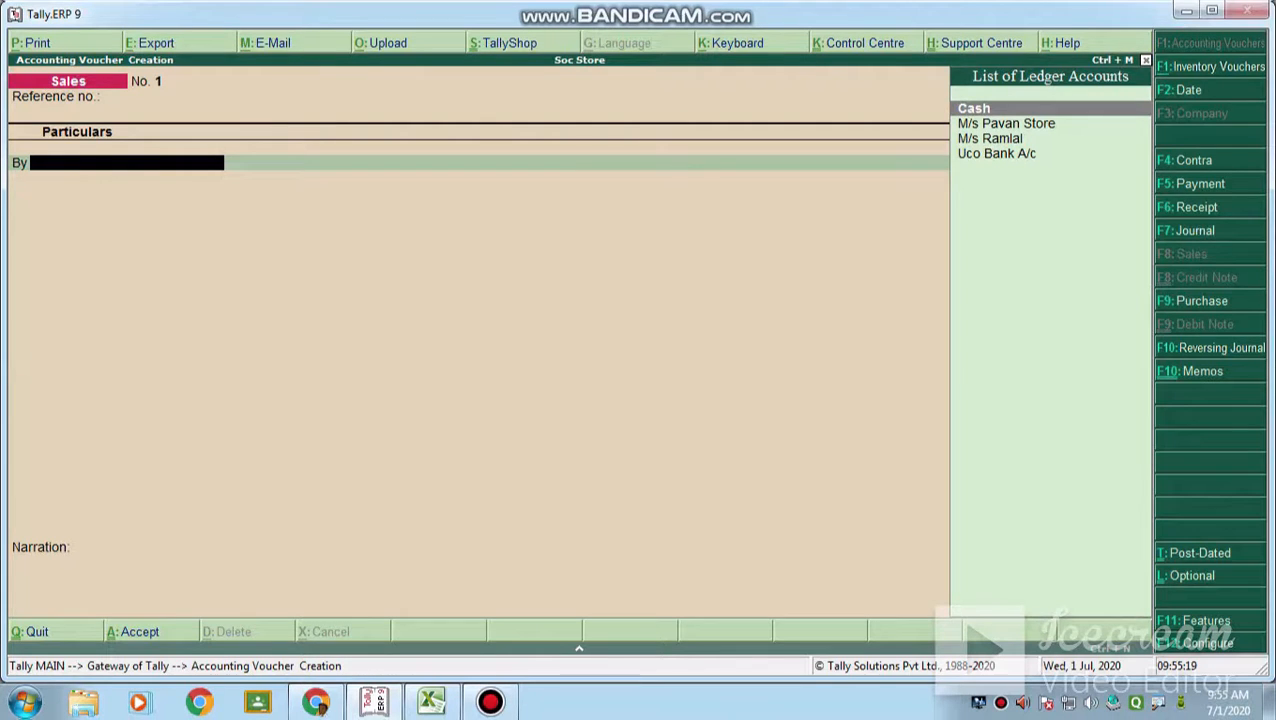
{"action": "key", "text": "Return"}
{"action": "key", "text": "Return"}
{"action": "key", "text": "Return"}
{"action": "key", "text": "Return"}
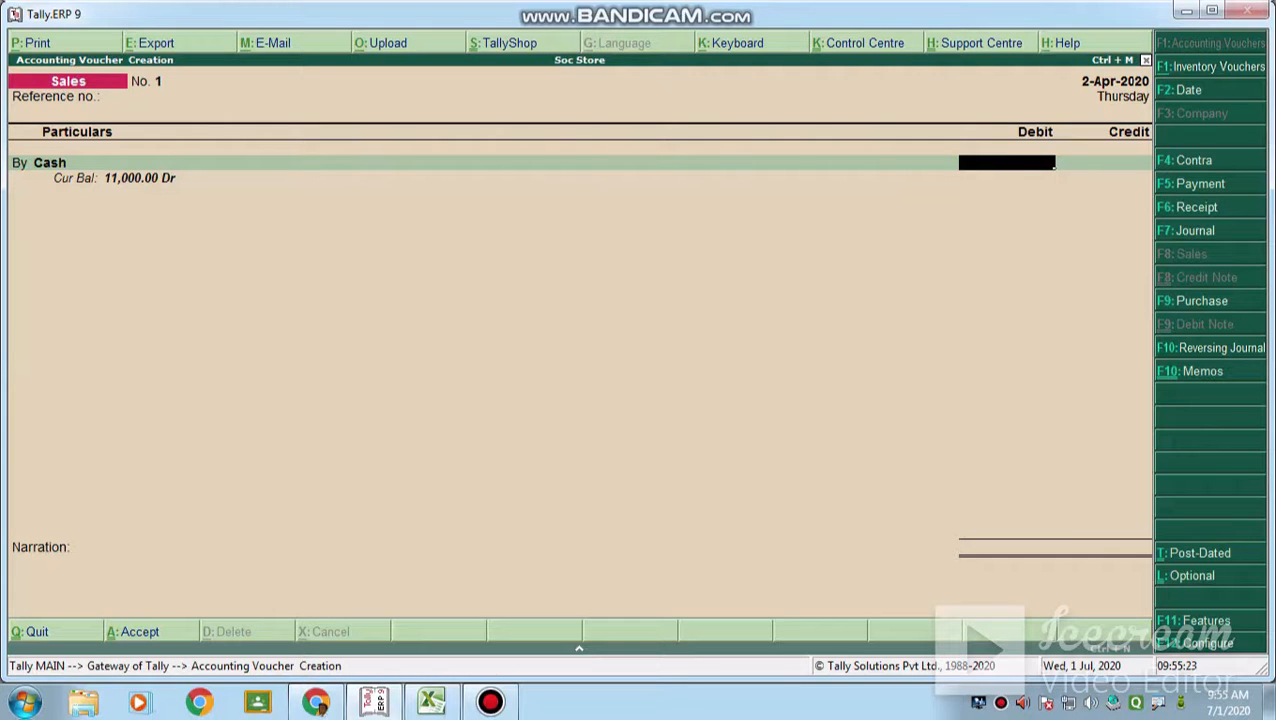
{"action": "left_click", "coordinate": [431, 702]}
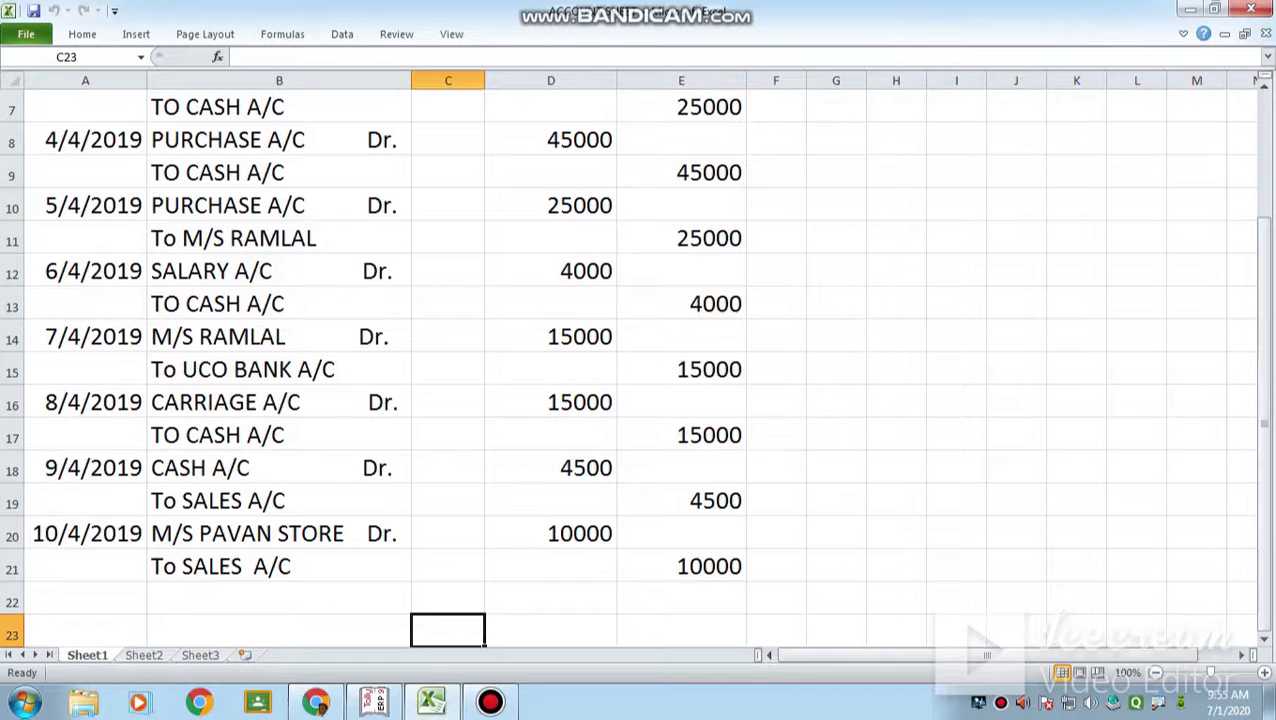
{"action": "left_click", "coordinate": [374, 702]}
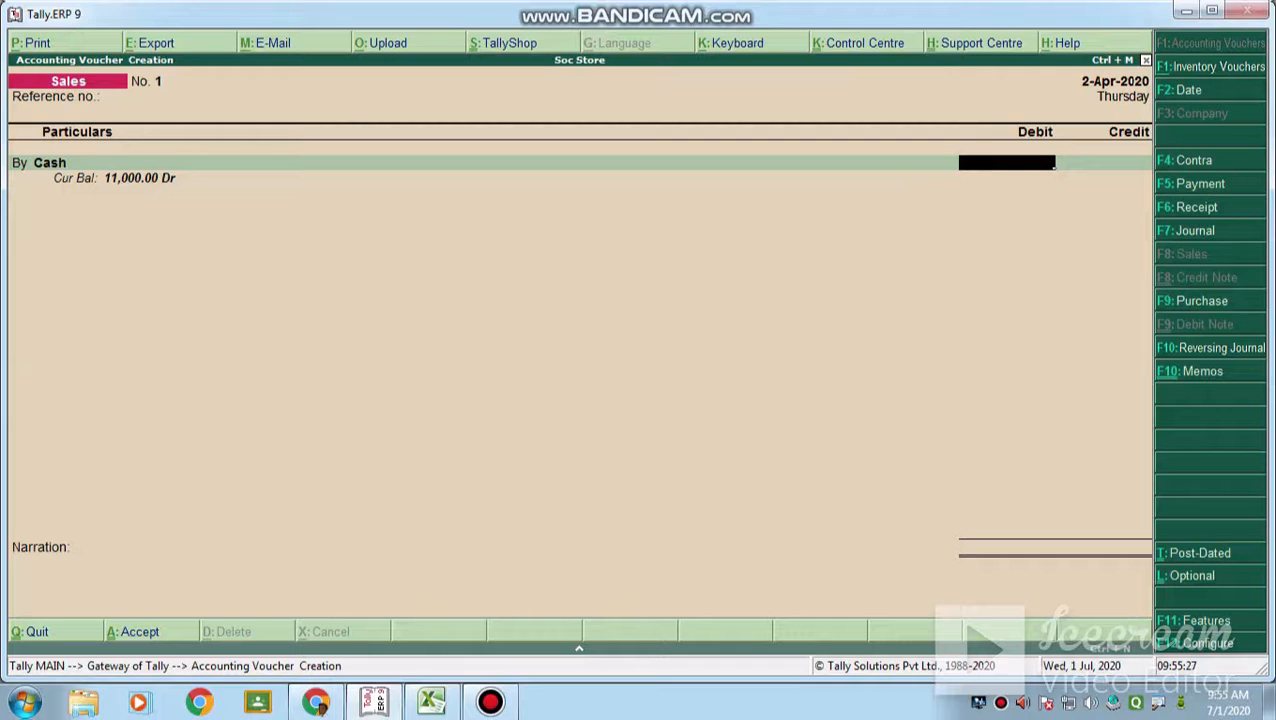
{"action": "type", "text": "4500"}
{"action": "key", "text": "Return"}
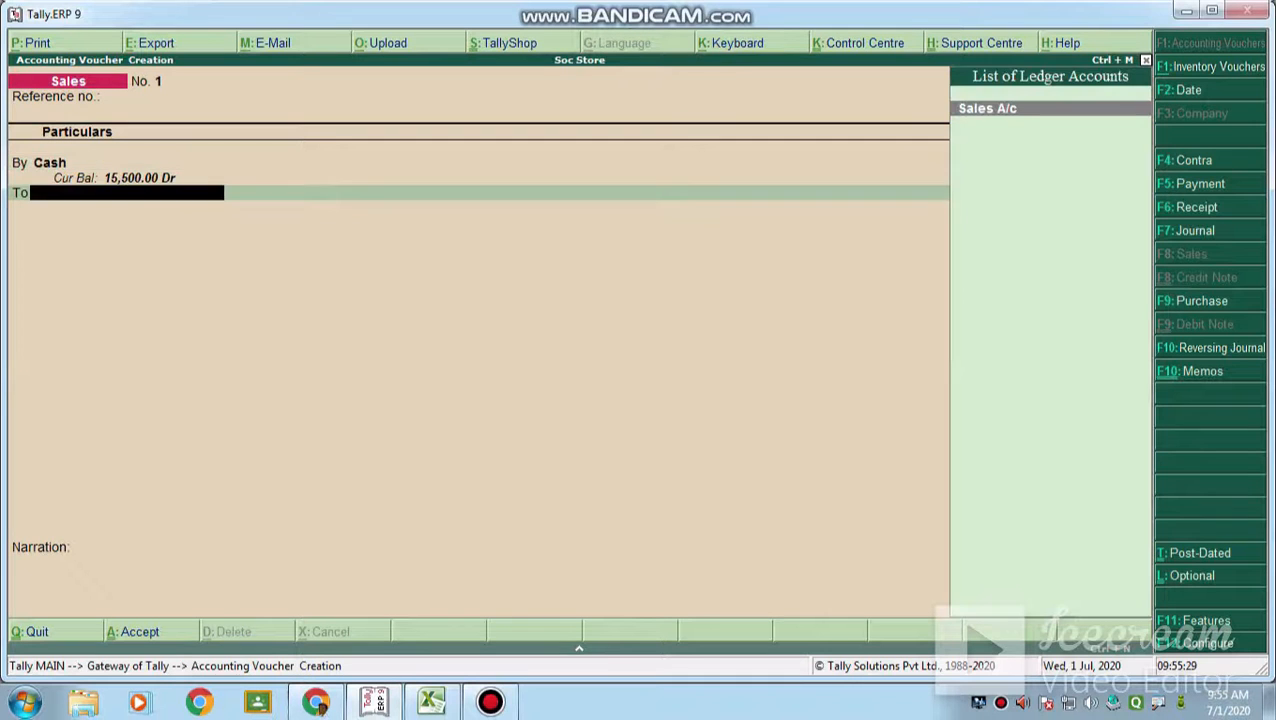
Credit Sales A/c with 4,500 and save the cash sales voucher with the narration "being goods sold"
{"action": "key", "text": "Return"}
{"action": "key", "text": "Return"}
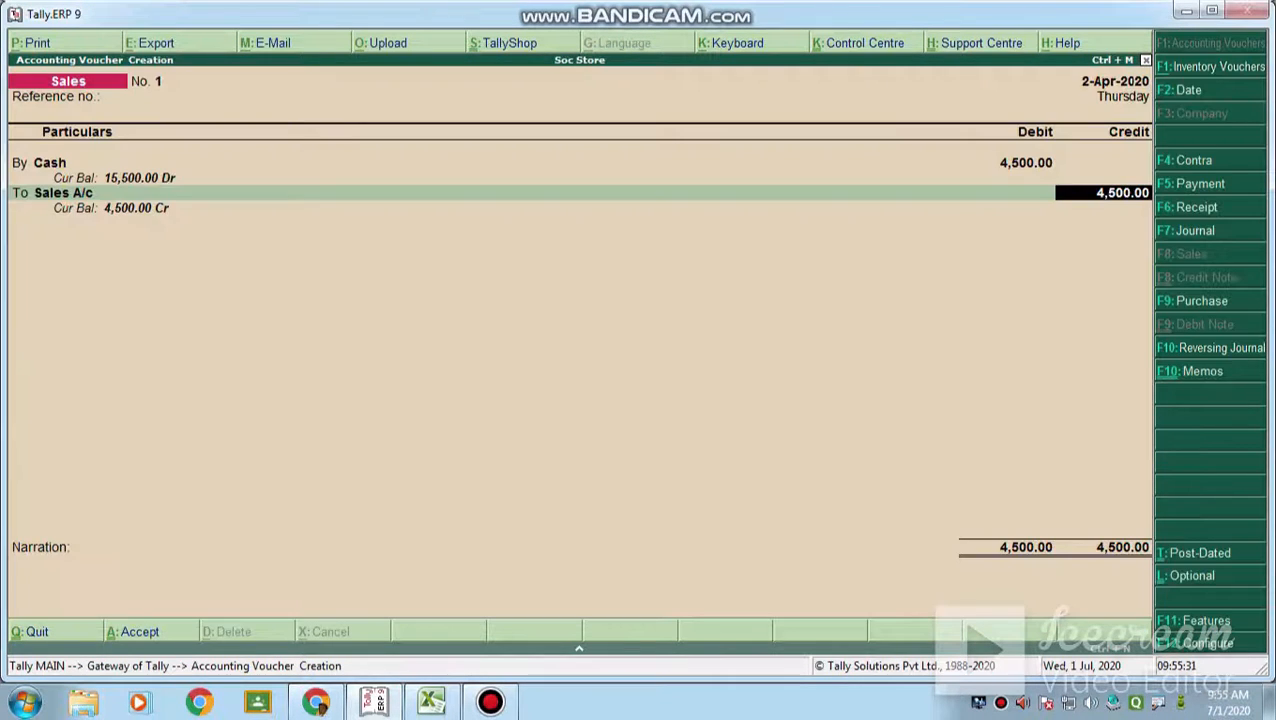
{"action": "key", "text": "Return"}
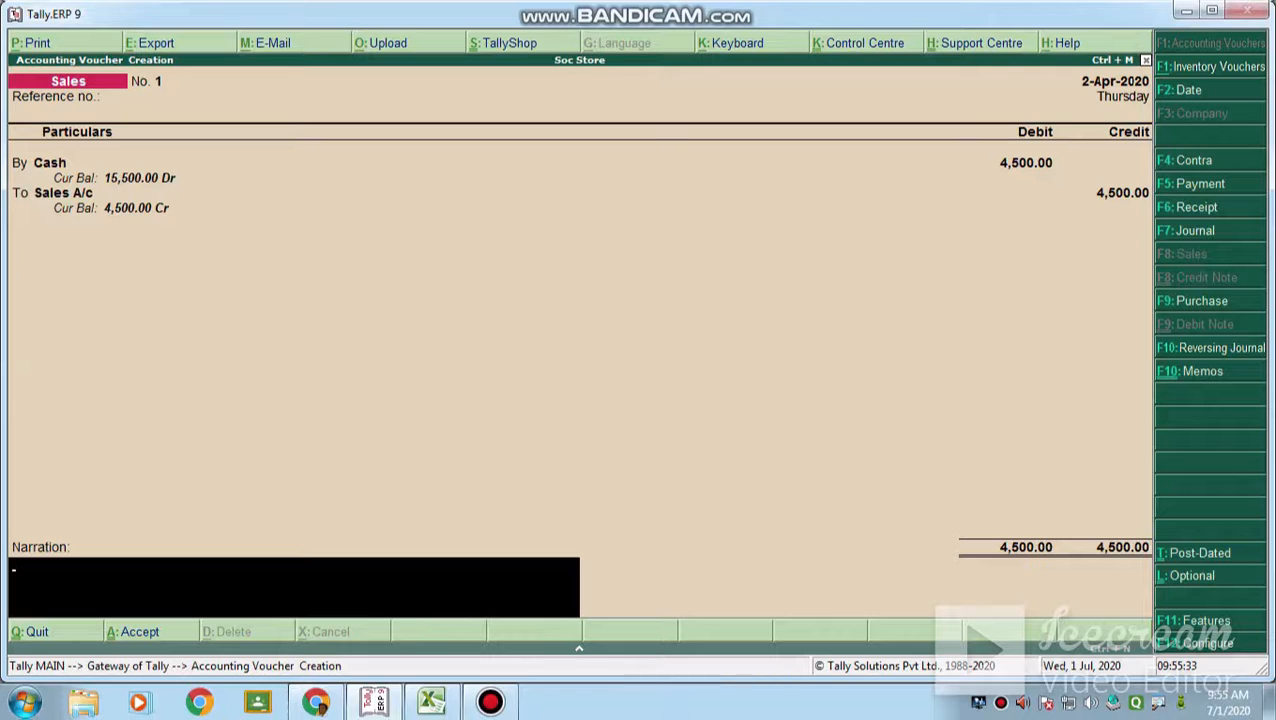
{"action": "type", "text": "being goods sold"}
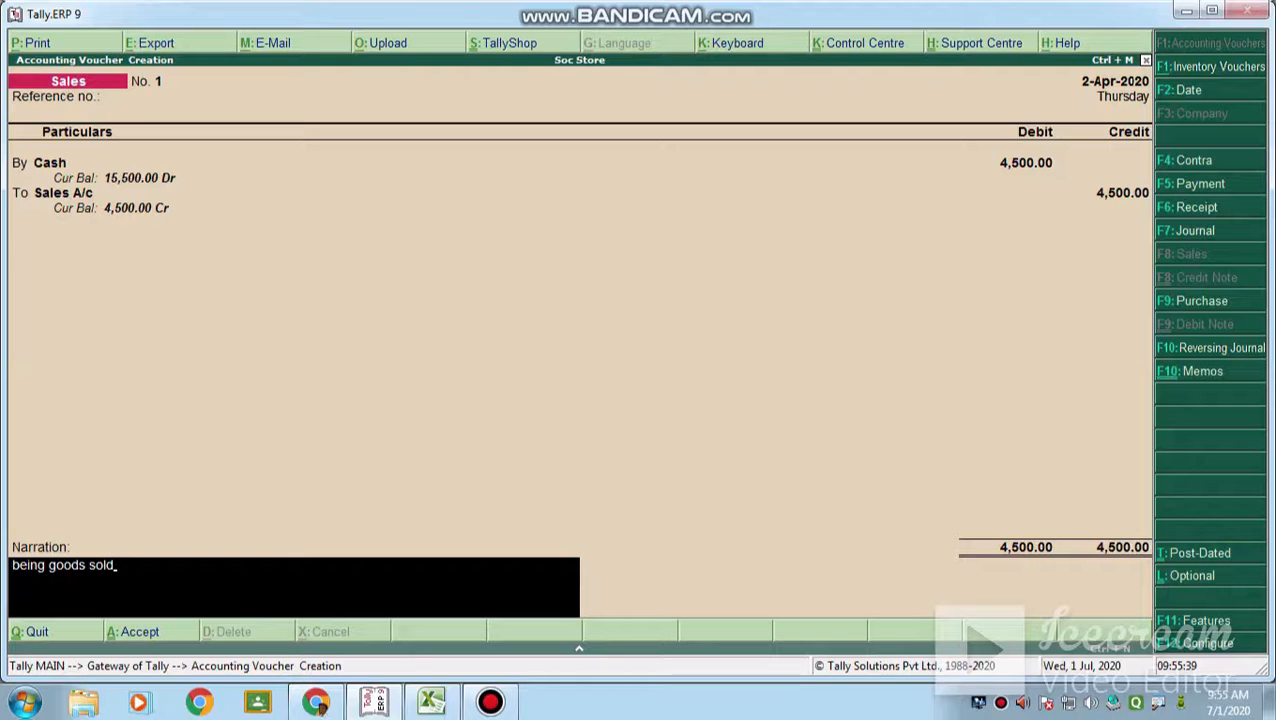
{"action": "key", "text": "Return"}
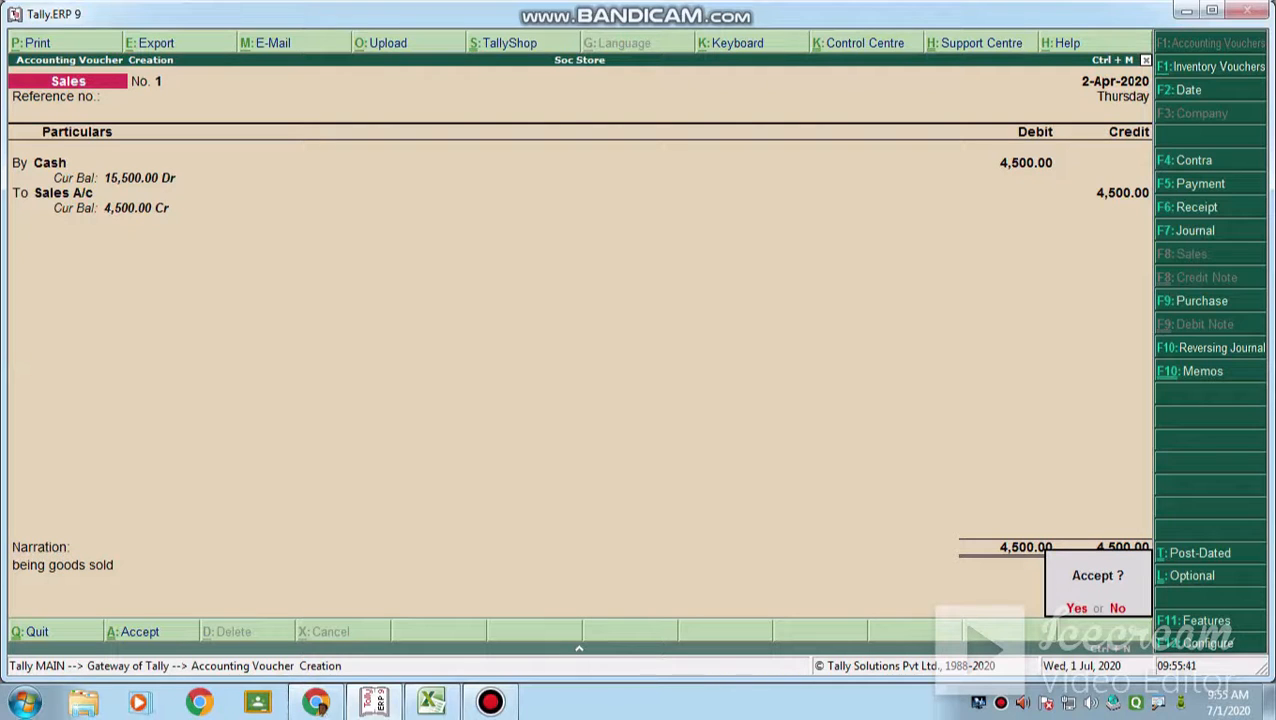
{"action": "key", "text": "Return"}
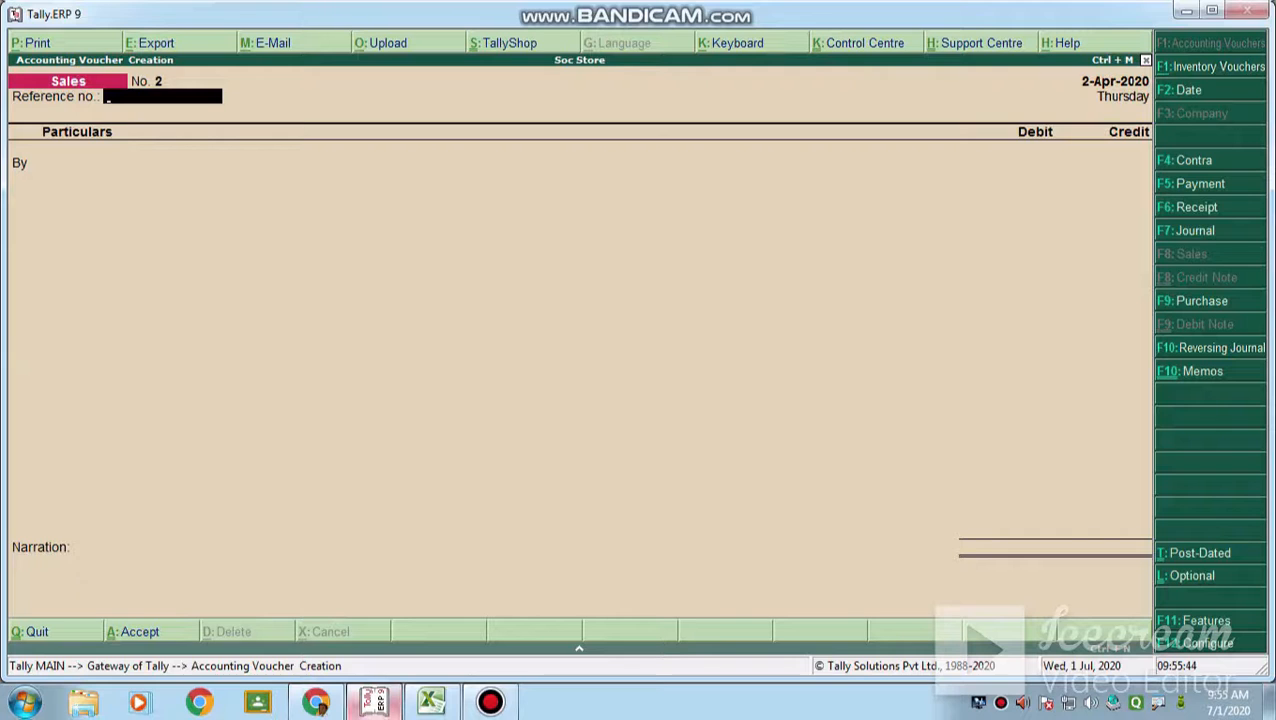
Check the 10/4/2019 entry in the Excel journal, and in Tally debit M/s Pavan Store with 10,000 in the next Sales voucher
{"action": "left_click", "coordinate": [431, 702]}
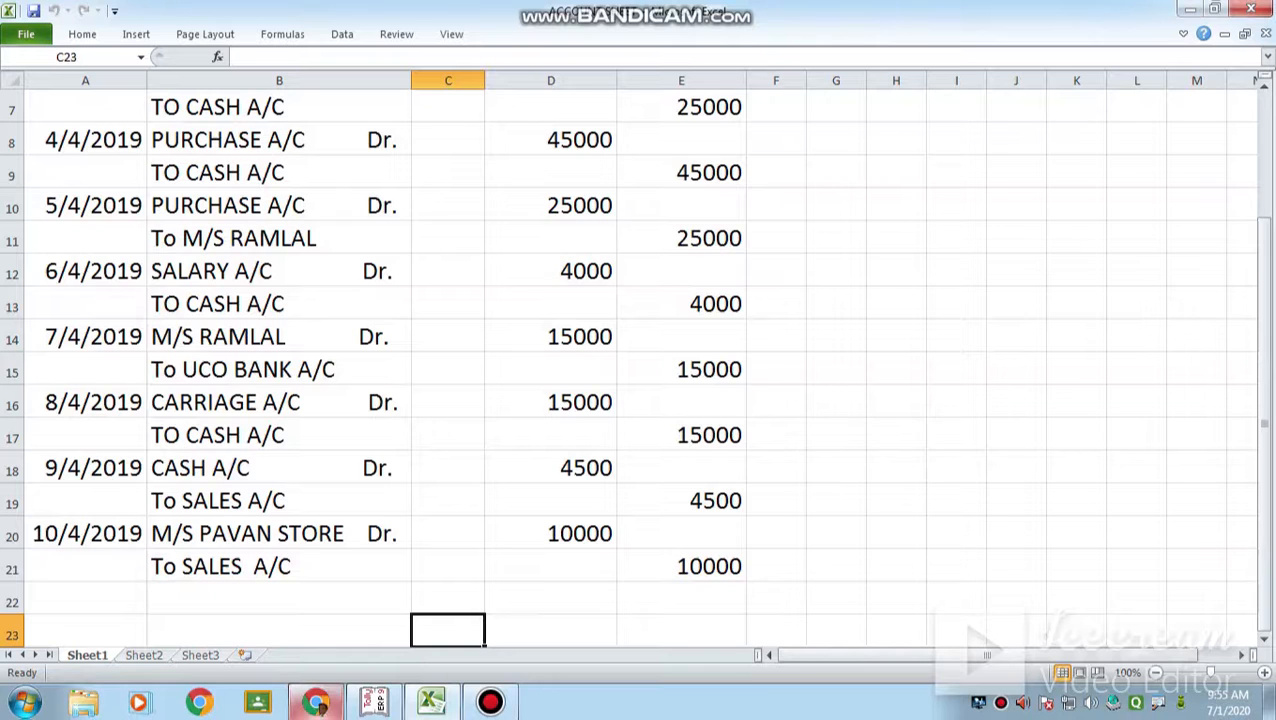
{"action": "left_click", "coordinate": [374, 702]}
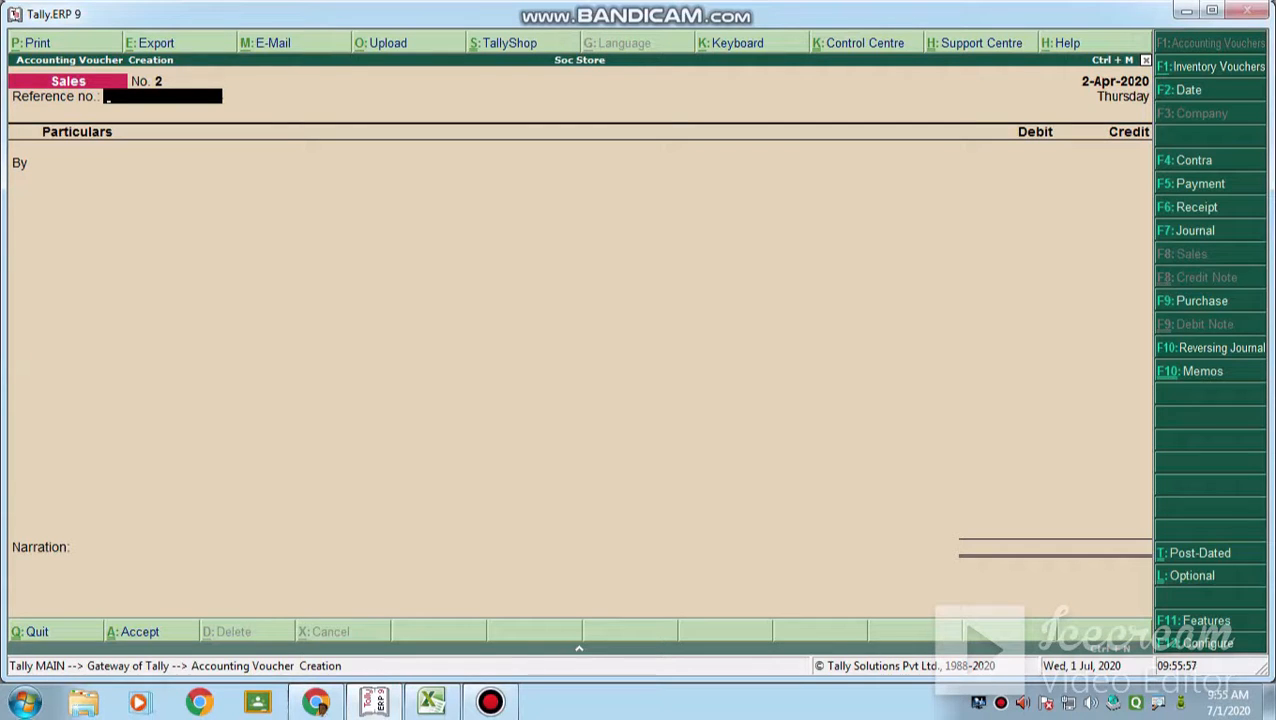
{"action": "key", "text": "Return"}
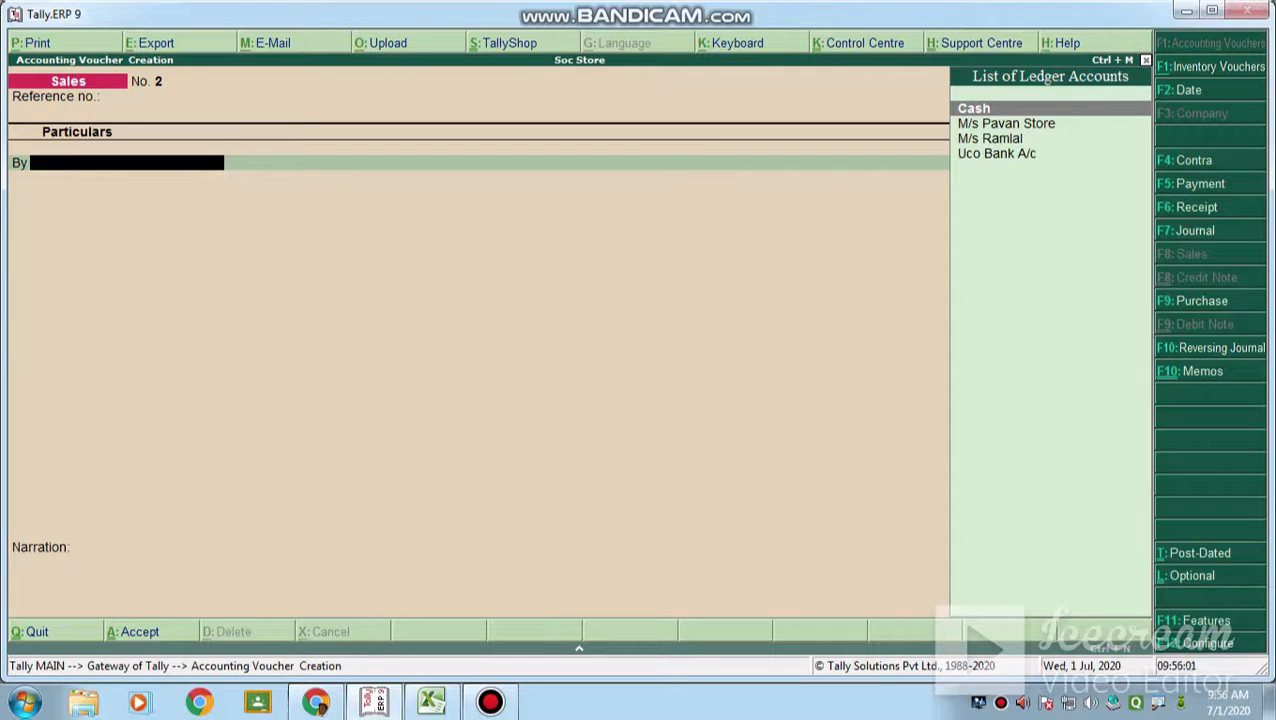
{"action": "key", "text": "Down"}
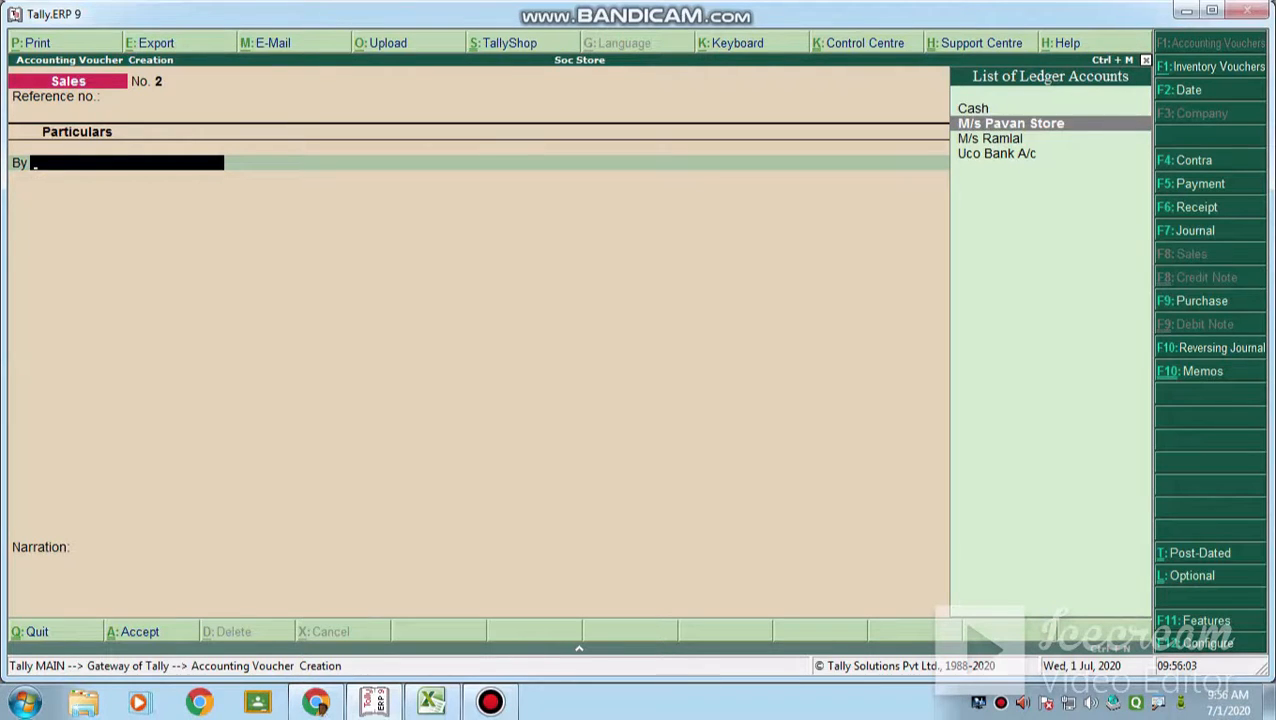
{"action": "key", "text": "Return"}
{"action": "key", "text": "Return"}
{"action": "key", "text": "Return"}
{"action": "key", "text": "Return"}
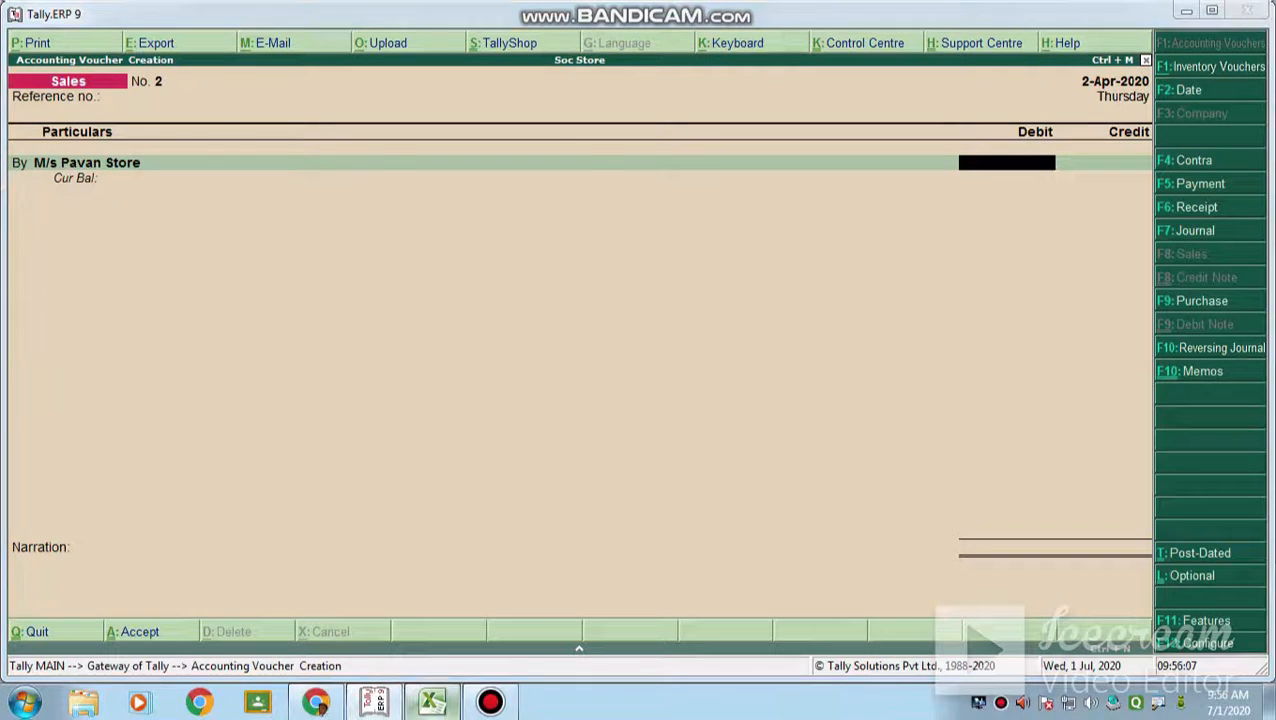
{"action": "key", "text": "alt+Tab"}
{"action": "key", "text": "alt+Tab"}
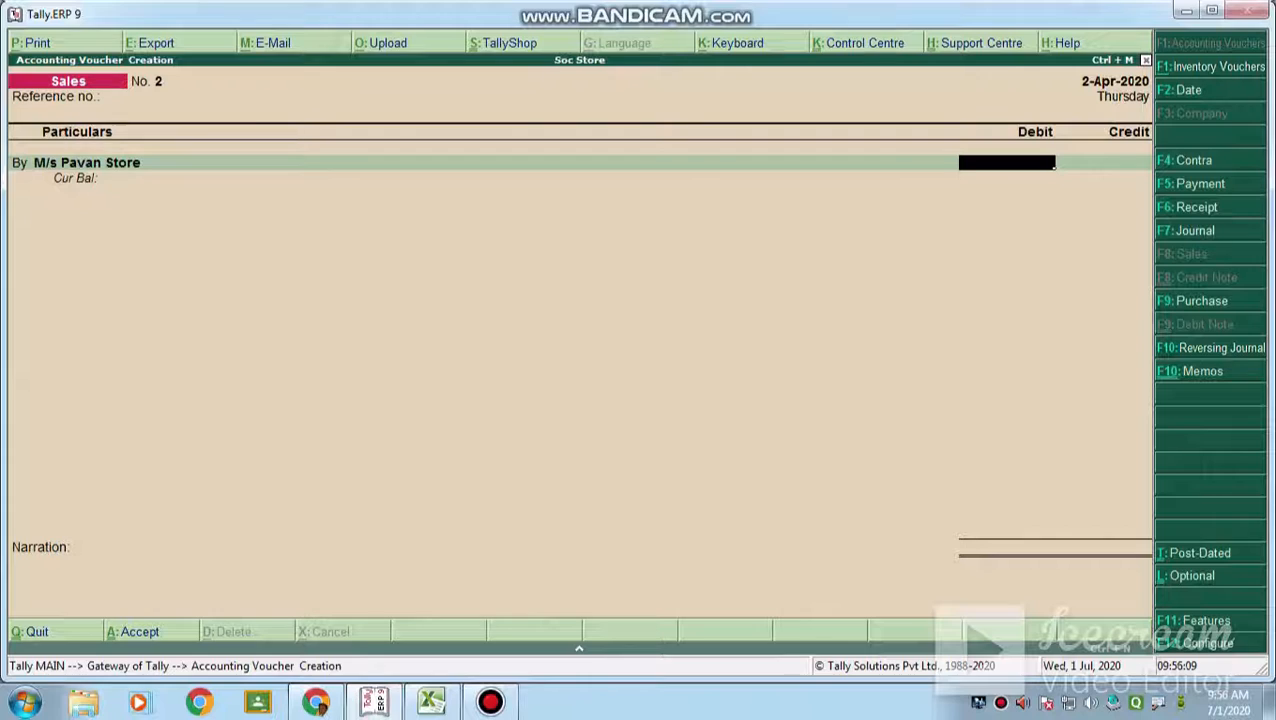
{"action": "type", "text": "10000"}
{"action": "key", "text": "Return"}
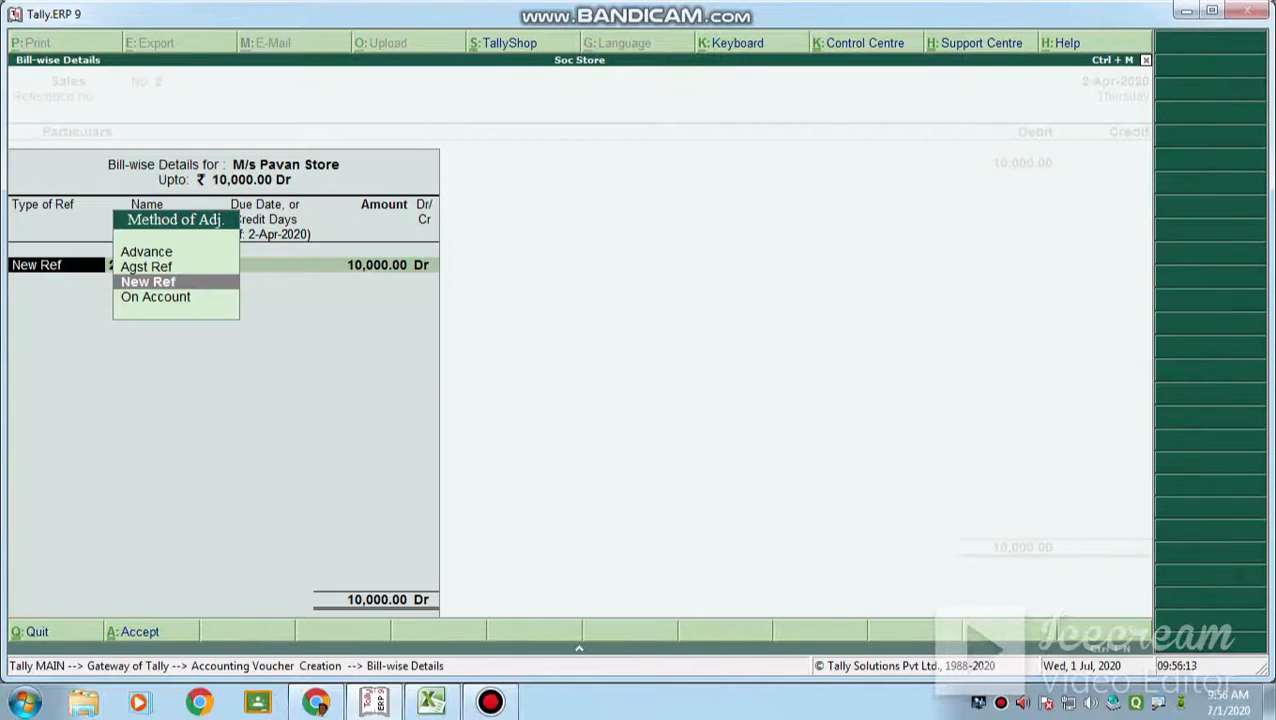
Allocate the full M/s Pavan Store debit of 10,000 to a New Ref bill named 2888
{"action": "key", "text": "Return"}
{"action": "type", "text": "2888"}
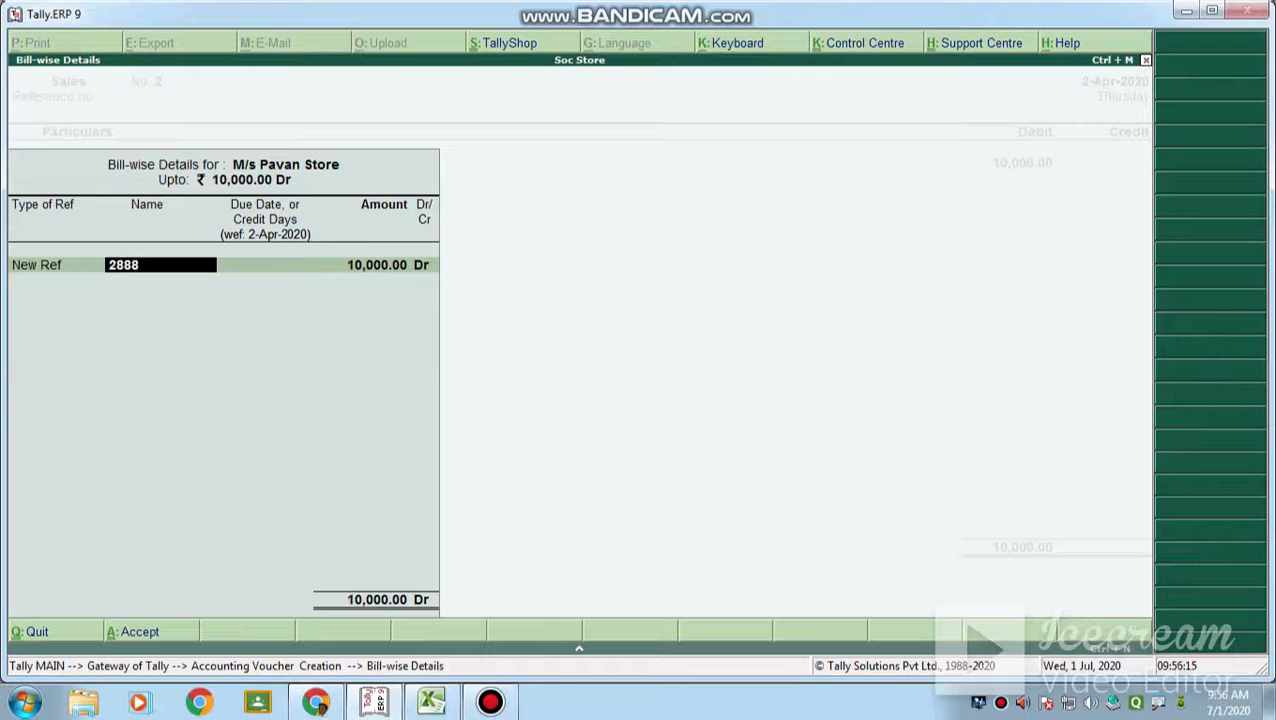
{"action": "key", "text": "Return"}
{"action": "key", "text": "Return"}
{"action": "key", "text": "Return"}
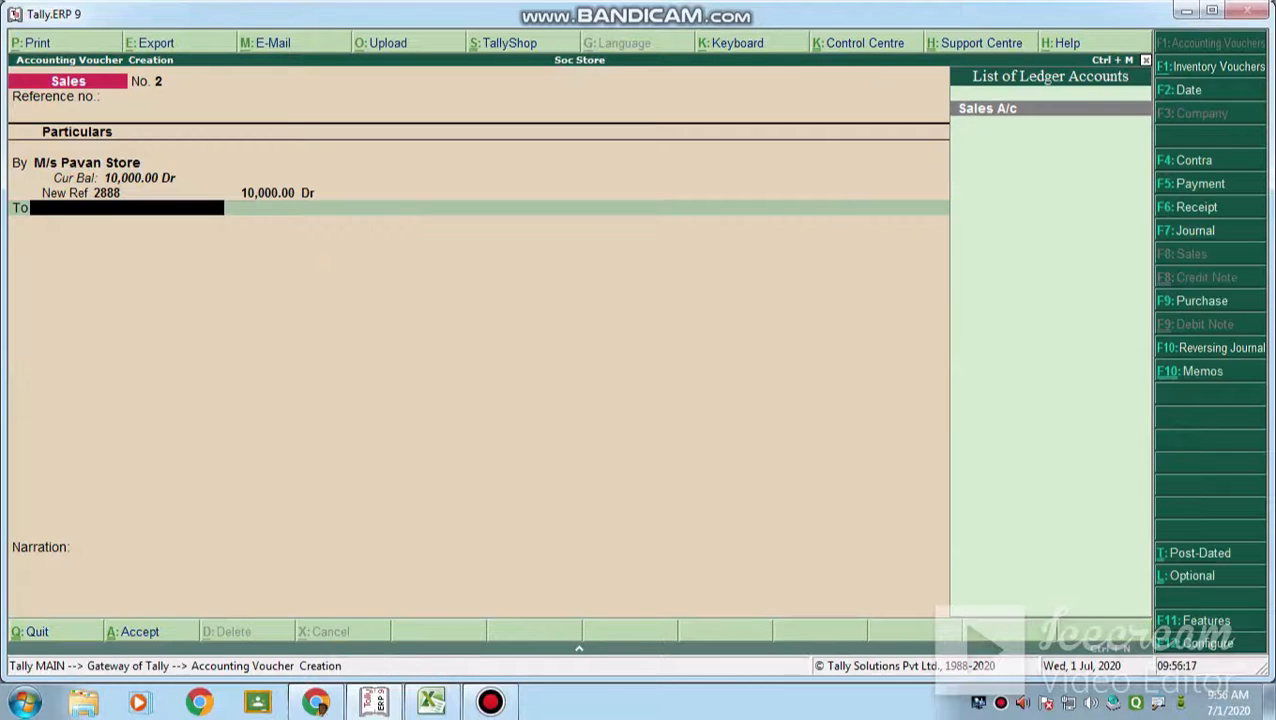
Credit Sales A/c with 10,000 without inventory allocations, and save the voucher with the narration "being goods sold"
{"action": "key", "text": "Return"}
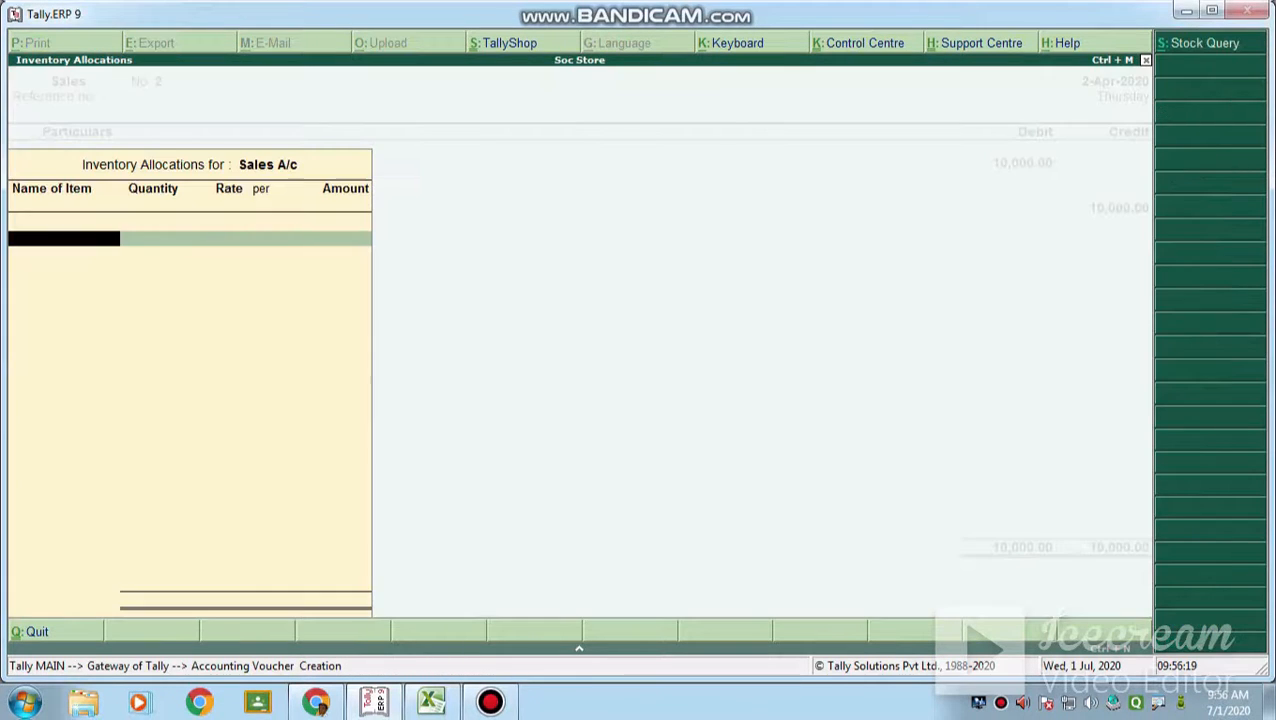
{"action": "key", "text": "Return"}
{"action": "key", "text": "Return"}
{"action": "key", "text": "Return"}
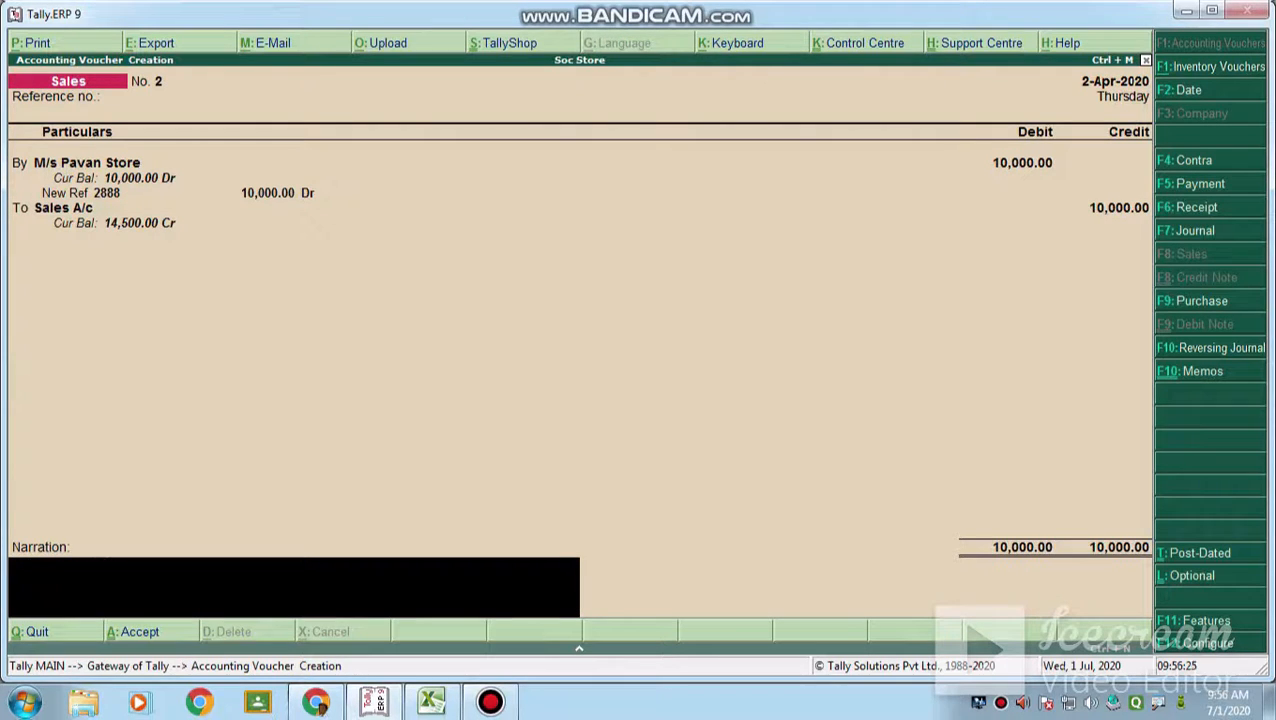
{"action": "type", "text": "being goods sold"}
{"action": "key", "text": "Return"}
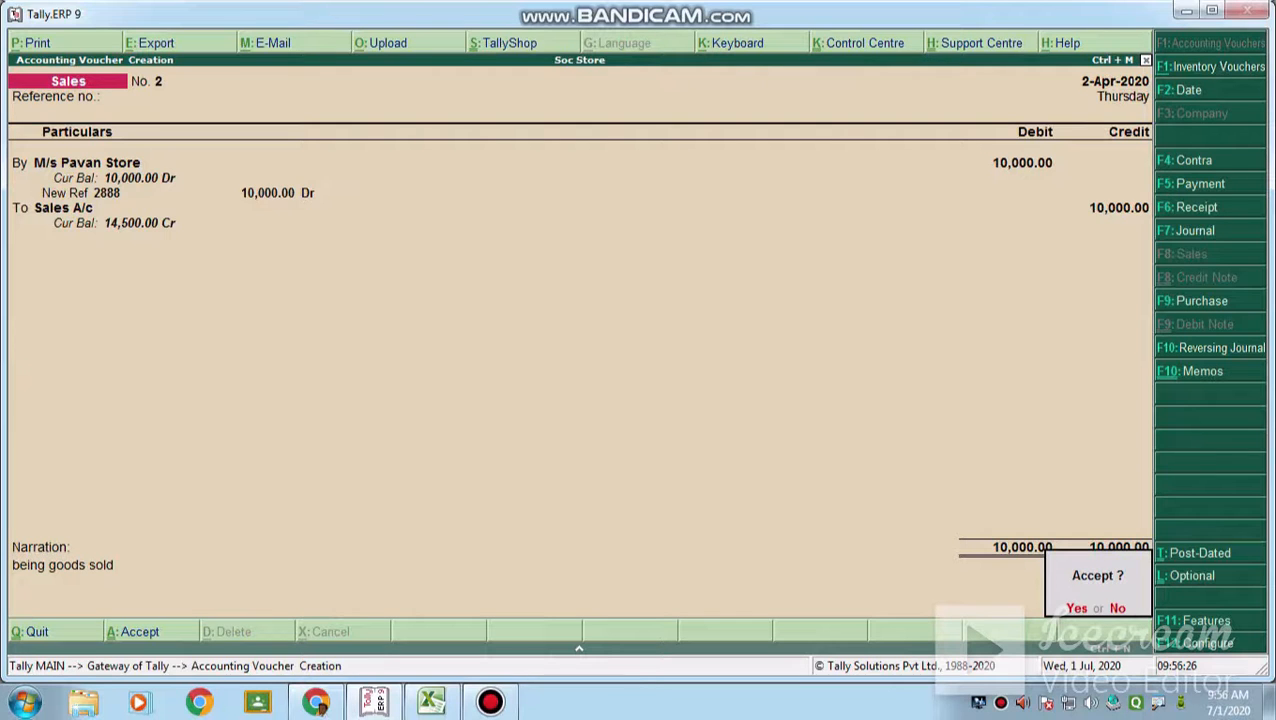
{"action": "key", "text": "Return"}
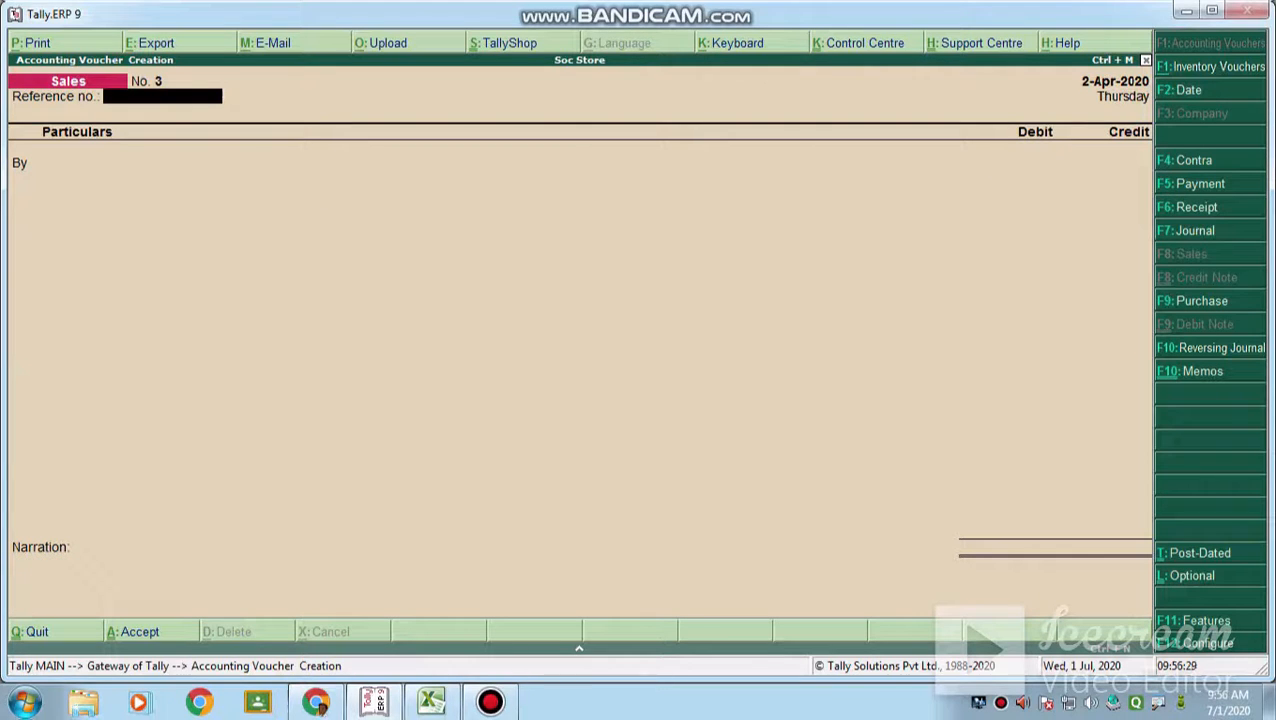
Leave voucher entry and review the Trial Balance of Soc Store, returning to the Gateway of Tally
{"action": "key", "text": "Escape"}
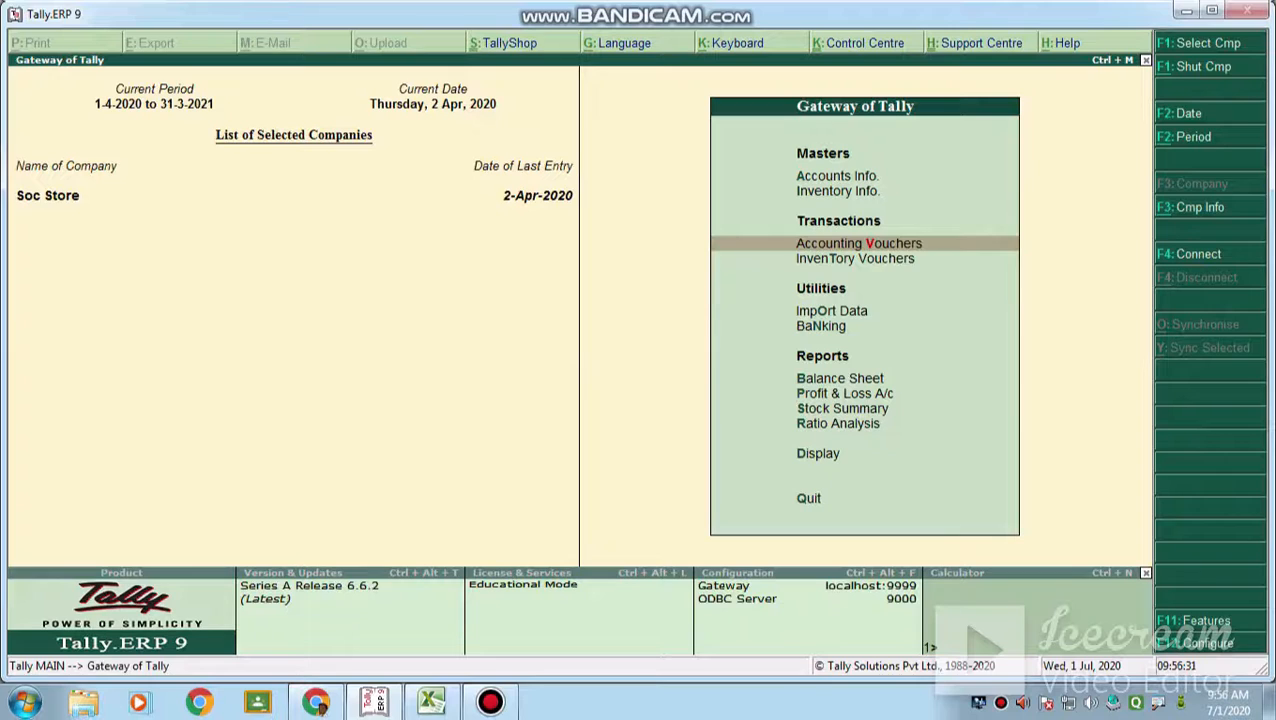
{"action": "key", "text": "Down"}
{"action": "key", "text": "Down"}
{"action": "key", "text": "Down"}
{"action": "key", "text": "Down"}
{"action": "key", "text": "Down"}
{"action": "key", "text": "Down"}
{"action": "key", "text": "Down"}
{"action": "key", "text": "Down"}
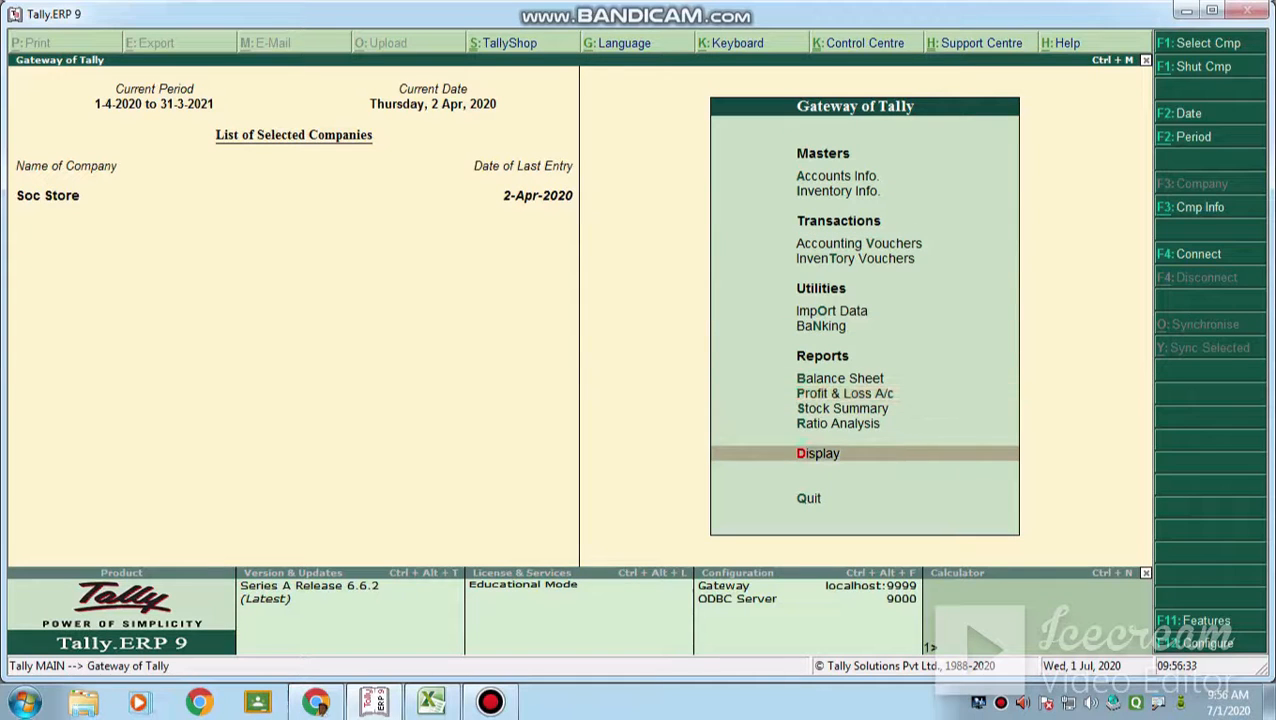
{"action": "key", "text": "Return"}
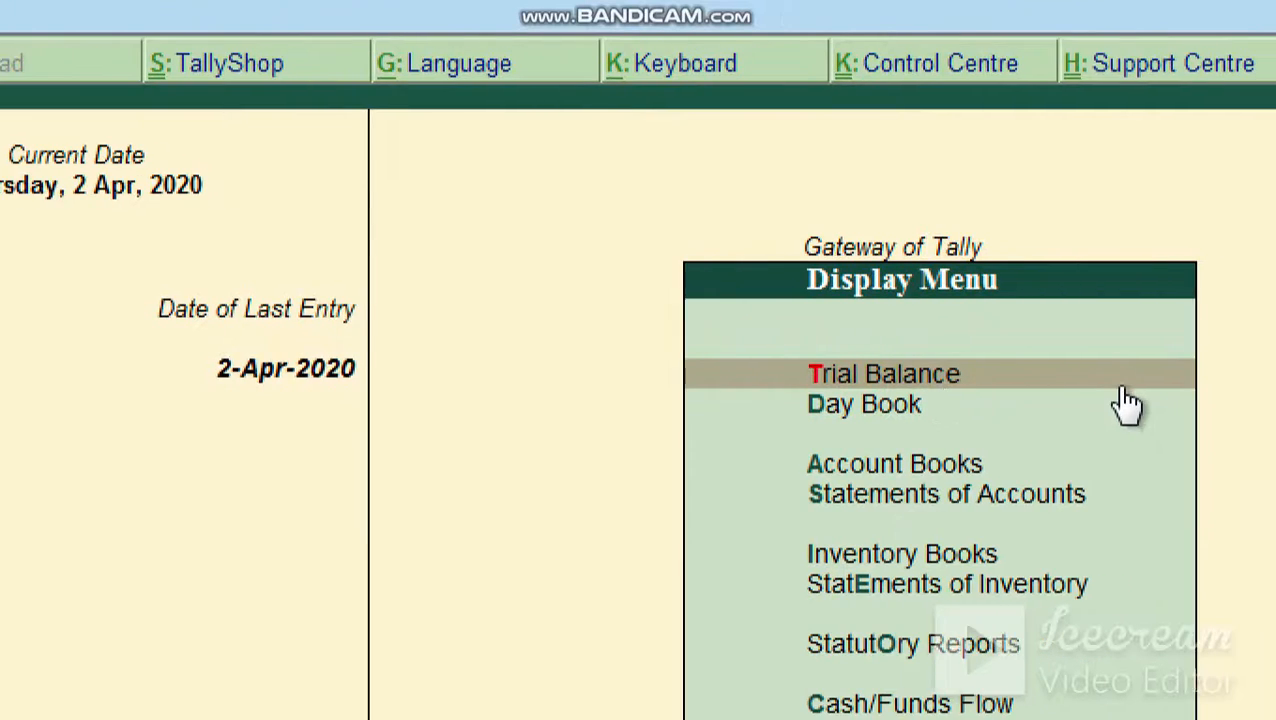
{"action": "left_click", "coordinate": [898, 386]}
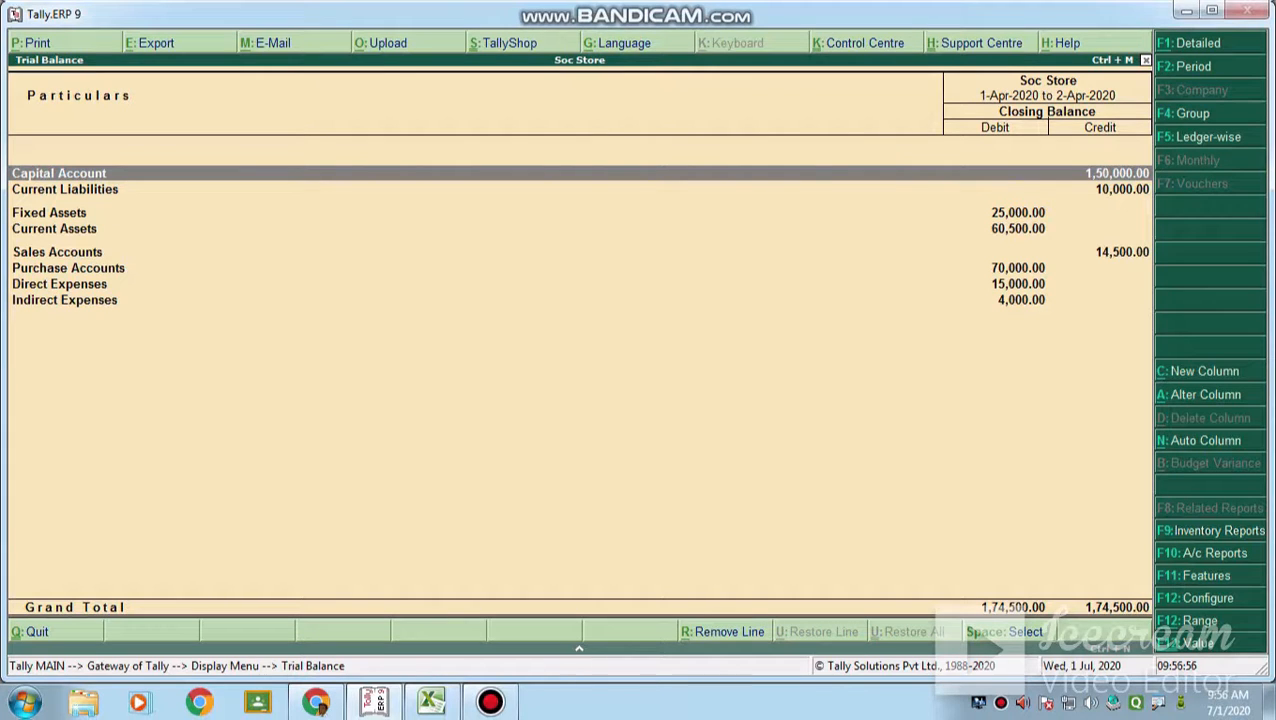
{"action": "key", "text": "Escape"}
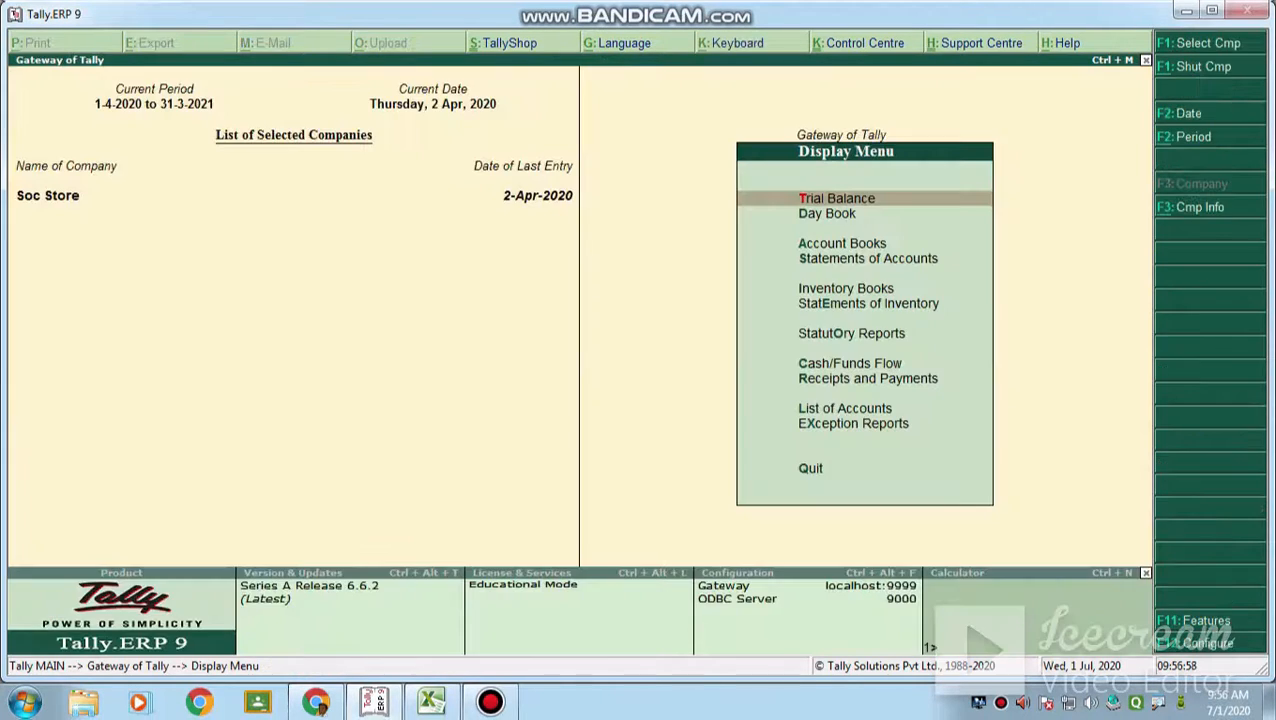
{"action": "key", "text": "Escape"}
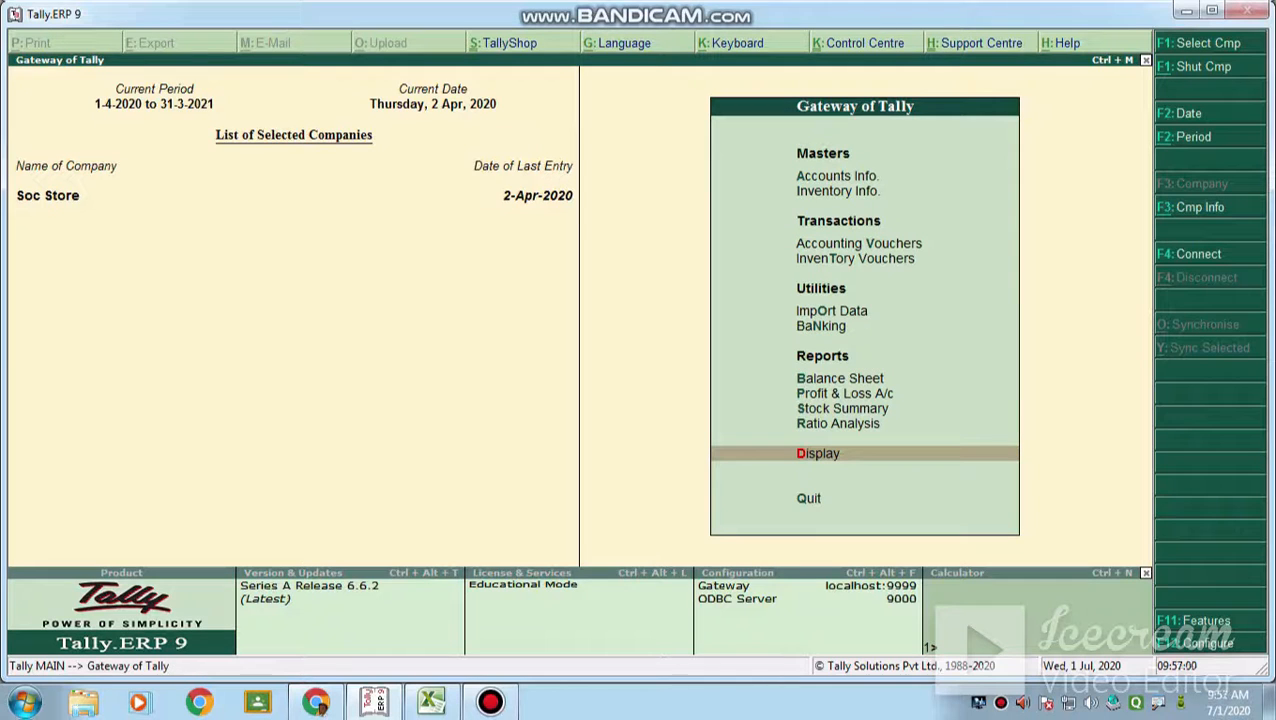
Review the Balance Sheet and the detailed Profit & Loss A/c of Soc Store, closing each report
{"action": "key", "text": "b"}
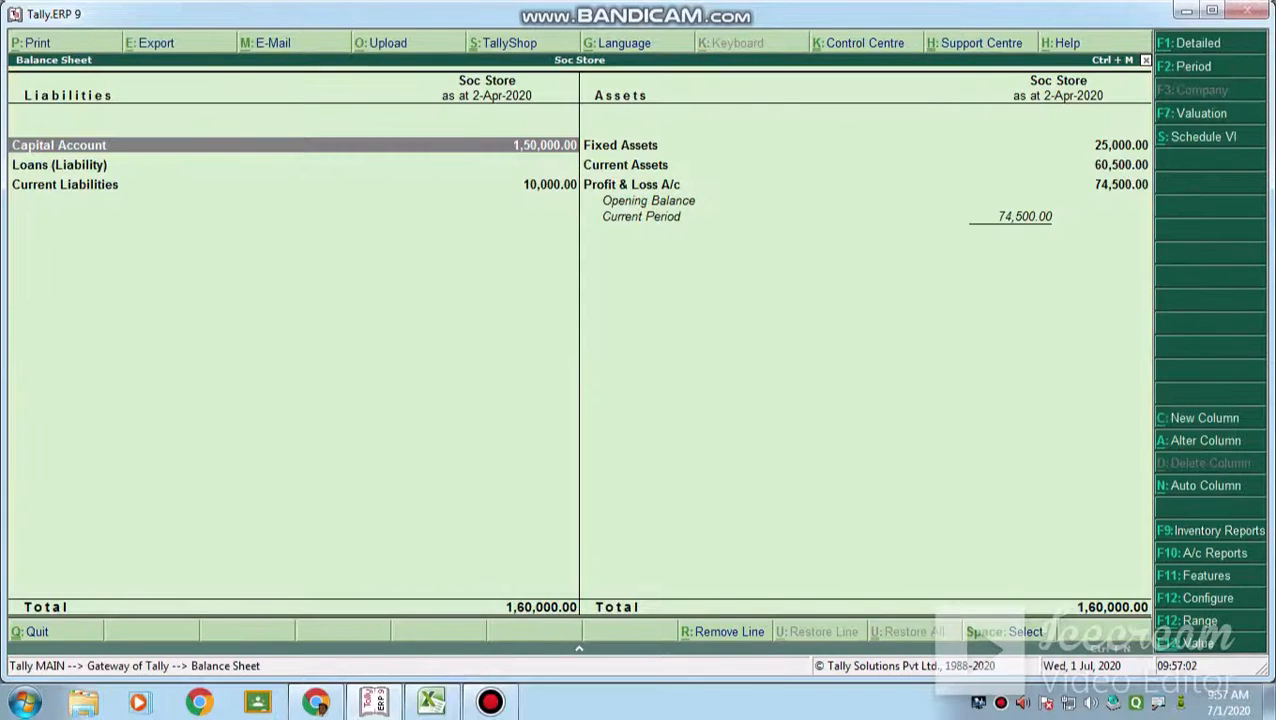
{"action": "key", "text": "Escape"}
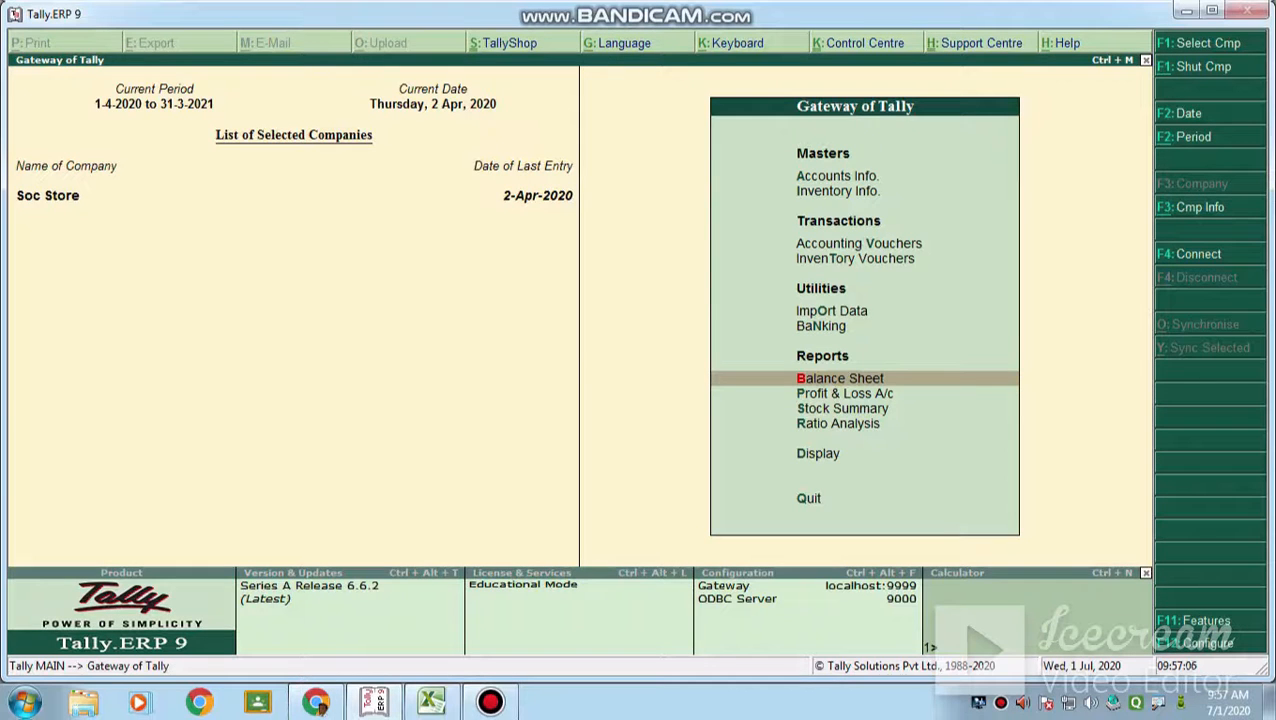
{"action": "key", "text": "Down"}
{"action": "key", "text": "Return"}
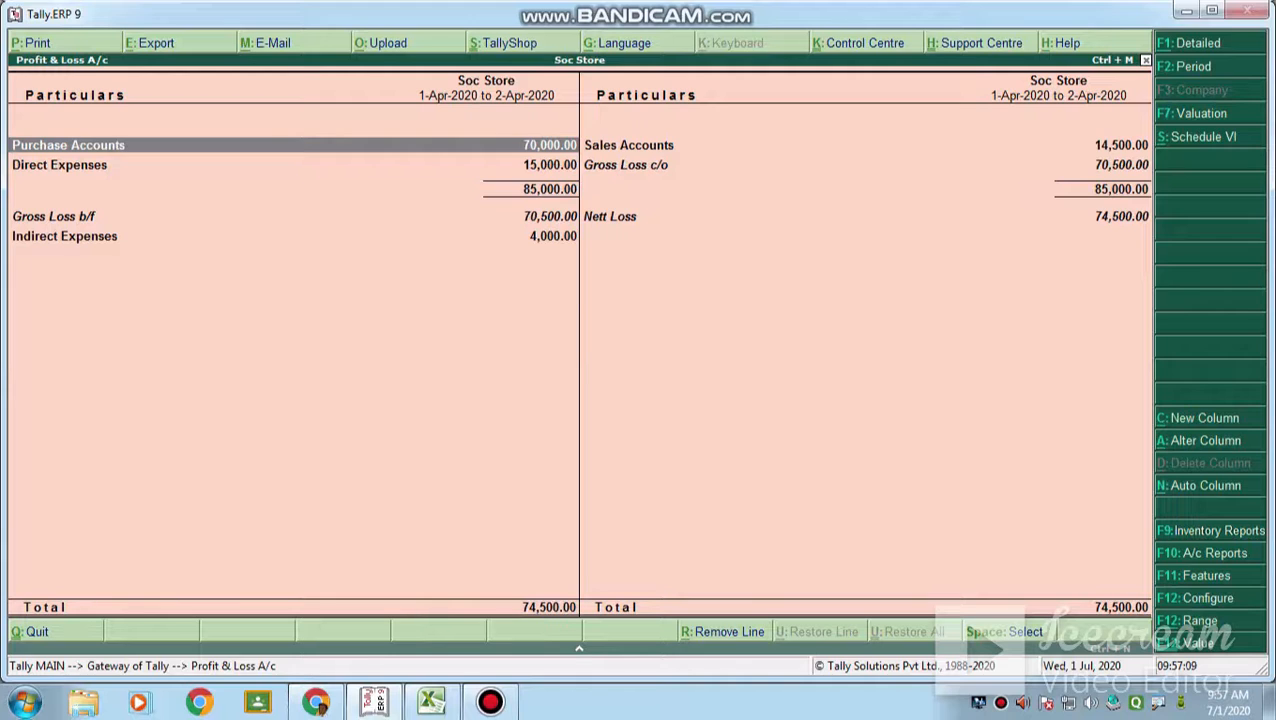
{"action": "key", "text": "alt+F1"}
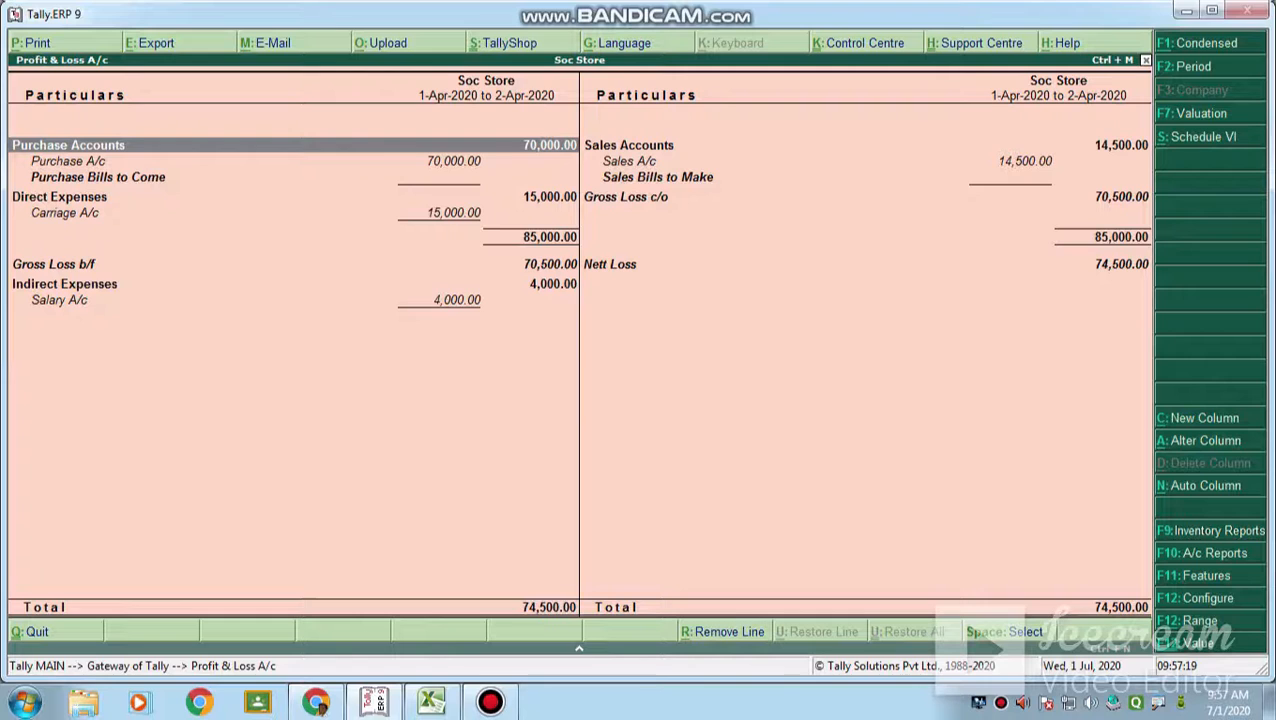
{"action": "key", "text": "Escape"}
{"action": "key", "text": "Escape"}
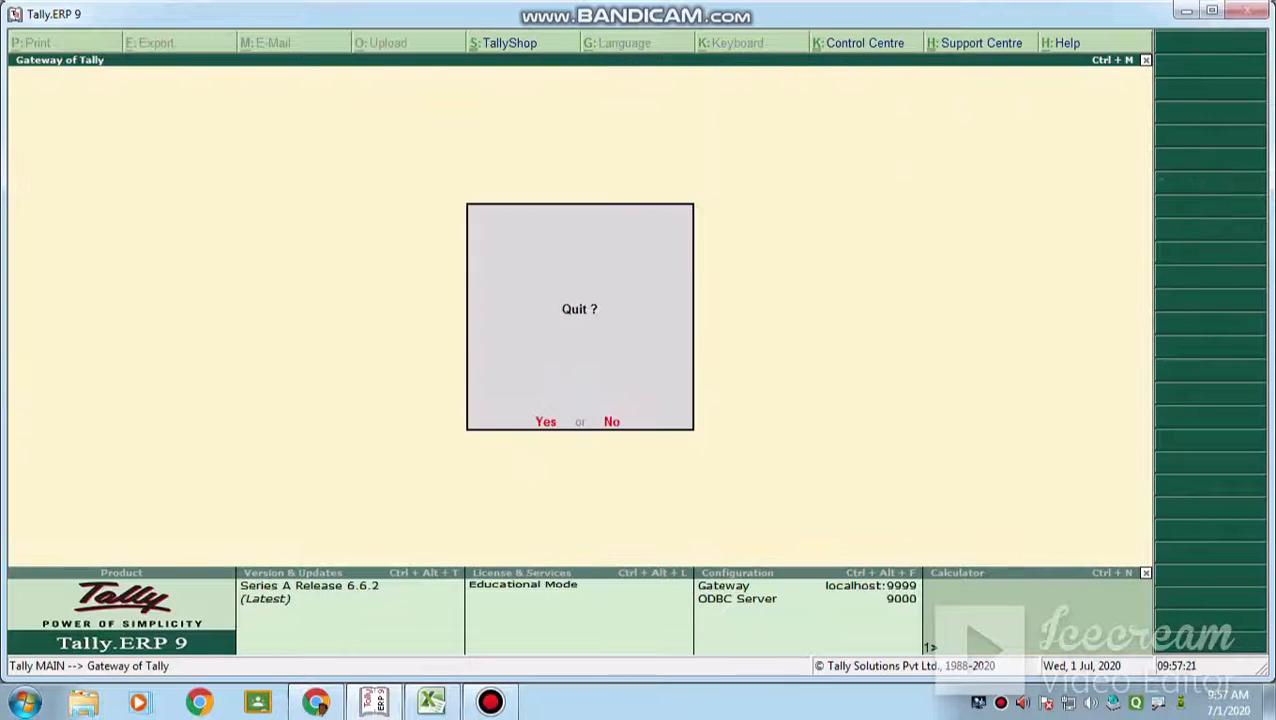